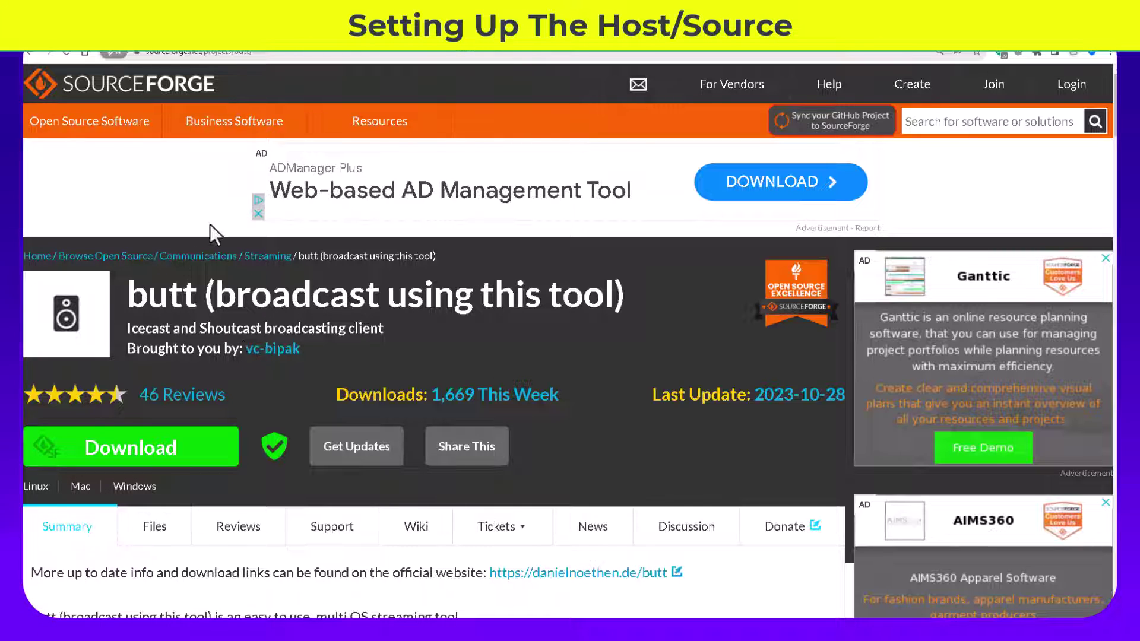
Step: Start downloading the butt installer from the SourceForge project page
left_click(267, 52)
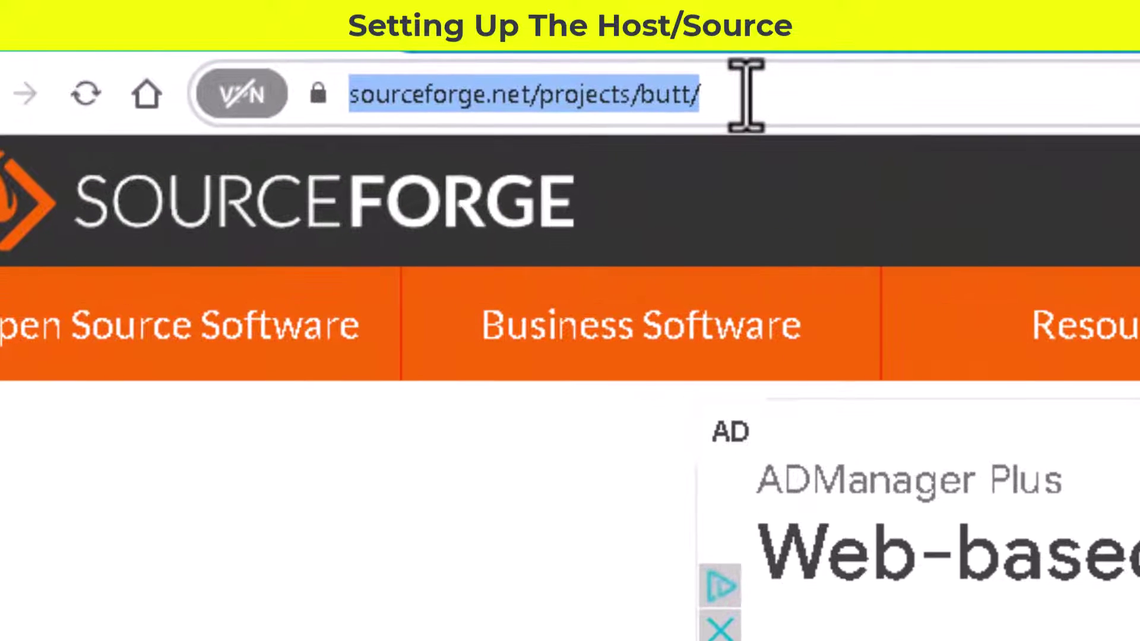
left_click(746, 95)
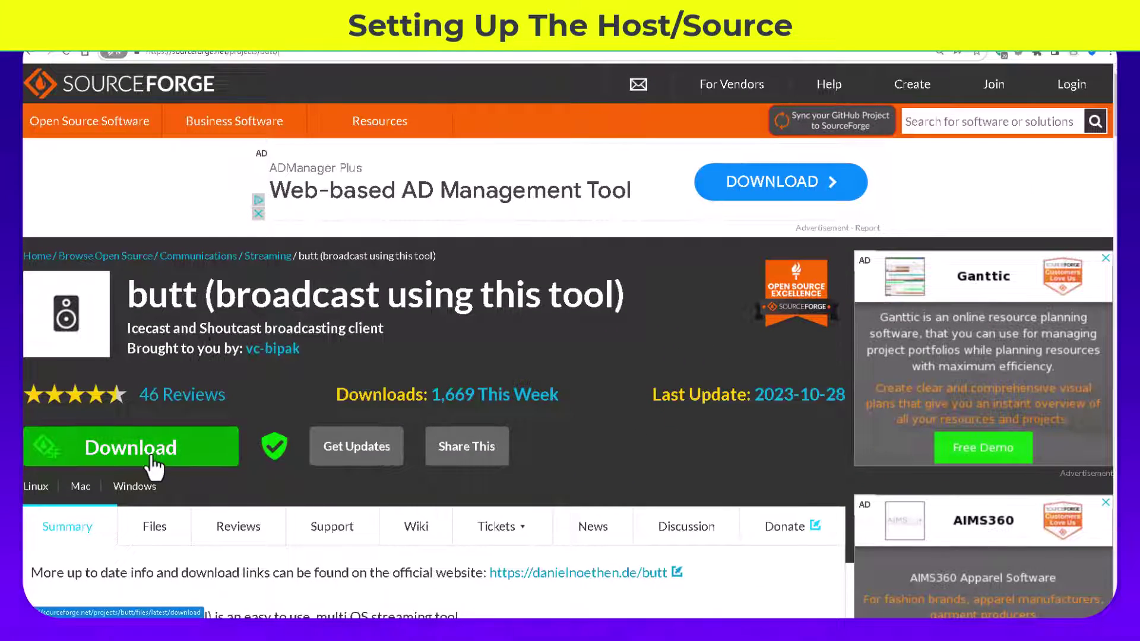
left_click(160, 502)
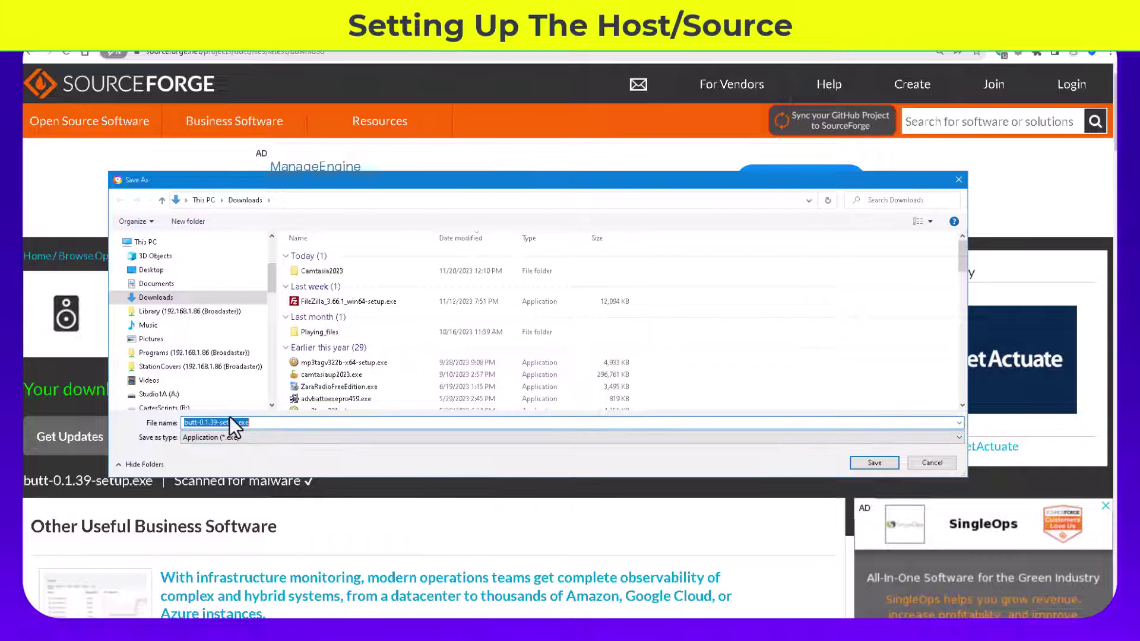
Step: Create a new BUTT folder inside E:\RADIODJ and open it as the save location
scroll(184, 359, "down", 2)
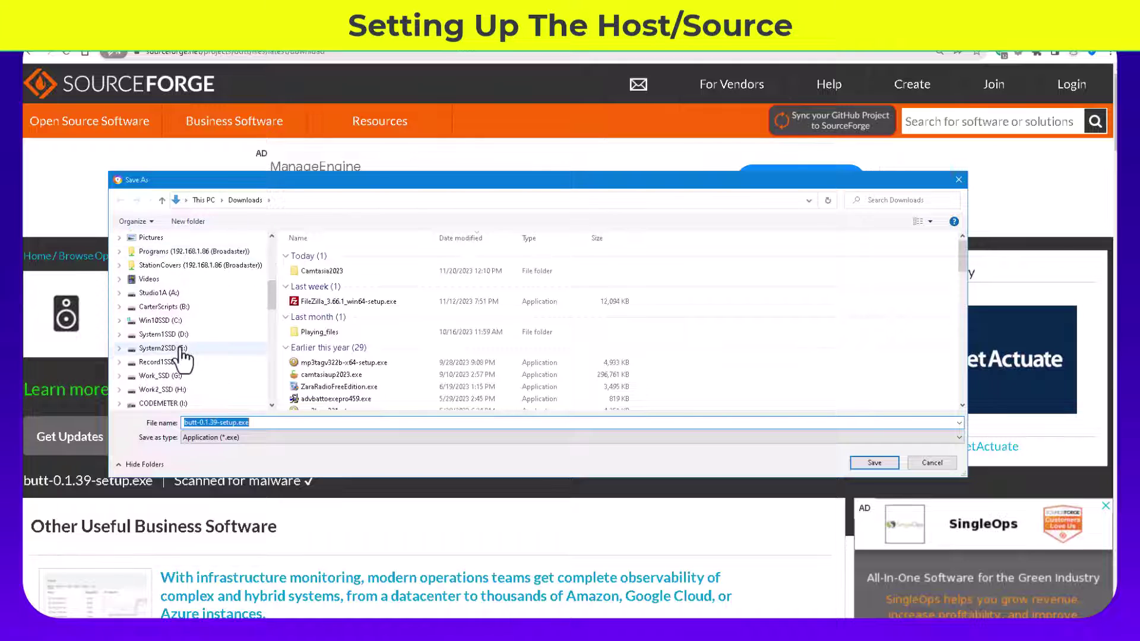
left_click(178, 320)
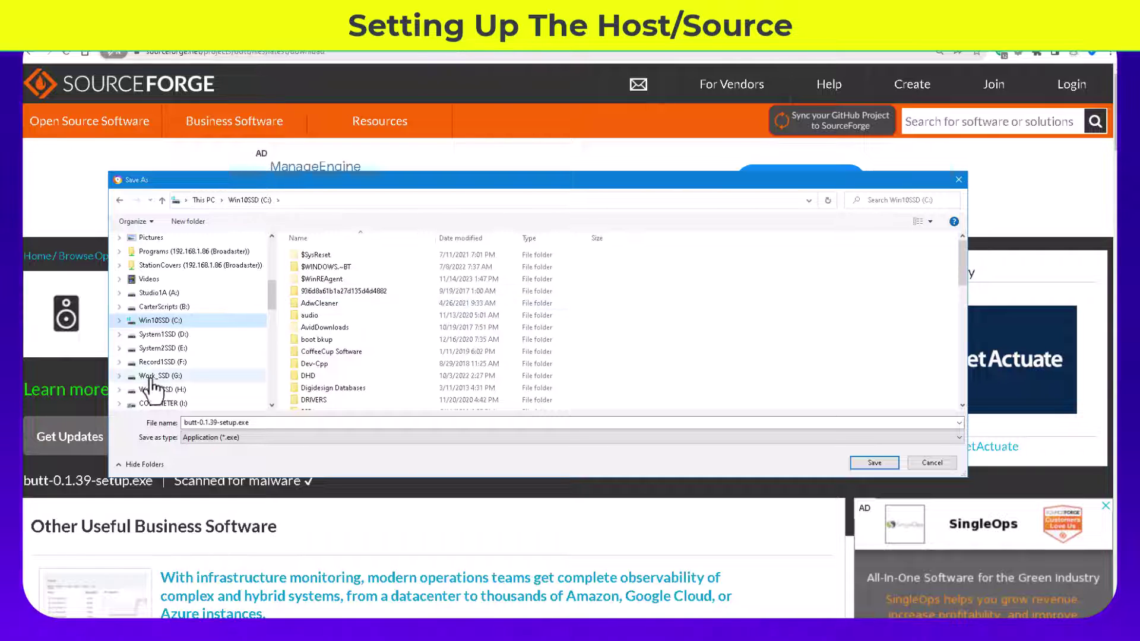
left_click(167, 335)
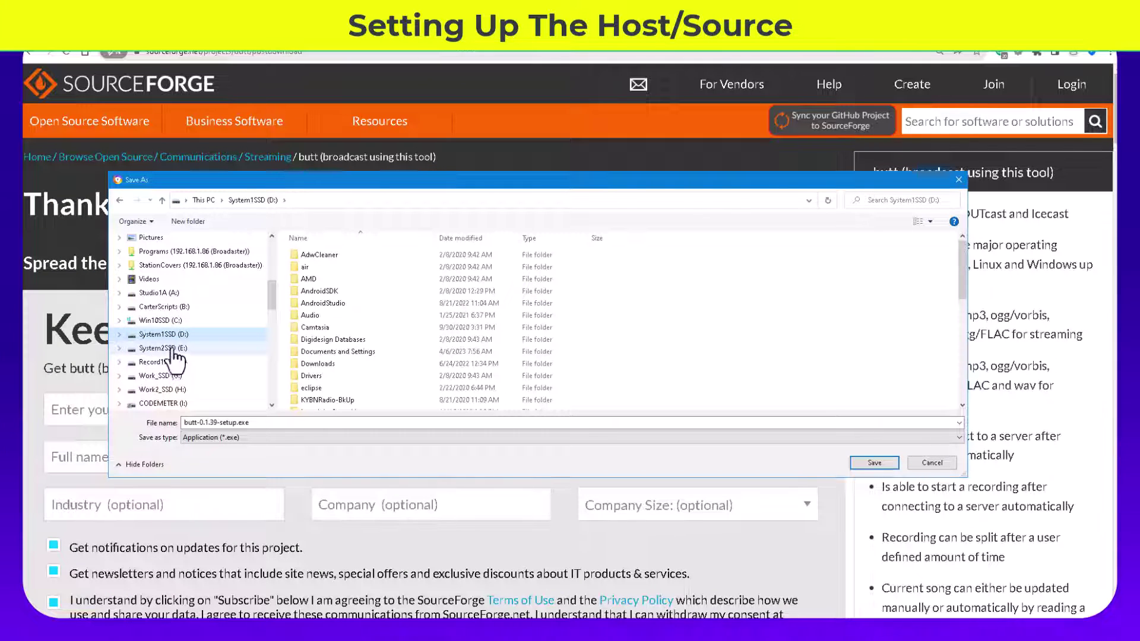
left_click(172, 349)
scroll(352, 333, "down", 9)
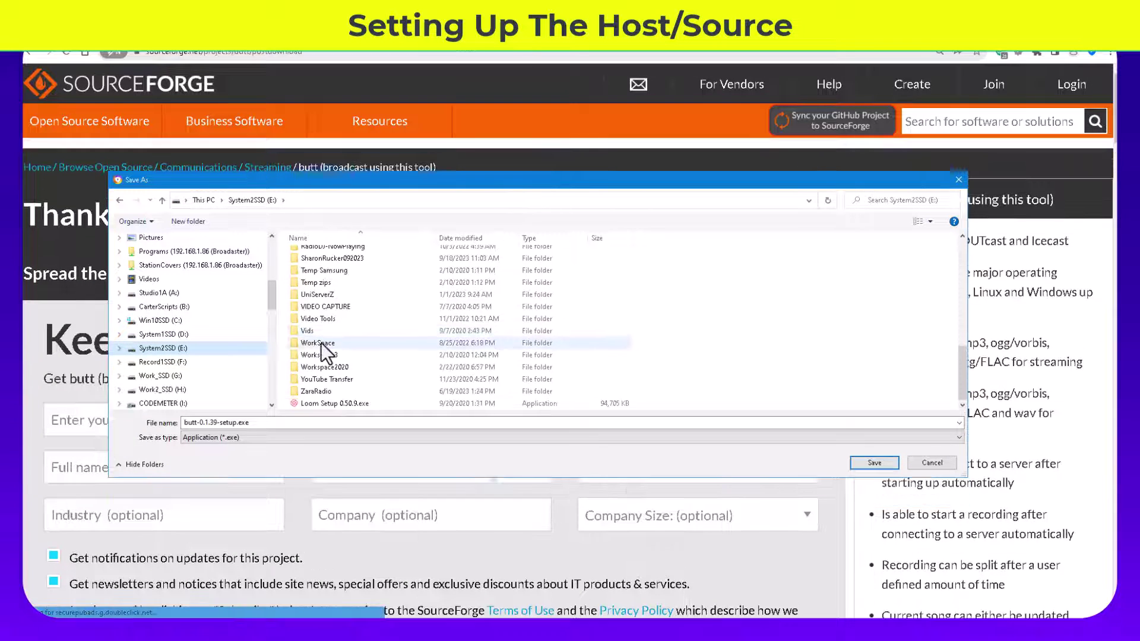
scroll(323, 337, "up", 3)
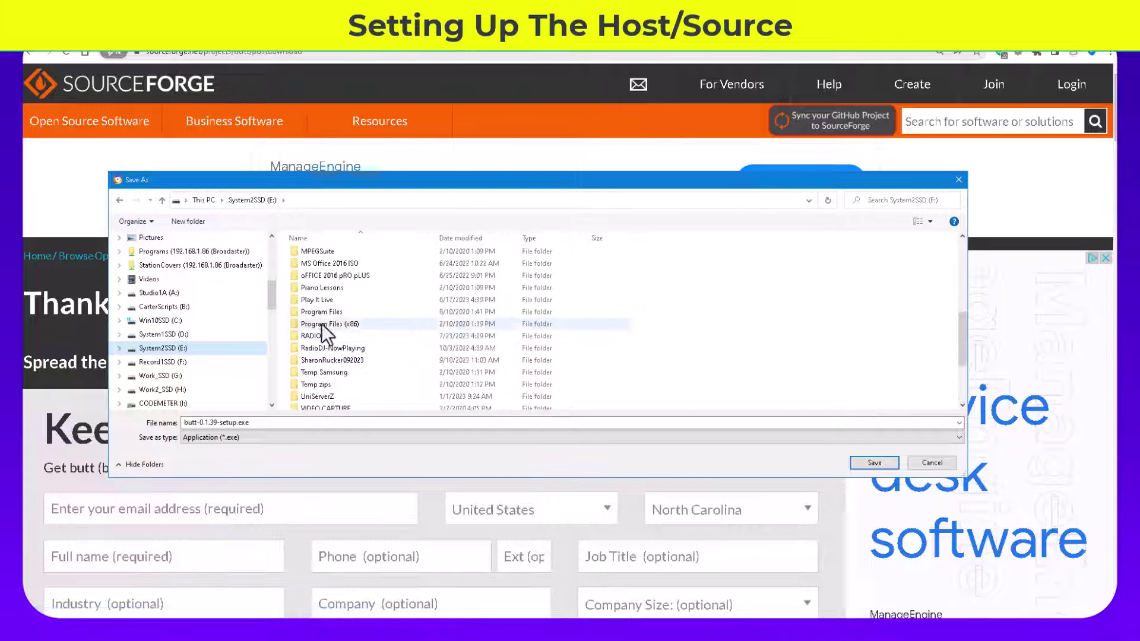
double_click(320, 336)
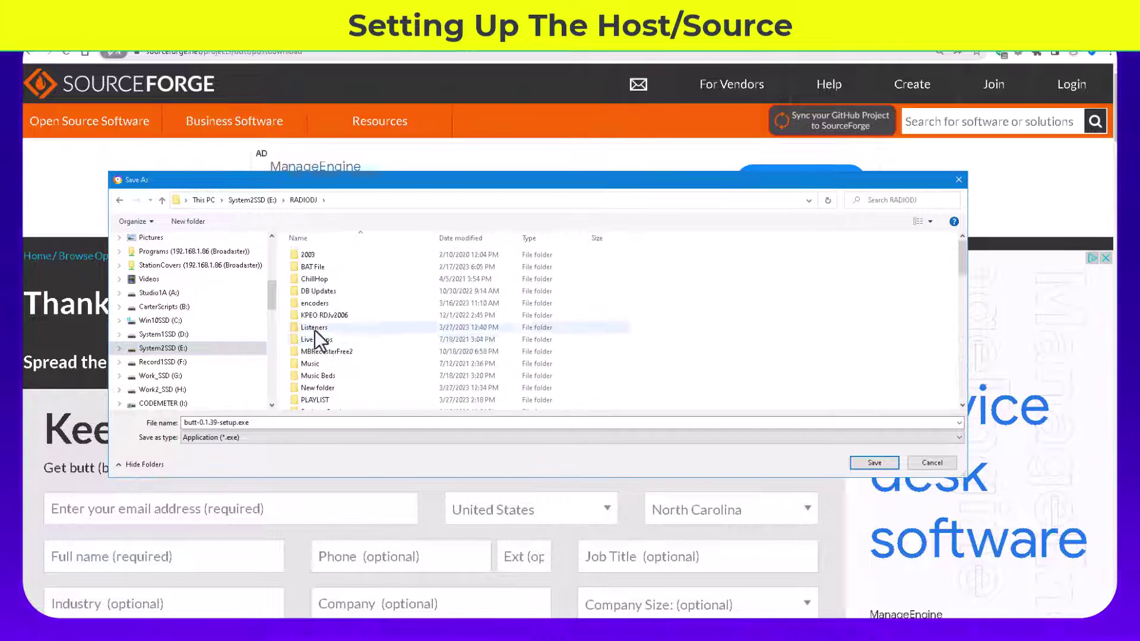
left_click(190, 222)
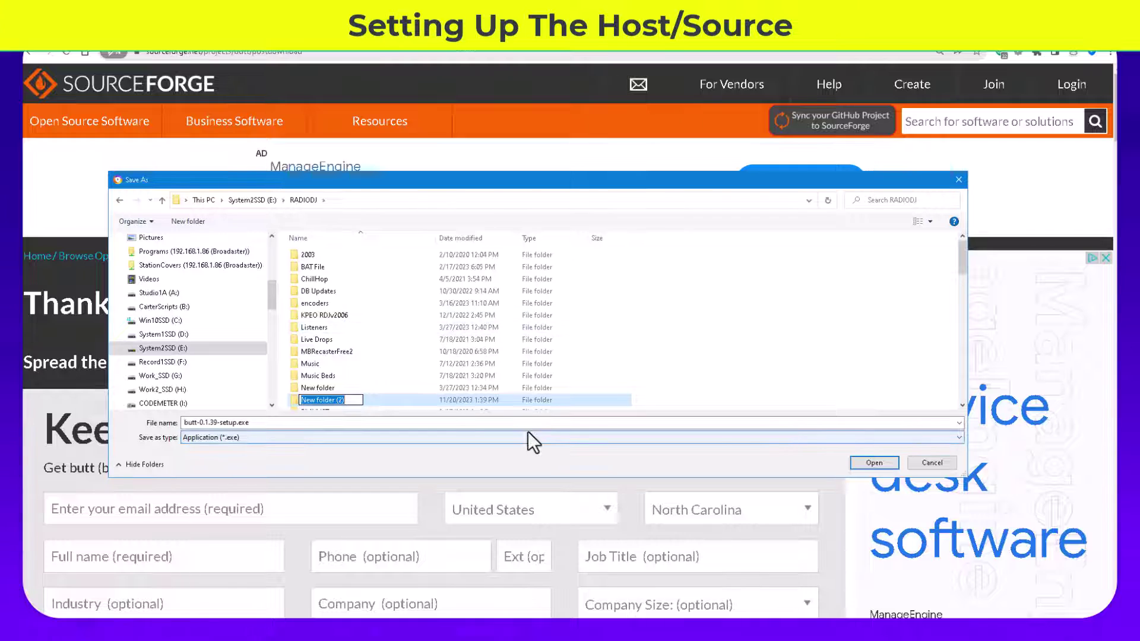
type("BUTT")
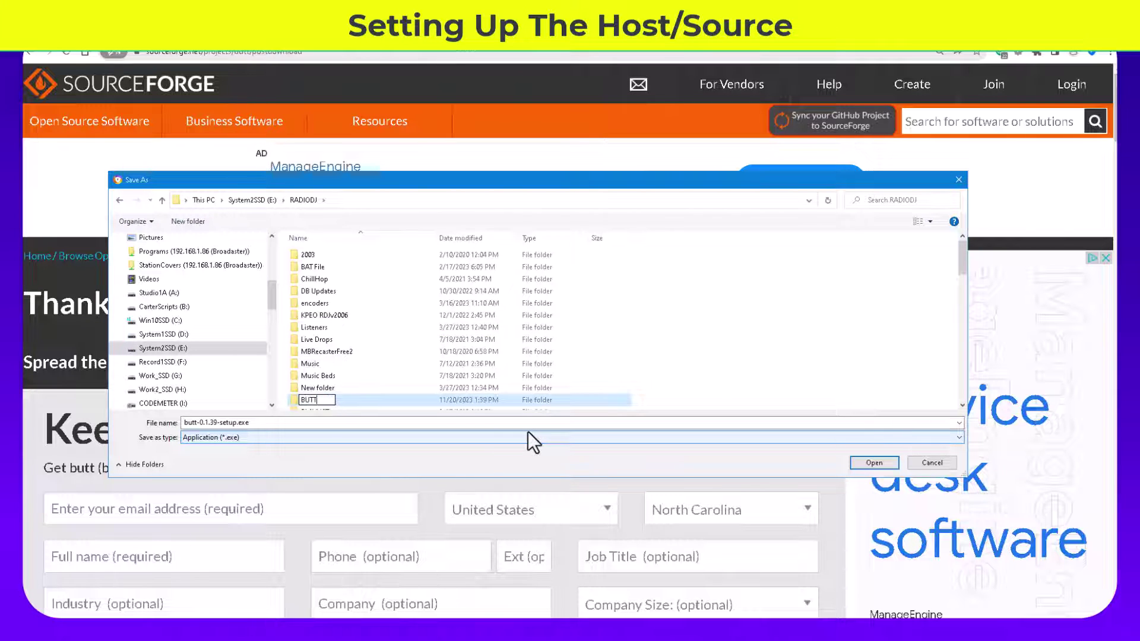
key("Return")
key("Return")
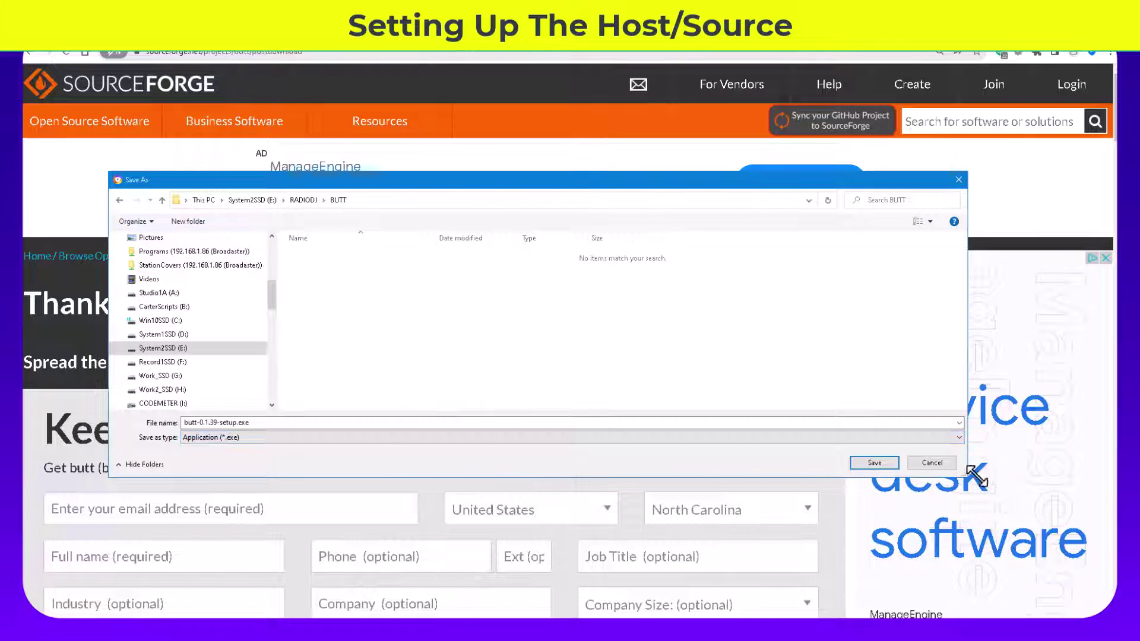
Step: Save butt-0.1.39-setup.exe into the BUTT folder
left_click(874, 463)
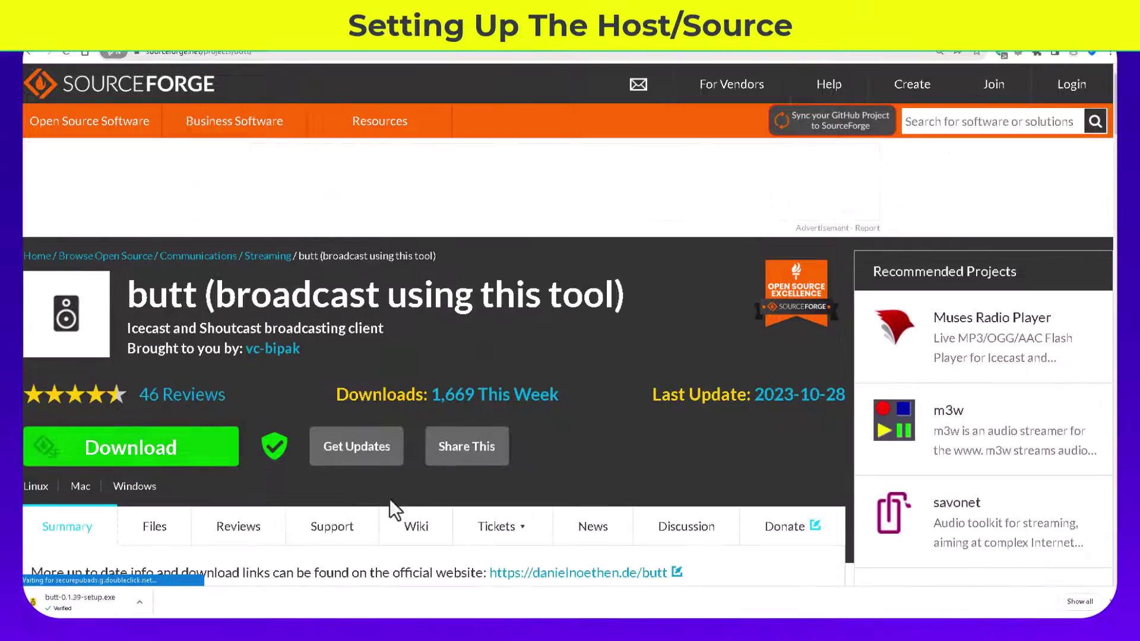
mouse_move(490, 516)
scroll(496, 515, "down", 15)
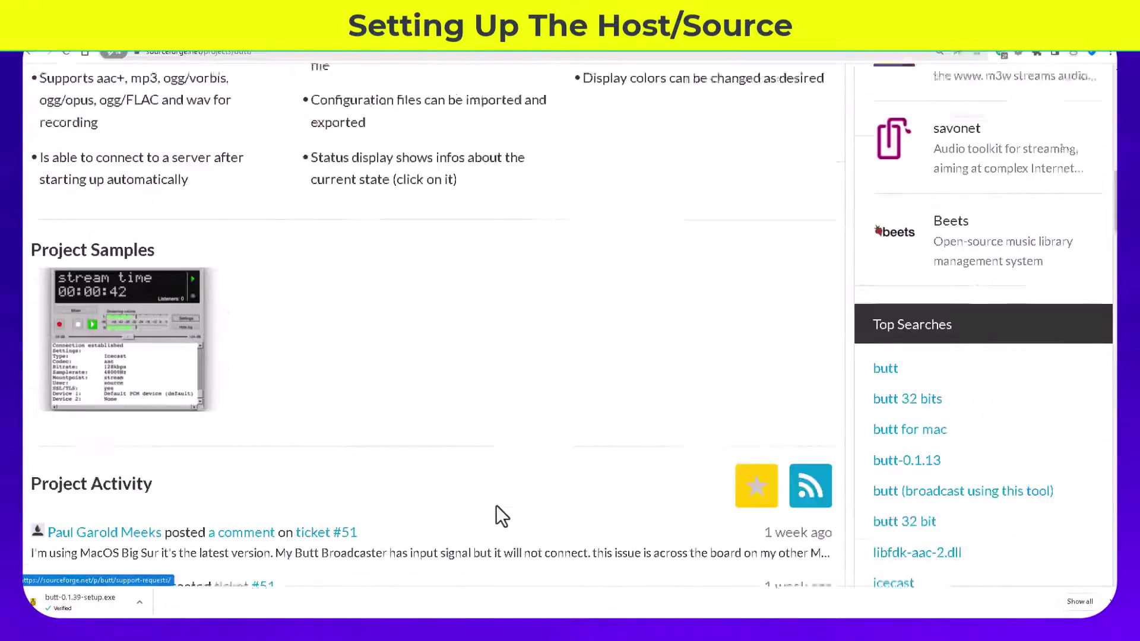
scroll(507, 519, "up", 10)
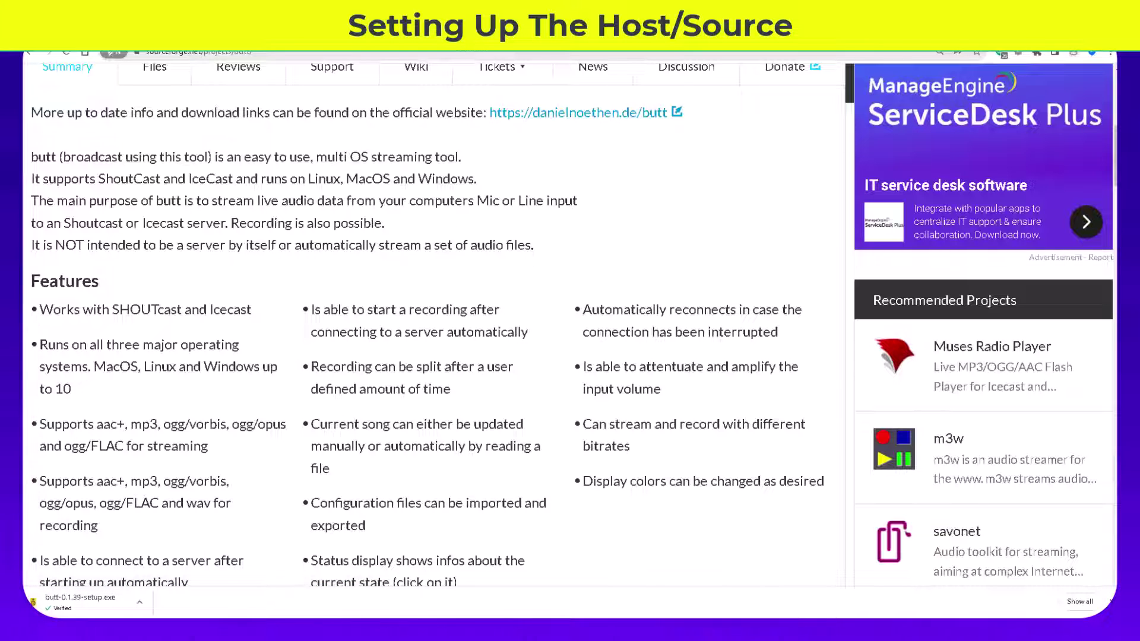
scroll(408, 315, "up", 8)
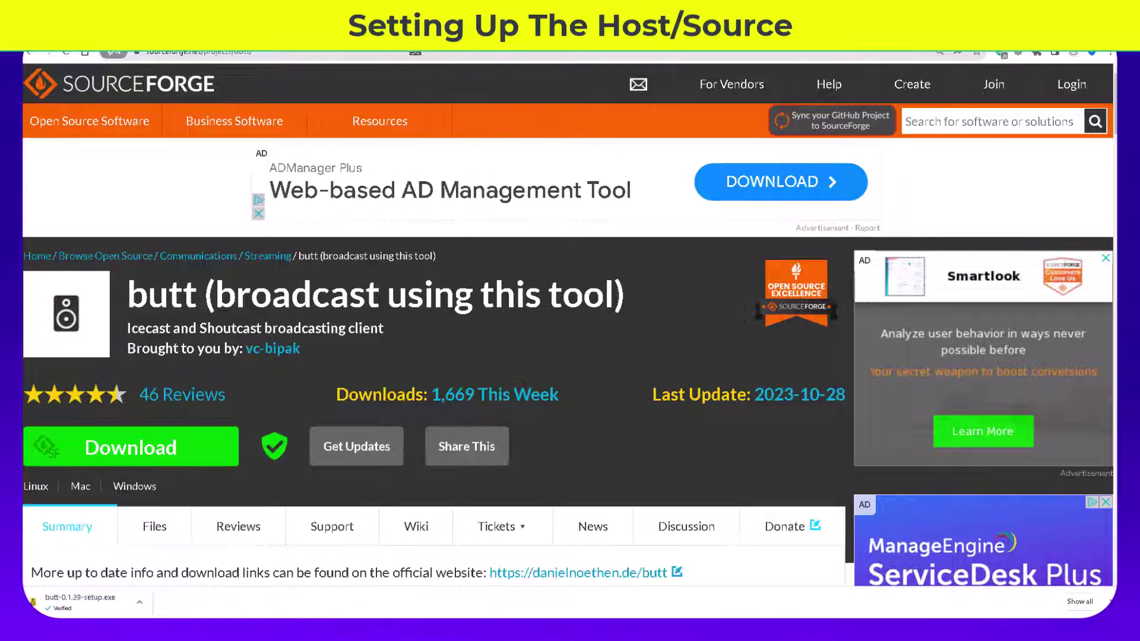
Step: Go to google.com in the browser
left_click(381, 57)
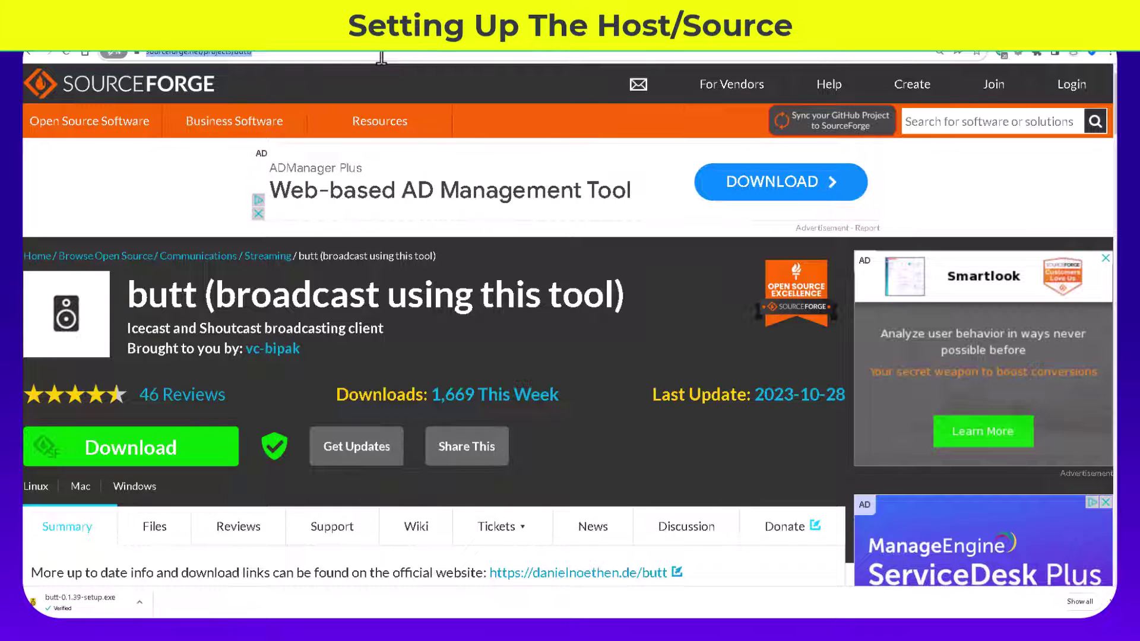
type("googl")
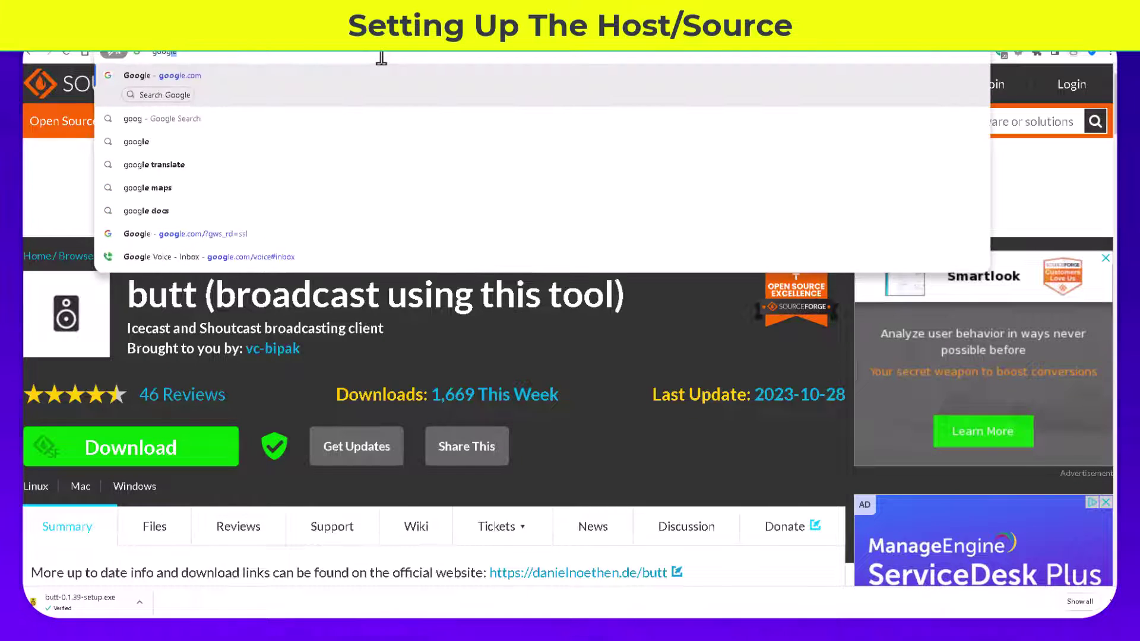
type("e.com")
key("Return")
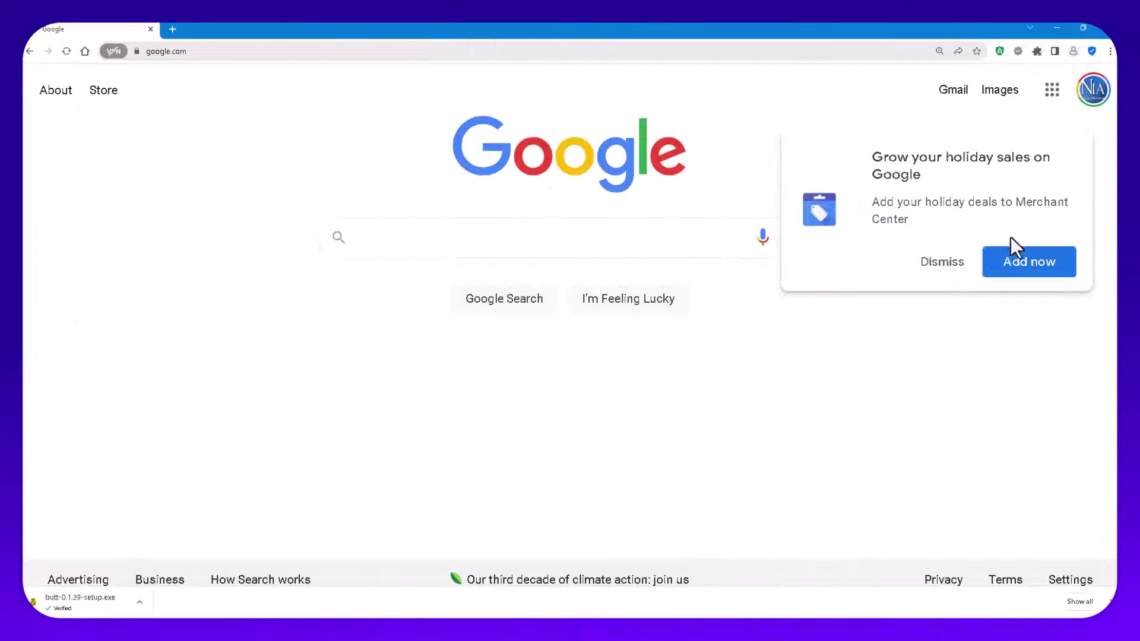
Step: Dismiss the Merchant Center popup and search Google for 'cheap icecast servers'
left_click(940, 271)
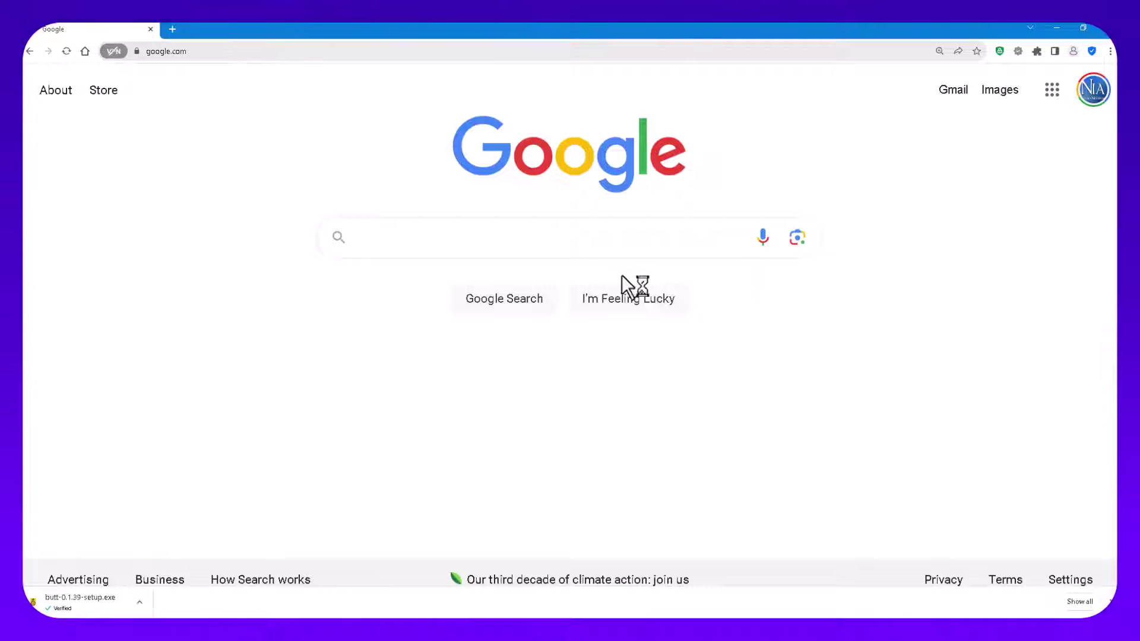
left_click(418, 245)
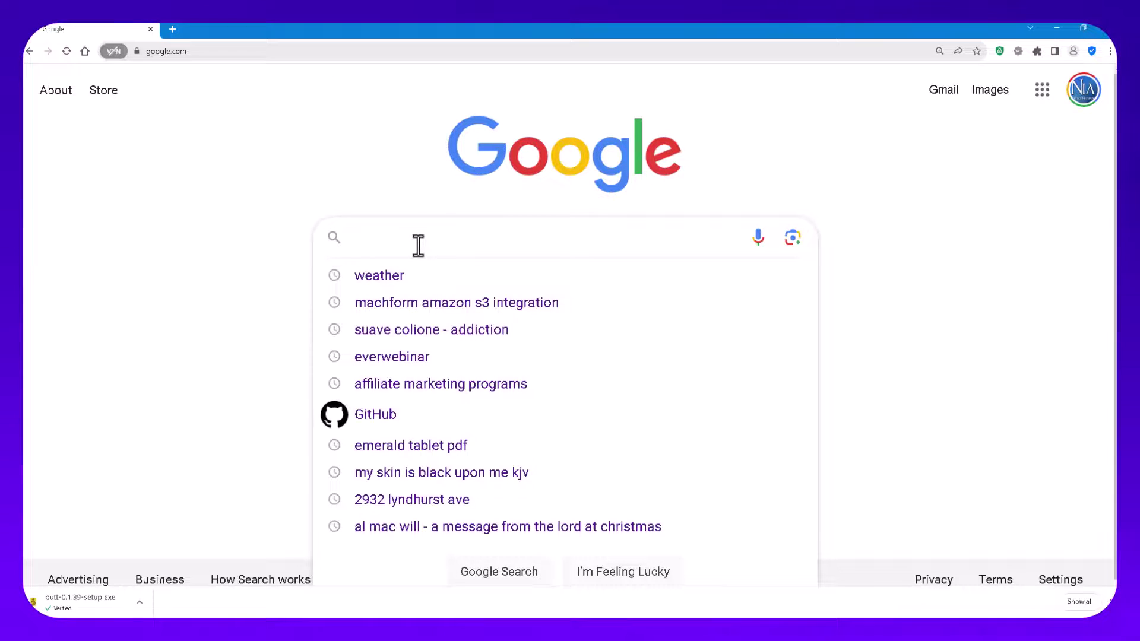
type("cheap")
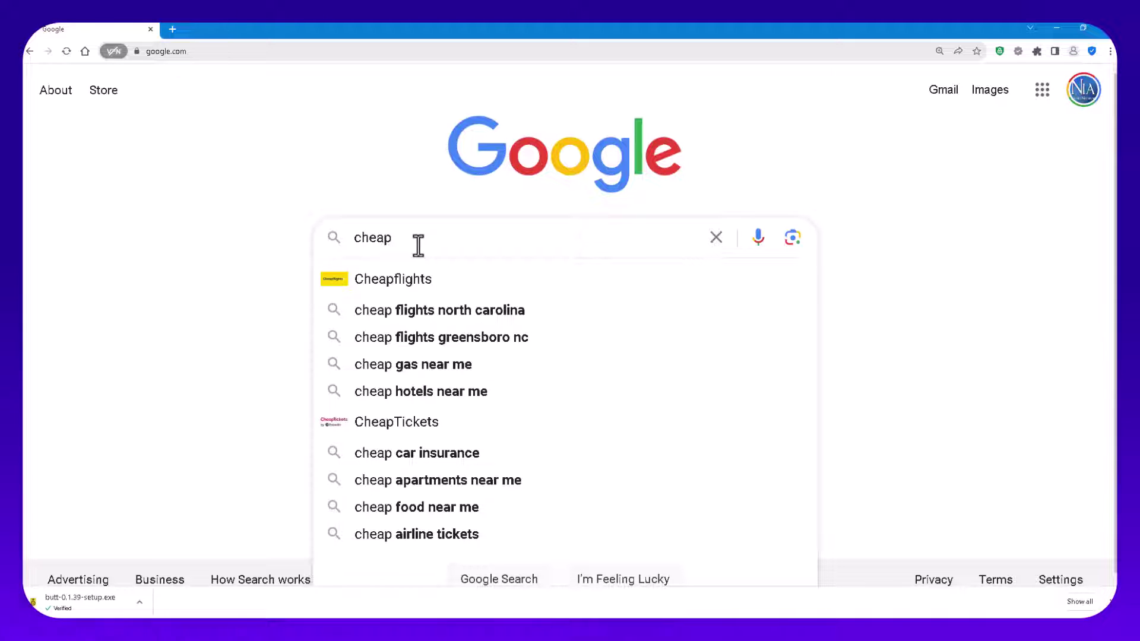
type(" ic")
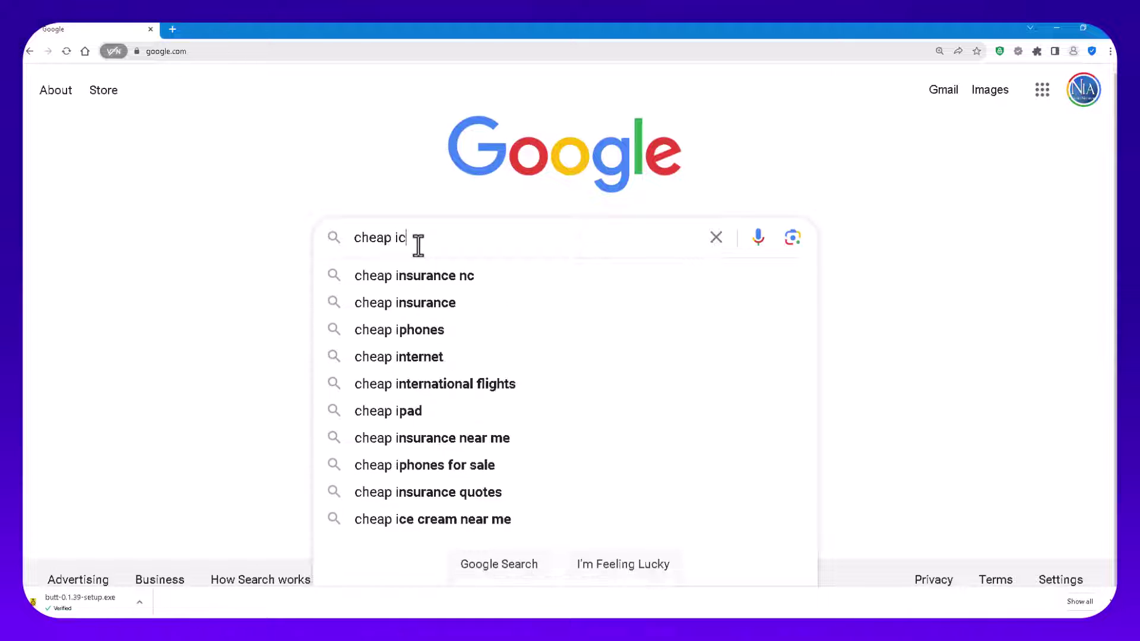
type("ecast ")
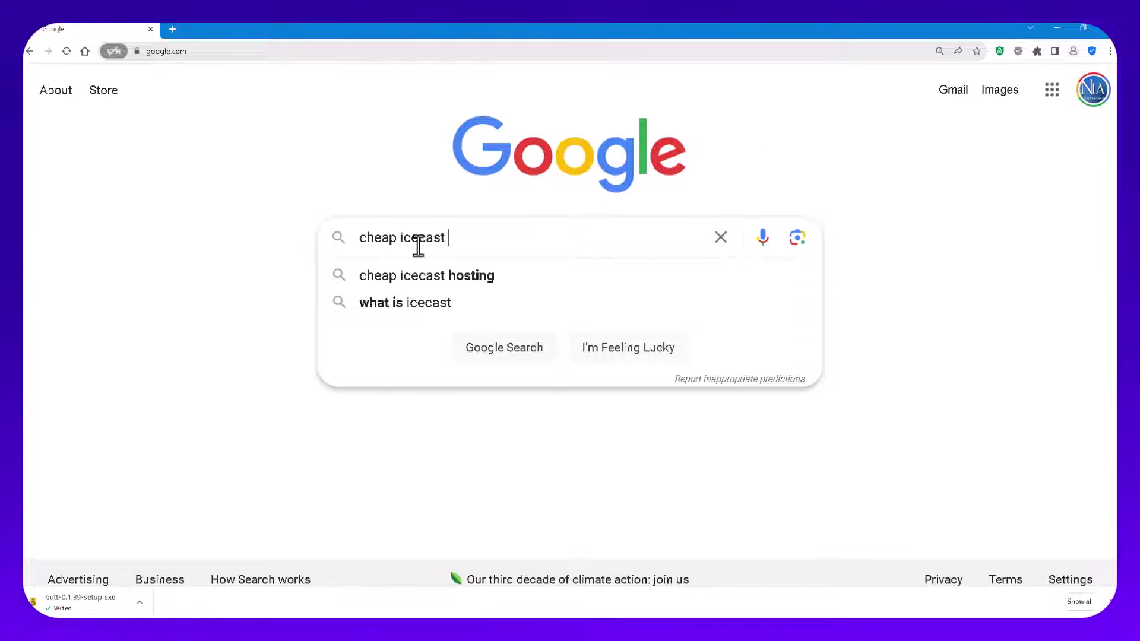
type("servers")
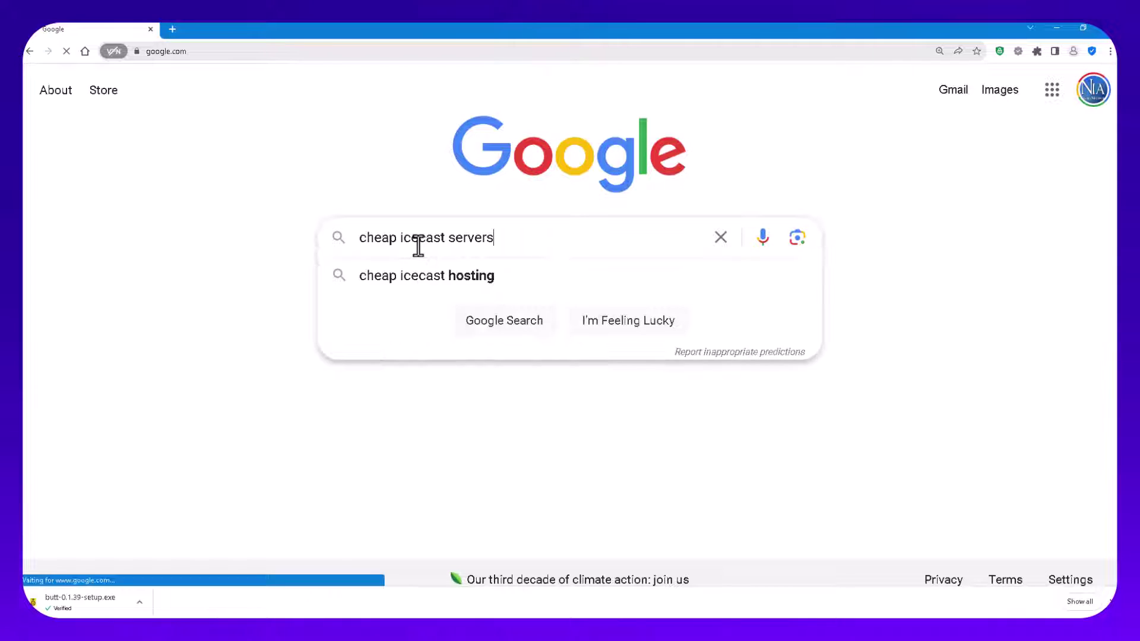
key("Return")
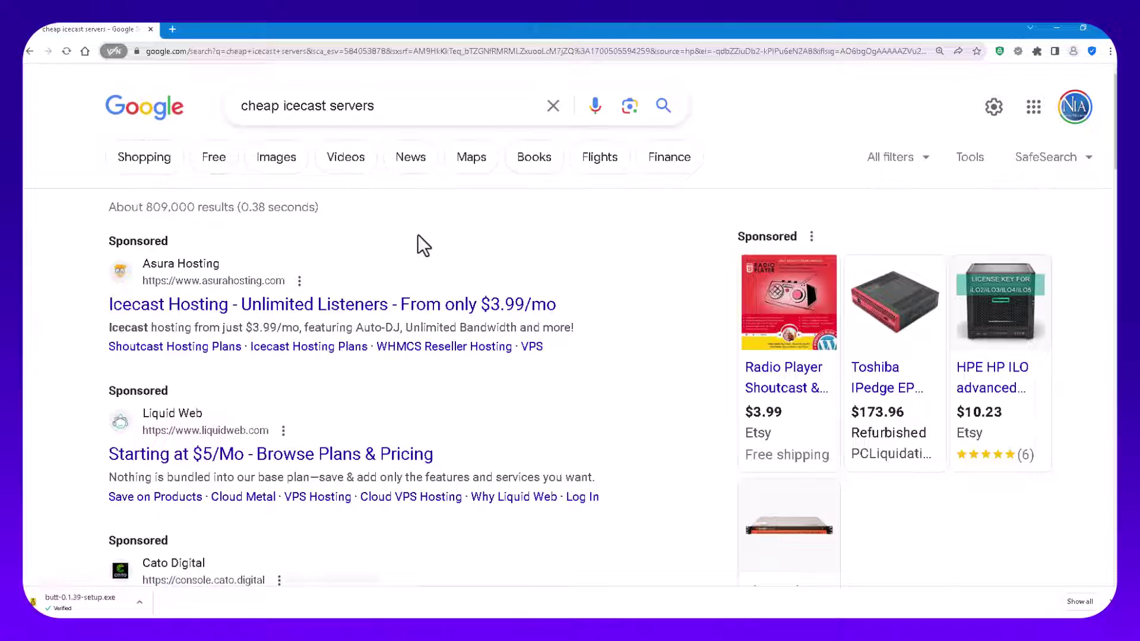
Step: Scroll the results down to the Asura Hosting Icecast offer and right-click its link
scroll(484, 481, "down", 2)
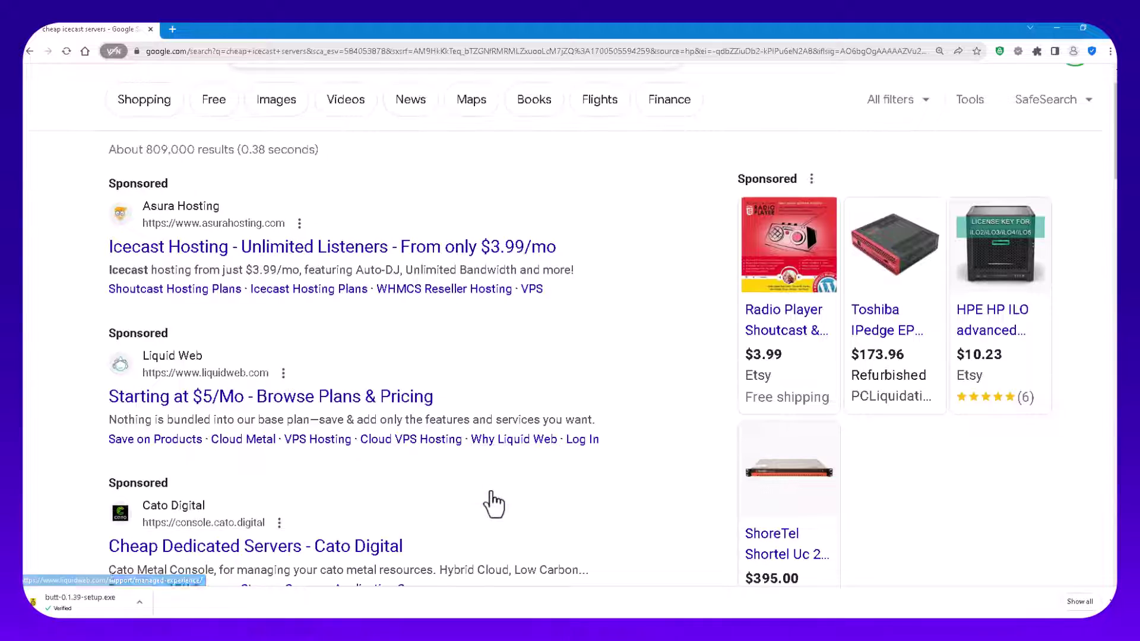
scroll(490, 490, "down", 5)
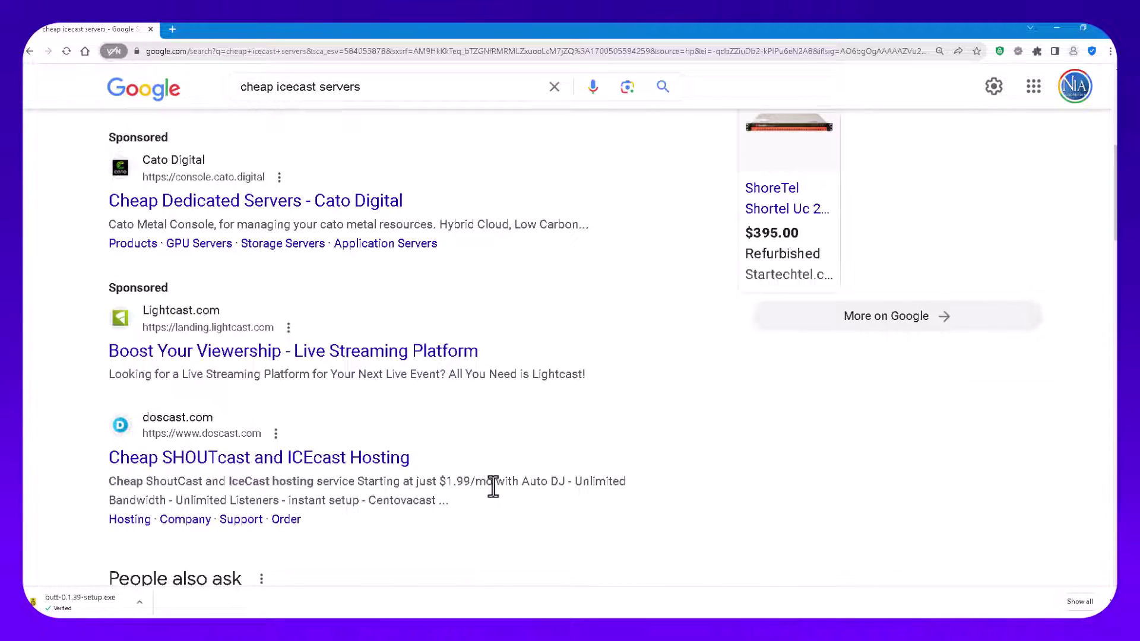
scroll(500, 490, "down", 2)
scroll(500, 490, "down", 4)
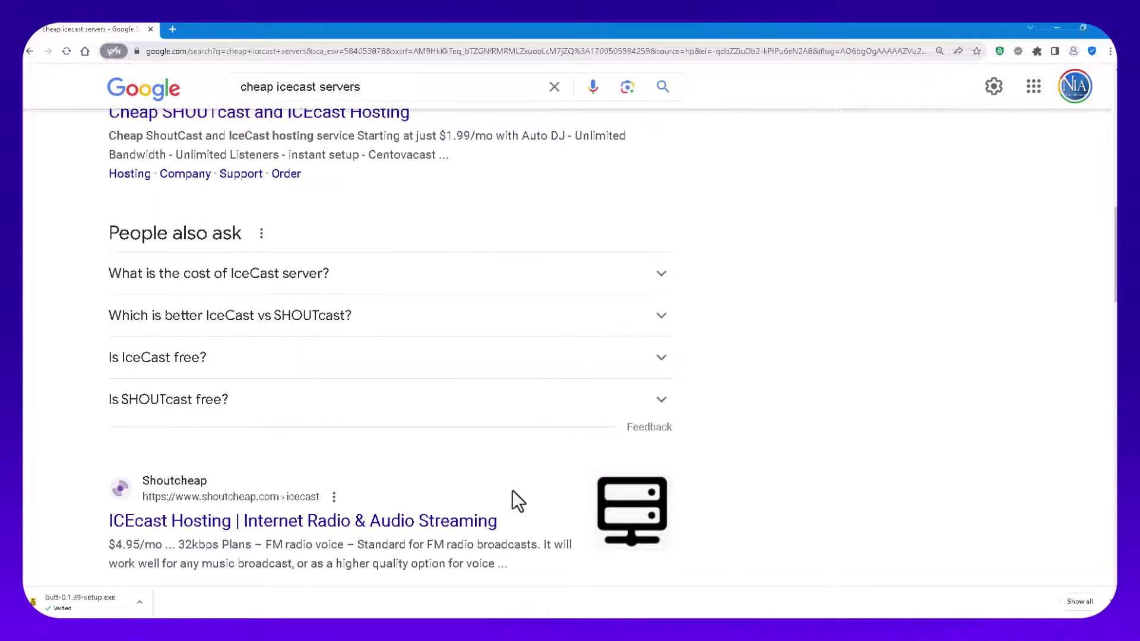
scroll(513, 491, "down", 3)
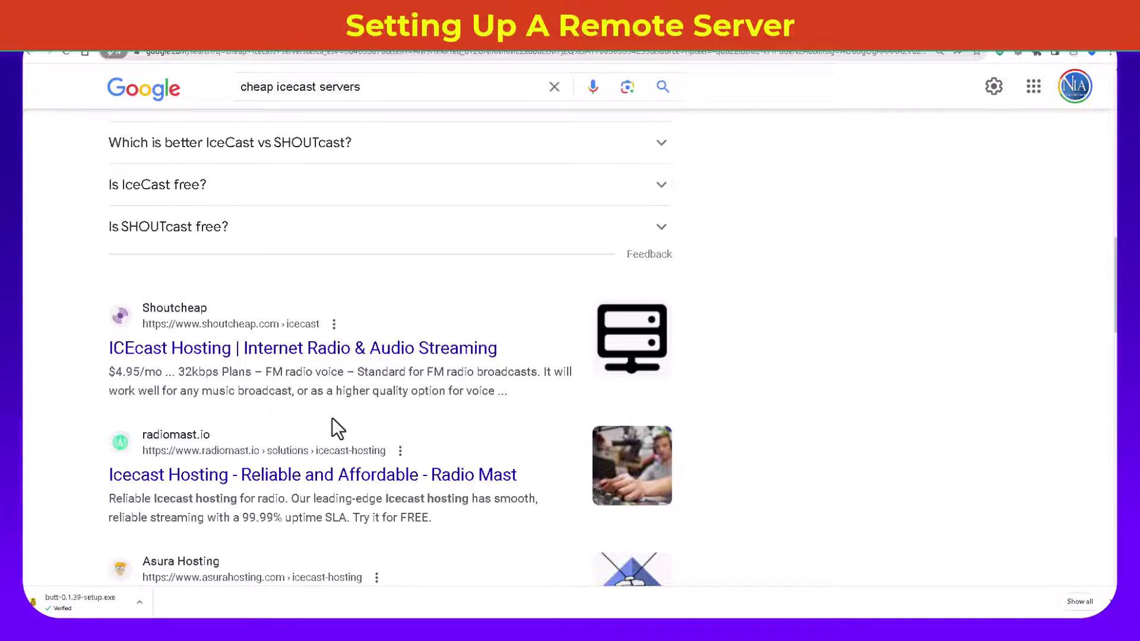
scroll(329, 423, "down", 2)
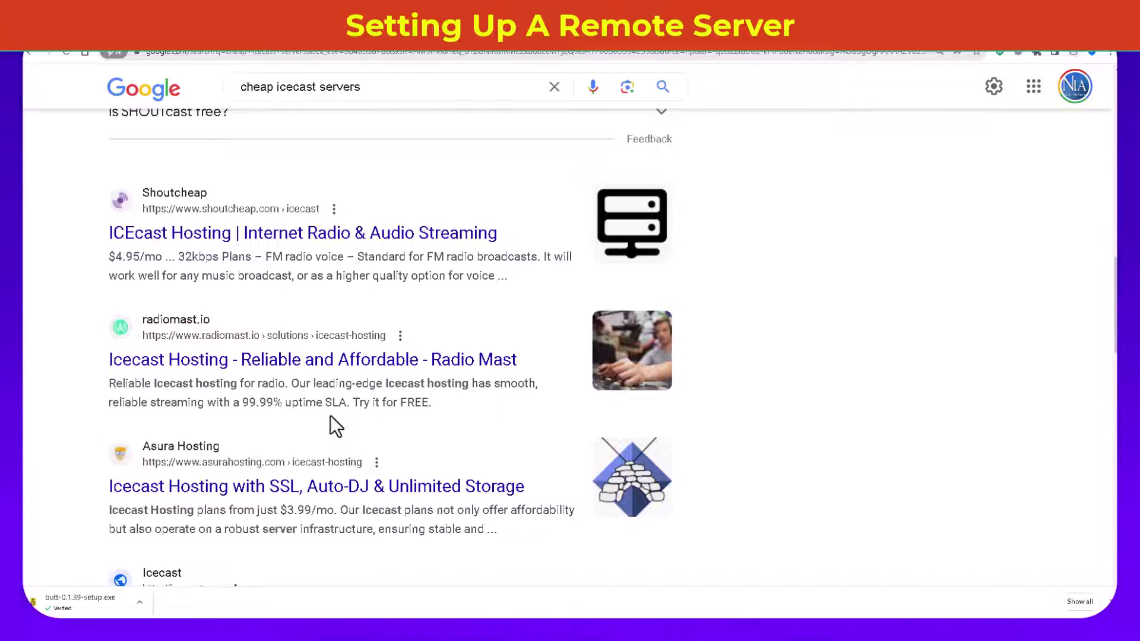
scroll(341, 415, "down", 1)
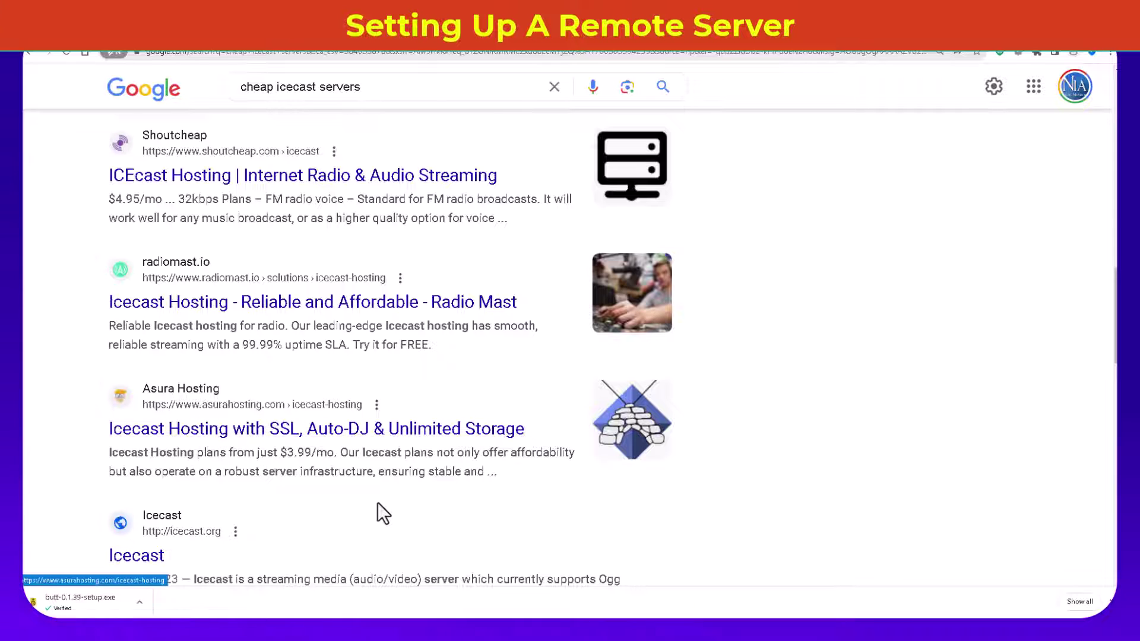
scroll(394, 504, "down", 2)
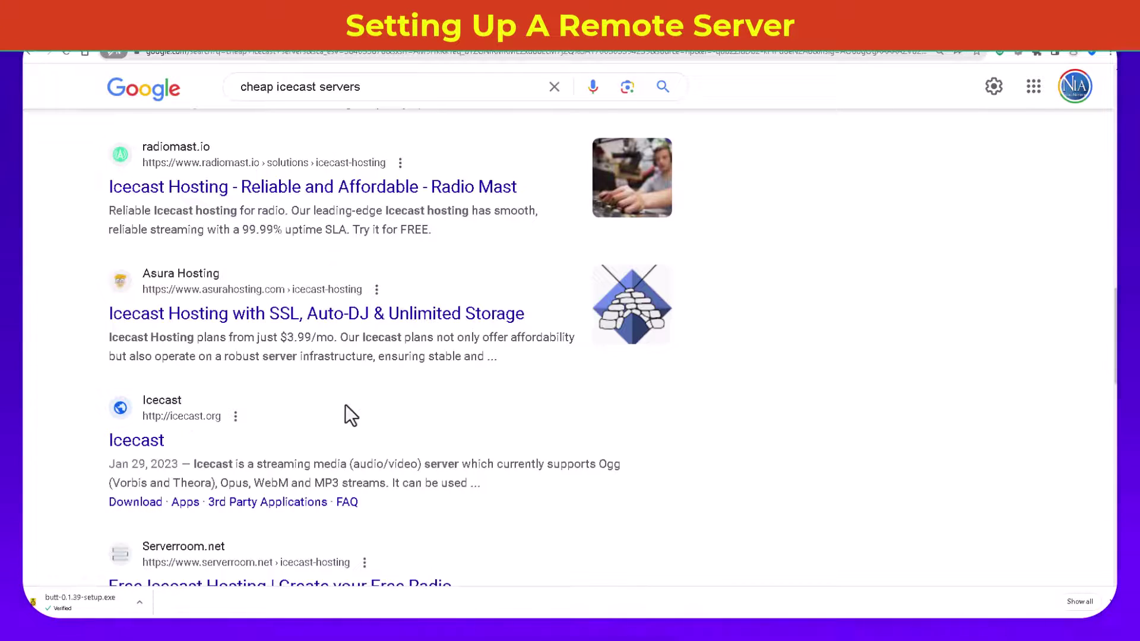
right_click(296, 323)
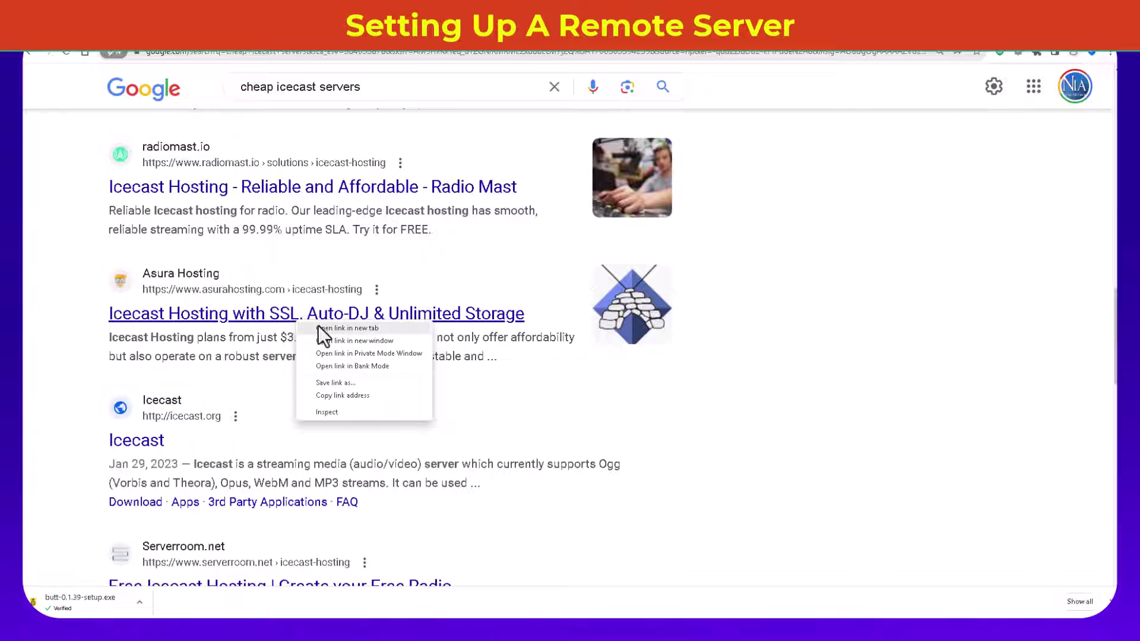
left_click(321, 328)
key("ctrl+Tab")
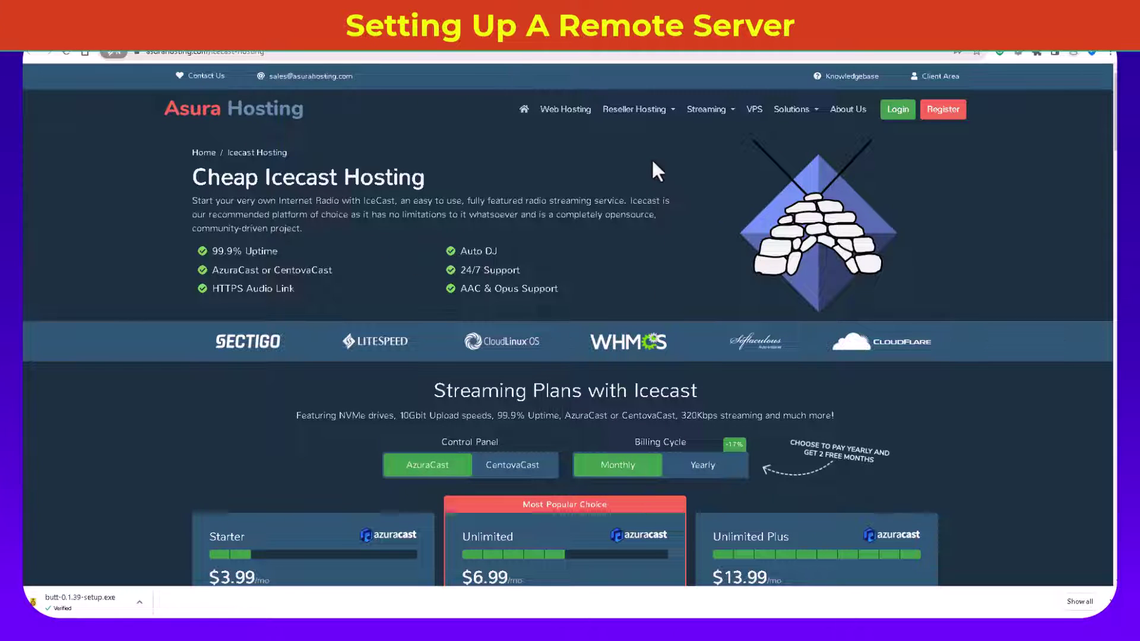
left_click(706, 111)
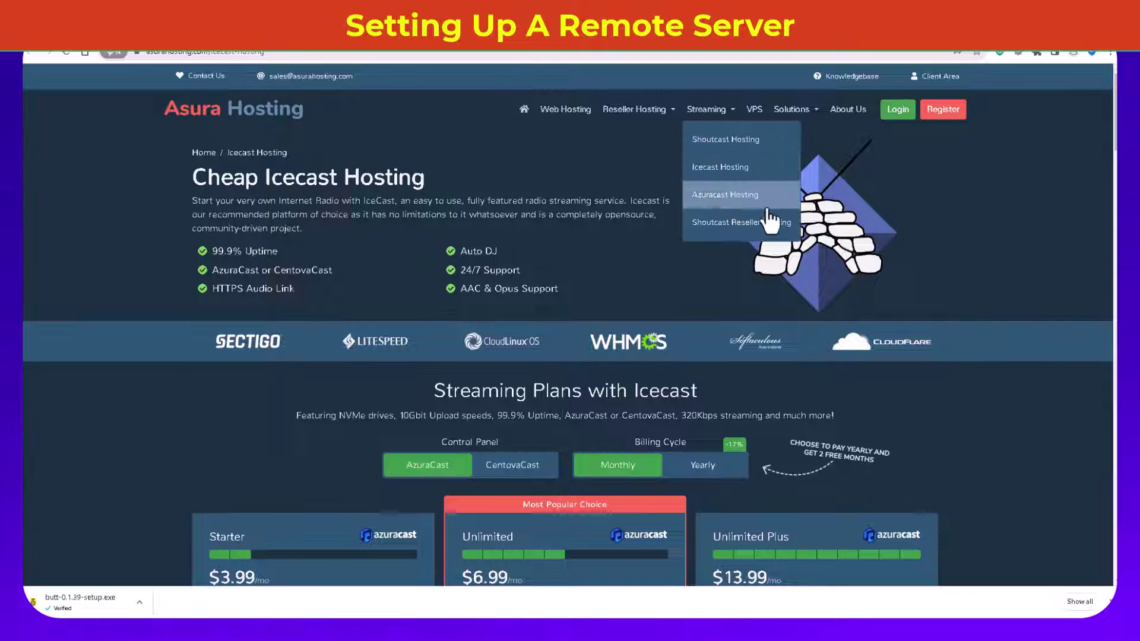
left_click(726, 169)
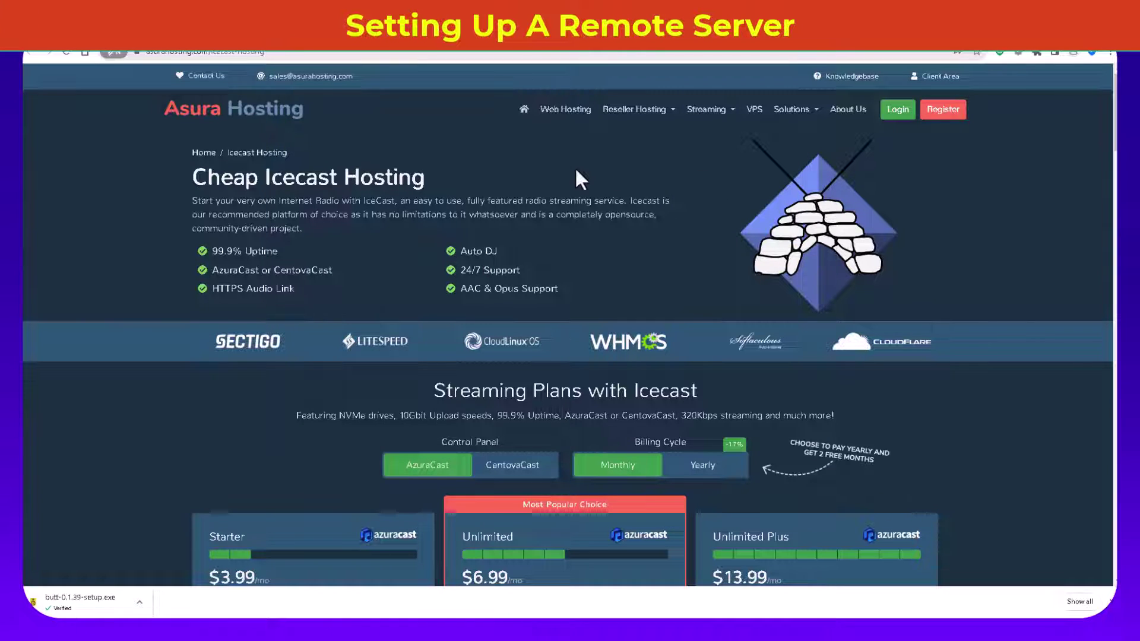
scroll(555, 264, "down", 6)
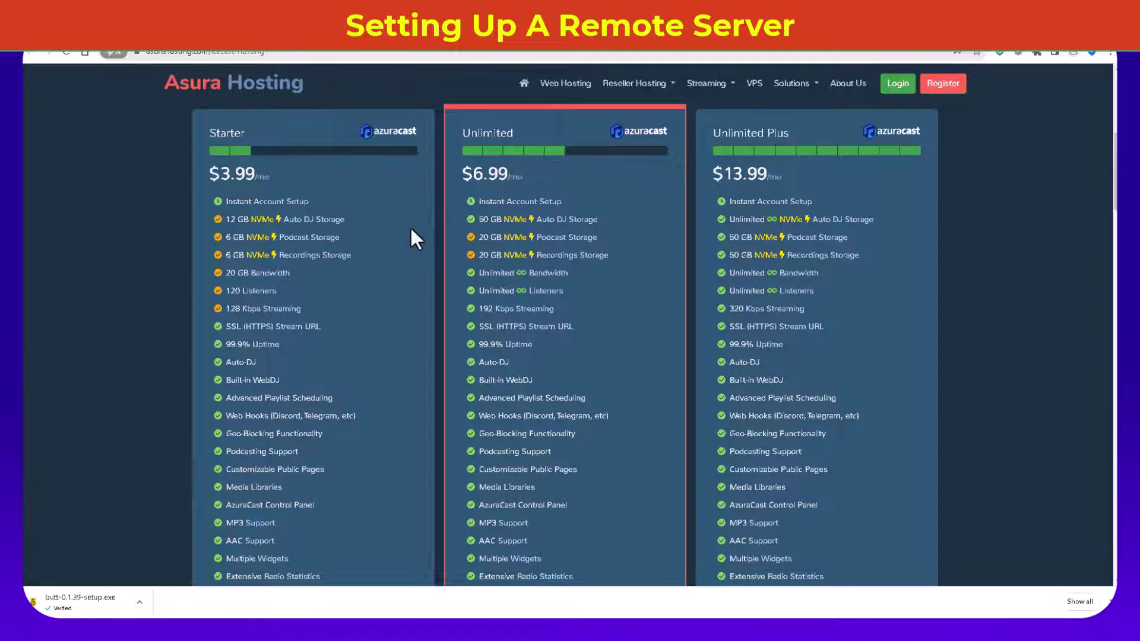
scroll(410, 228, "down", 2)
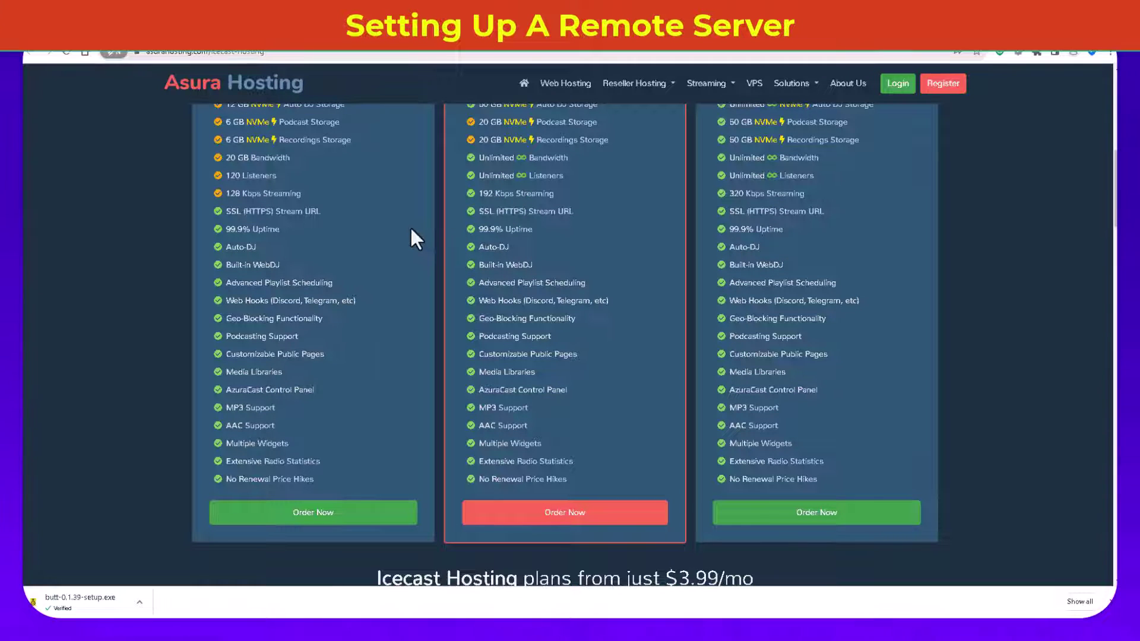
scroll(411, 229, "down", 2)
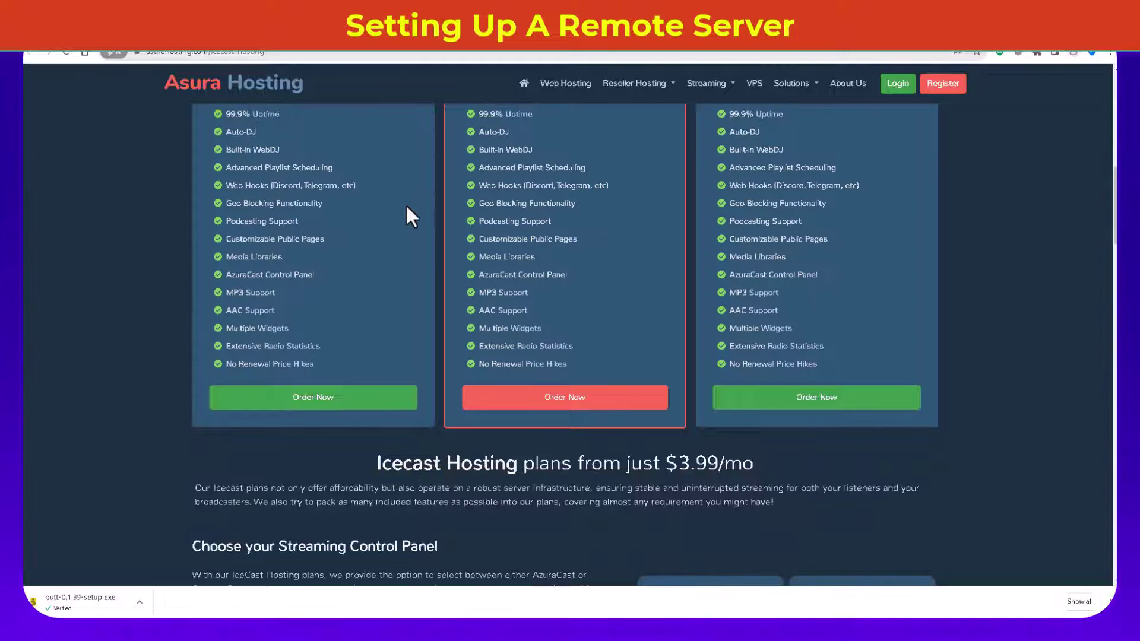
scroll(407, 208, "down", 3)
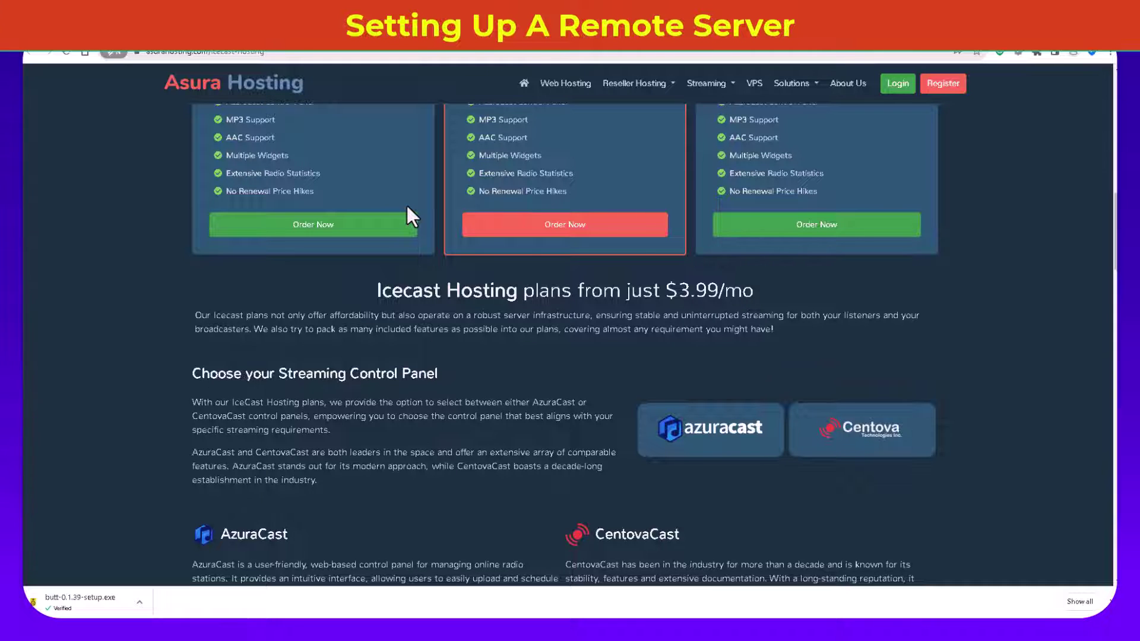
scroll(415, 207, "down", 2)
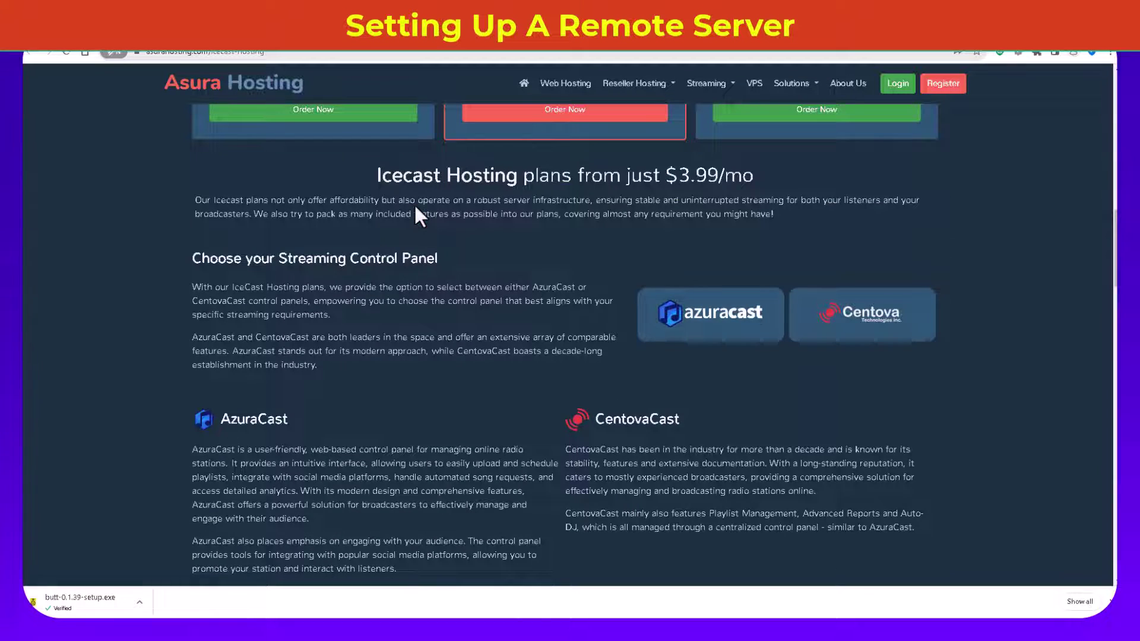
scroll(415, 208, "down", 12)
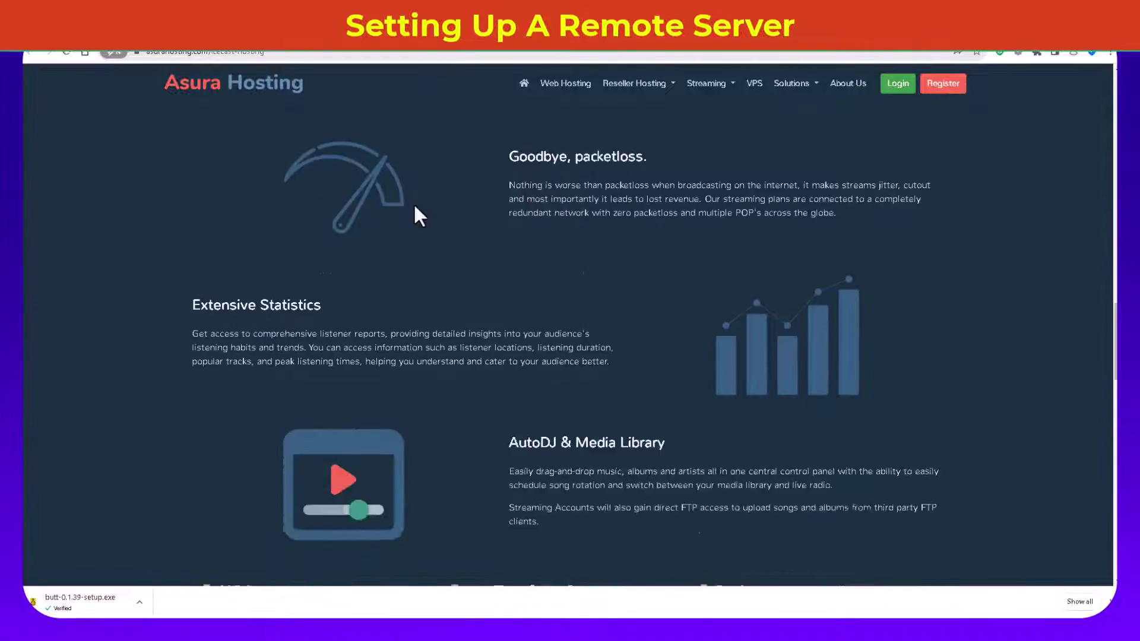
scroll(414, 197, "down", 3)
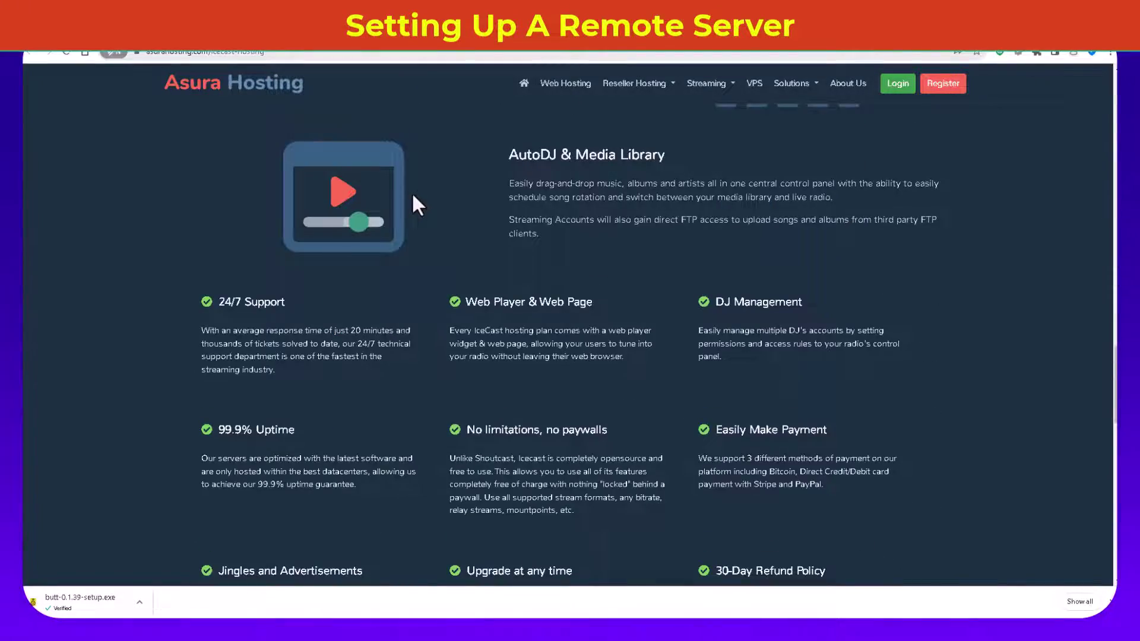
scroll(414, 199, "down", 5)
scroll(423, 210, "up", 18)
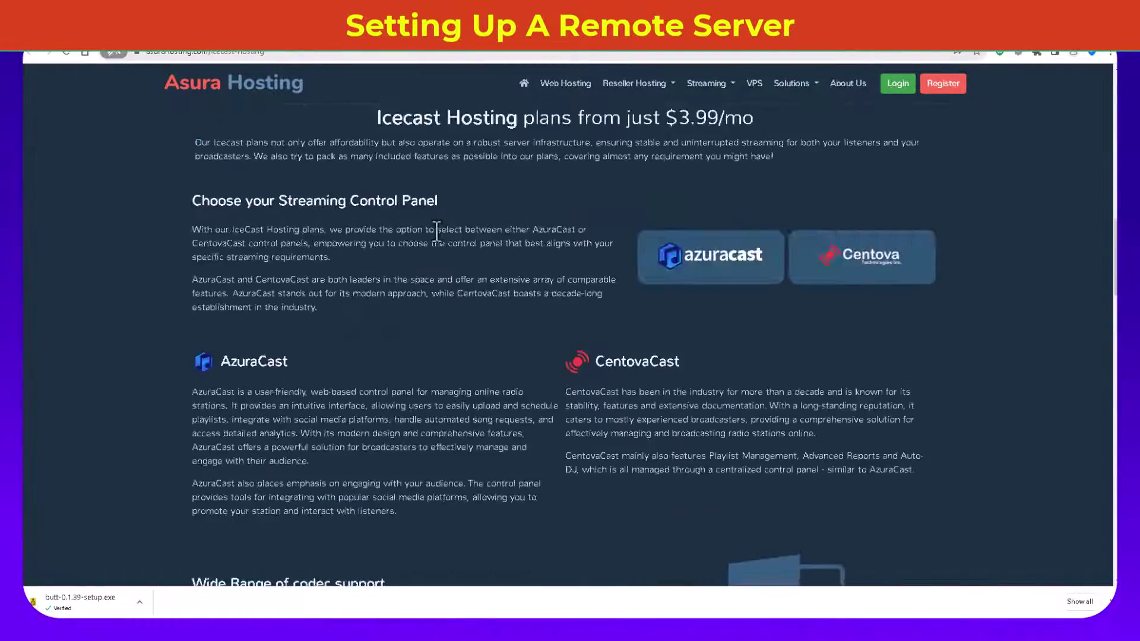
key("alt+Left")
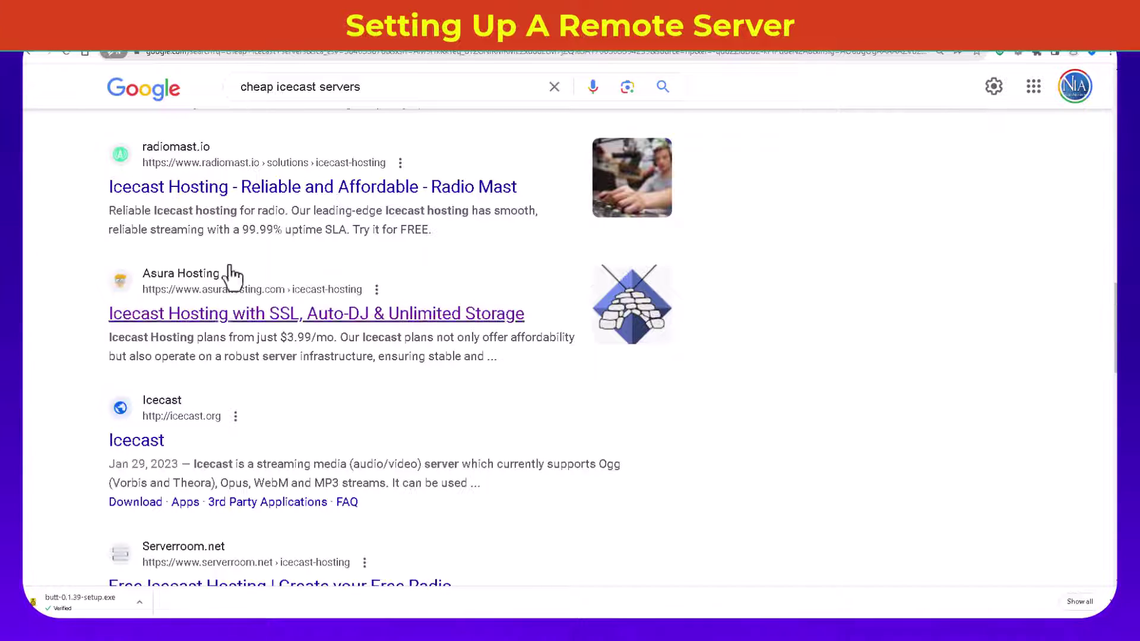
Step: Load the streemlion.com website
left_click(718, 54)
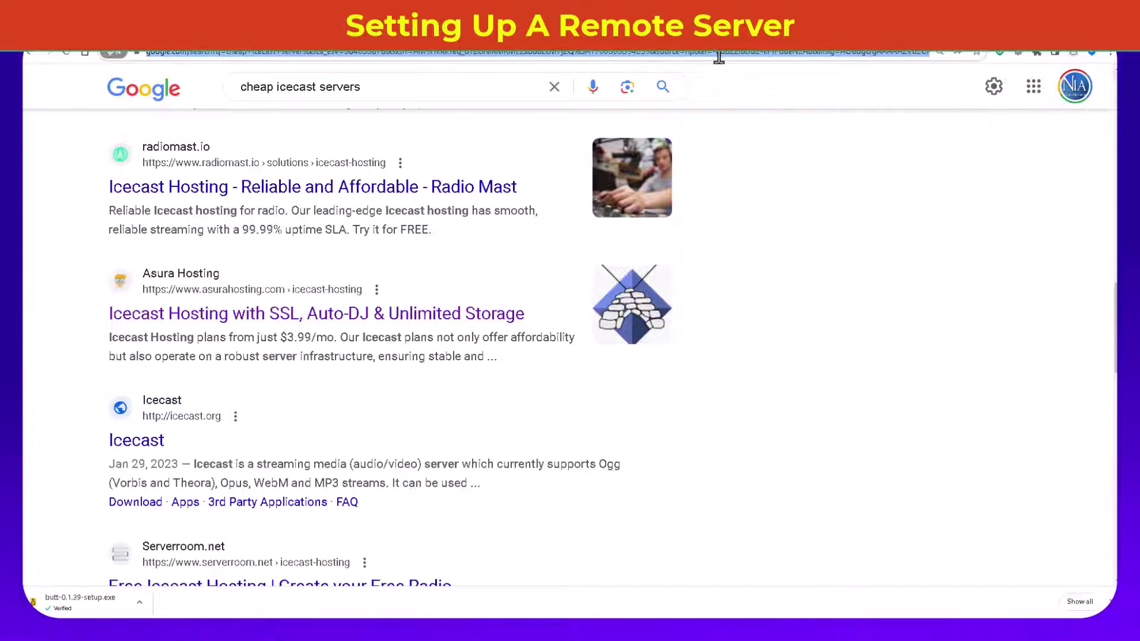
type("stream")
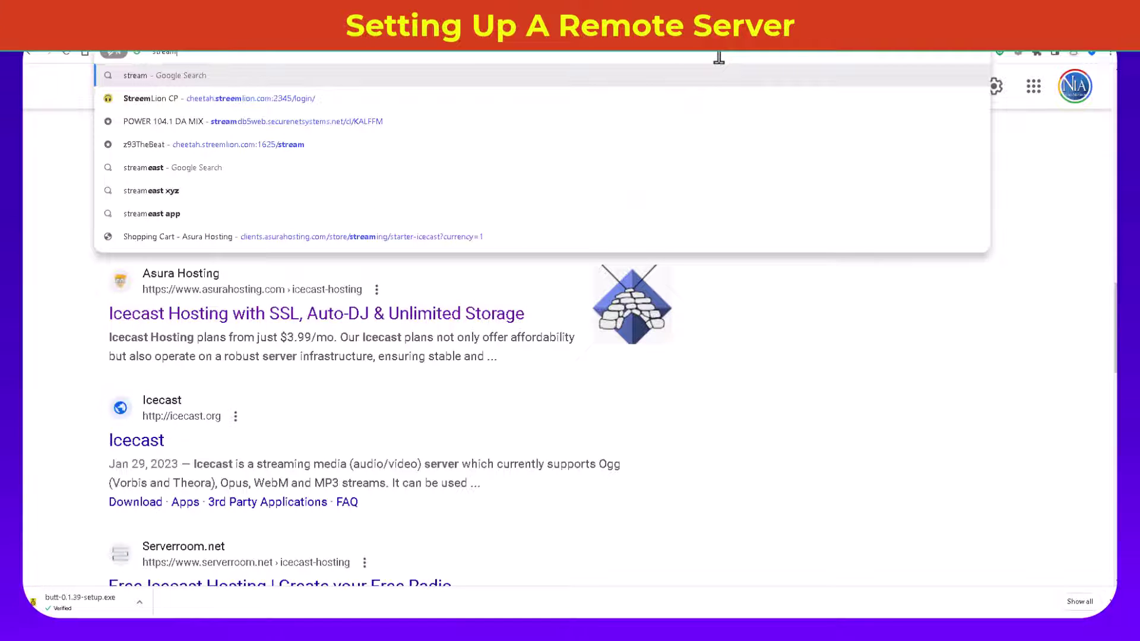
key("BackSpace")
key("BackSpace")
key("BackSpace")
key("BackSpace")
key("BackSpace")
key("BackSpace")
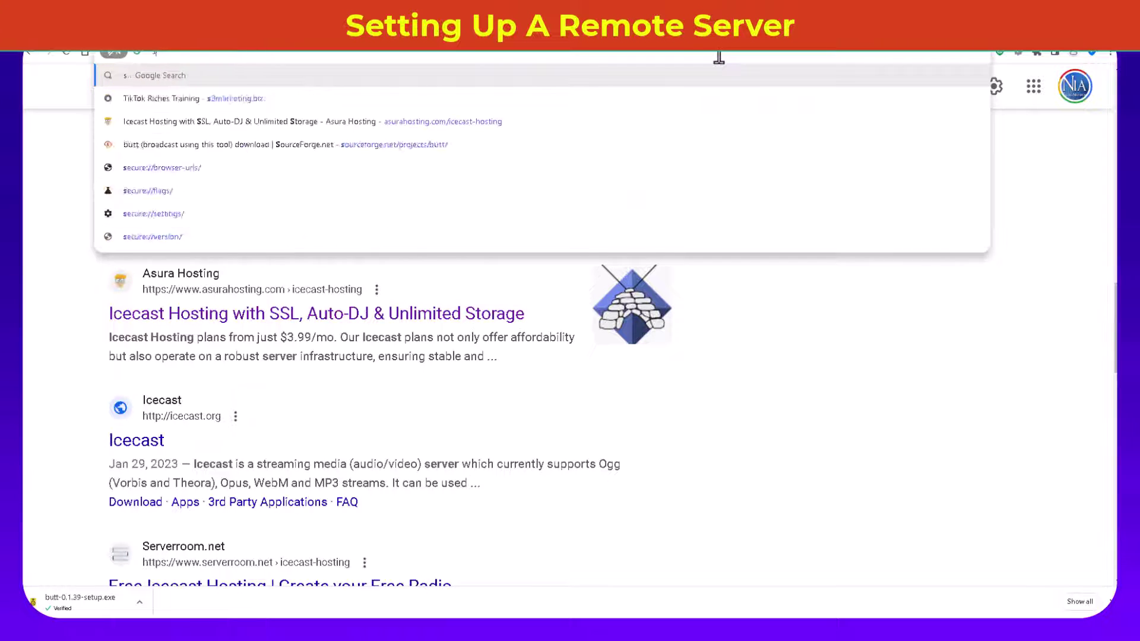
type("streemlio")
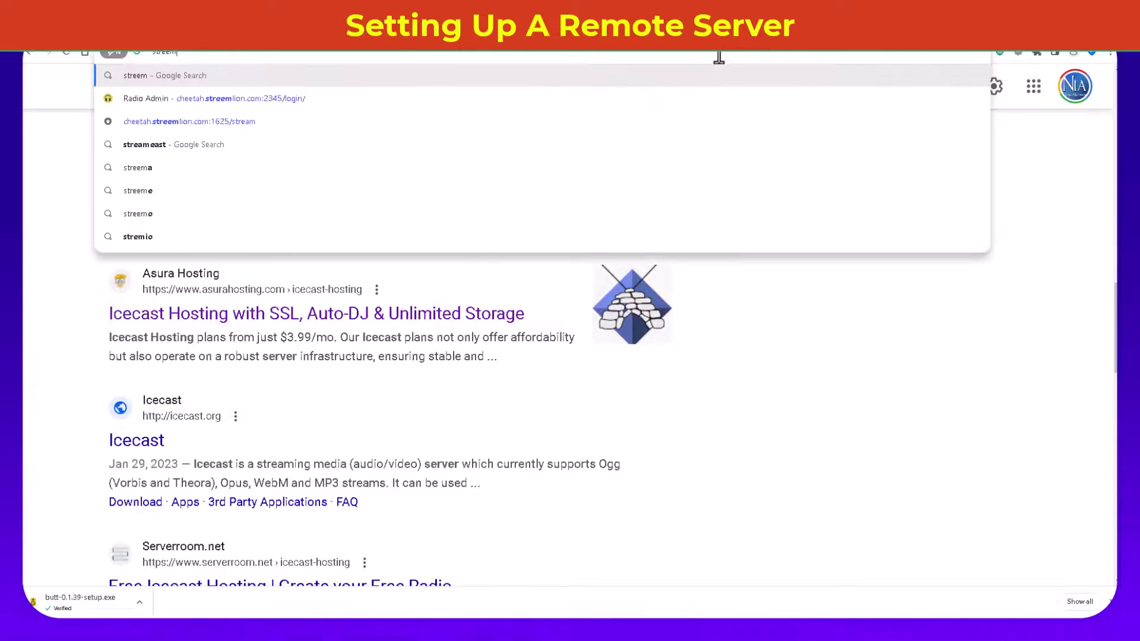
type("n.com")
key("Return")
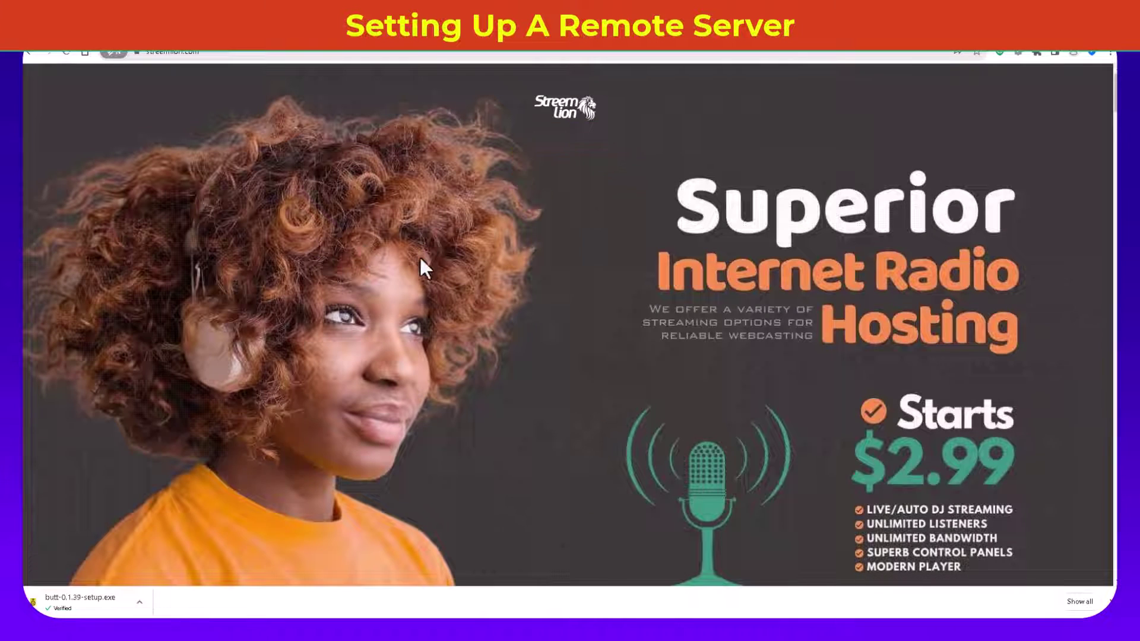
Step: Log in to the Streemlion client area with the saved account, passing reCAPTCHA
scroll(420, 255, "down", 5)
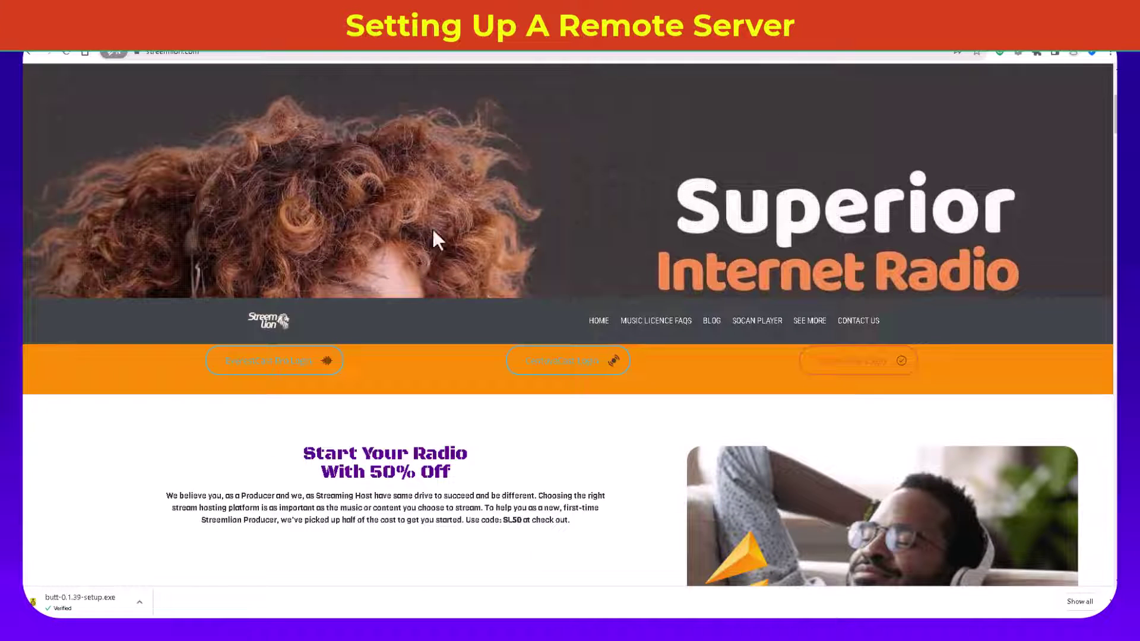
left_click(852, 361)
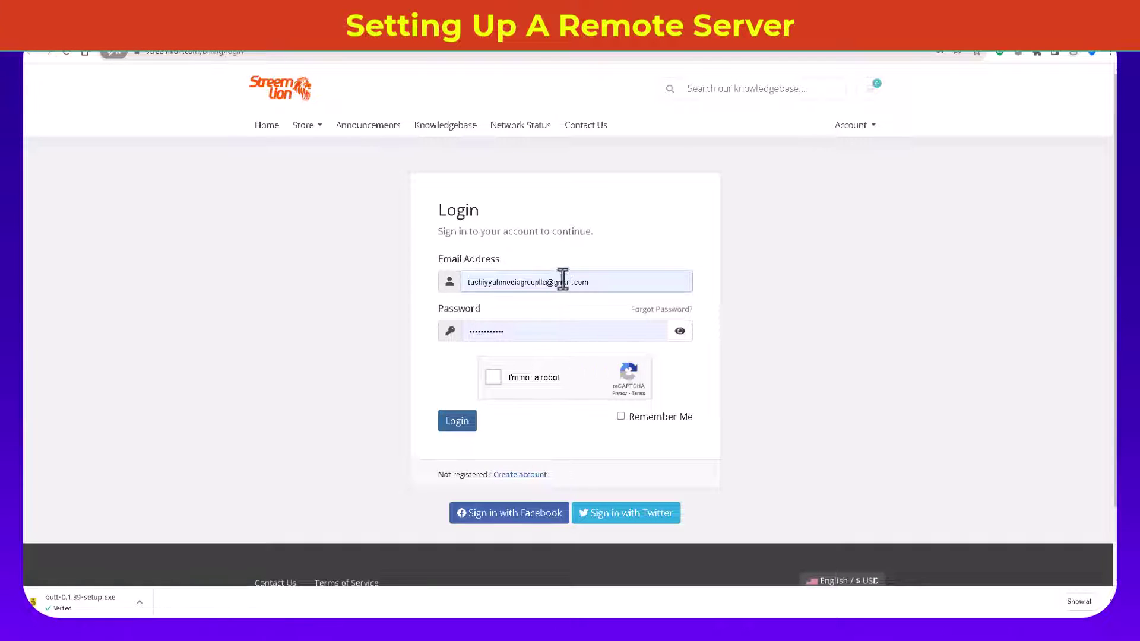
left_click(657, 286)
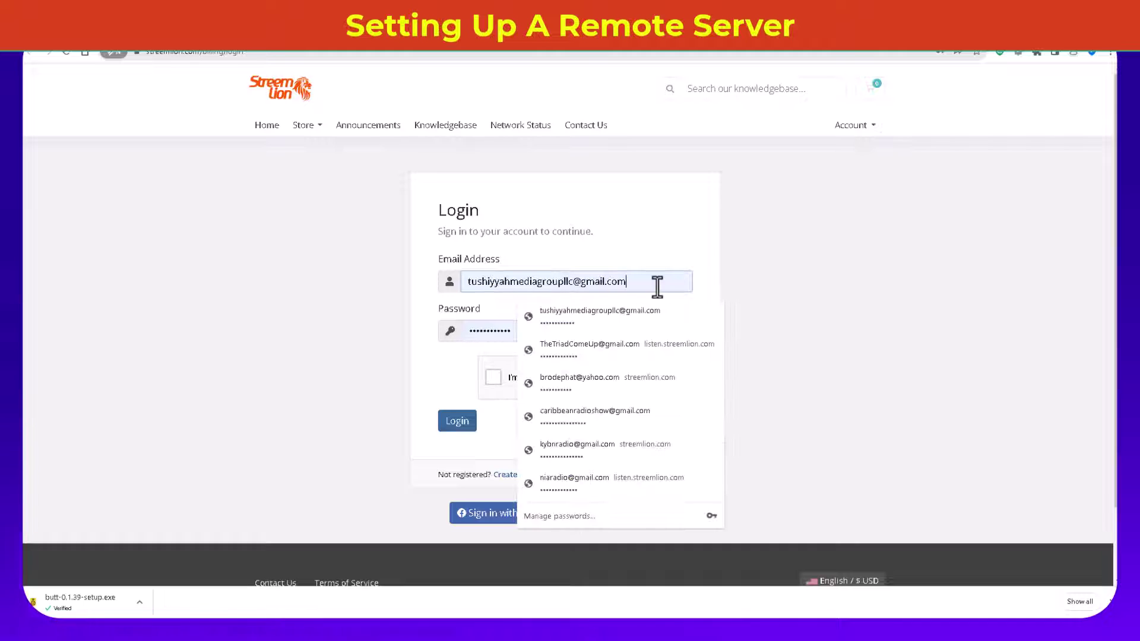
left_click(661, 252)
left_click(502, 377)
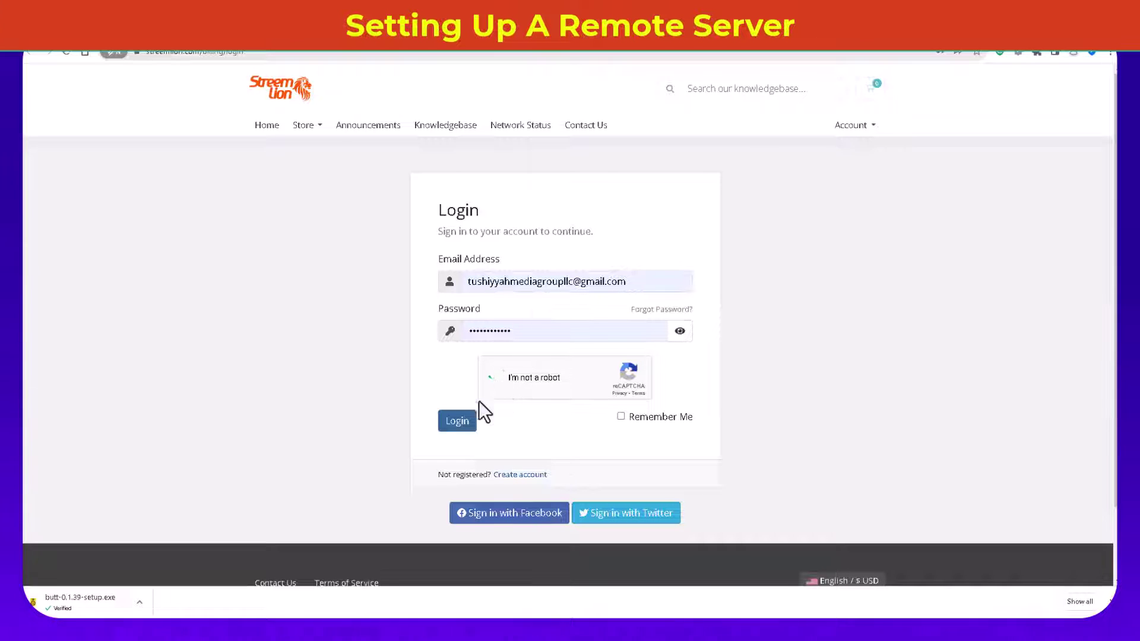
left_click(459, 423)
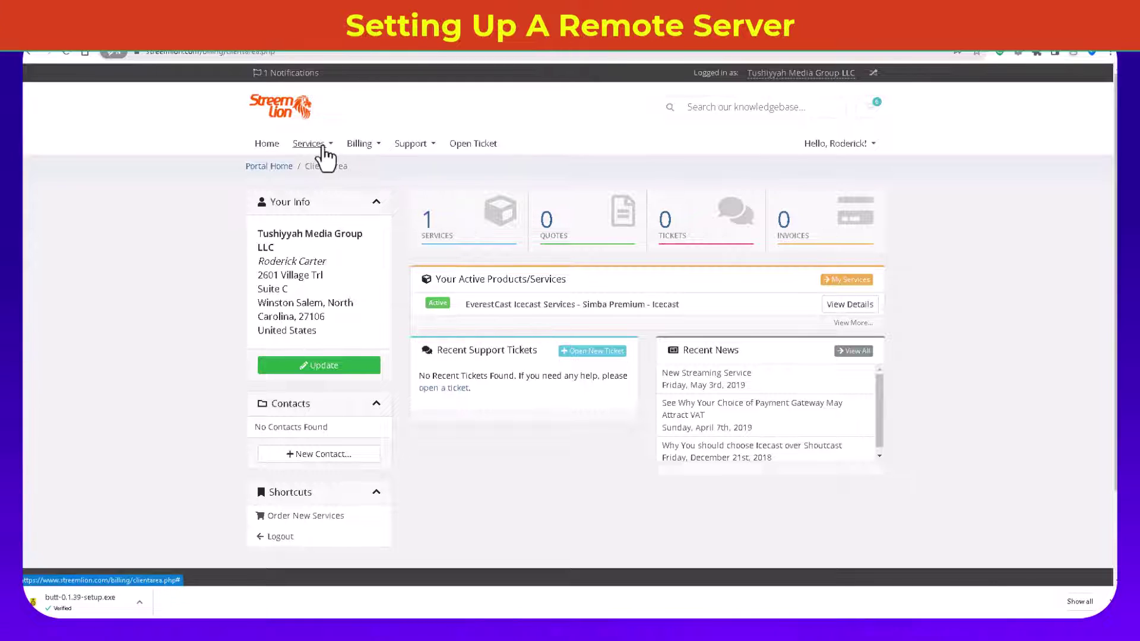
Step: Browse Streemlion's hosting categories to the CentovaCast Icecast plans and order the 5-DAY IceCast Trial - Premium
left_click(321, 146)
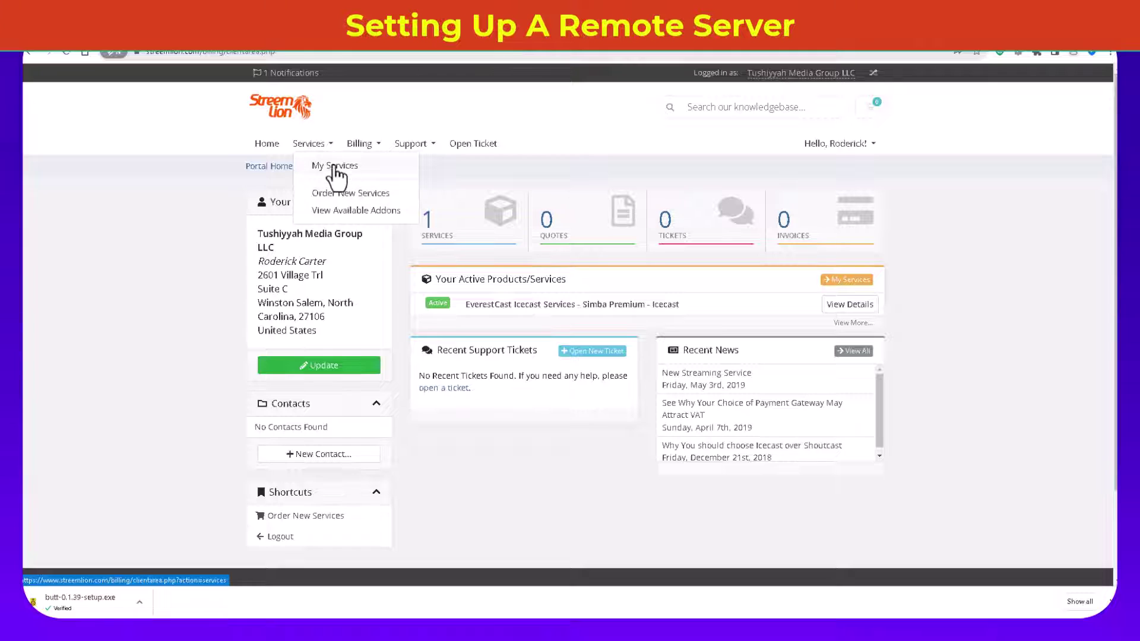
left_click(361, 199)
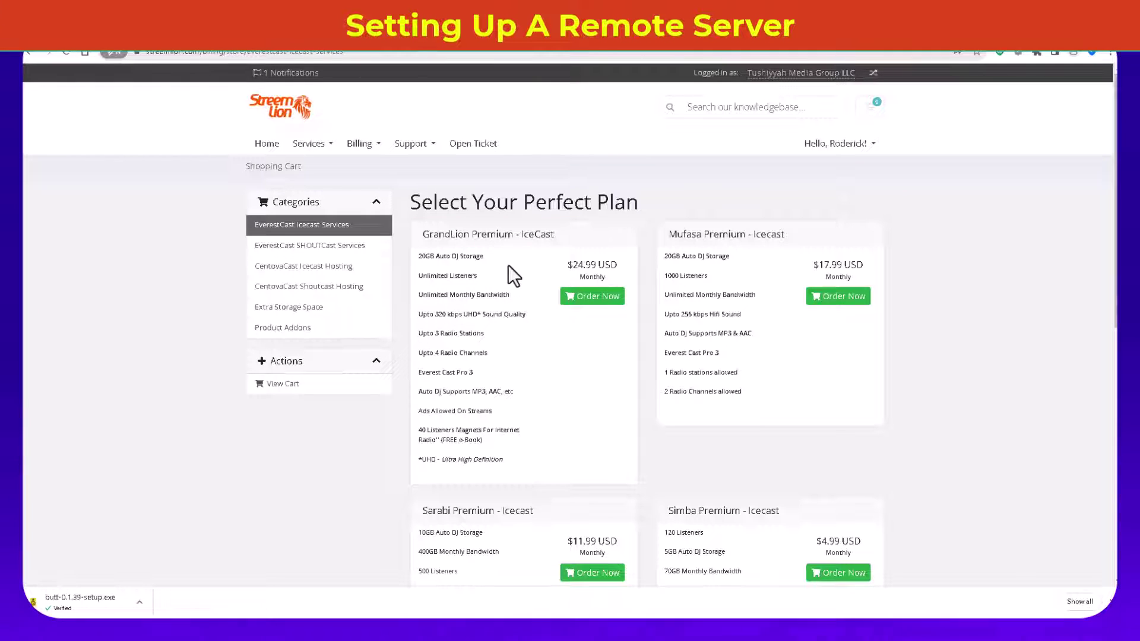
scroll(598, 451, "down", 4)
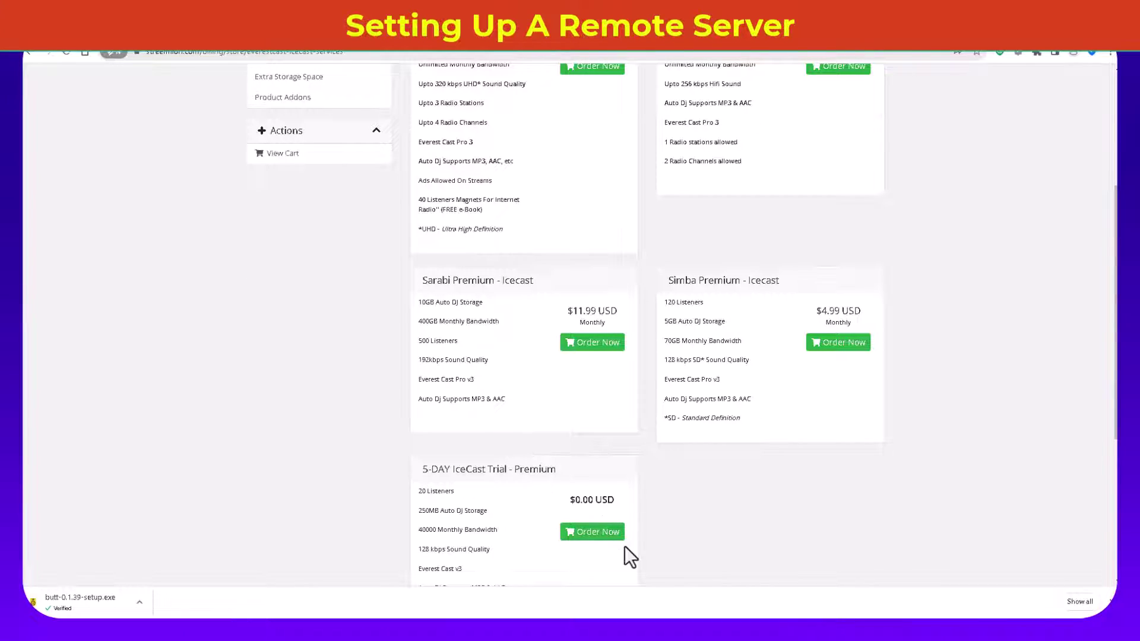
scroll(623, 554, "down", 4)
scroll(549, 445, "up", 2)
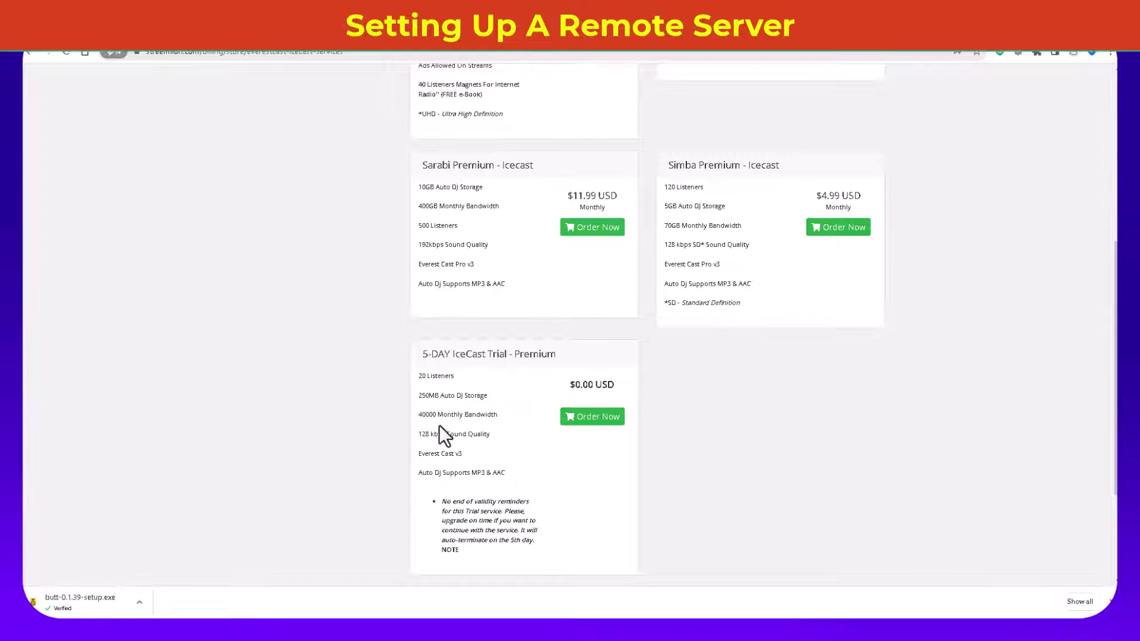
scroll(503, 503, "up", 6)
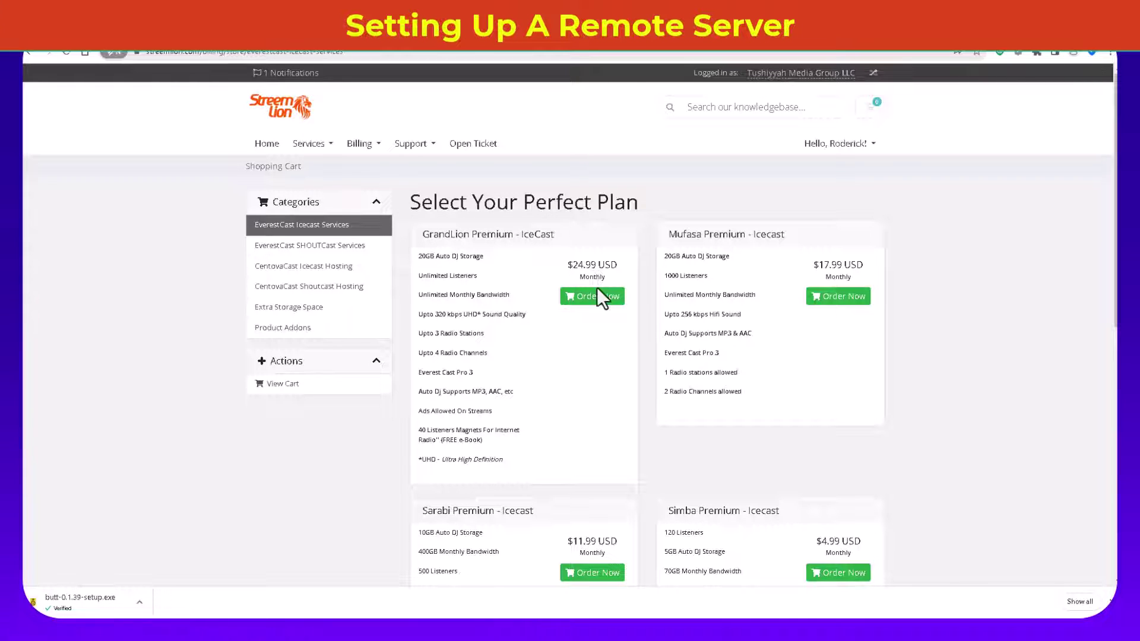
left_click(336, 249)
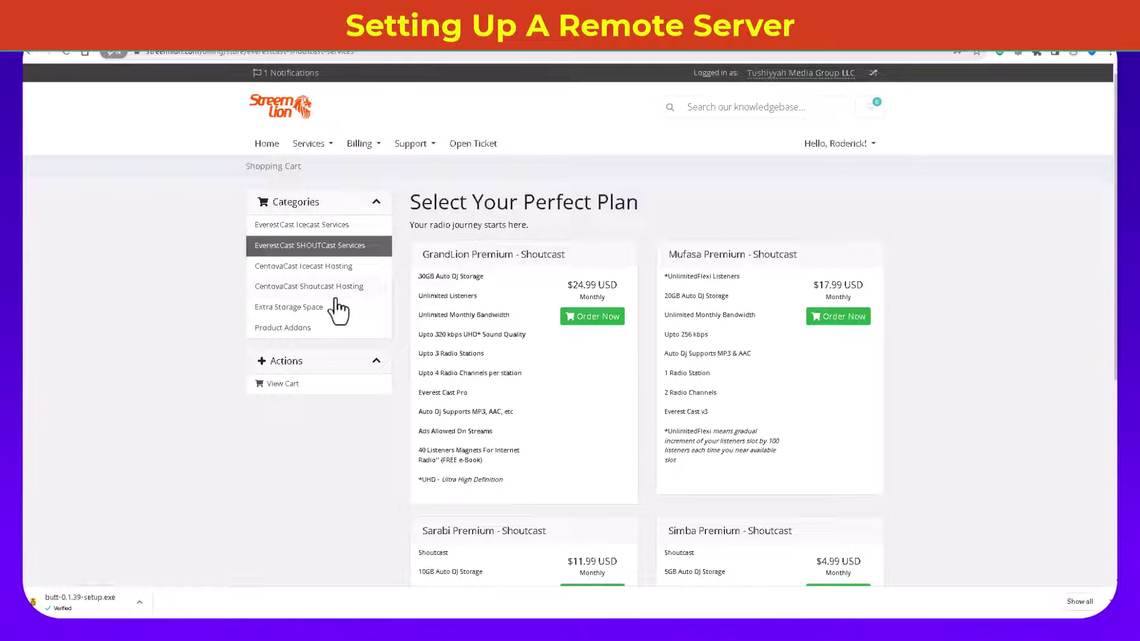
left_click(316, 269)
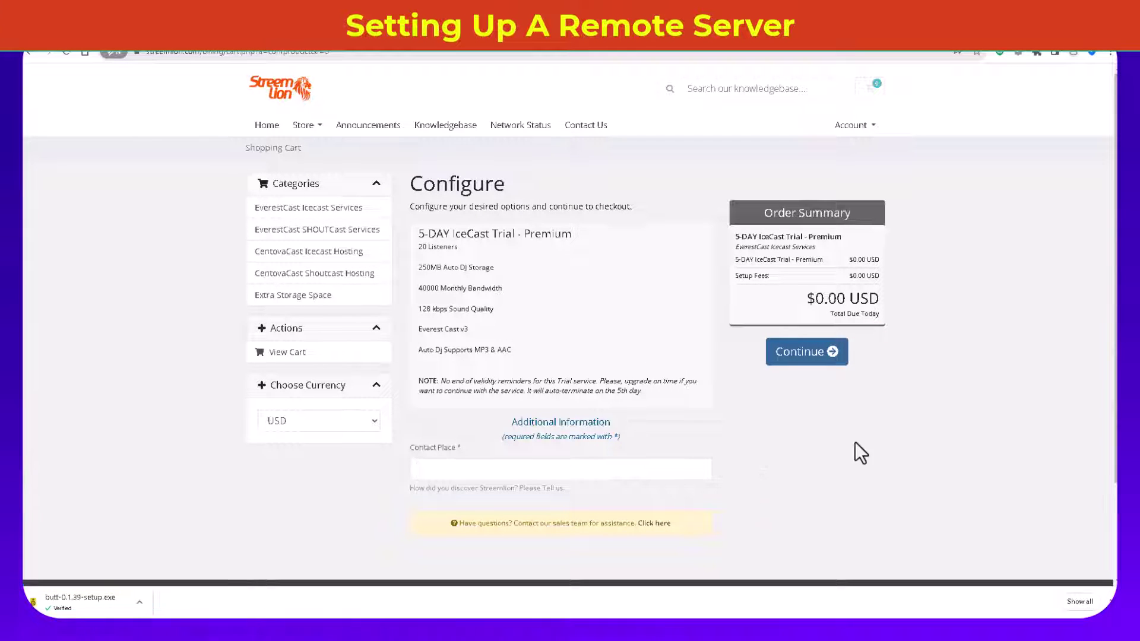
Step: Fill in Contact Place as 'Myself' and continue to checkout
left_click(792, 356)
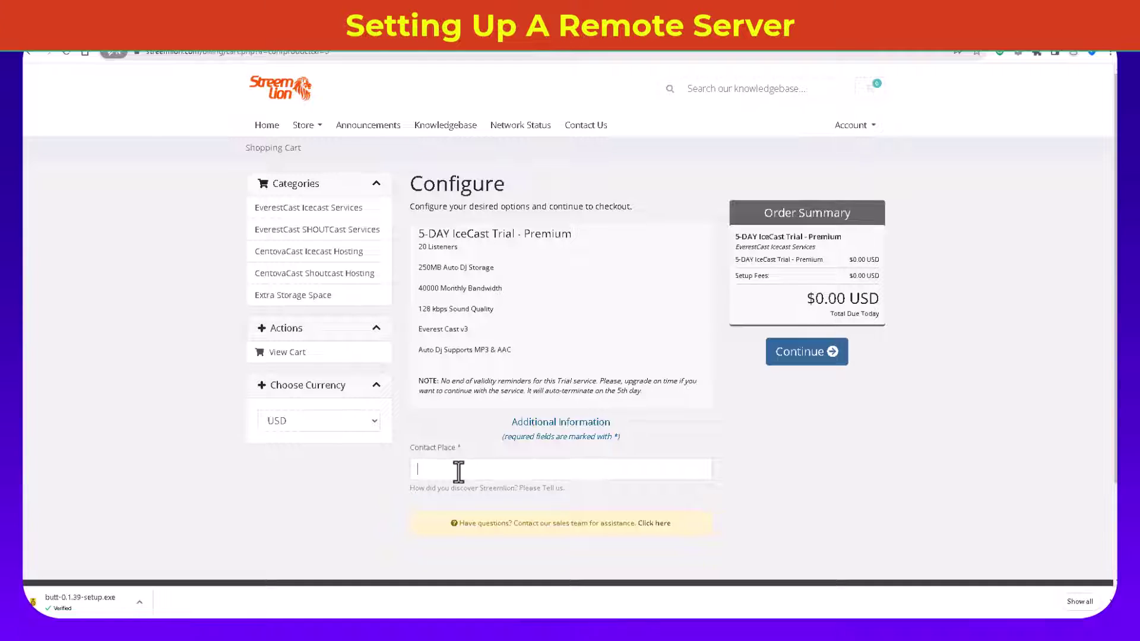
type("Myself")
left_click(802, 357)
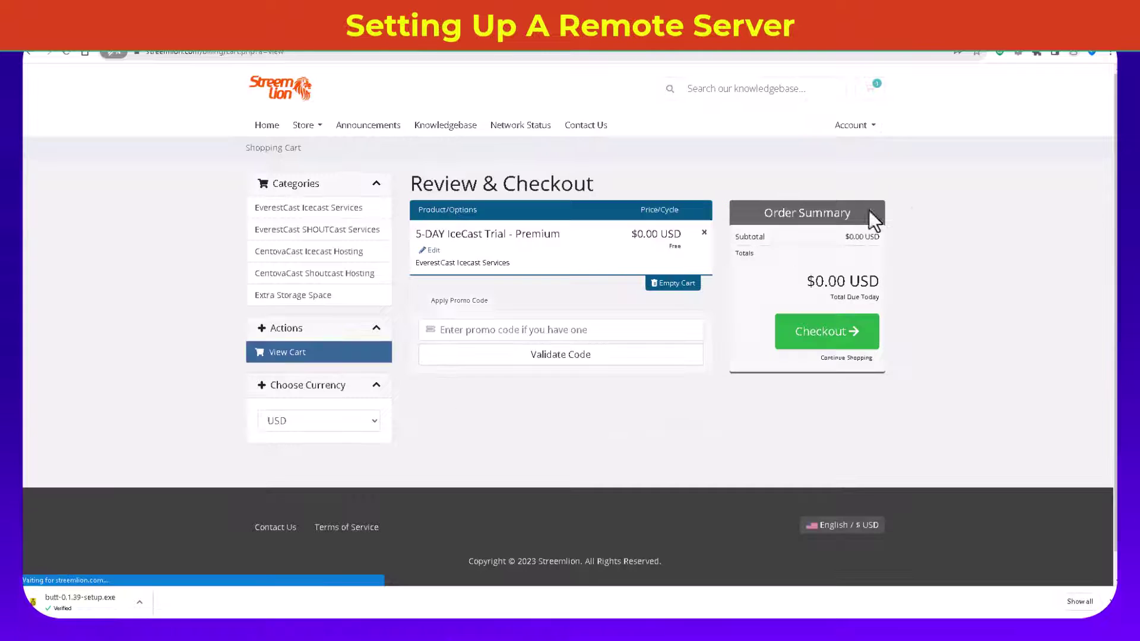
Step: Complete the free trial checkout and view My Products & Services
left_click(816, 331)
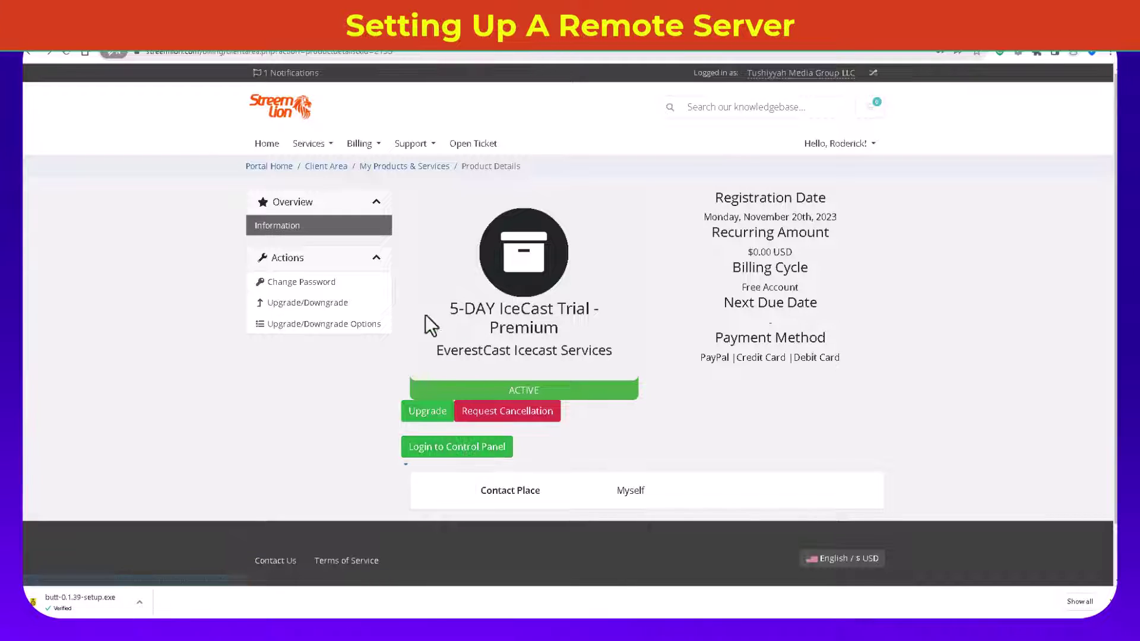
left_click(311, 146)
left_click(313, 167)
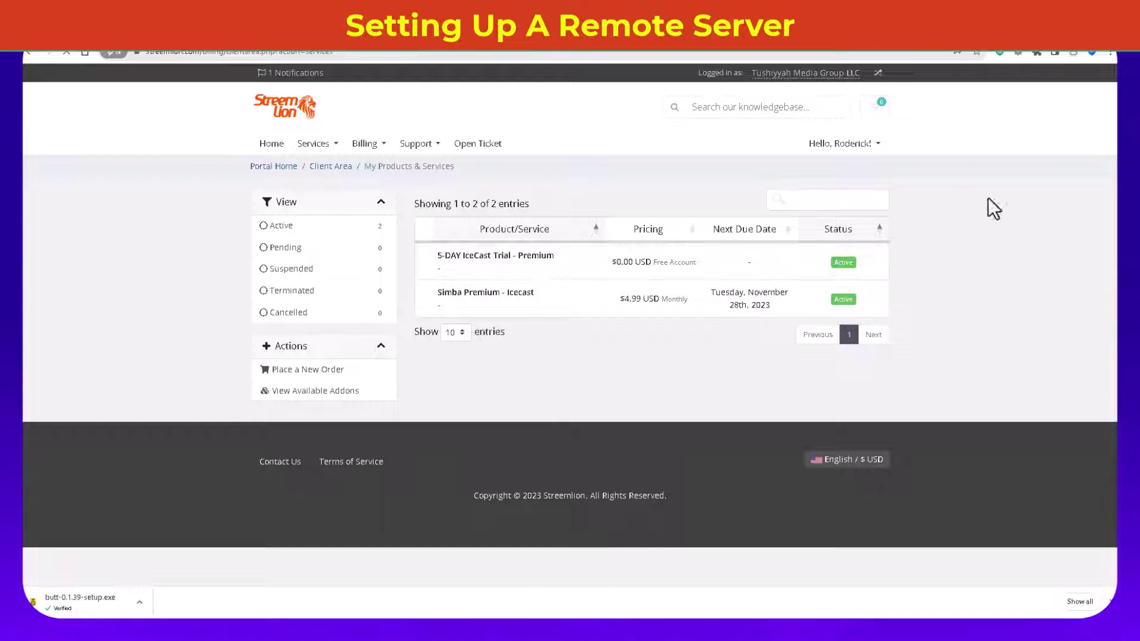
Step: Open the IceCast trial service, log in to its control panel, and show the DJs page
left_click(723, 266)
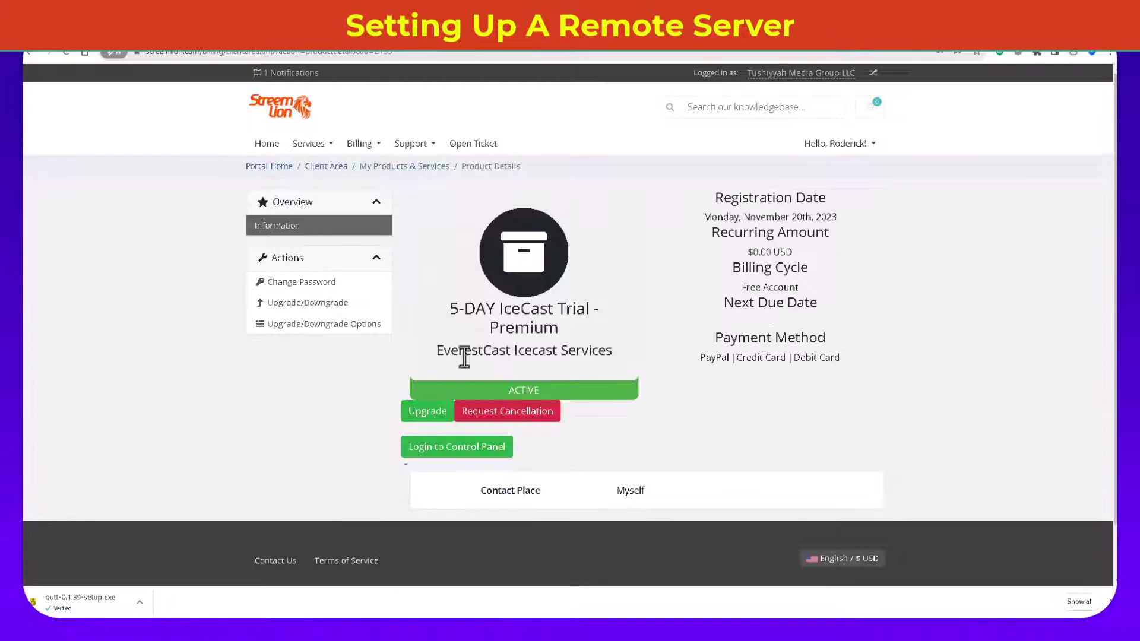
left_click(469, 455)
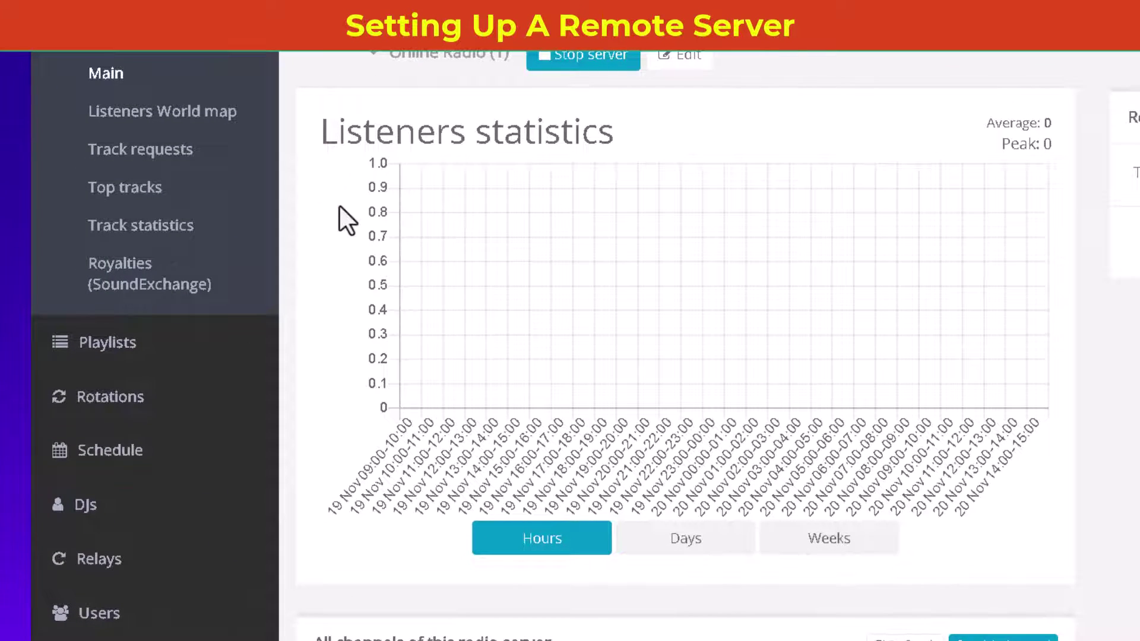
scroll(295, 254, "down", 2)
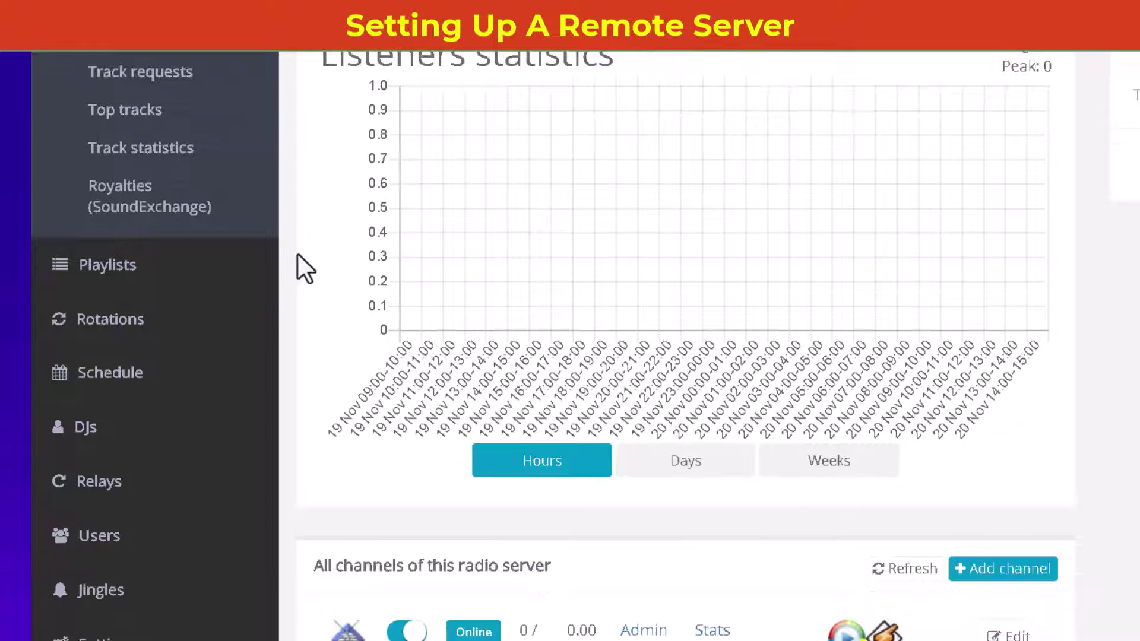
scroll(300, 248, "down", 4)
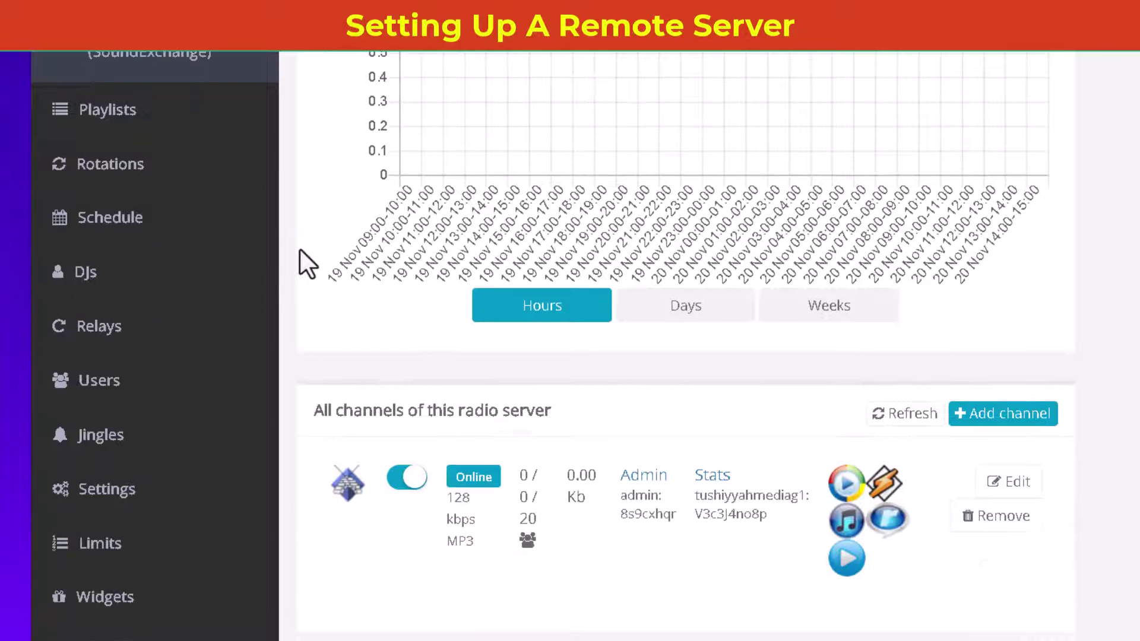
left_click(73, 294)
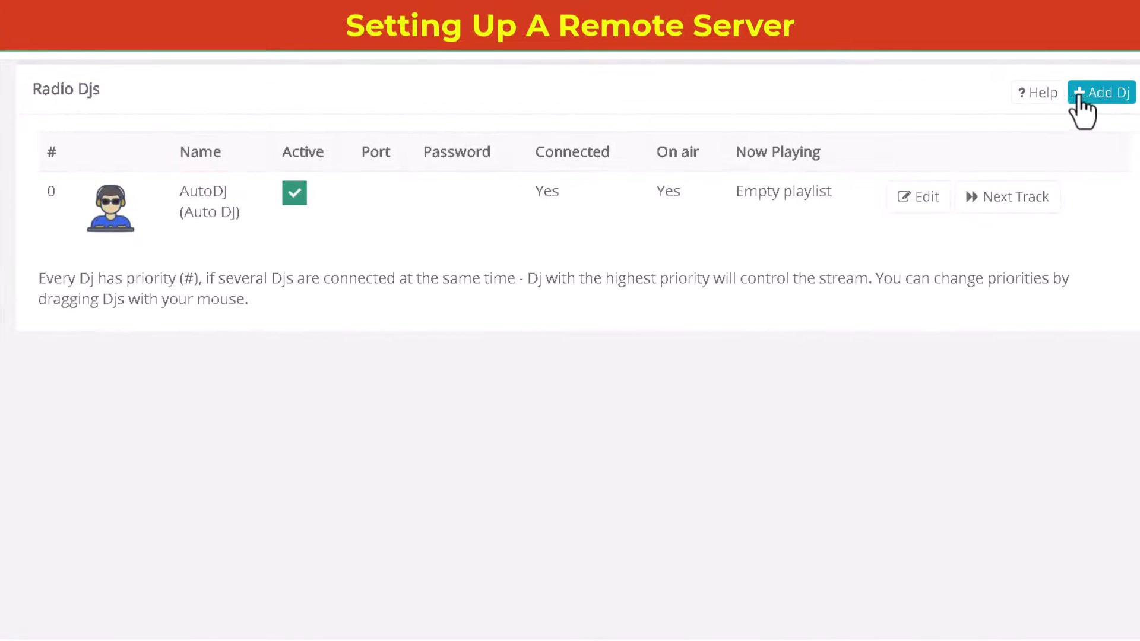
Step: Add a remote DJ using Desktop/Standalone application, with a DJ name and password
left_click(1103, 95)
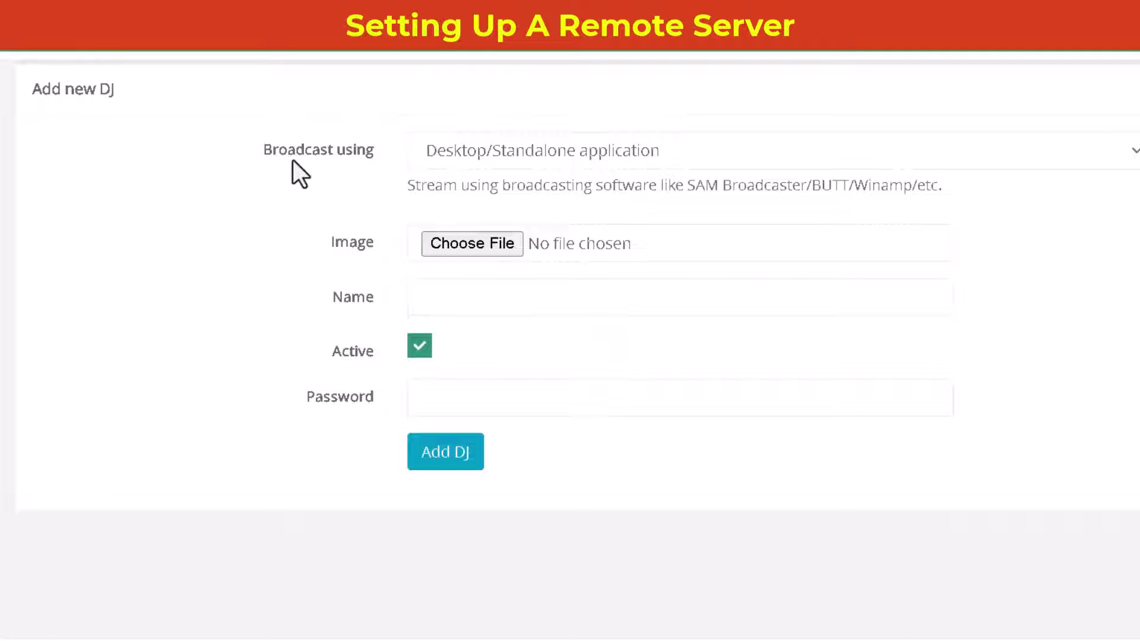
left_click(479, 150)
left_click(480, 150)
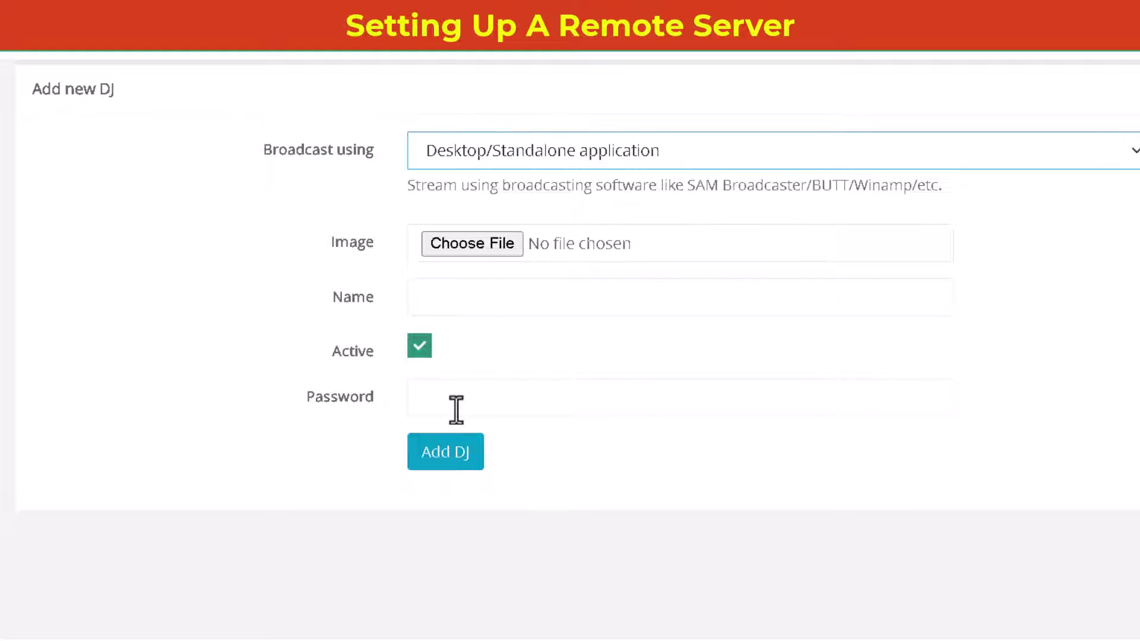
left_click(442, 301)
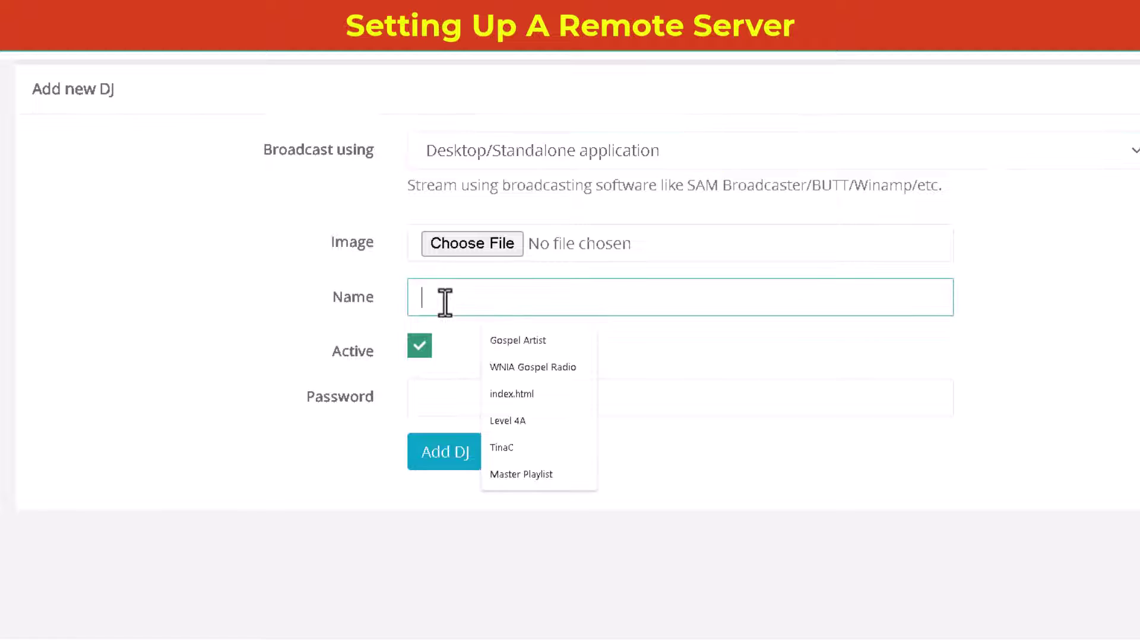
type("Wendy")
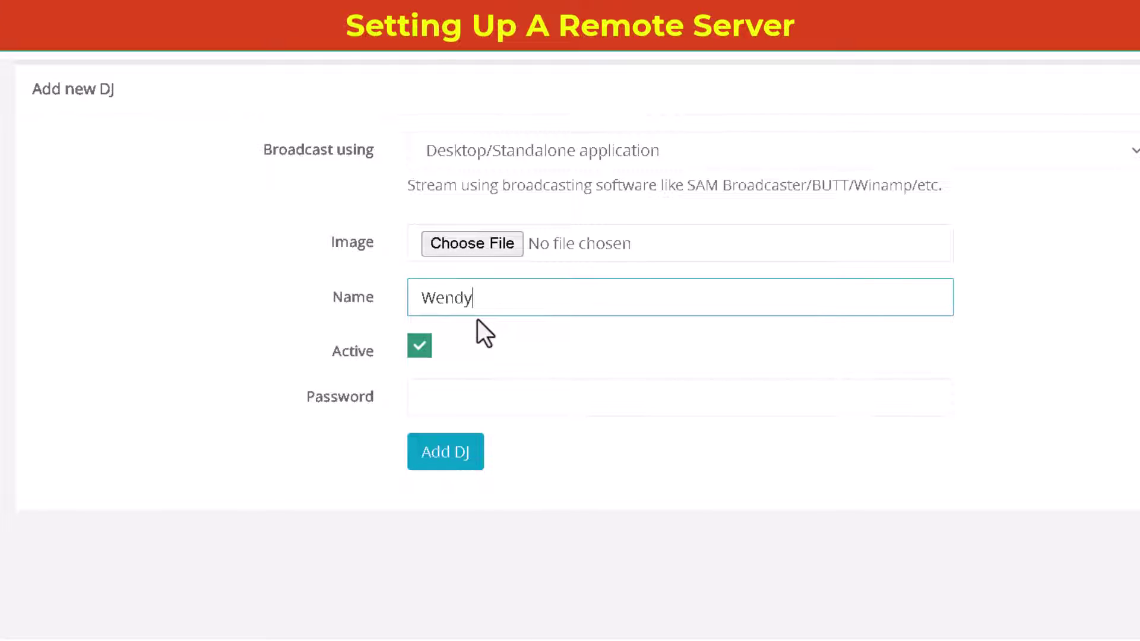
left_click(433, 396)
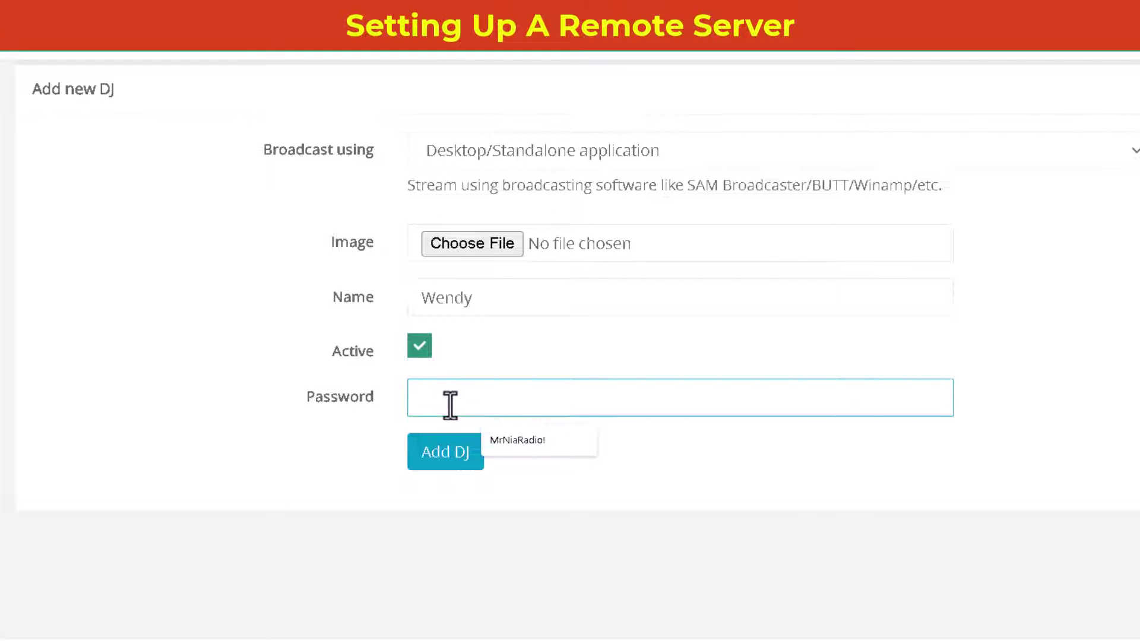
type("Pas")
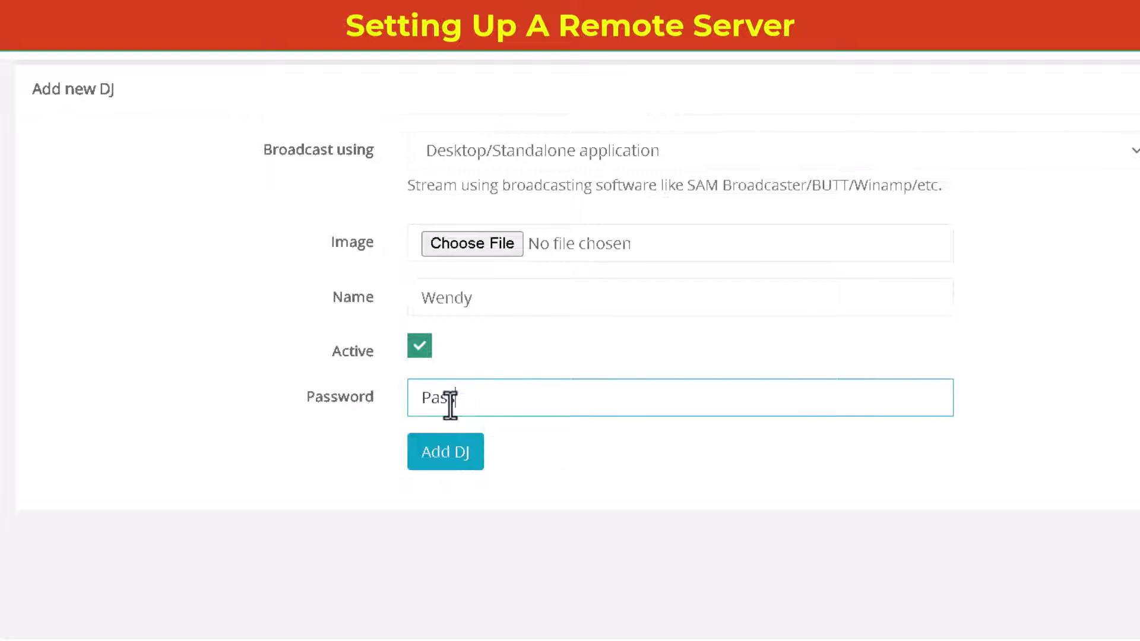
type("sword123!")
left_click(451, 447)
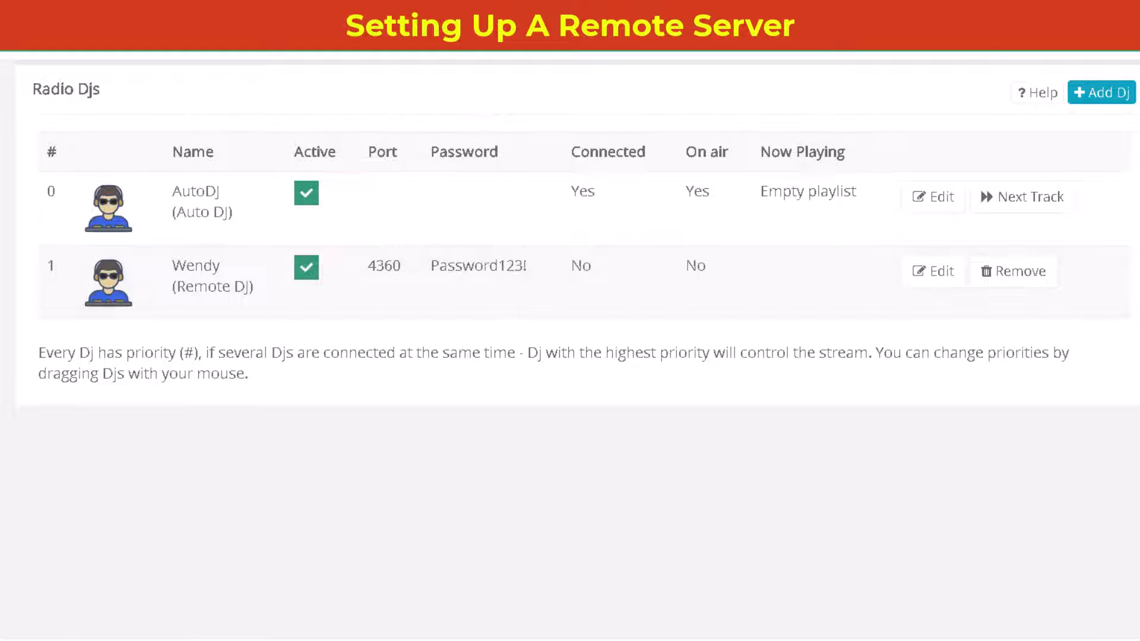
Step: Add another DJ with its own name and a different password
left_click(1103, 93)
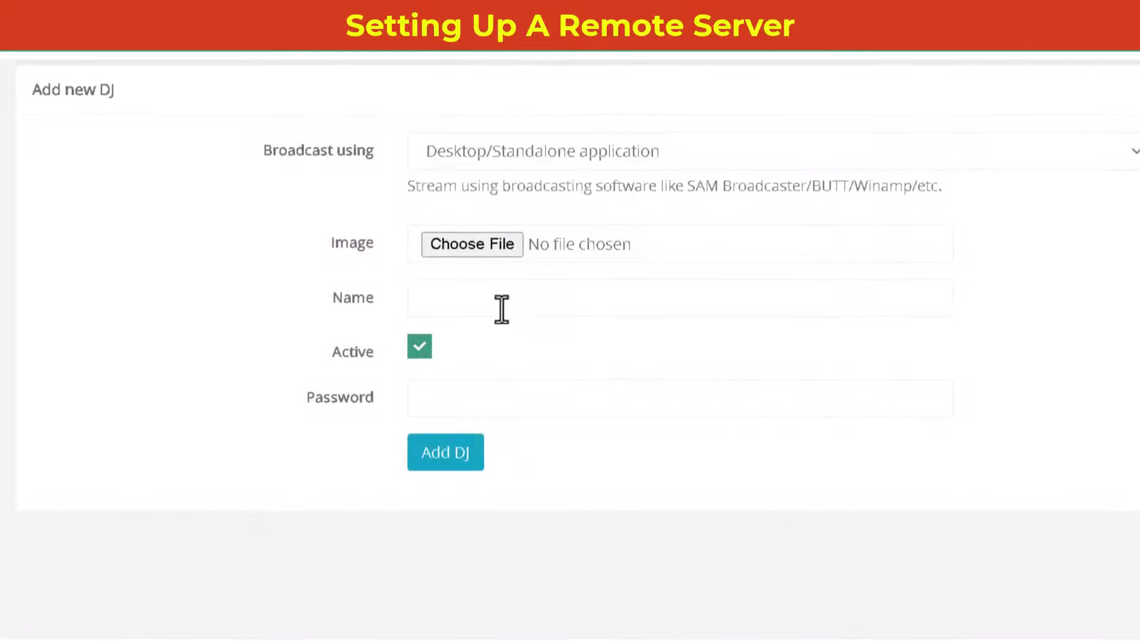
left_click(461, 305)
type("DJ Renny")
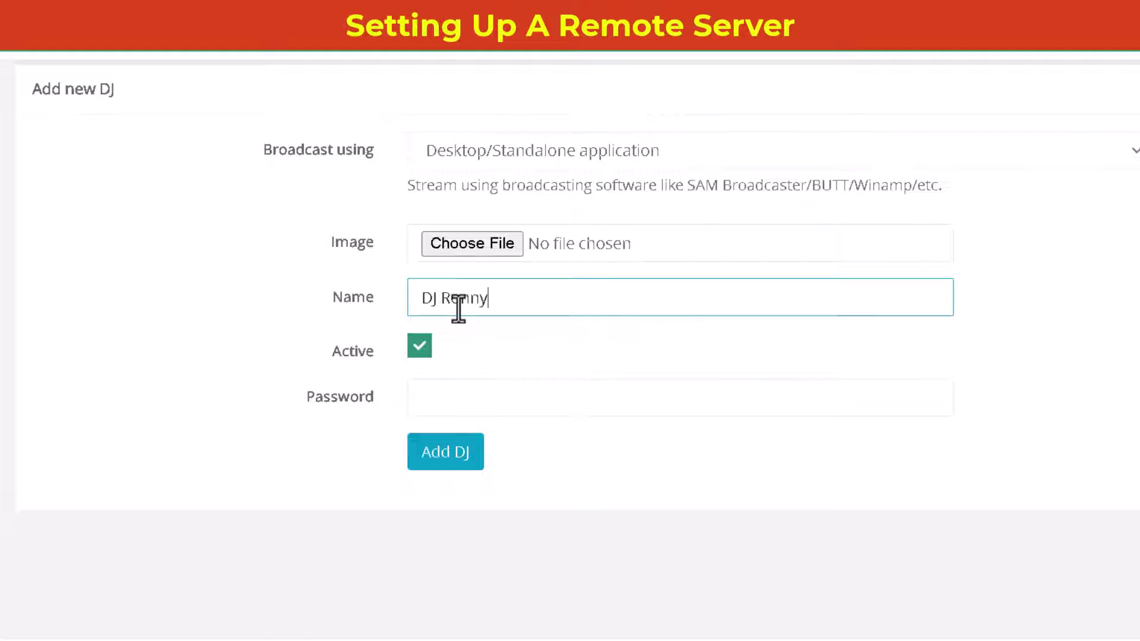
left_click(456, 399)
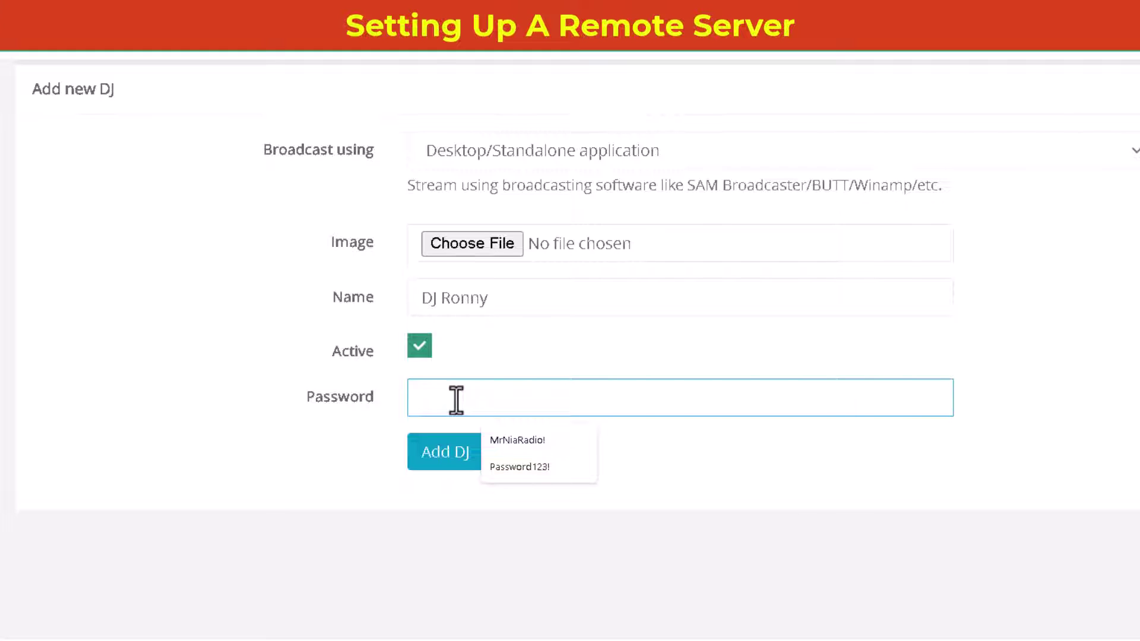
type("HisPassword!")
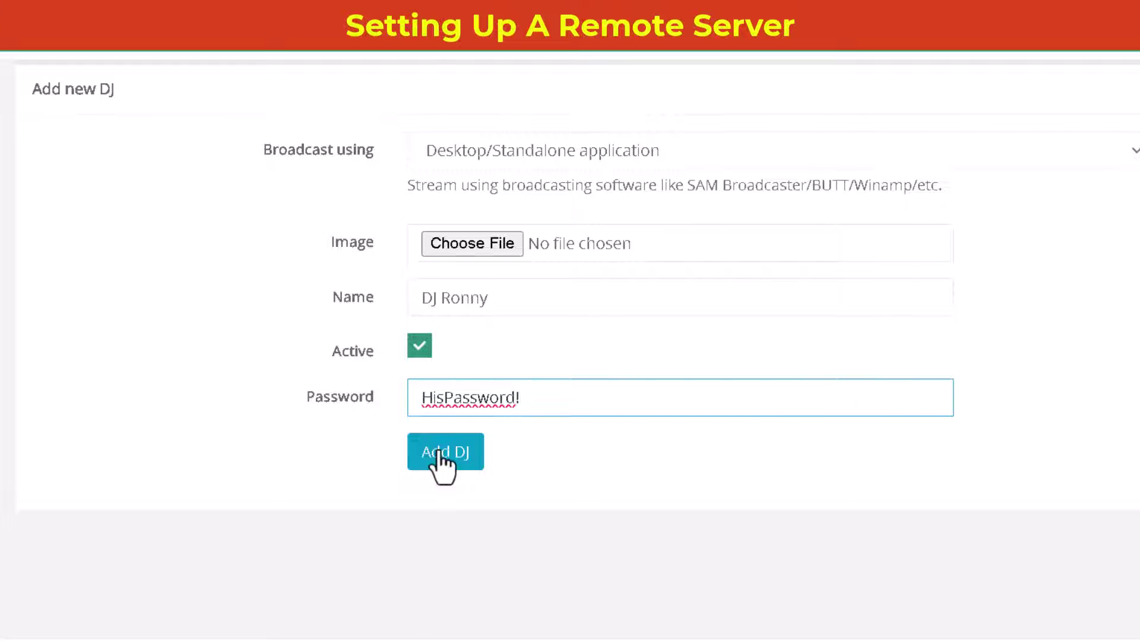
left_click(439, 450)
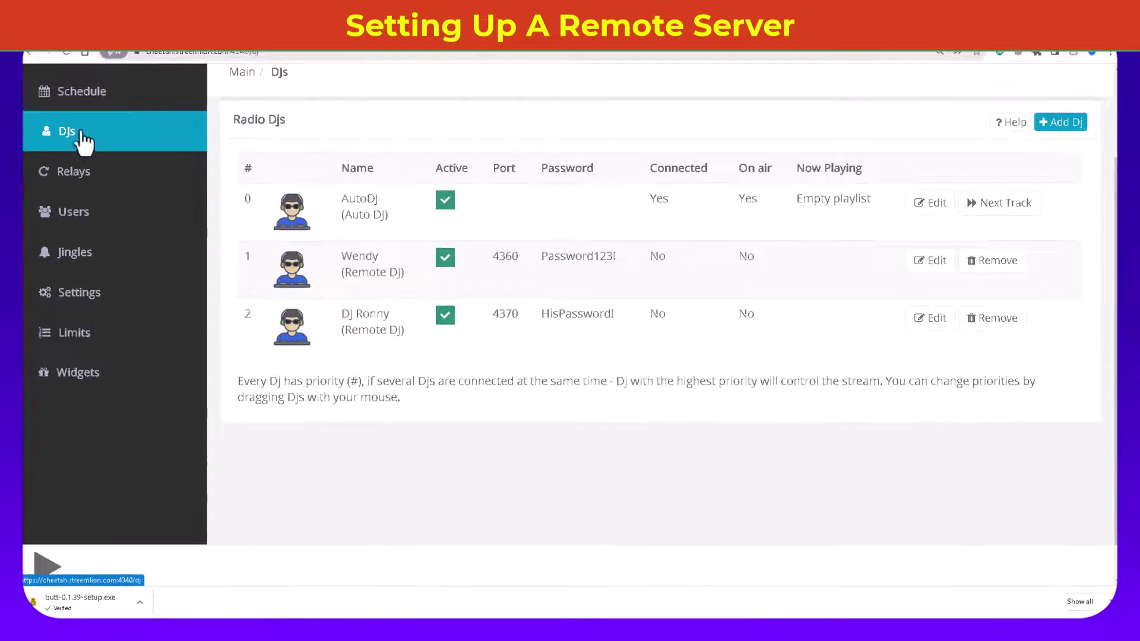
Step: Change the Streemlion server title from 'Online Radio' to 'Remote Server' and save it
scroll(89, 143, "up", 2)
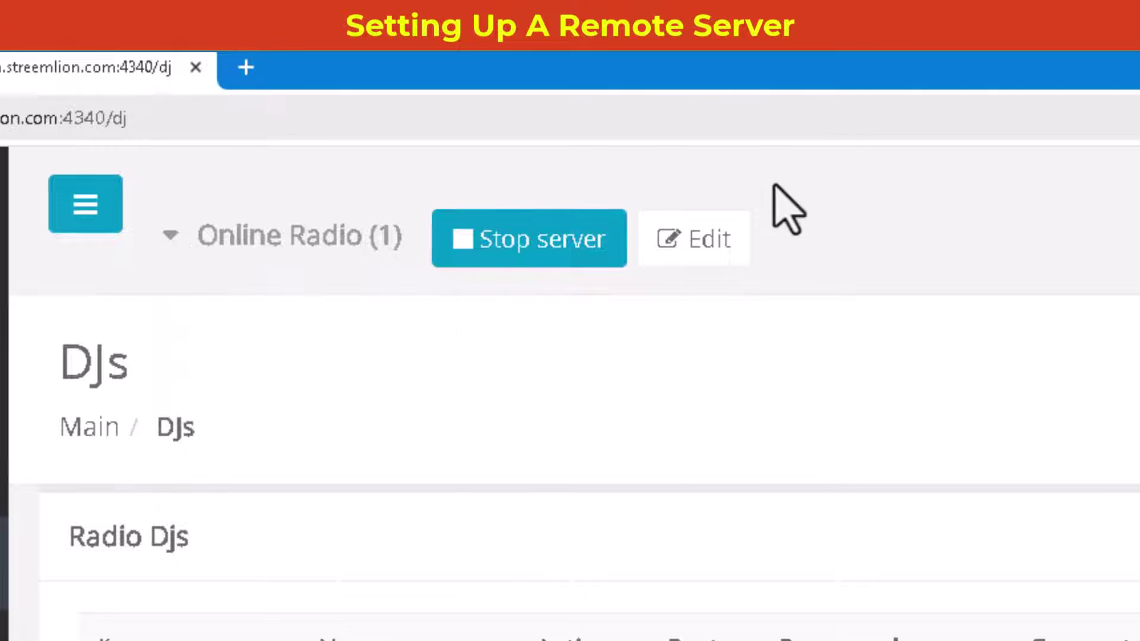
left_click(706, 241)
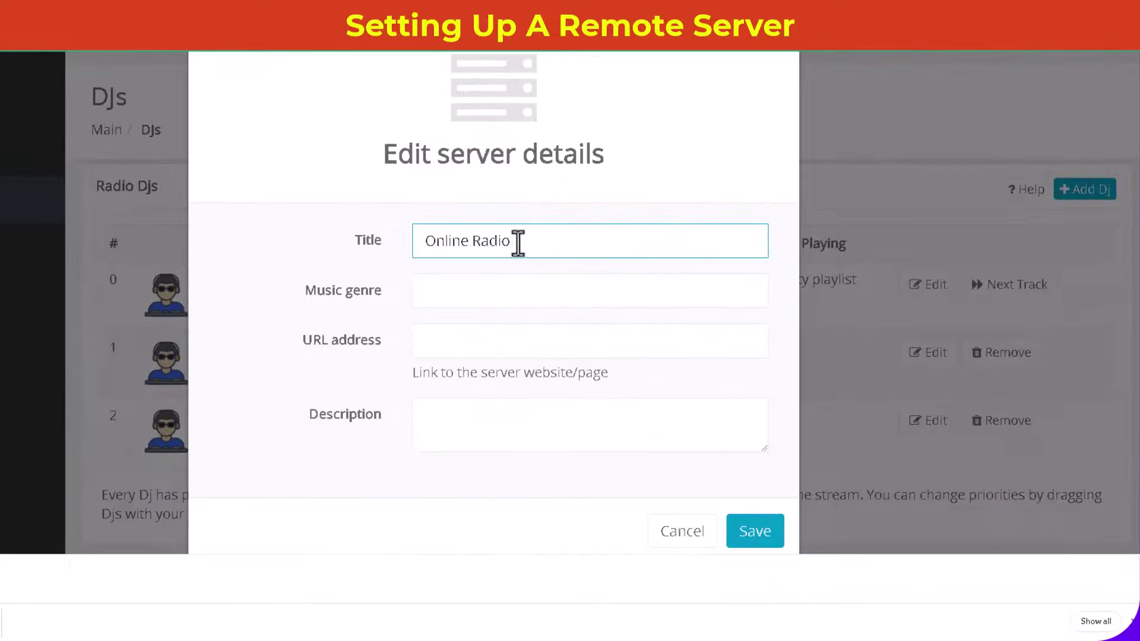
double_click(517, 241)
left_click_drag(448, 256, 309, 275)
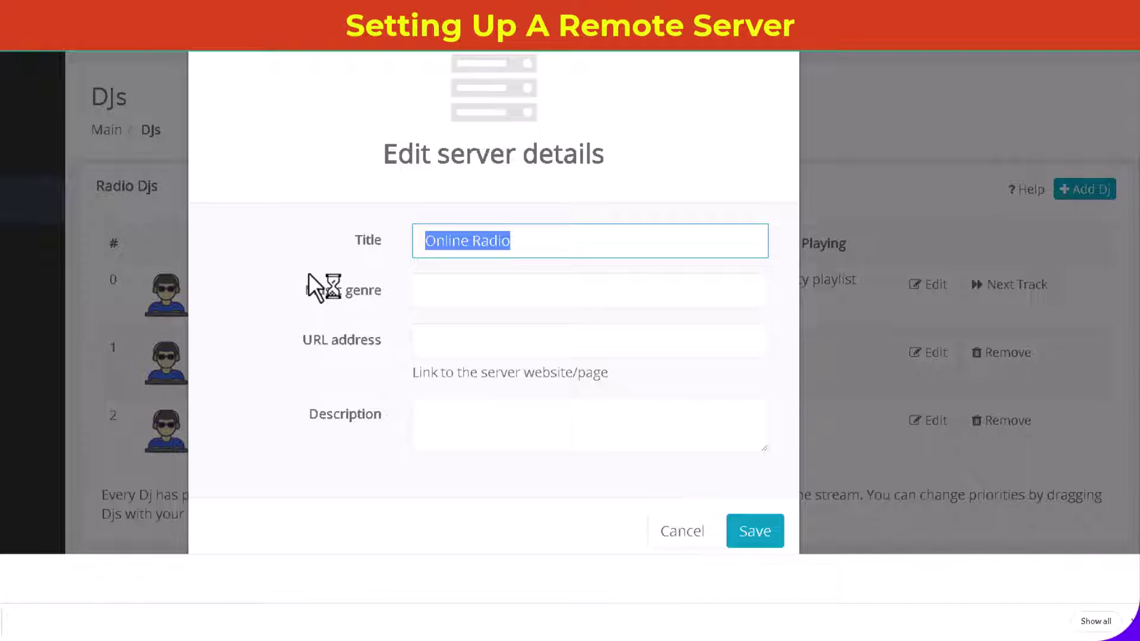
type("Remote ")
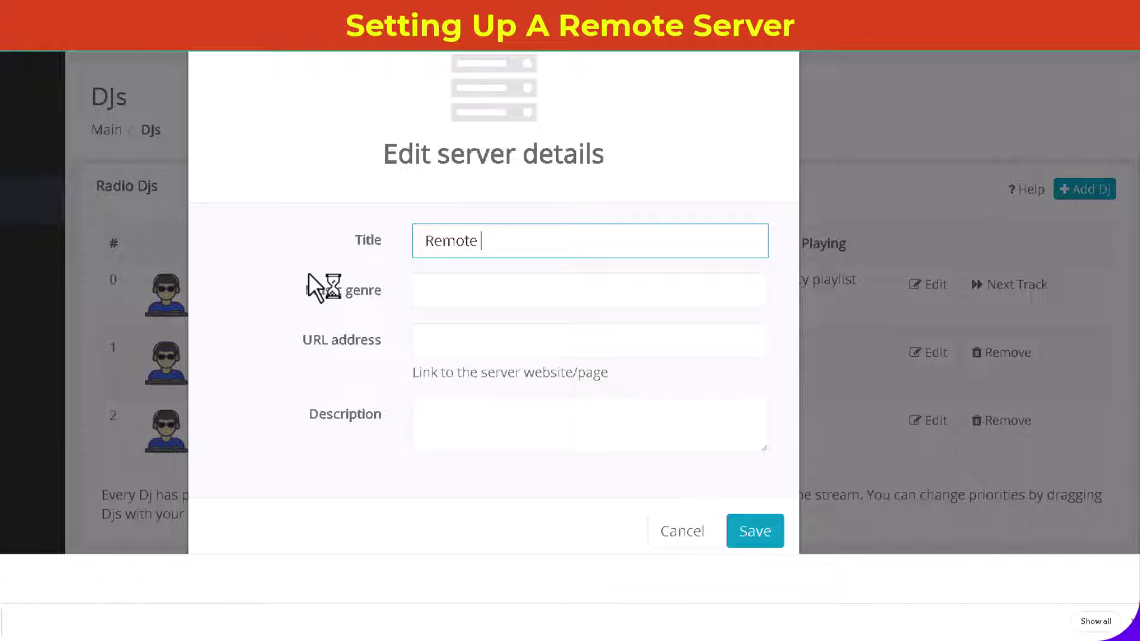
type("Server")
left_click(766, 538)
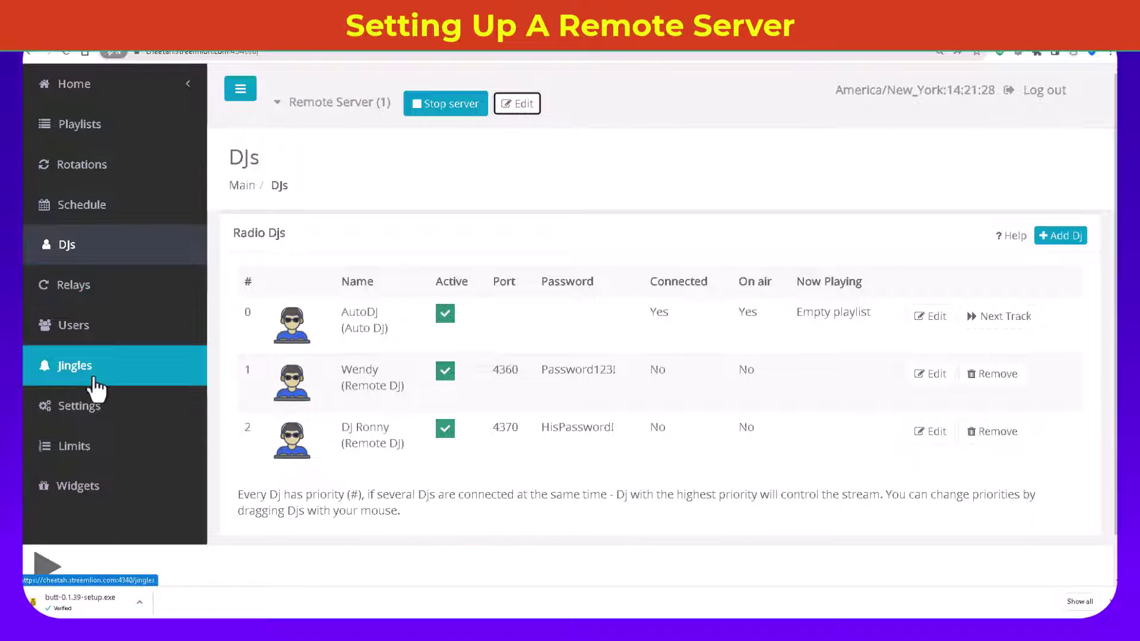
left_click(88, 484)
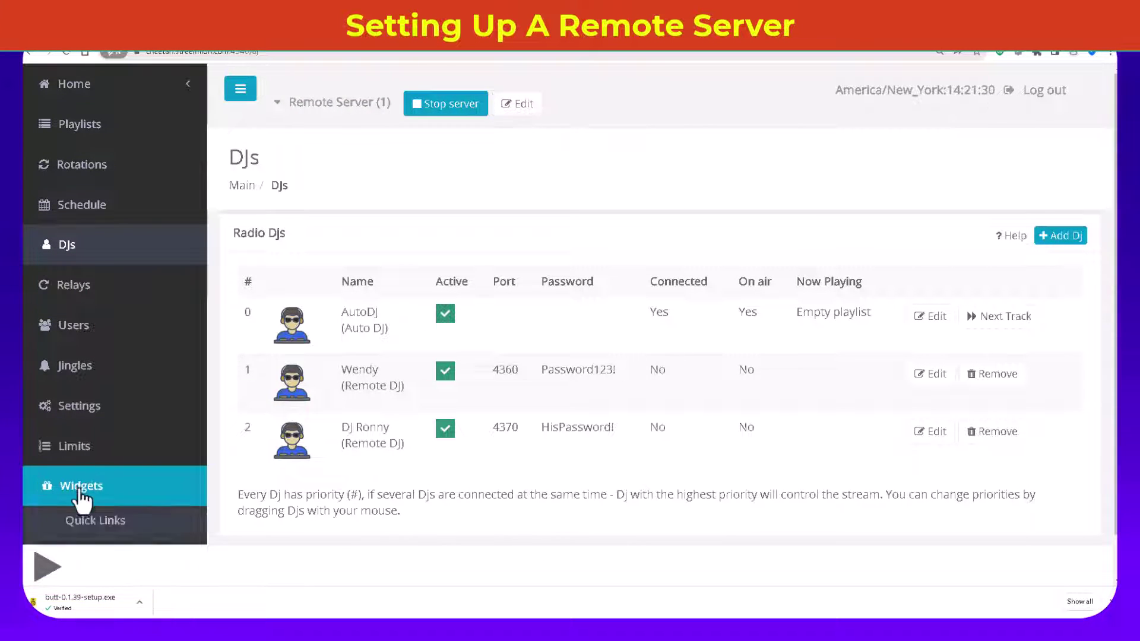
scroll(89, 475, "down", 3)
left_click(100, 361)
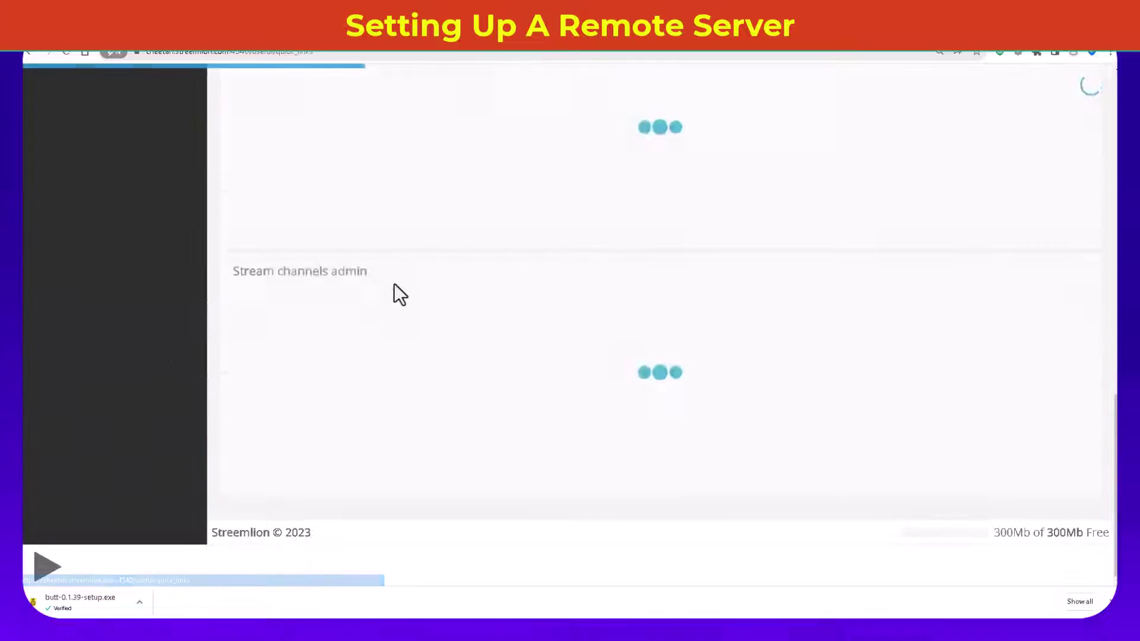
scroll(421, 264, "down", 4)
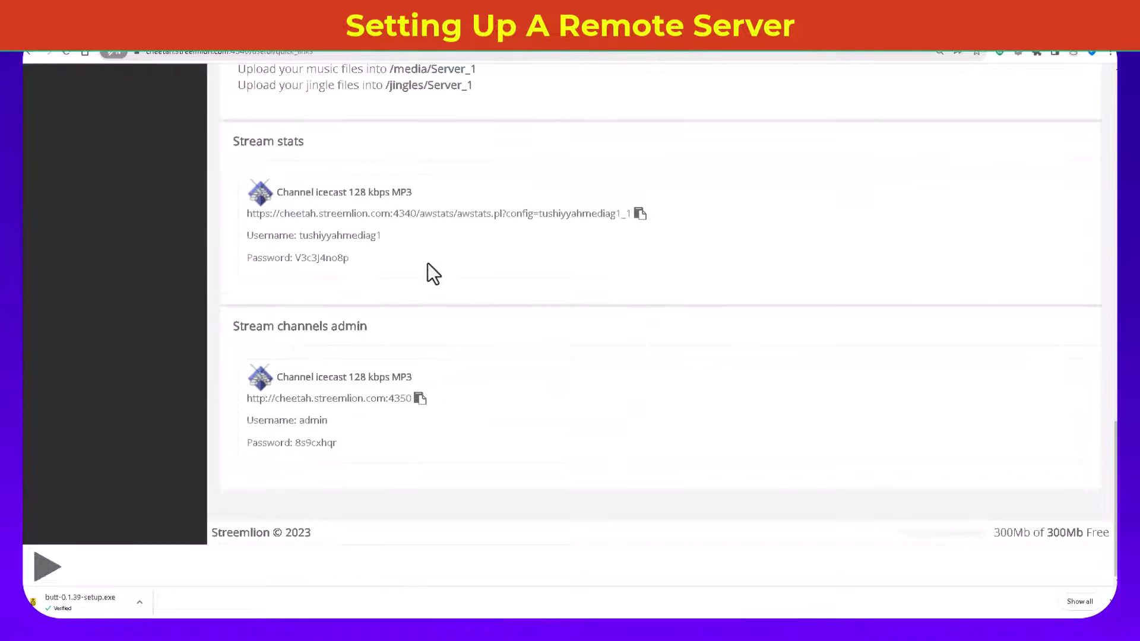
scroll(427, 267, "up", 10)
scroll(433, 269, "down", 2)
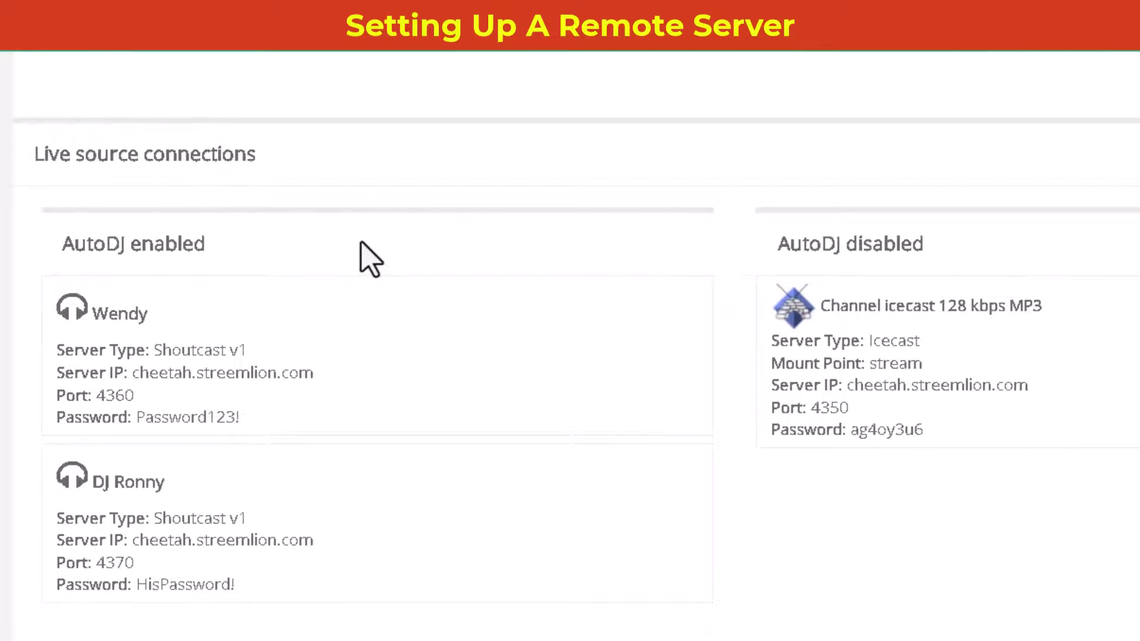
scroll(373, 258, "down", 2)
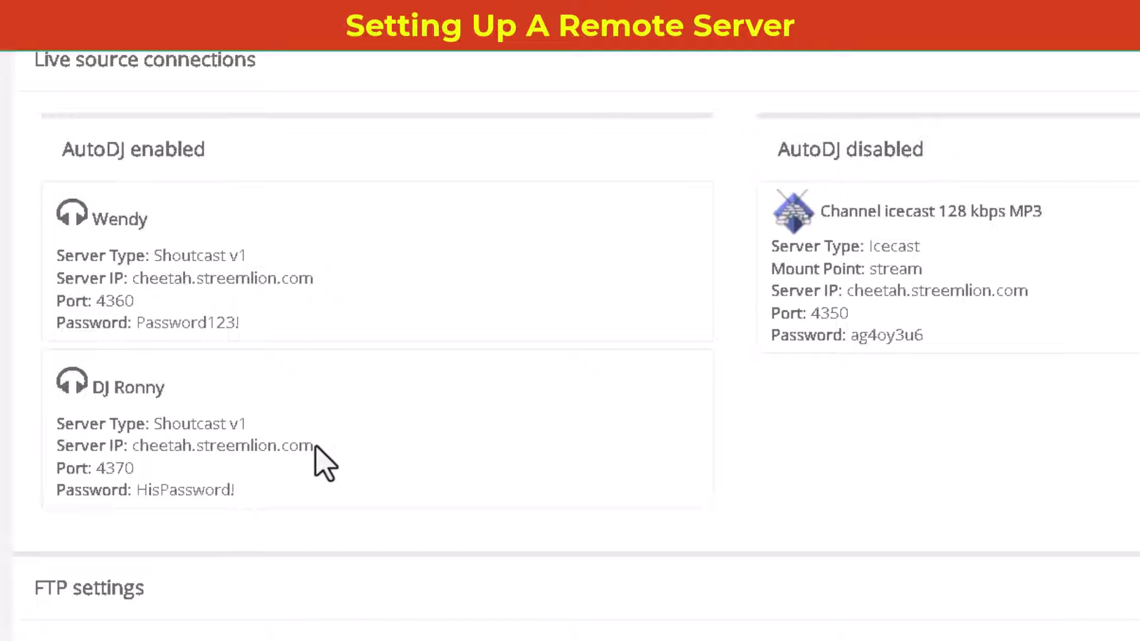
left_click_drag(310, 445, 133, 450)
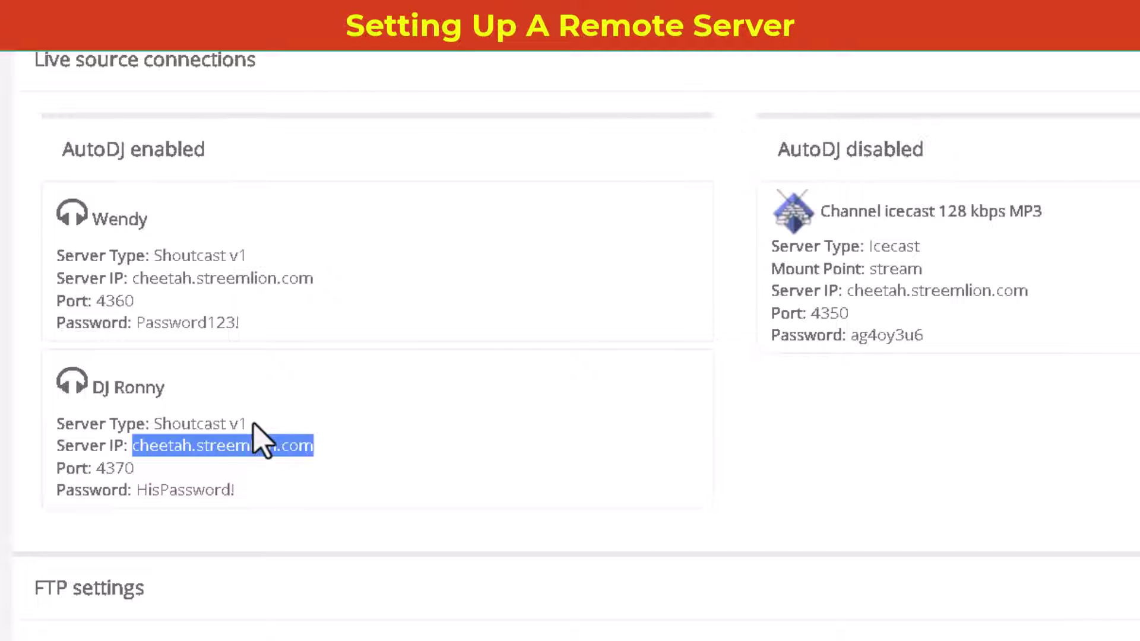
left_click_drag(248, 423, 153, 424)
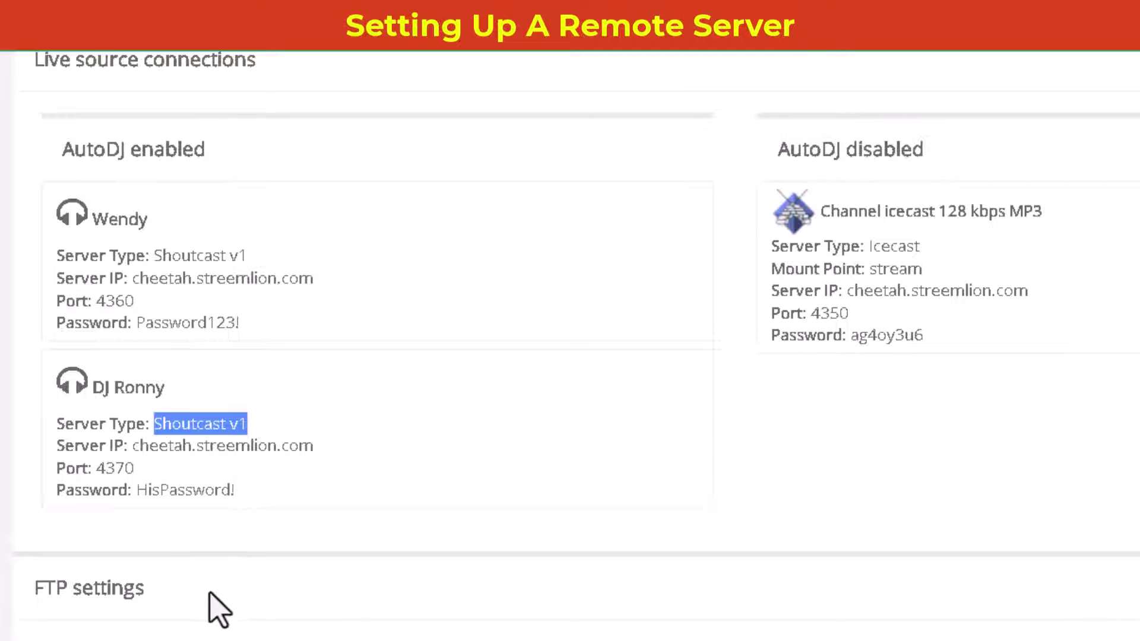
scroll(504, 505, "up", 15)
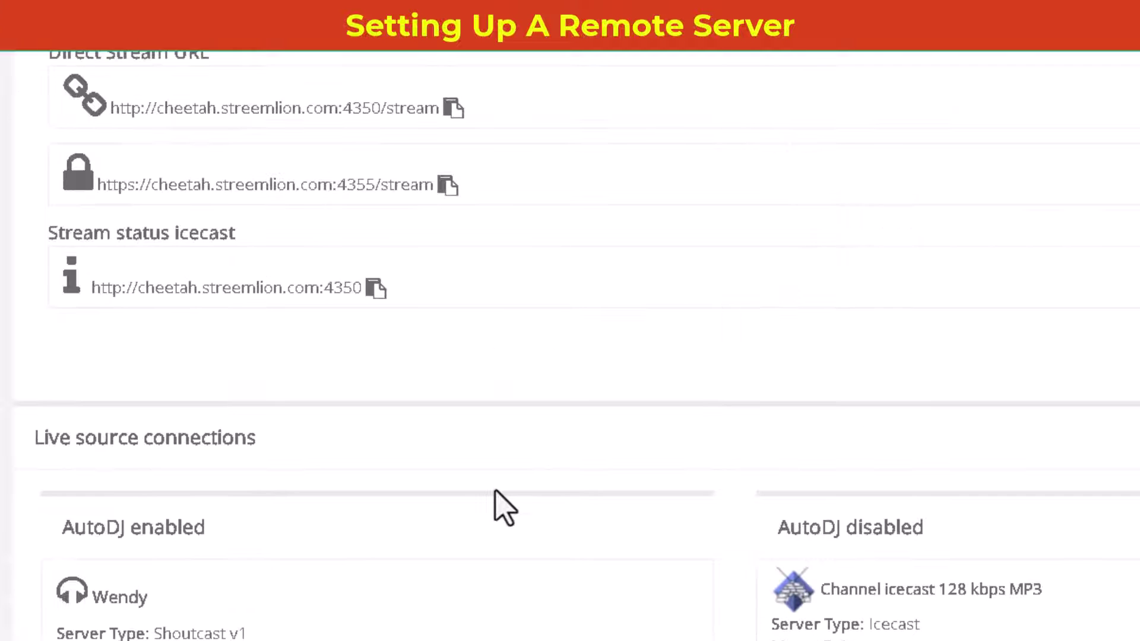
scroll(504, 506, "down", 10)
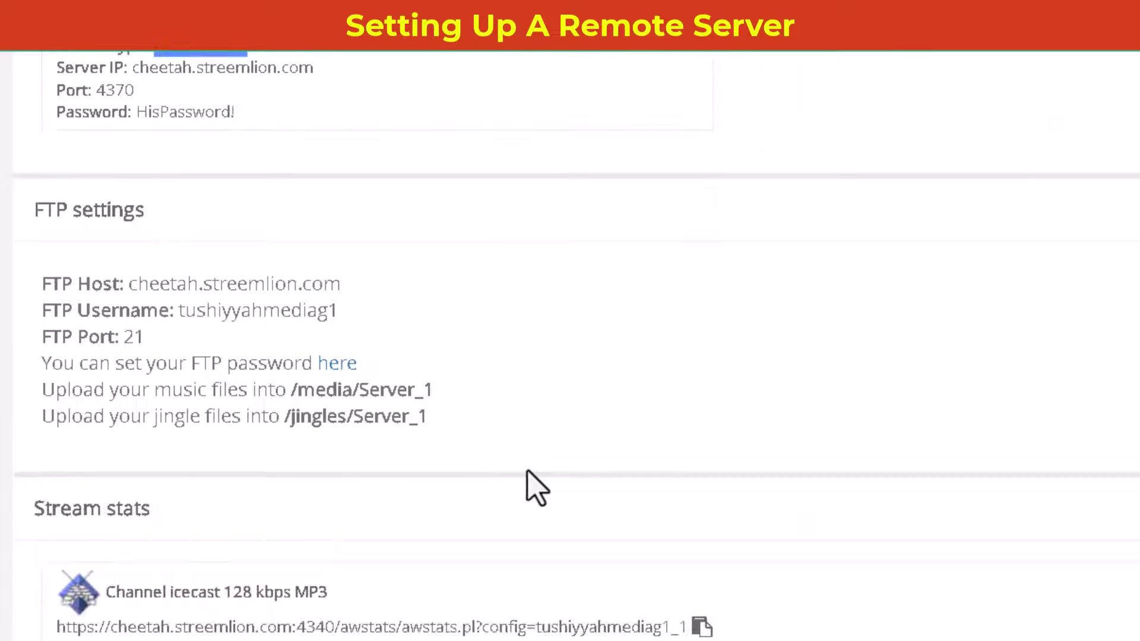
scroll(534, 483, "up", 5)
scroll(580, 510, "up", 5)
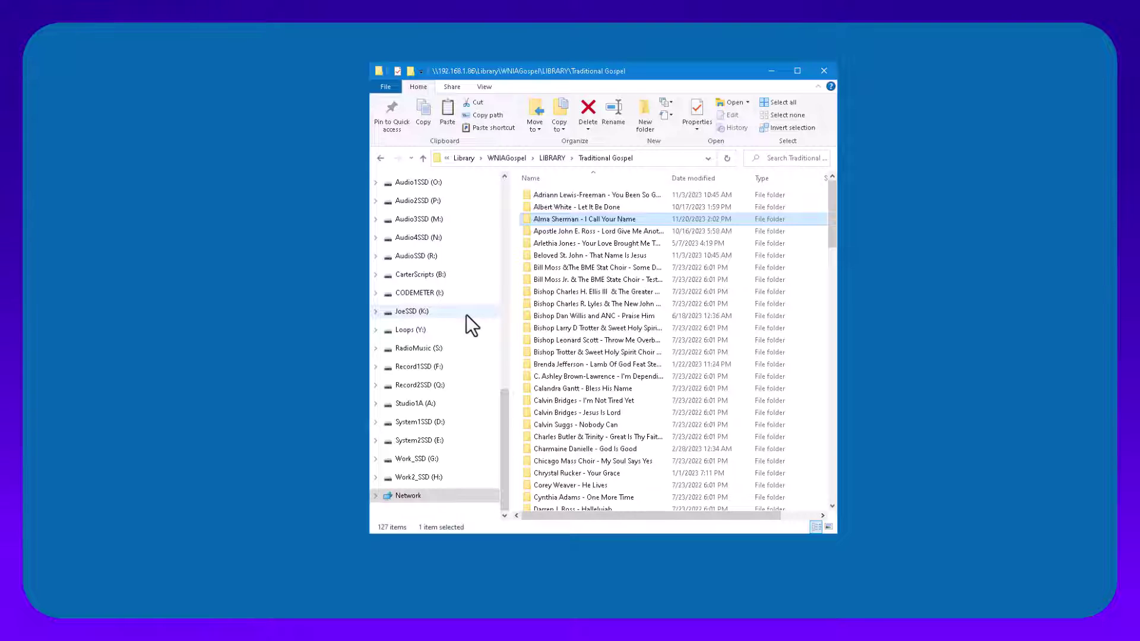
Step: Run butt-0.1.39-setup.exe from E:\RADIODJ\BUTT as administrator and allow it to make changes
scroll(465, 326, "up", 6)
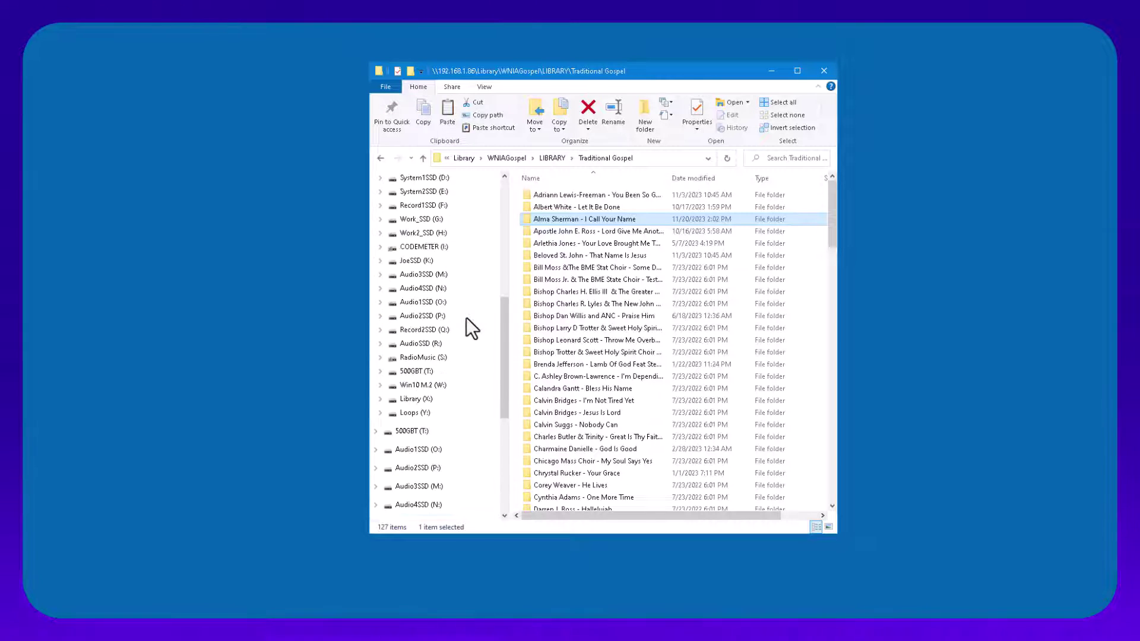
scroll(469, 338, "up", 1)
scroll(460, 374, "down", 2)
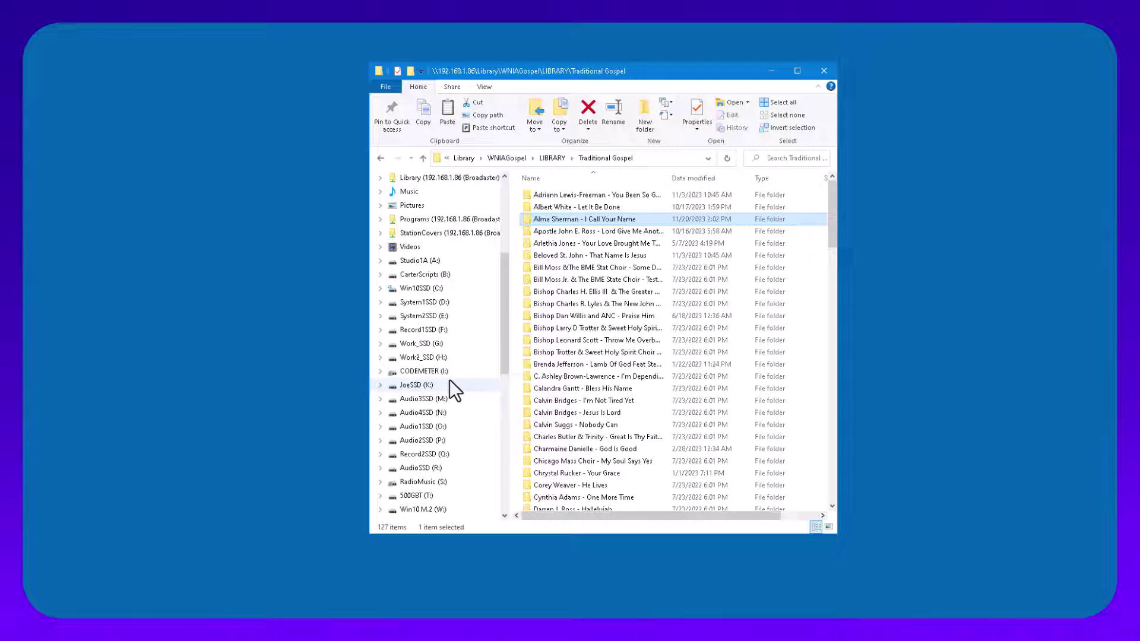
left_click(445, 346)
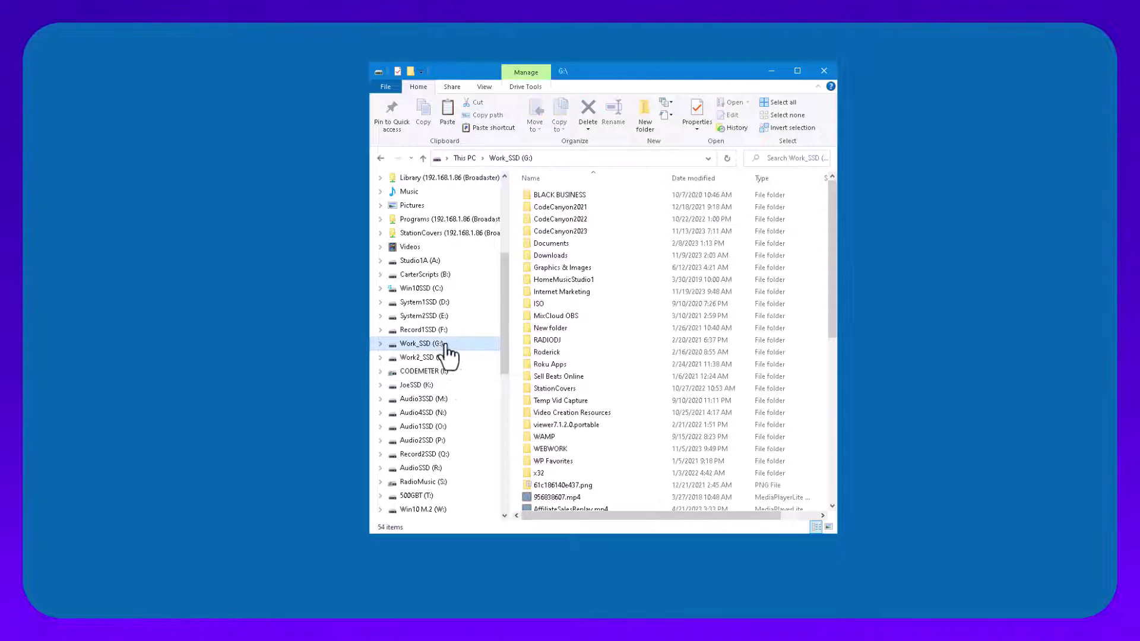
left_click(434, 318)
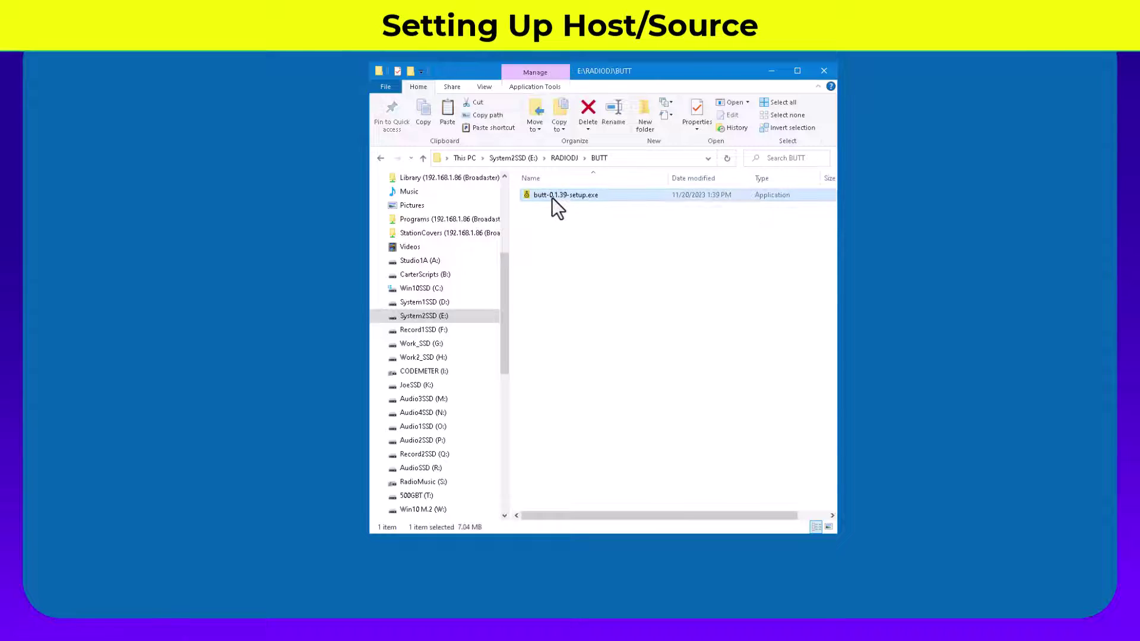
right_click(551, 197)
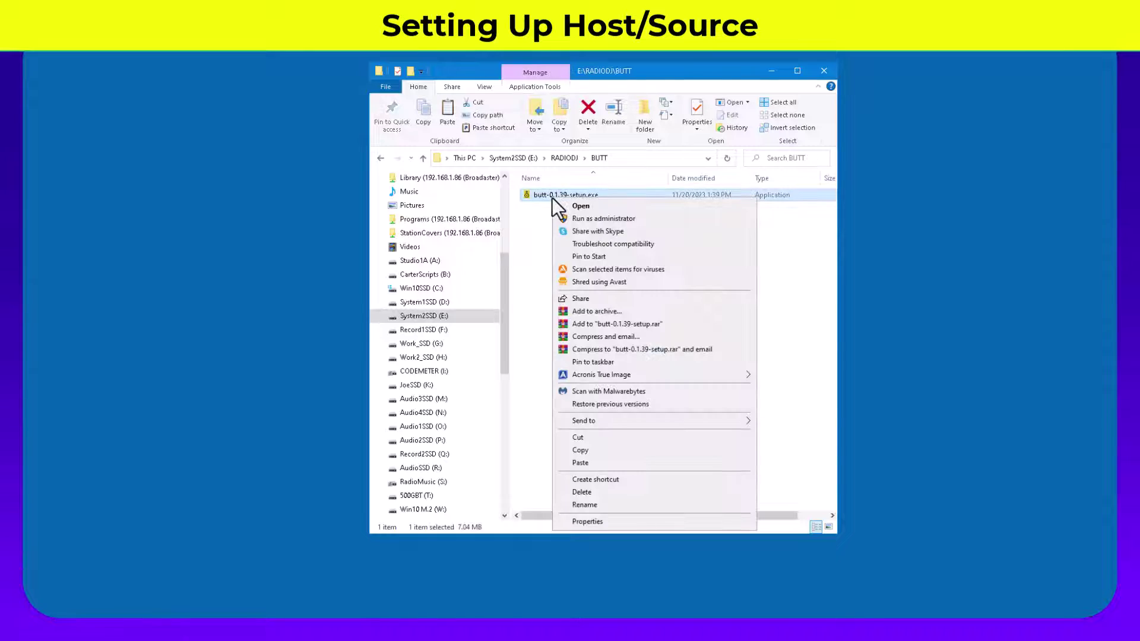
left_click(587, 221)
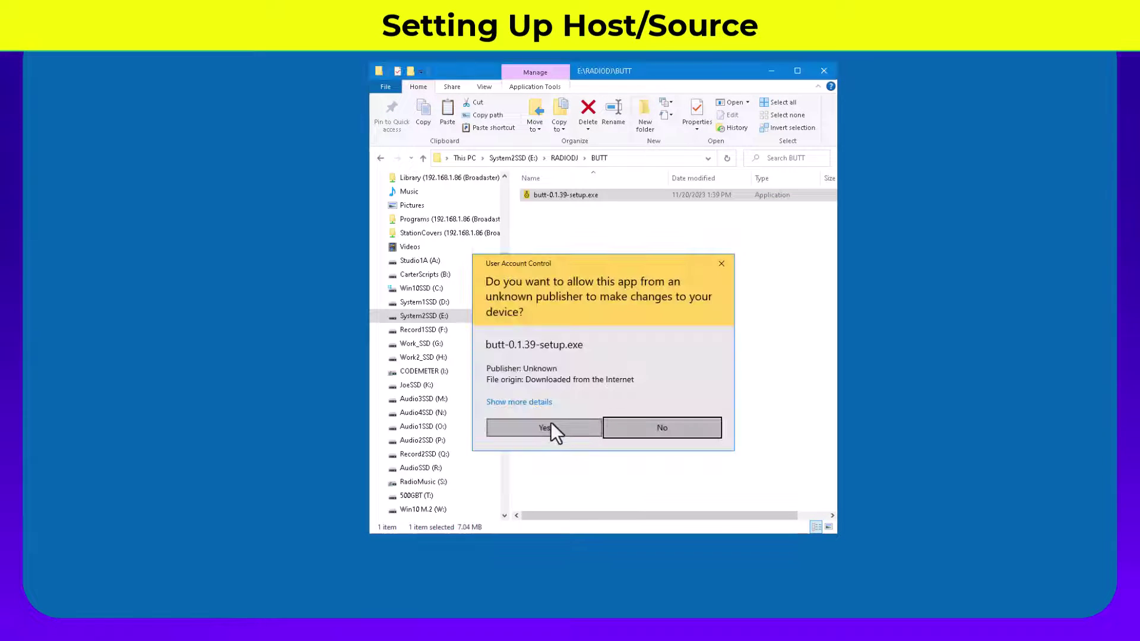
left_click(554, 426)
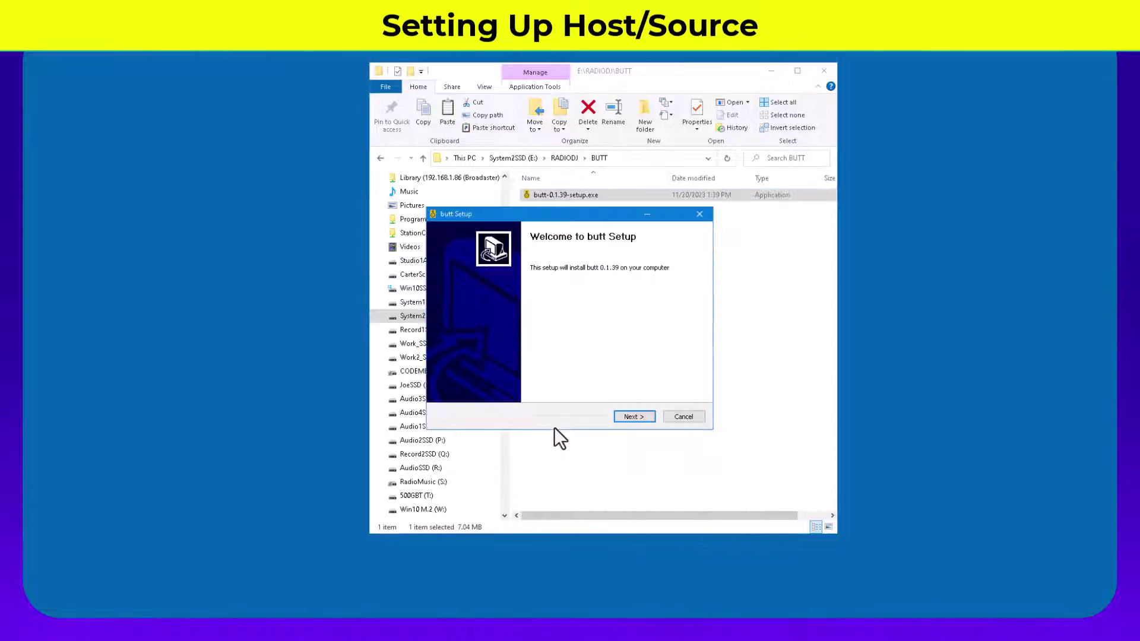
Step: Install butt with the default components and install folder, then finish setup
left_click(633, 416)
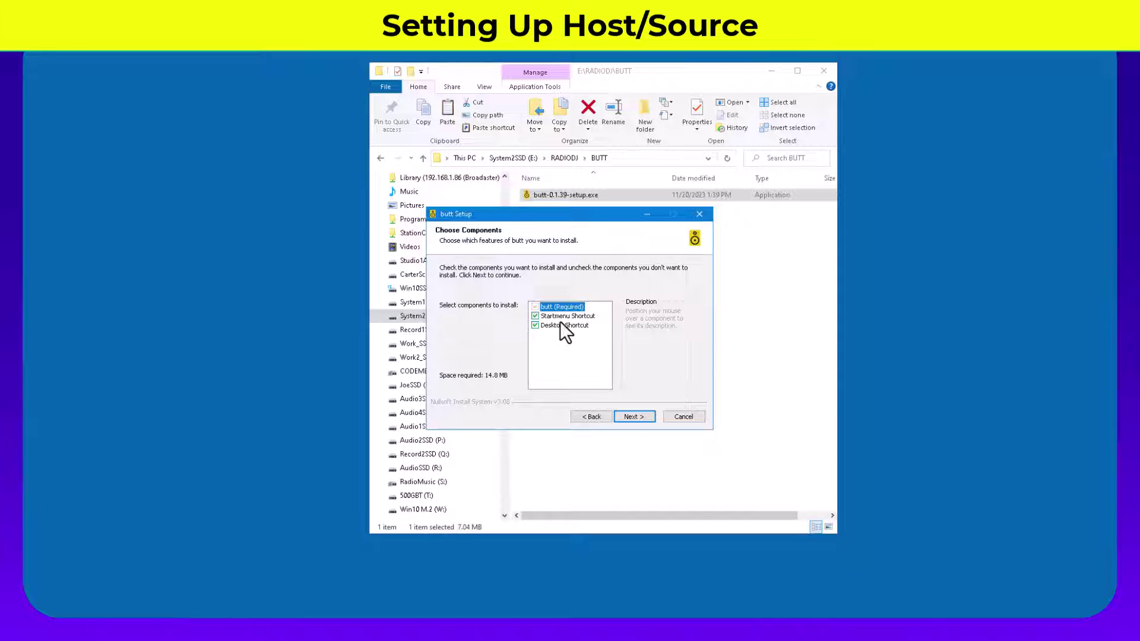
left_click(648, 423)
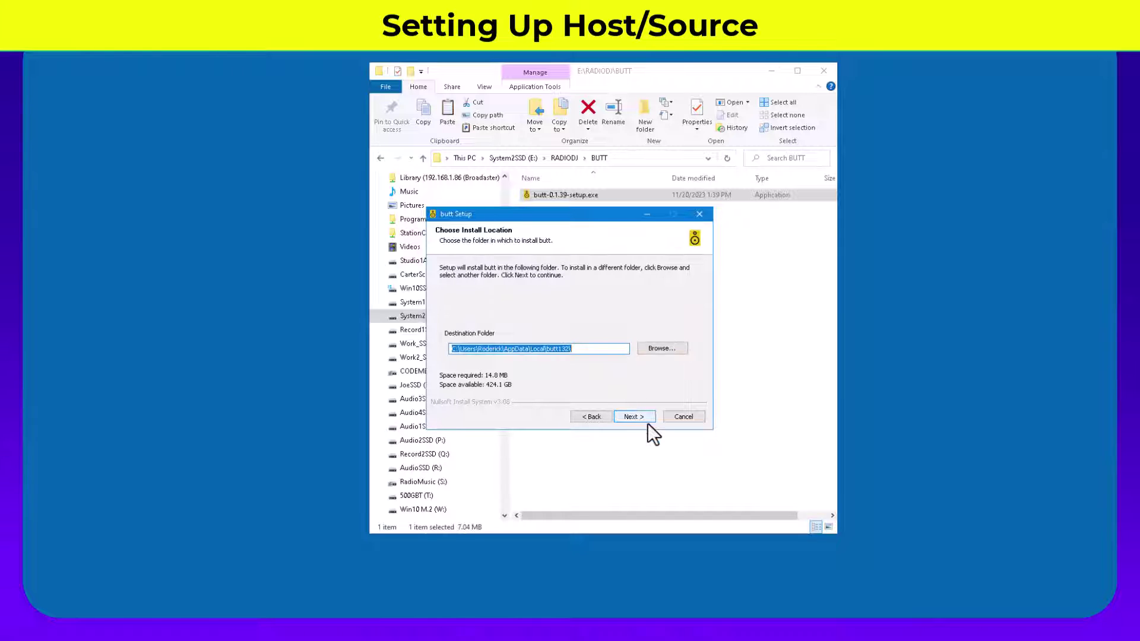
left_click(647, 423)
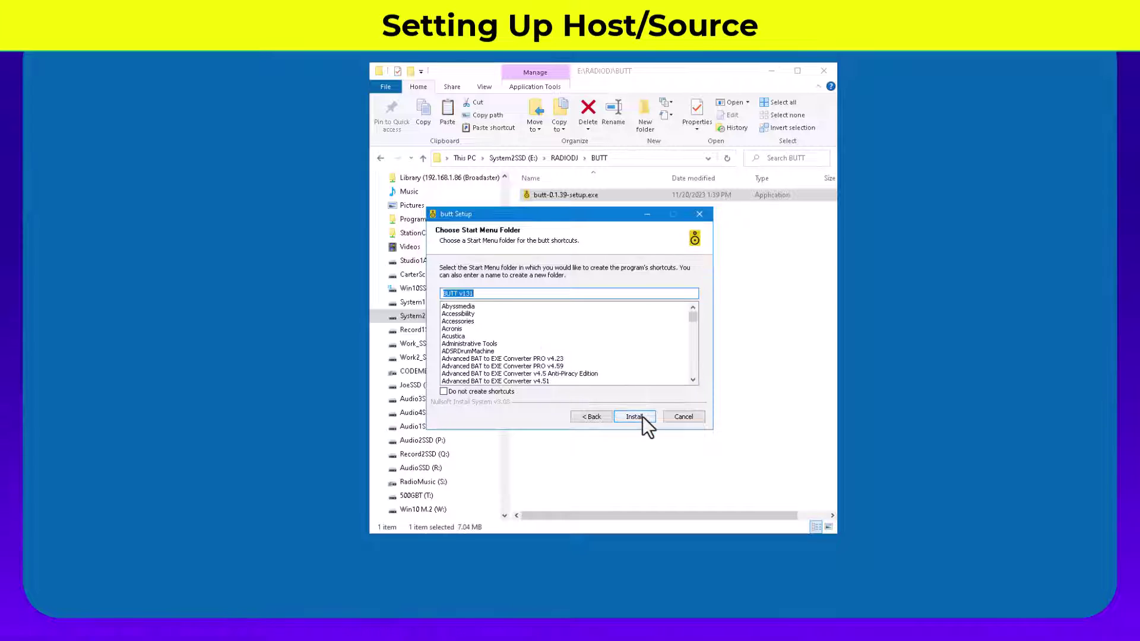
left_click(639, 417)
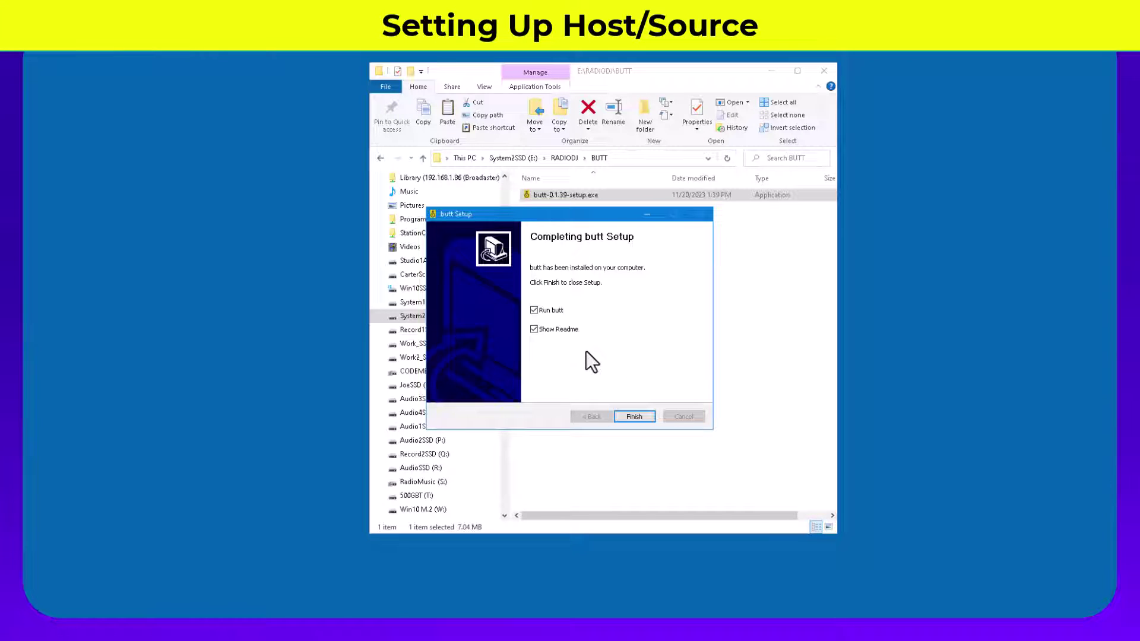
left_click(634, 417)
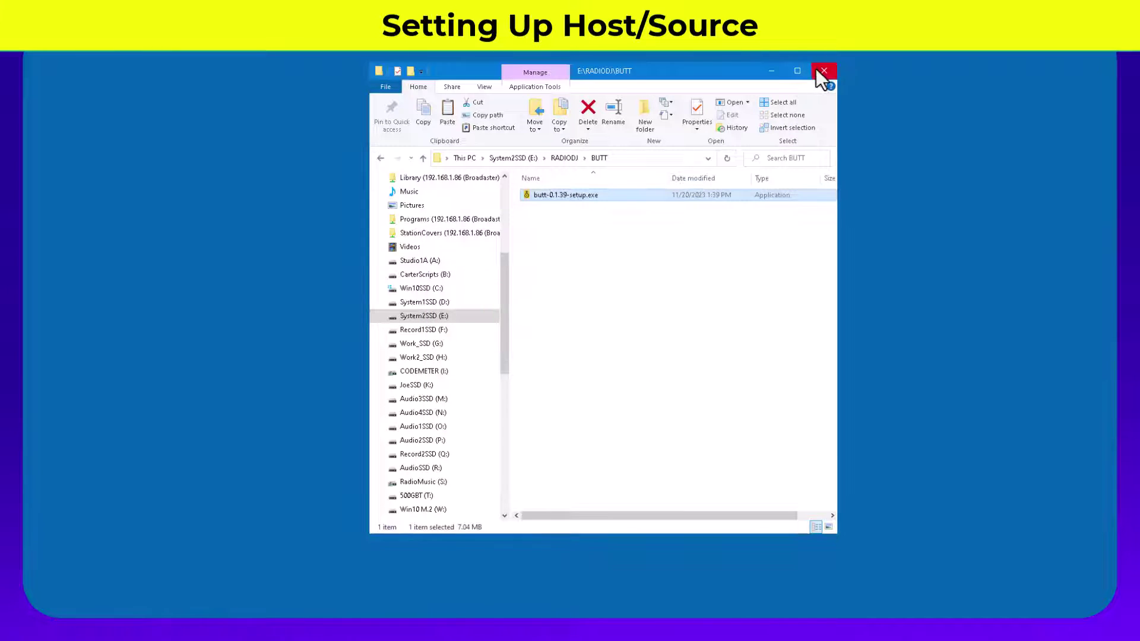
Step: Minimize File Explorer and show butt's Settings on the Audio tab
left_click(773, 71)
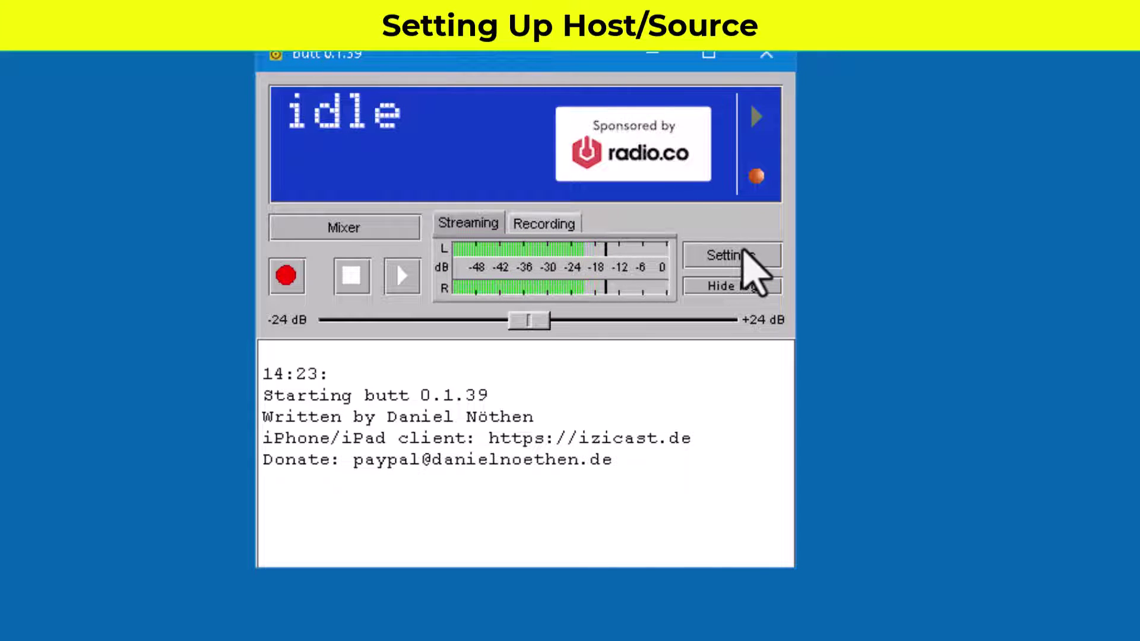
left_click(745, 254)
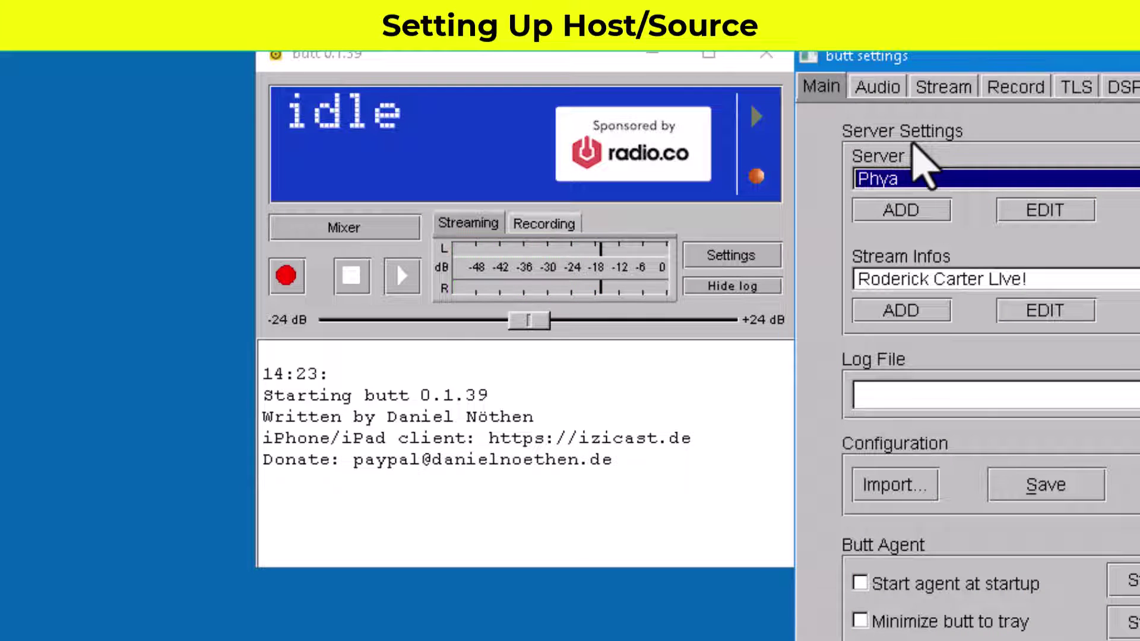
left_click(885, 95)
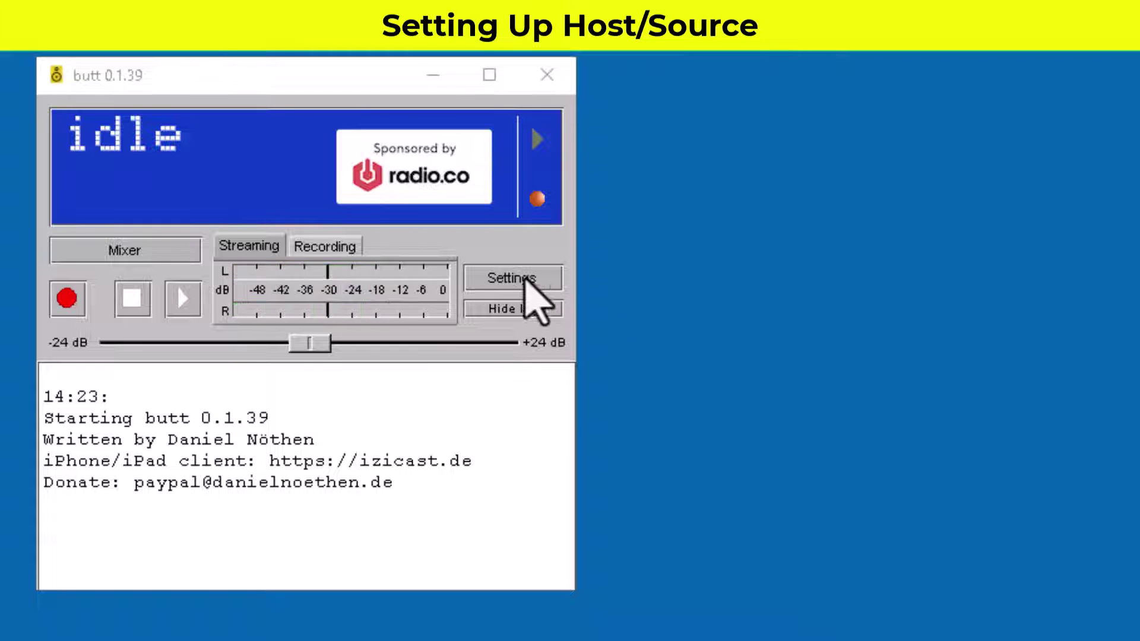
left_click(510, 283)
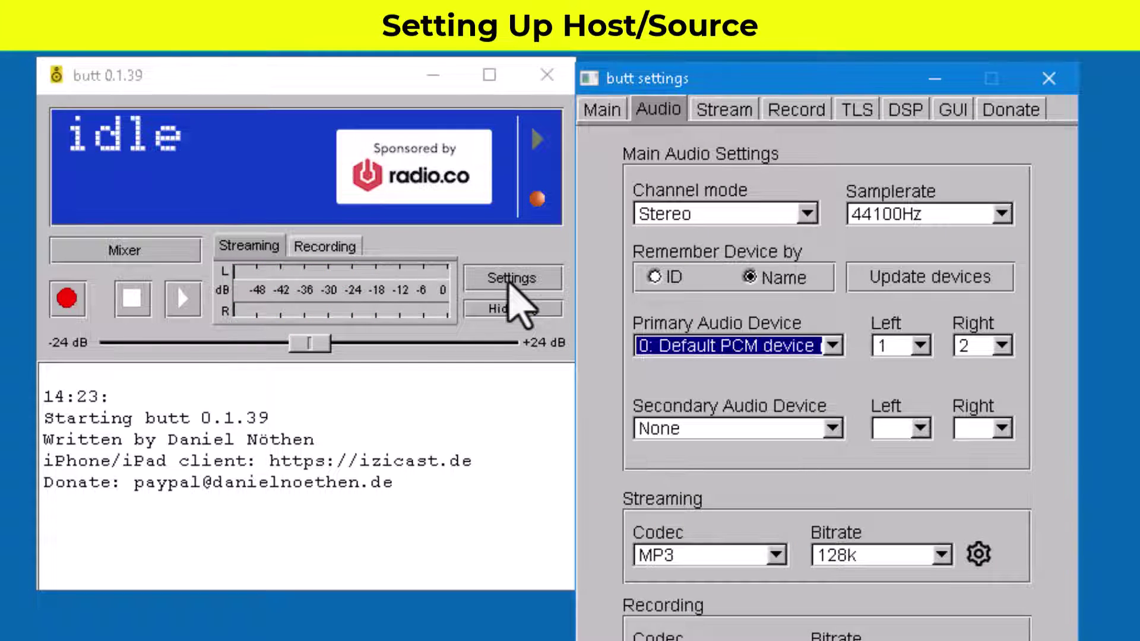
Step: Select 2: IN 1-2 (BEHRINGER X-LIVE) as butt's primary audio device
left_click(618, 111)
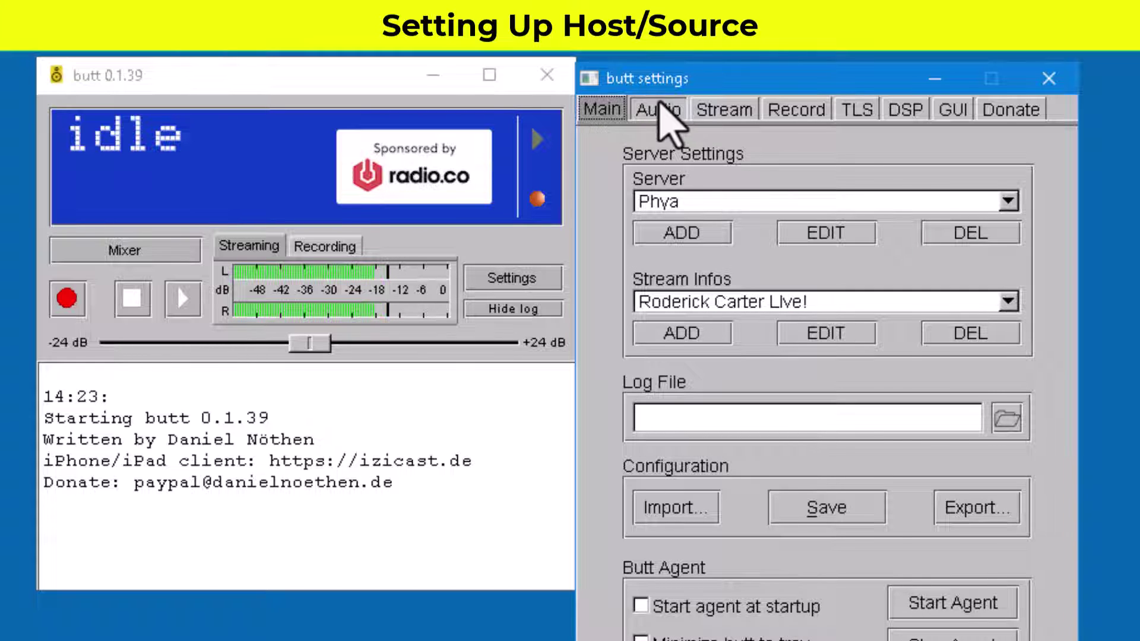
left_click(659, 106)
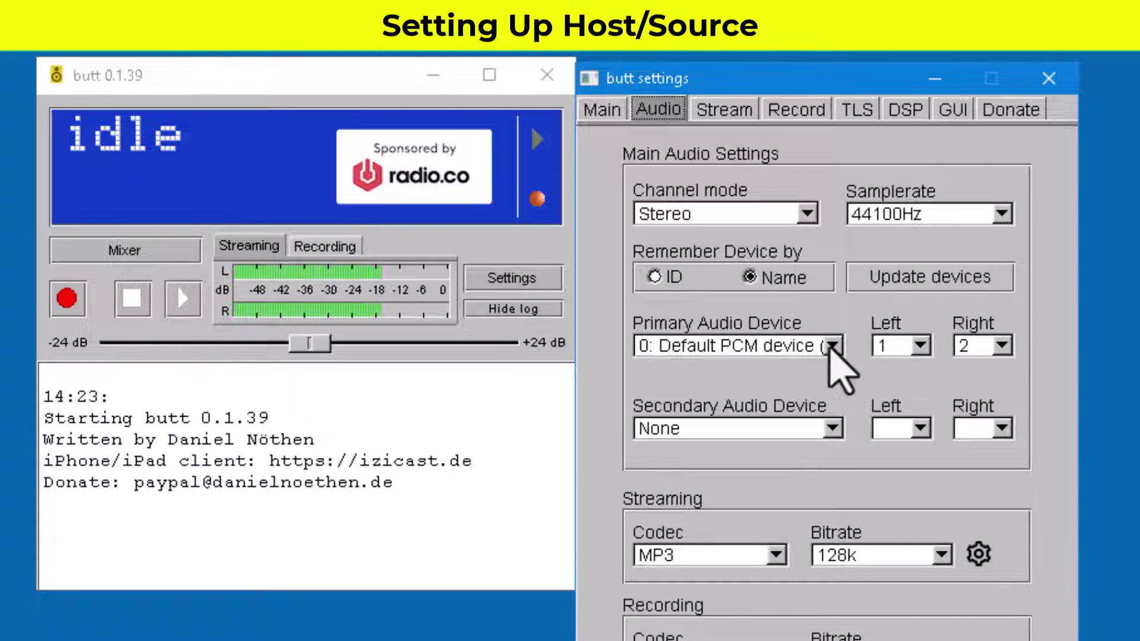
left_click(833, 346)
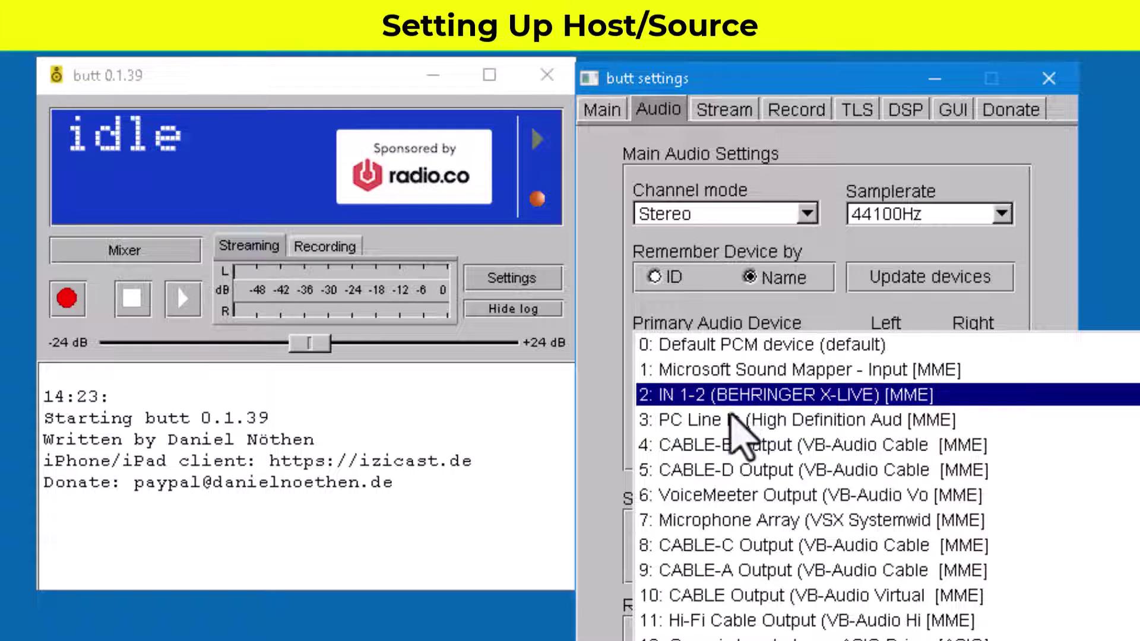
left_click(731, 404)
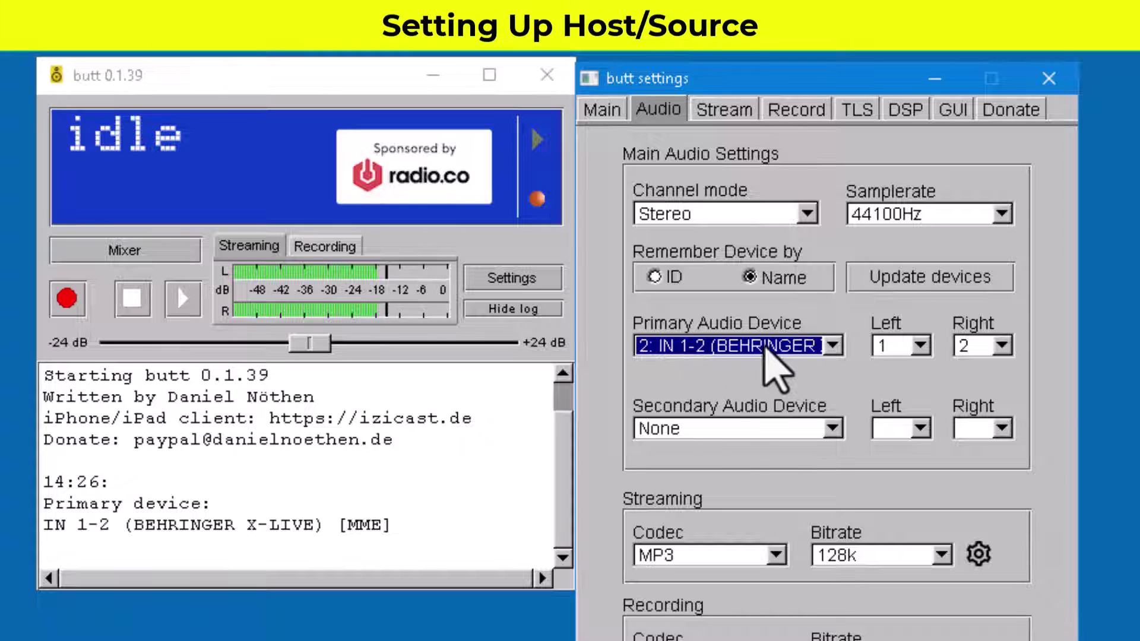
left_click(831, 349)
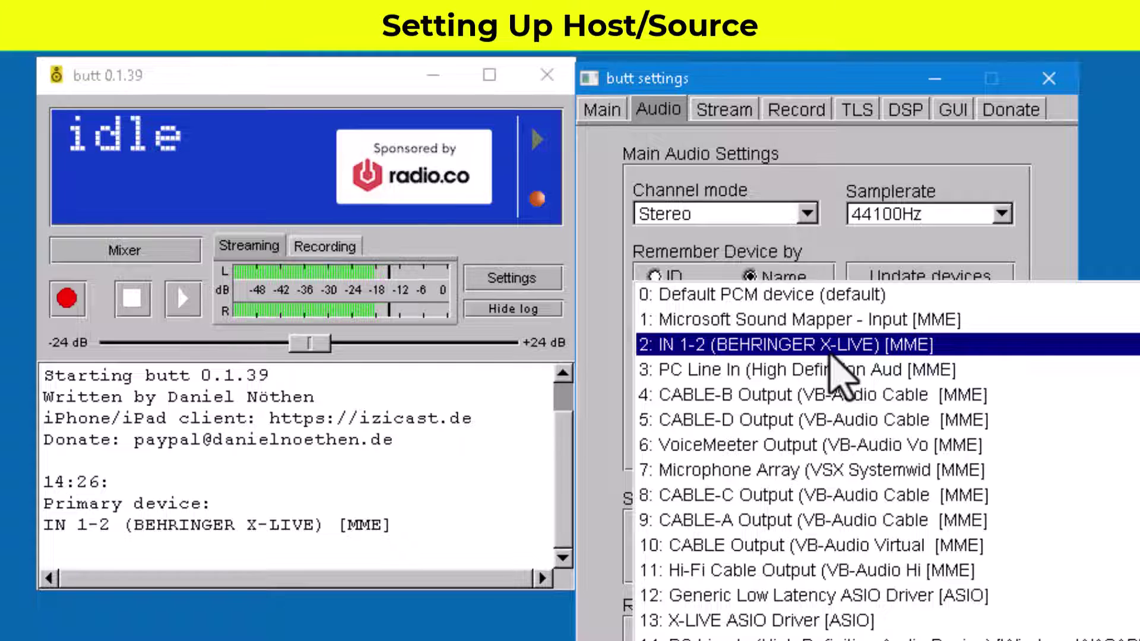
Step: Close the device list, leaving IN 1-2 (BEHRINGER X-LIVE) as the primary device
left_click(852, 144)
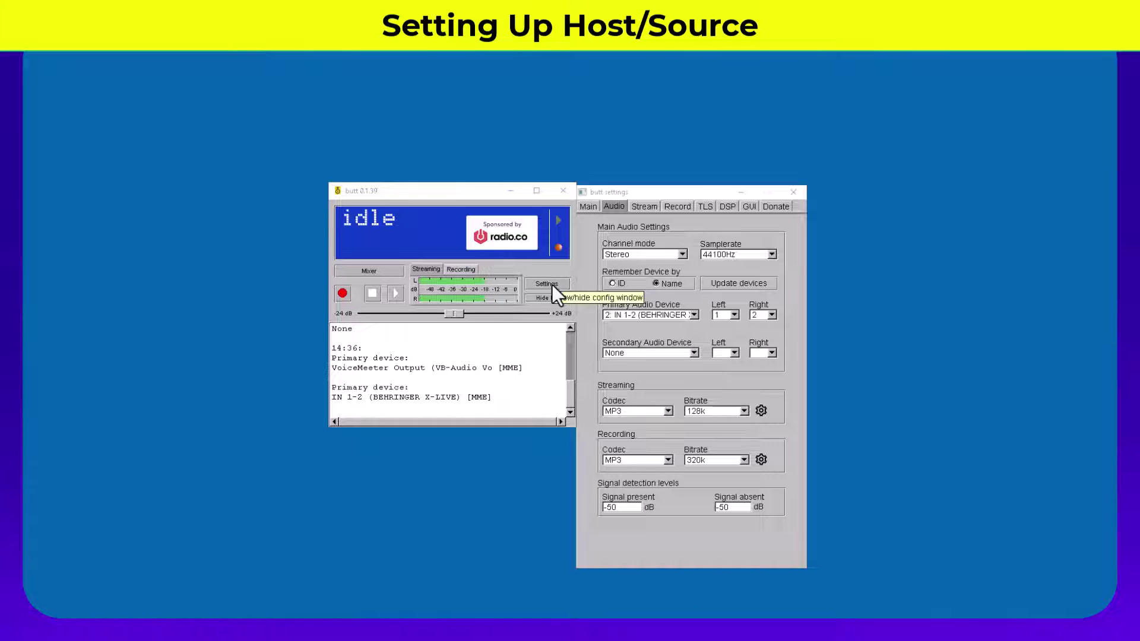
Step: Hide butt's settings, move butt to the top-left corner, and bring up Voicemeeter Banana
left_click(551, 284)
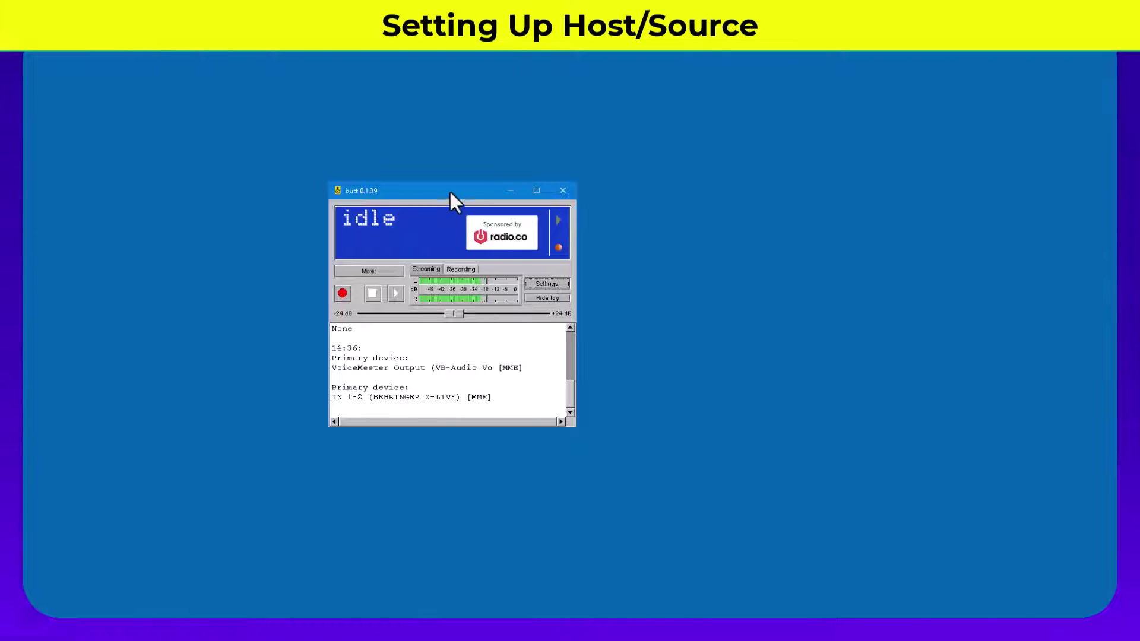
left_click_drag(465, 191, 198, 53)
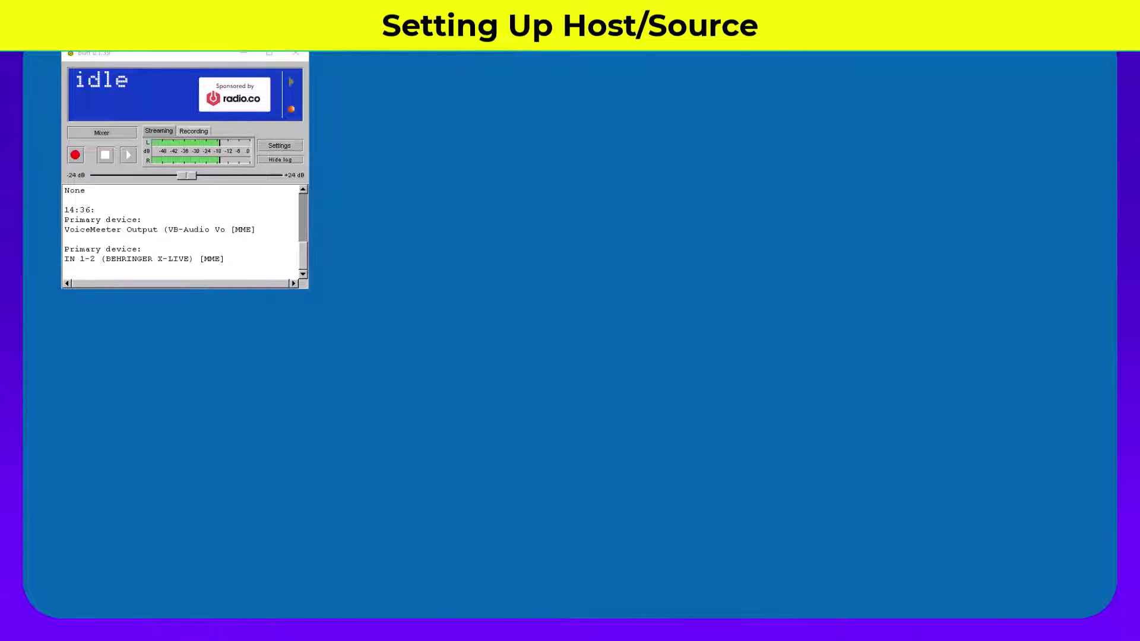
left_click(704, 615)
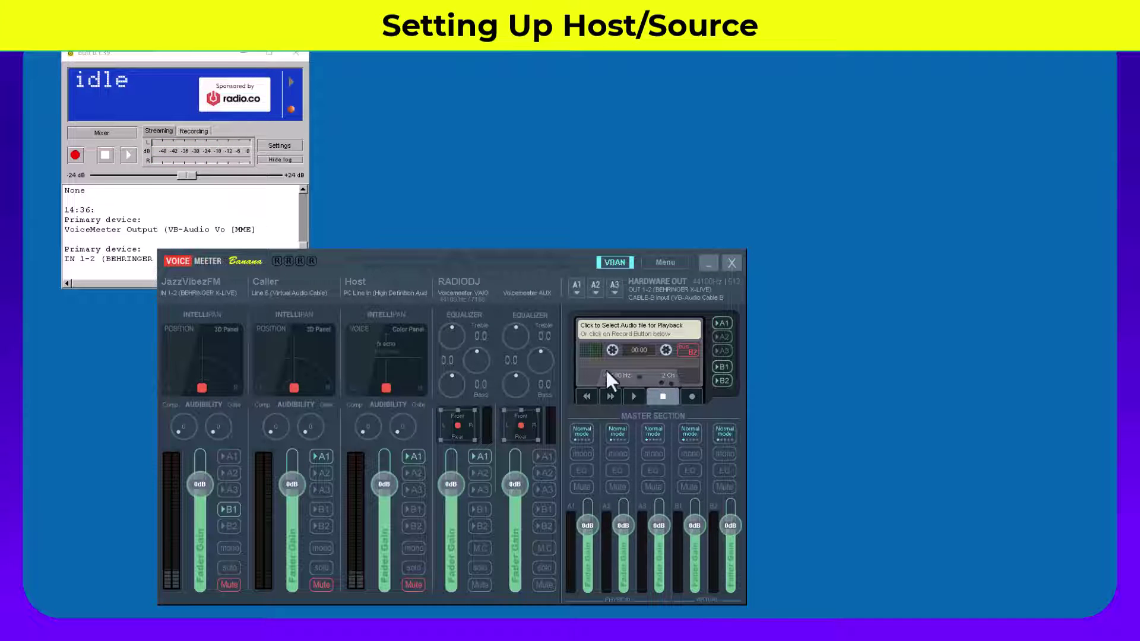
Step: Reposition the Voicemeeter mixer and rename the first strip from JazzVibezFM to HOST
left_click_drag(493, 258, 688, 213)
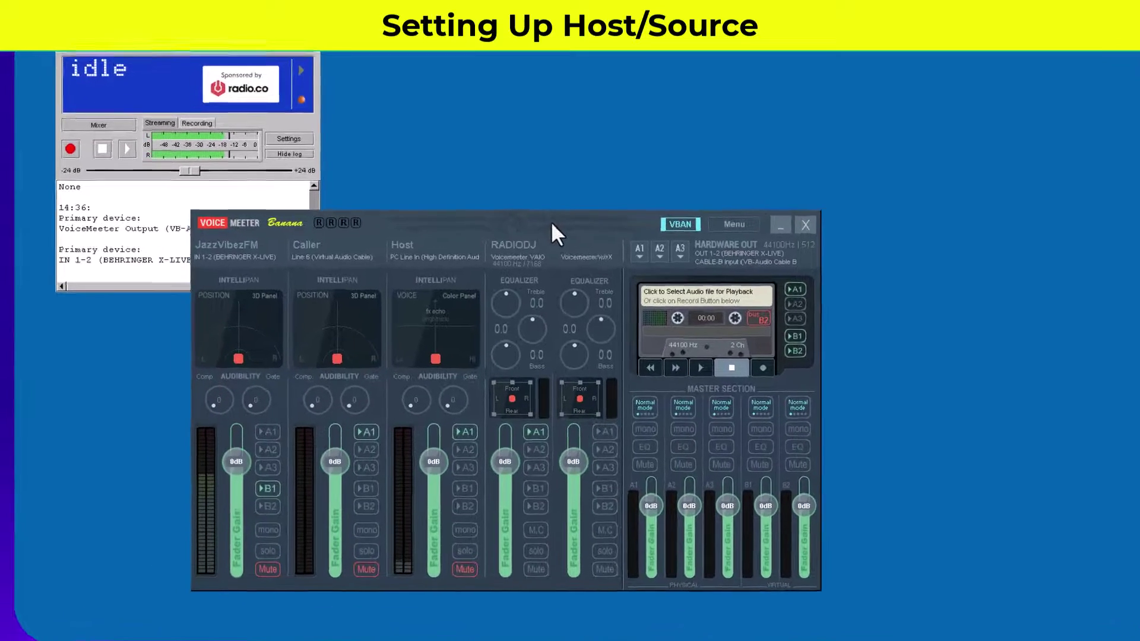
left_click_drag(690, 210, 691, 210)
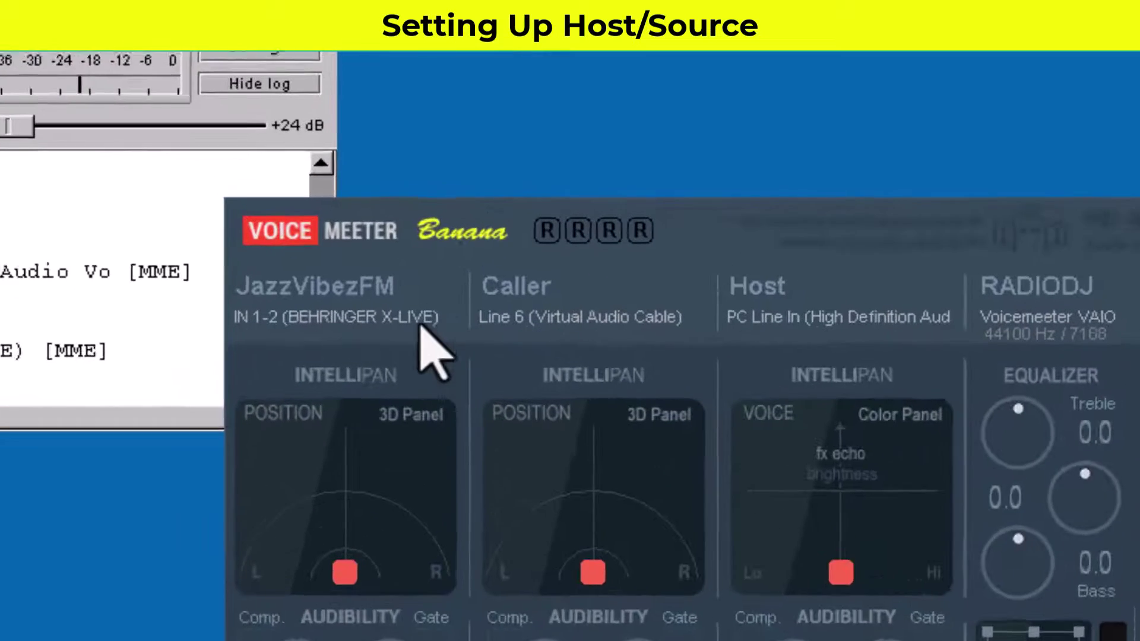
left_click(394, 318)
right_click(383, 303)
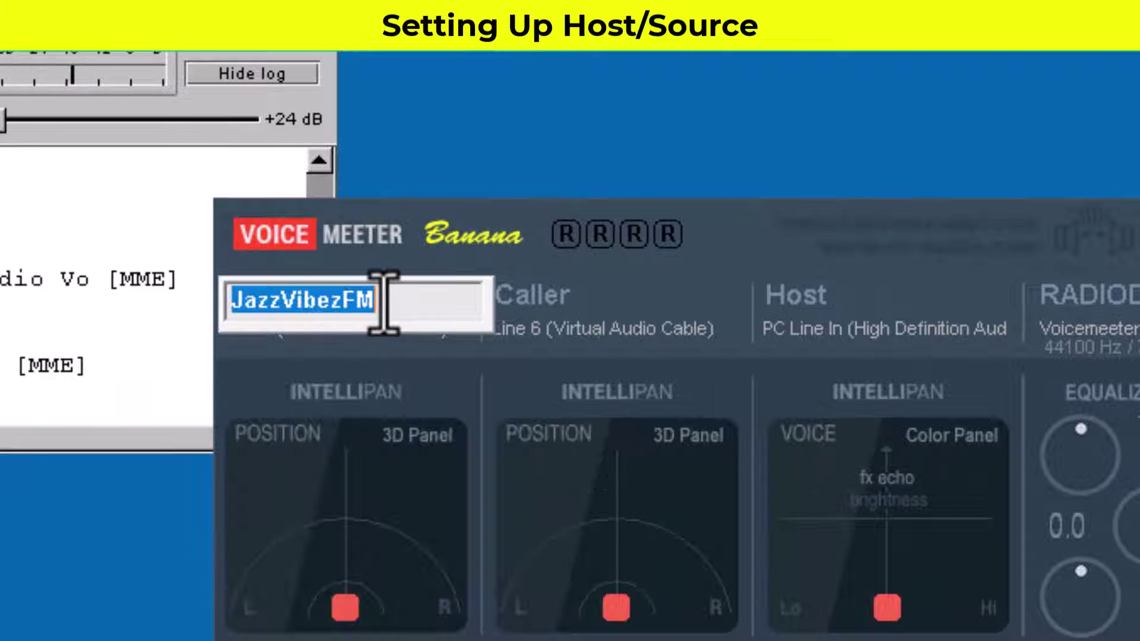
type("H")
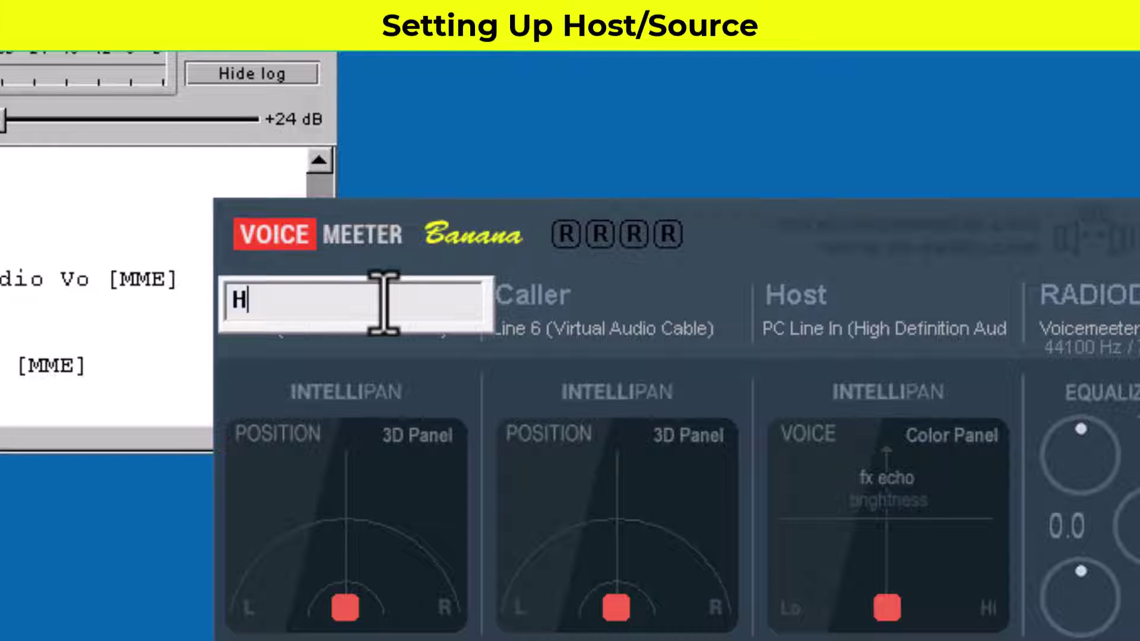
type("OST")
key("Return")
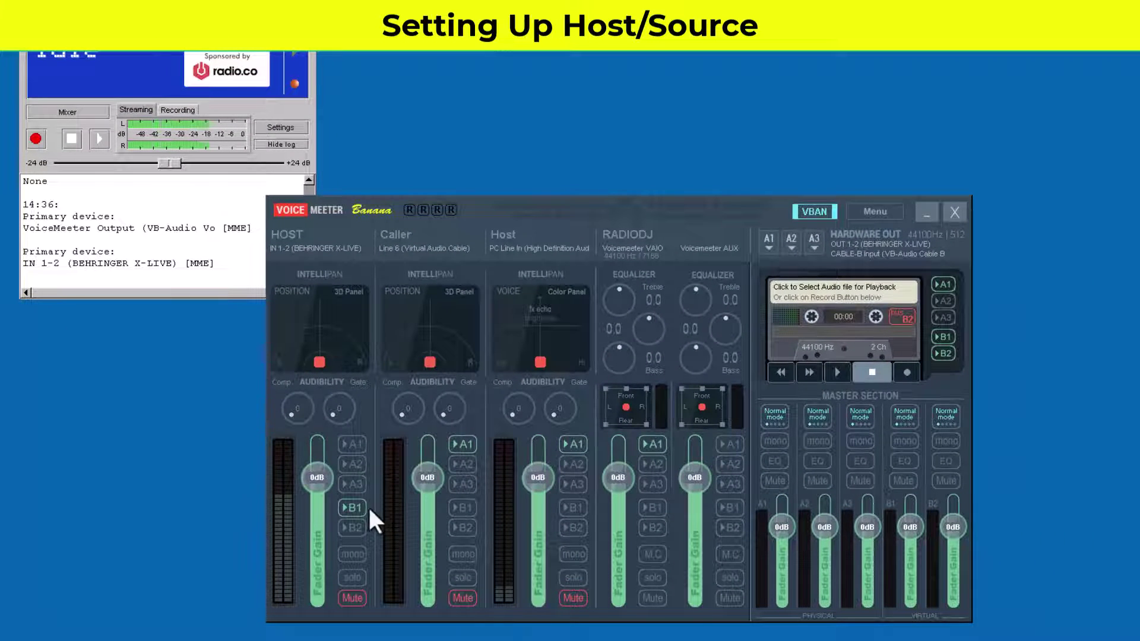
Step: On the HOST strip, turn off B1, unmute it, keep IN 1-2 input, and leave A1 off
left_click(355, 508)
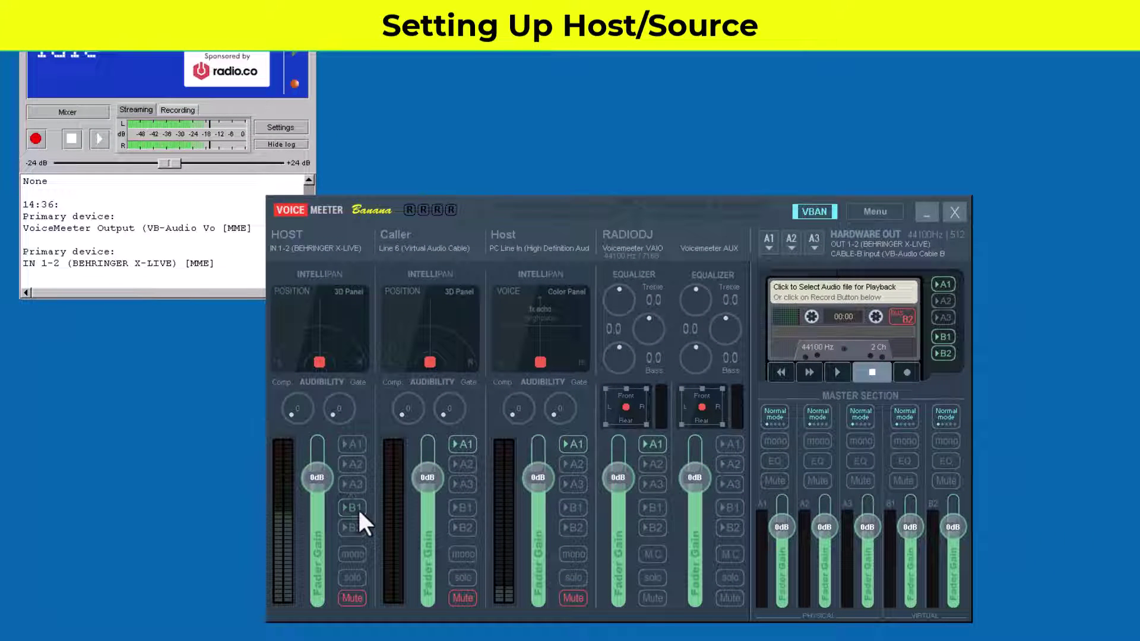
left_click(352, 596)
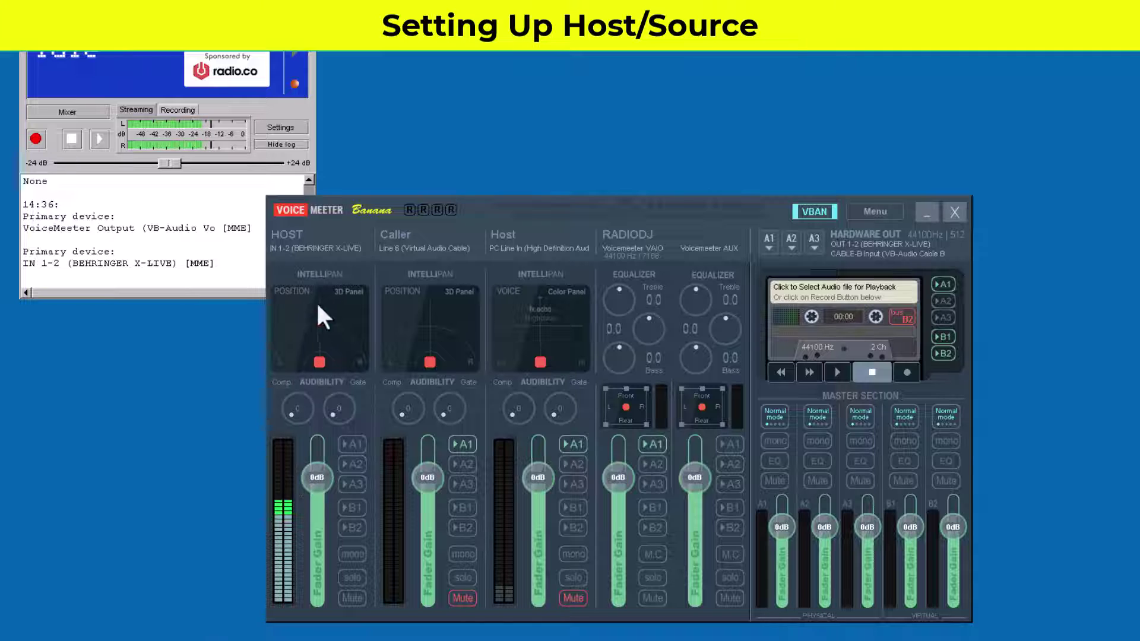
left_click(309, 245)
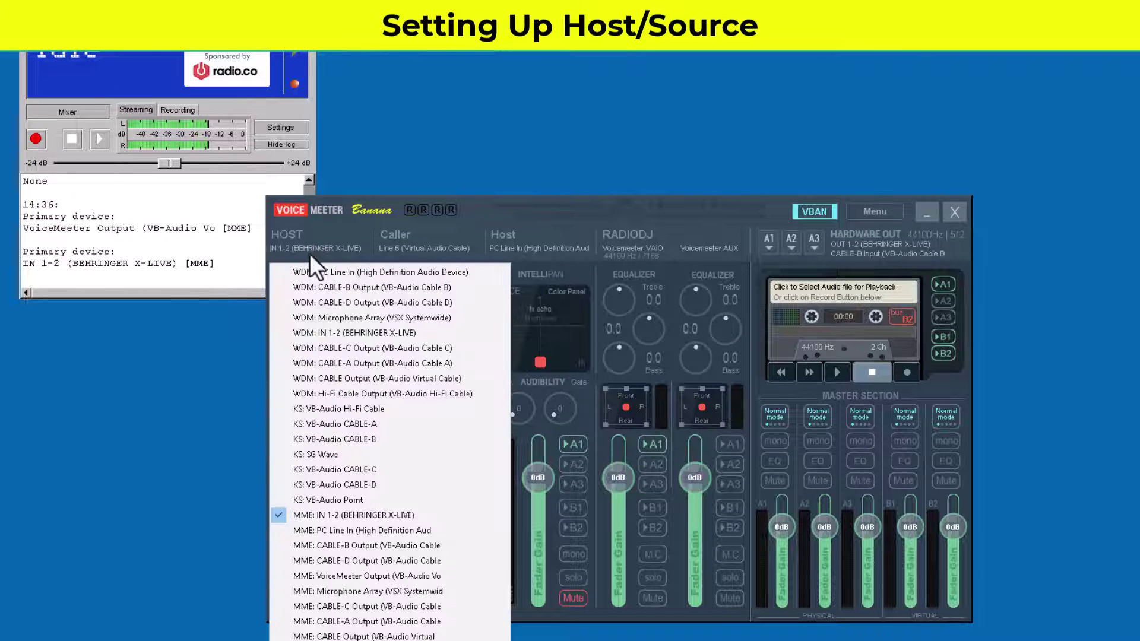
left_click(329, 514)
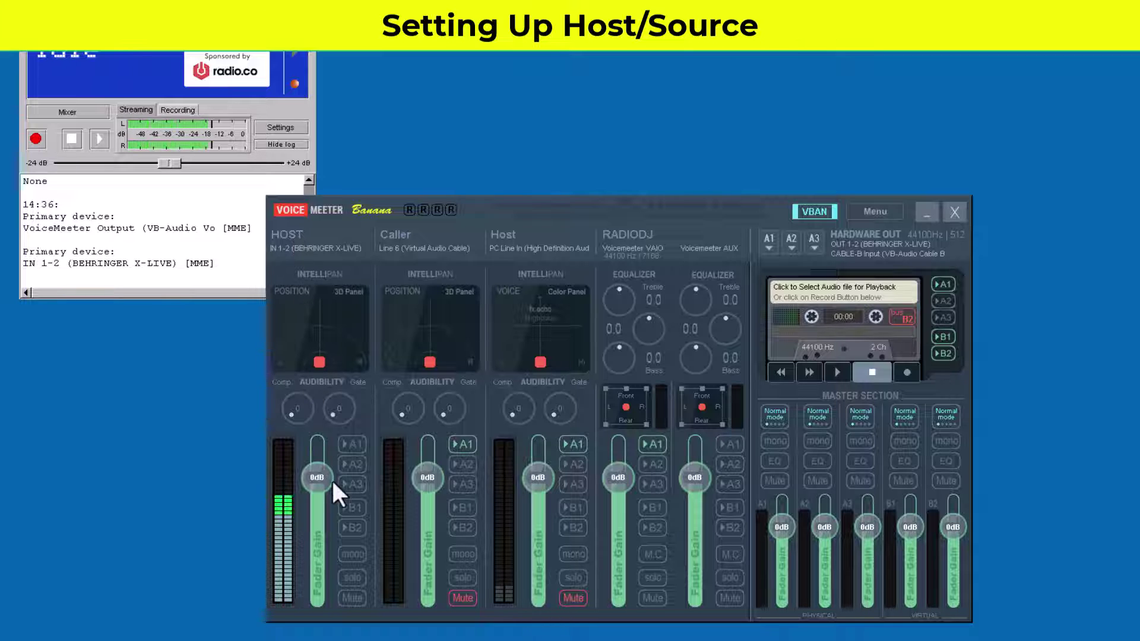
left_click(357, 447)
left_click(353, 445)
Step: Switch butt's primary audio device to 6: VoiceMeeter Output
left_click(280, 128)
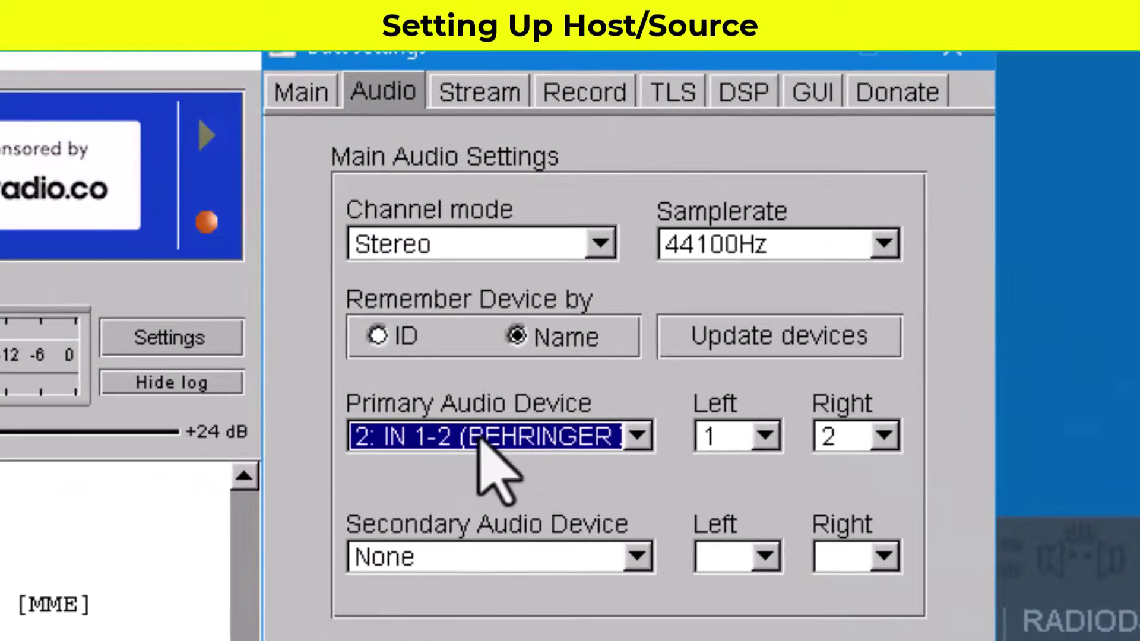
left_click(637, 436)
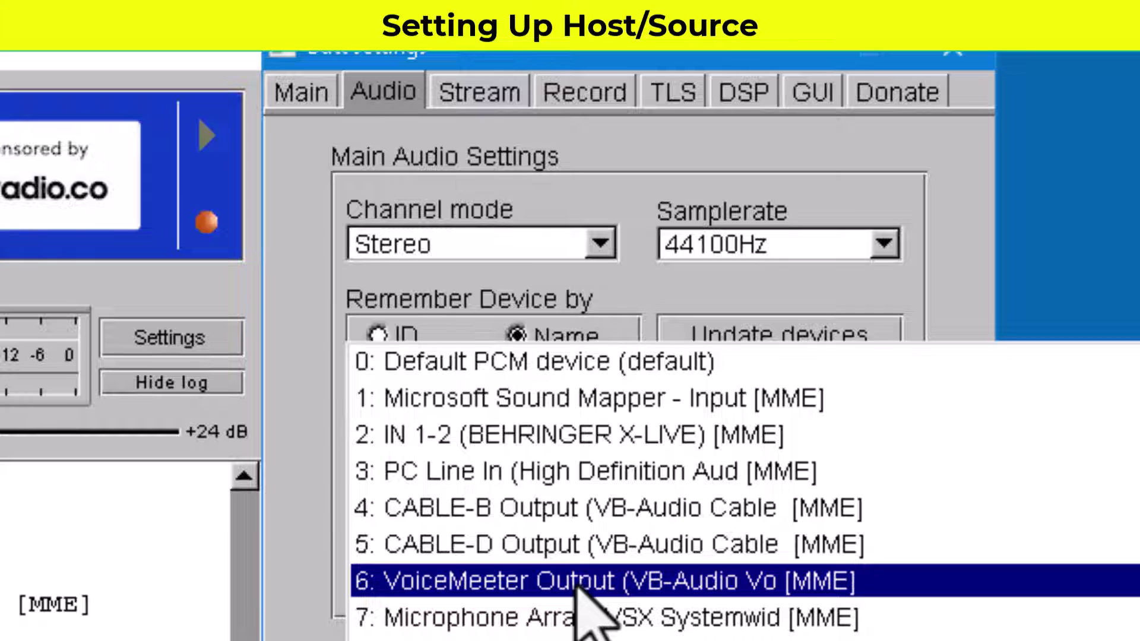
left_click(576, 579)
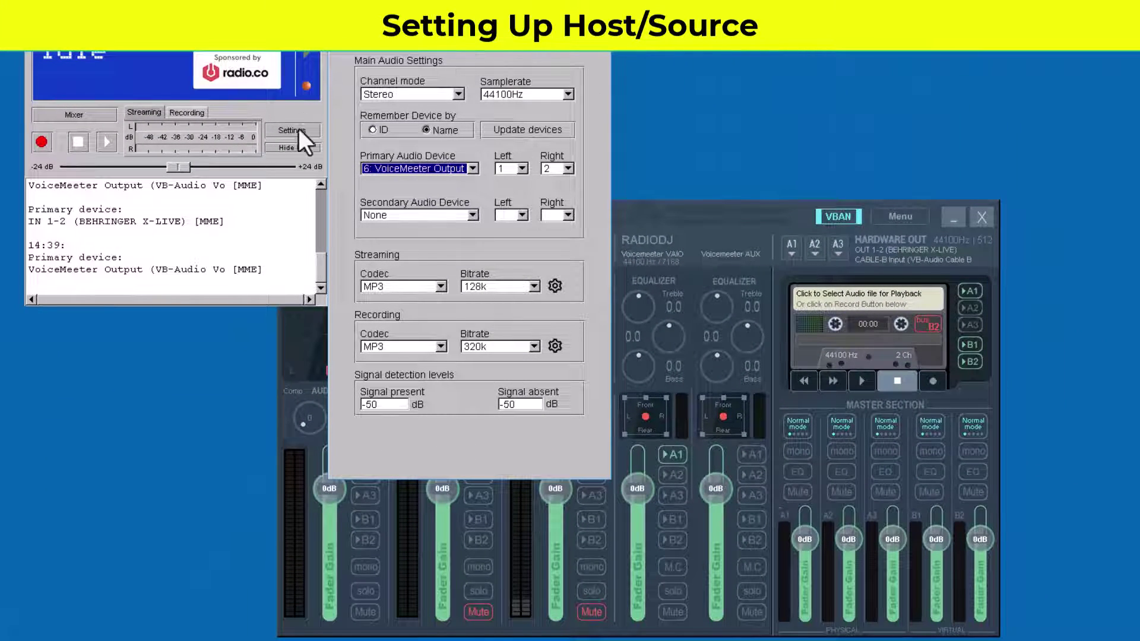
left_click(753, 236)
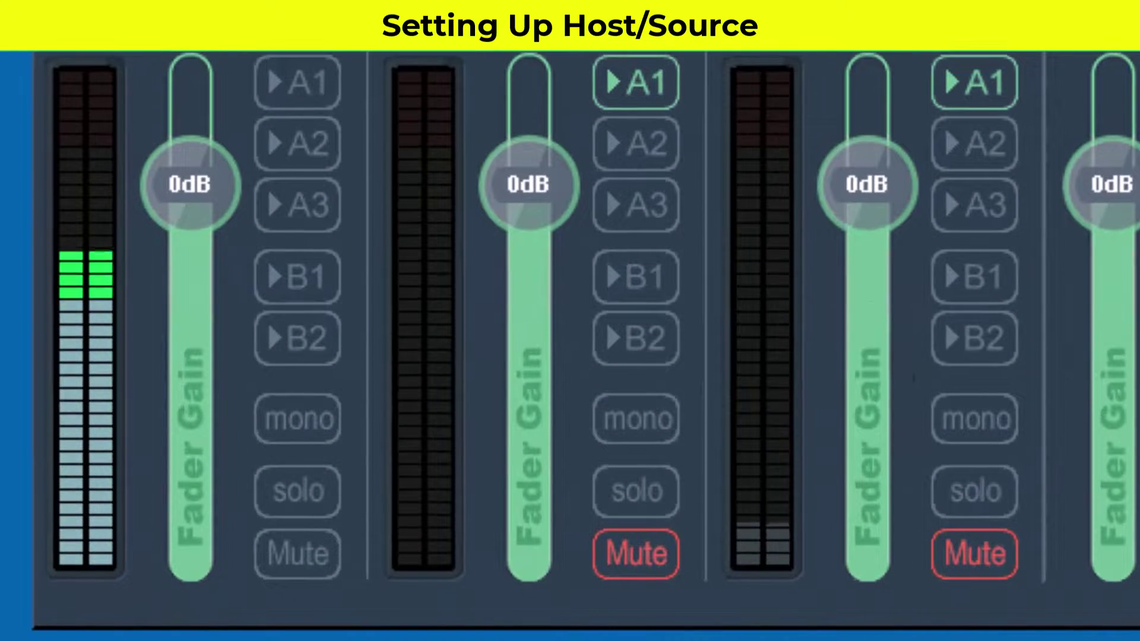
Step: Route the HOST strip to bus B1 with its fader at 0dB
left_click(315, 279)
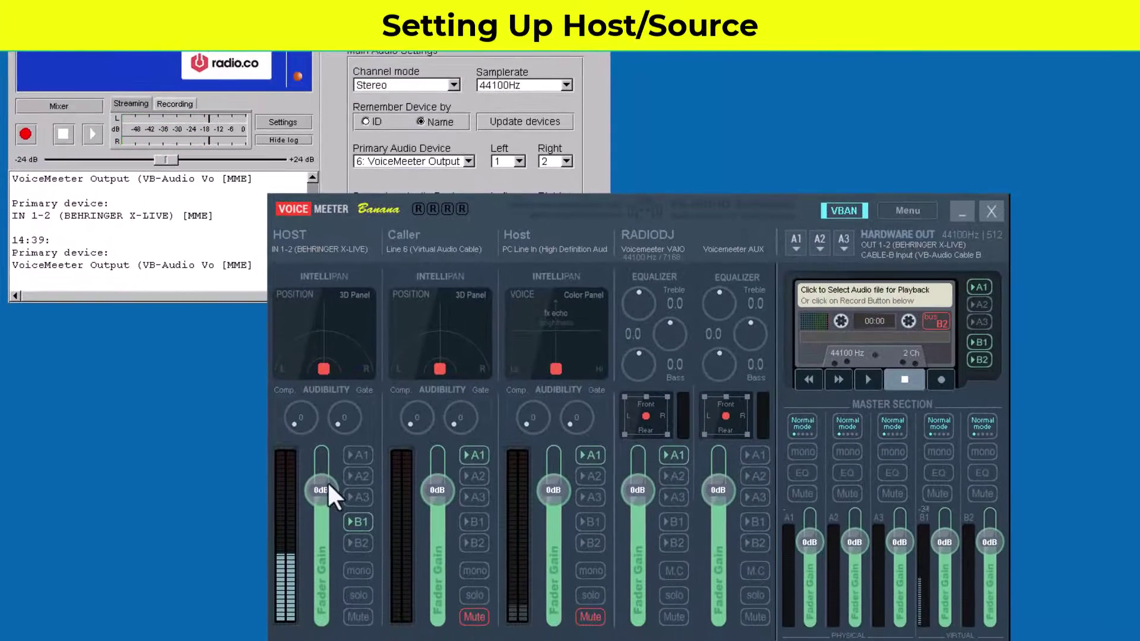
mouse_move(327, 489)
left_mouse_down()
mouse_move(321, 572)
mouse_move(319, 433)
mouse_move(327, 489)
left_mouse_up()
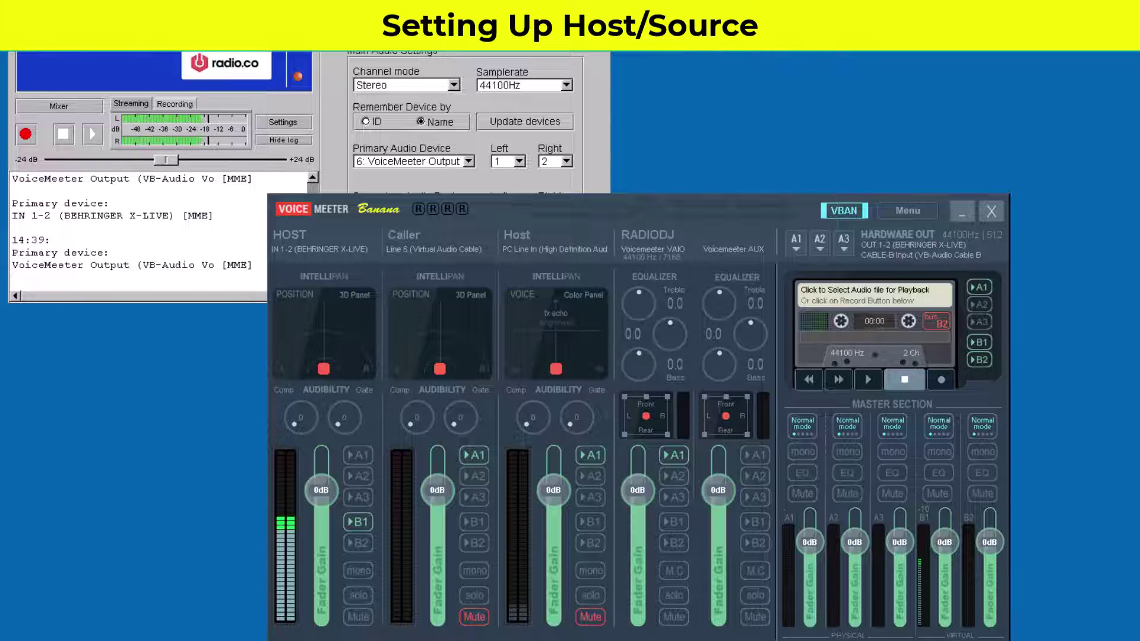
key("alt+Tab")
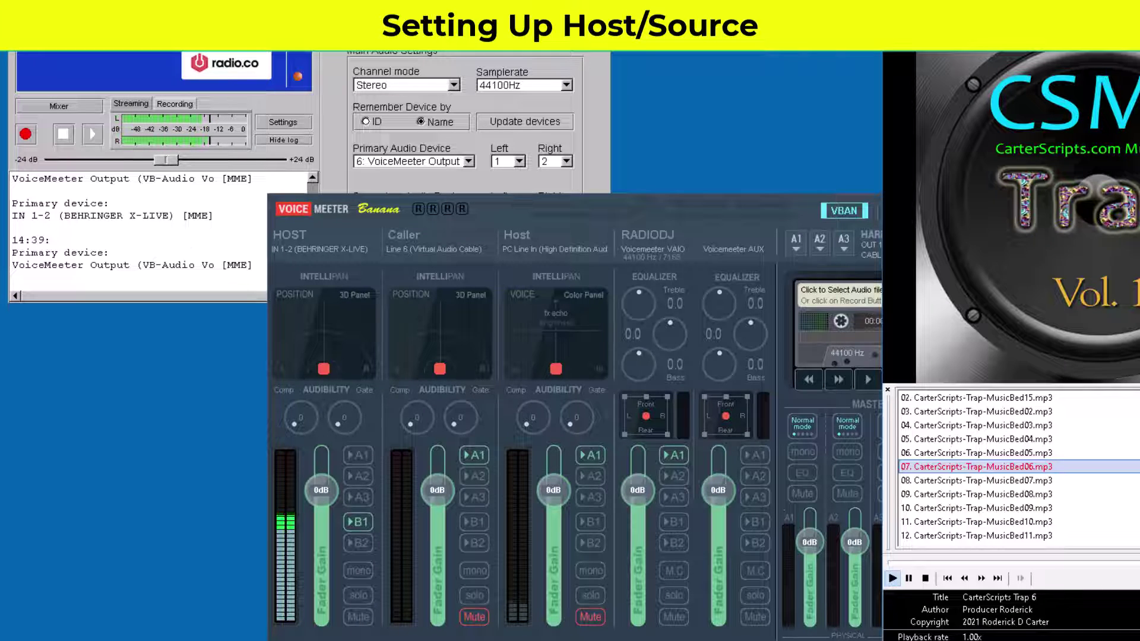
Step: Test-play and stop the CarterScripts Trap 7 bed, then move Control Panel into view
double_click(914, 485)
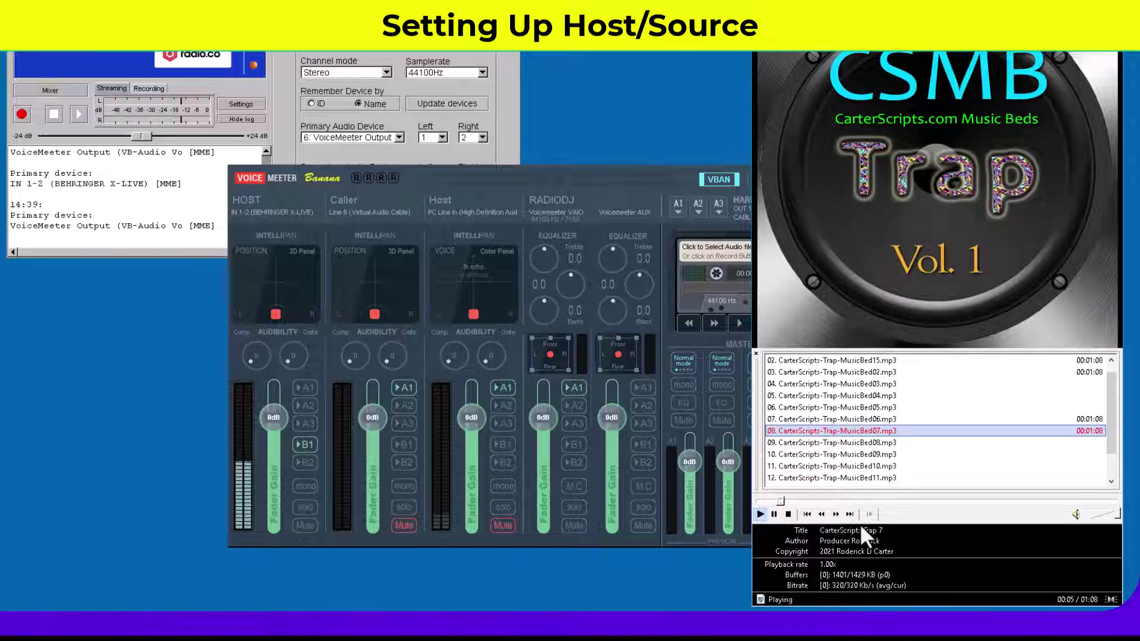
left_click(787, 514)
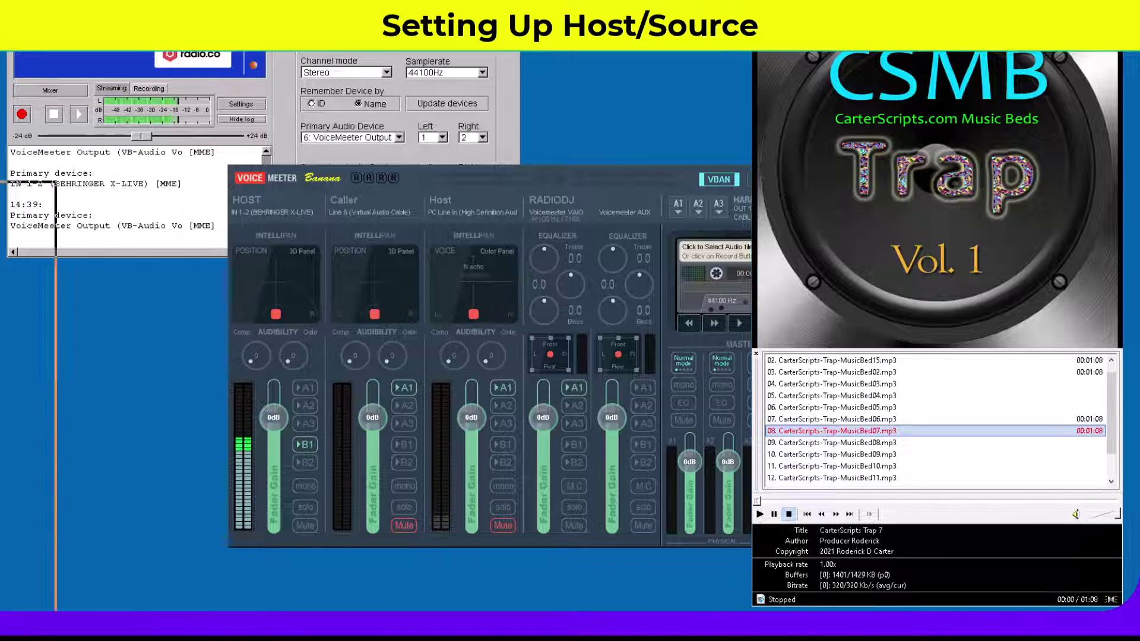
left_click_drag(426, 134, 453, 61)
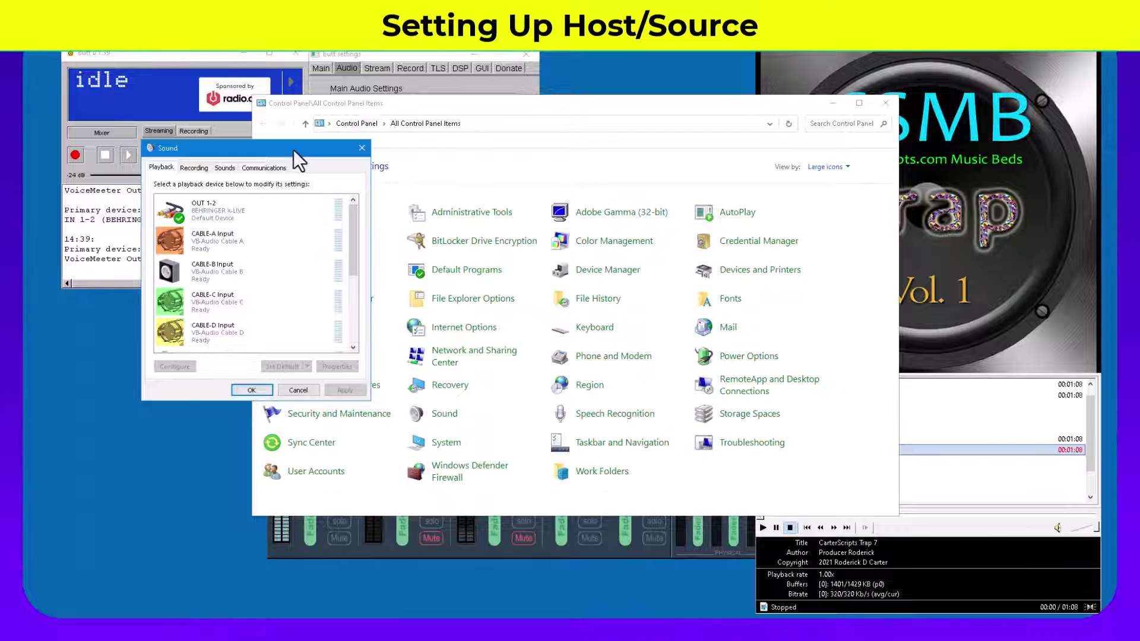
Step: Make VoiceMeeter Input (VB-Audio VoiceMeeter VAIO) the default playback device and close Sound
left_click_drag(296, 150, 516, 232)
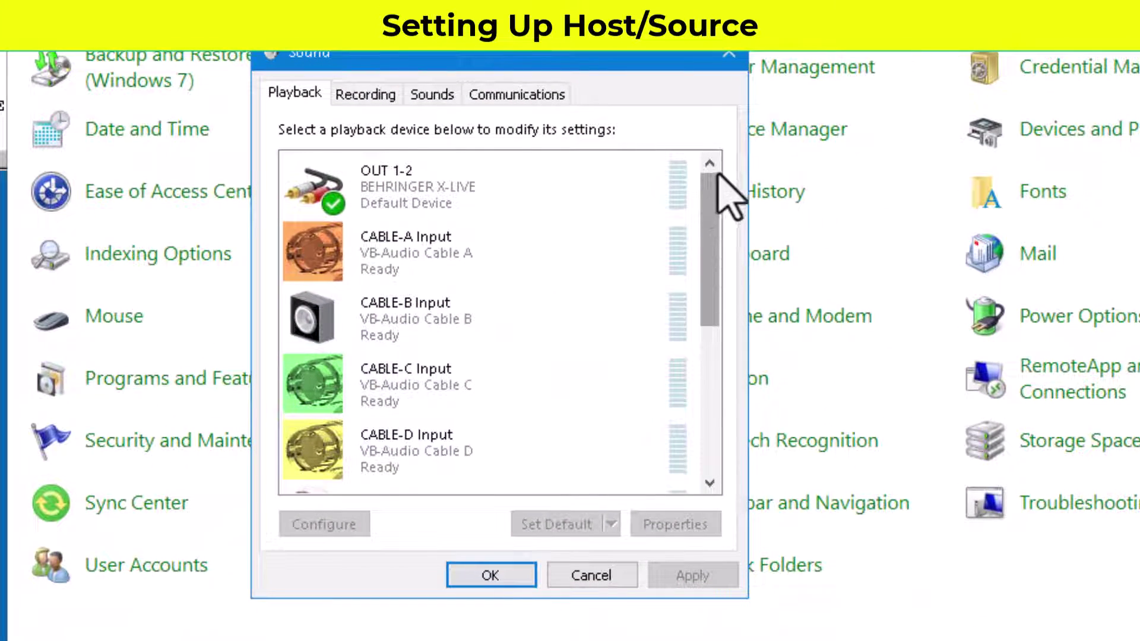
left_click(419, 205)
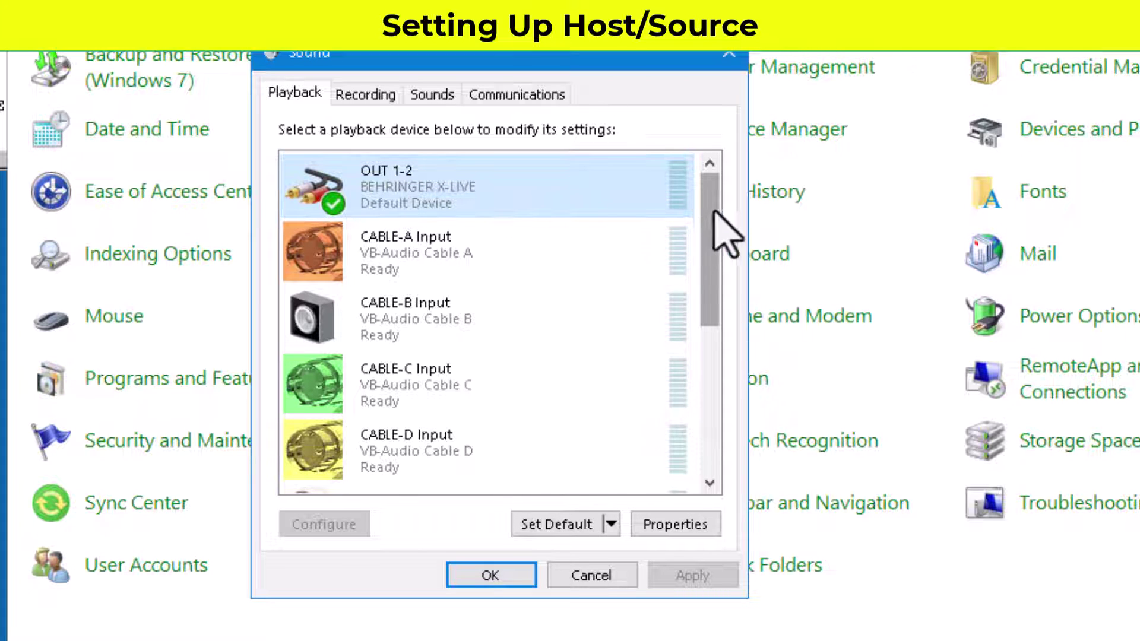
left_click_drag(707, 221, 703, 389)
left_click(402, 306)
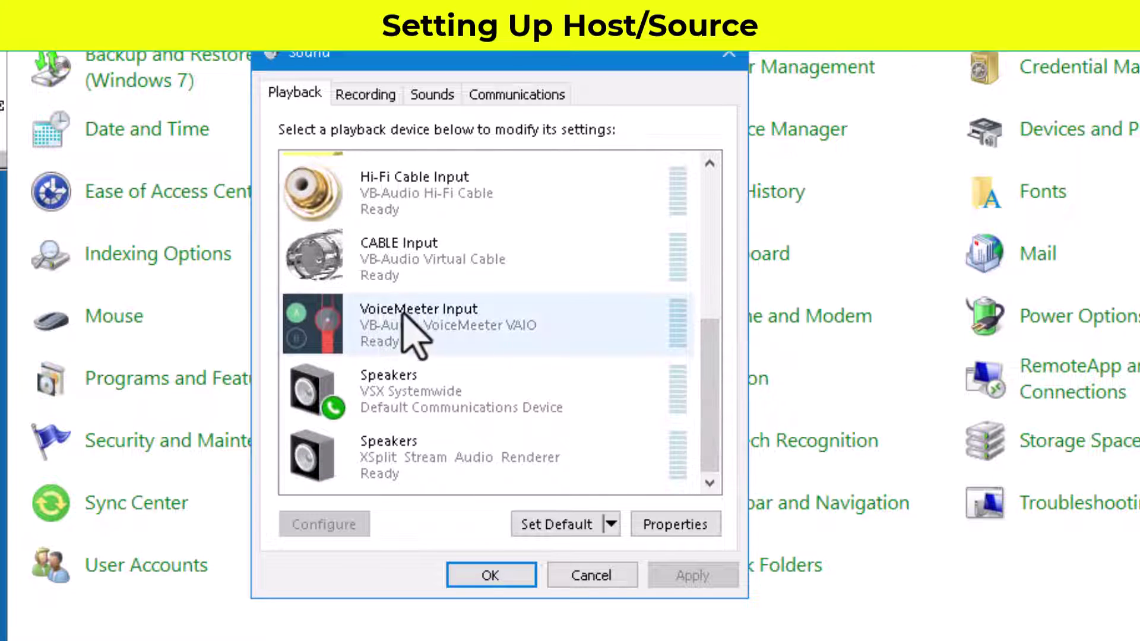
left_click(428, 326)
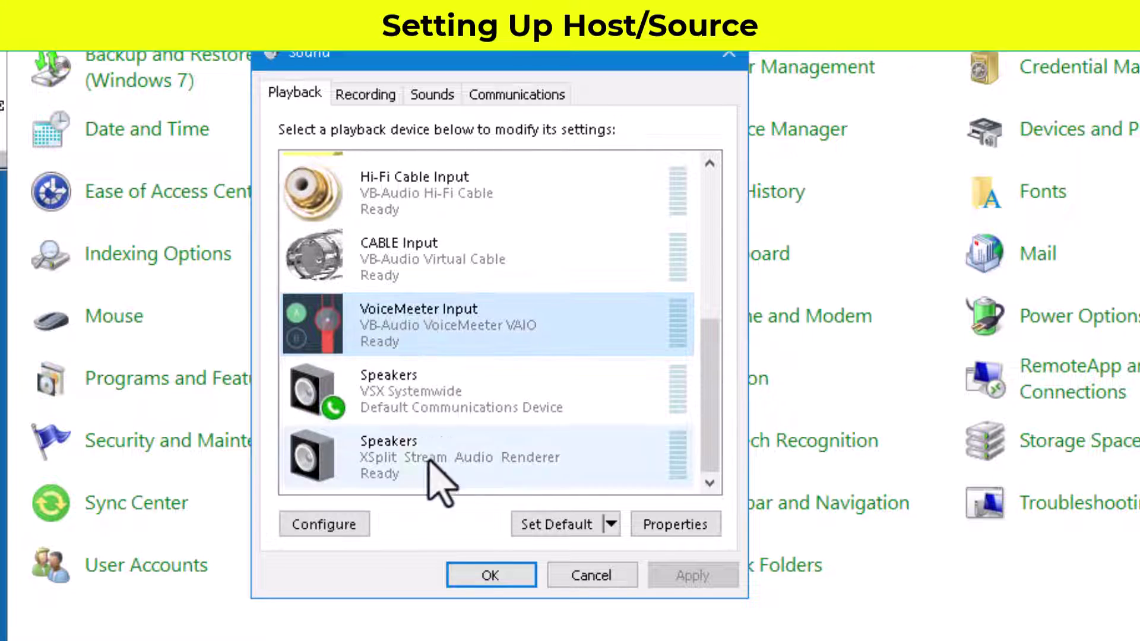
left_click(565, 524)
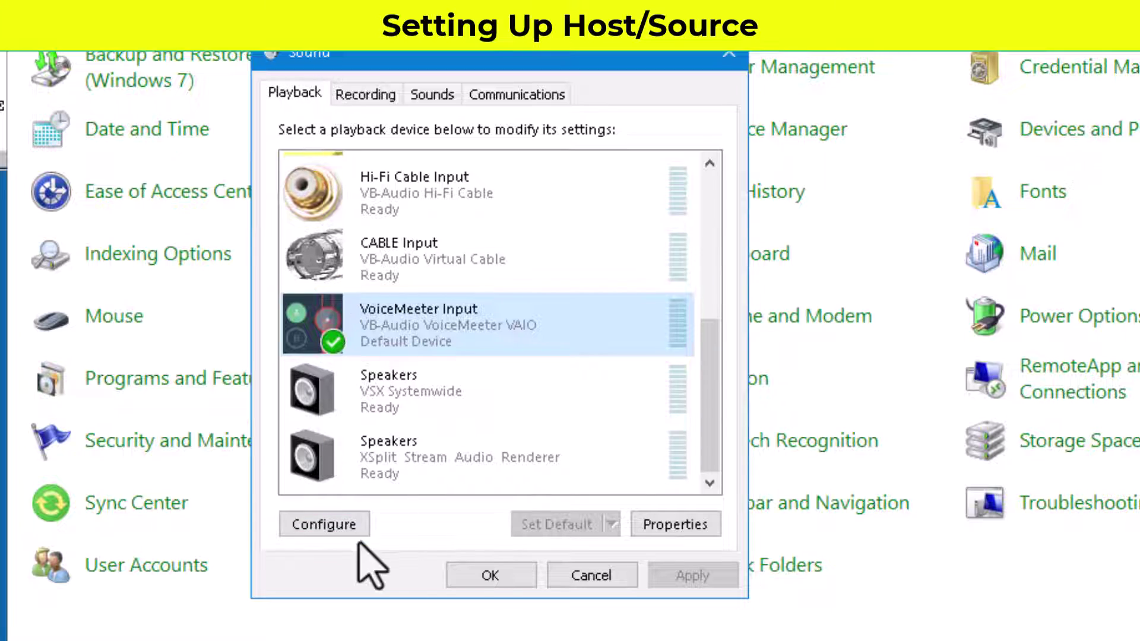
left_click(488, 577)
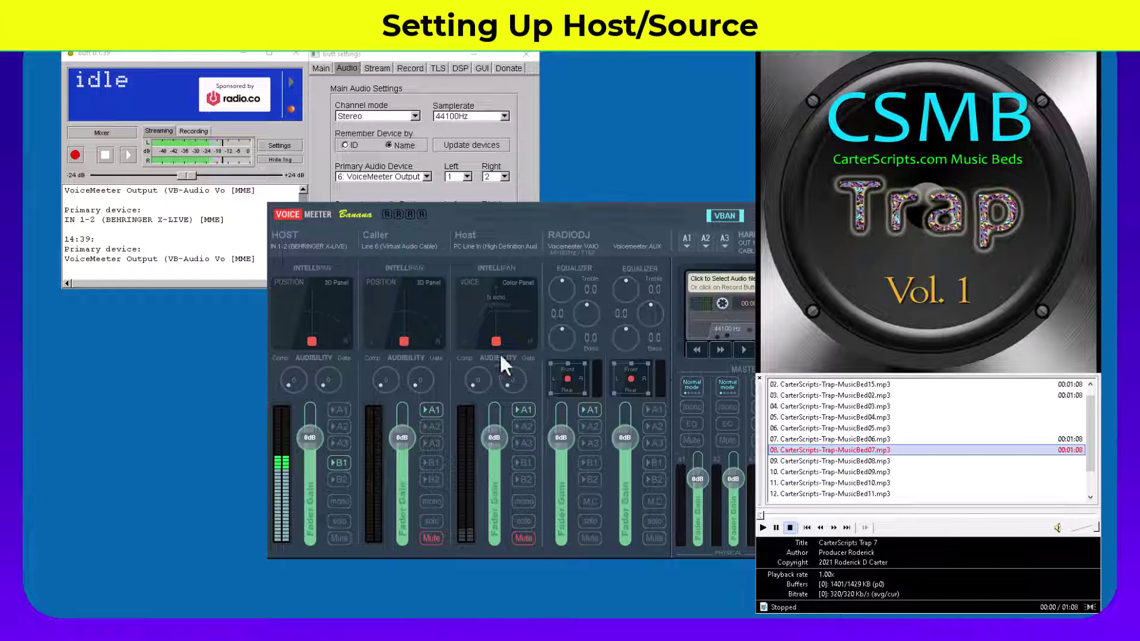
Step: Start MusicBed05 playing and rename Voicemeeter's RADIODJ strip to PC
left_click(589, 411)
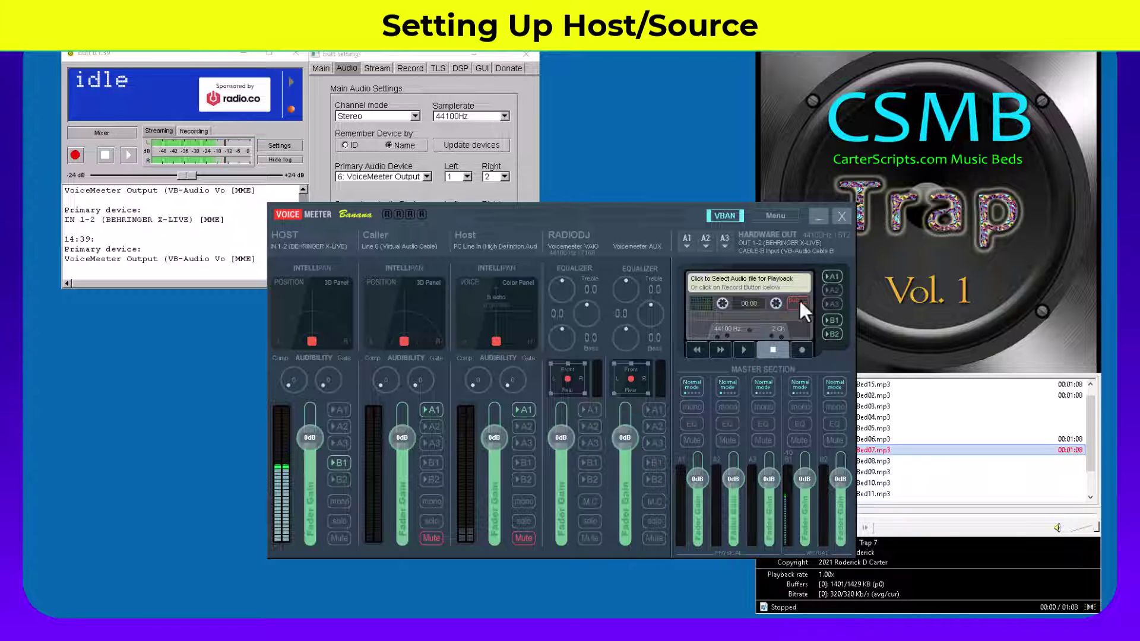
left_click_drag(664, 212, 551, 252)
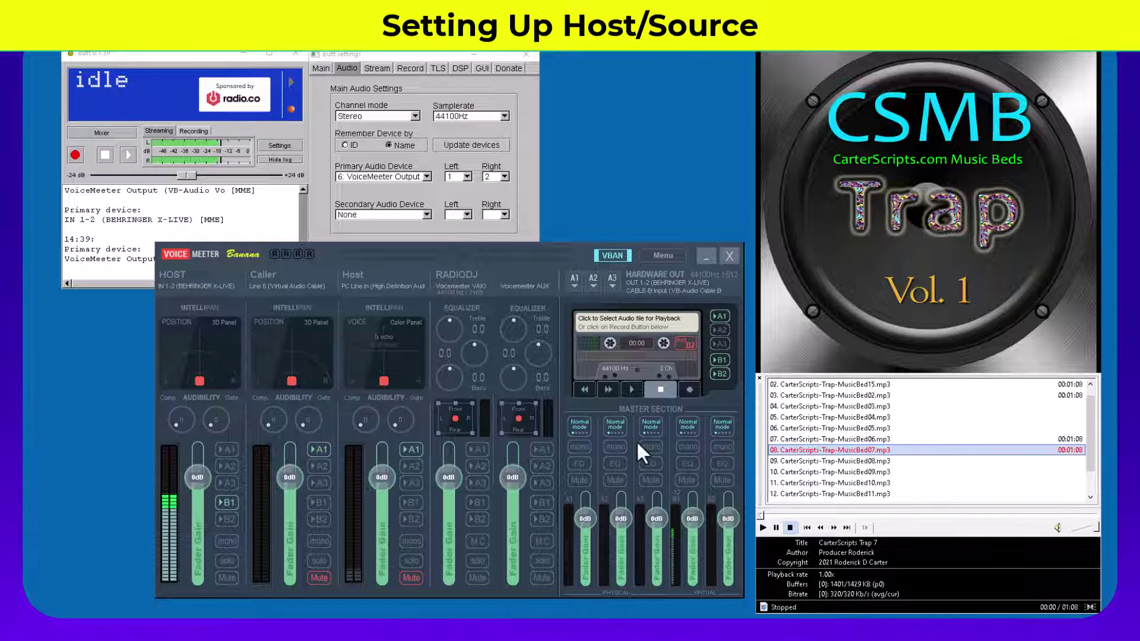
double_click(826, 428)
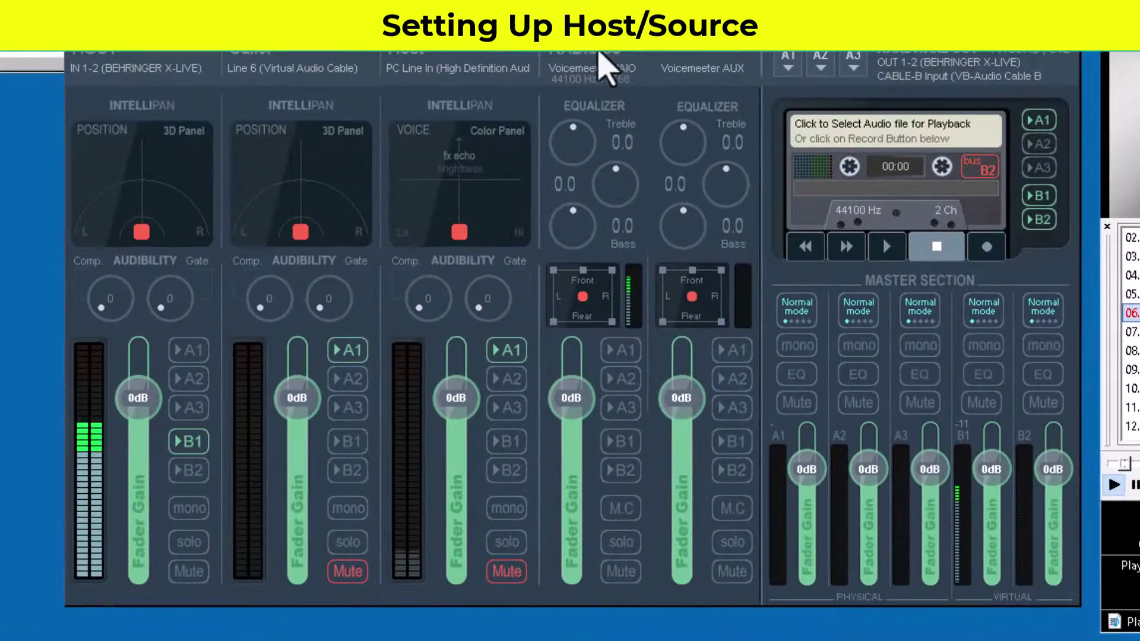
left_click(598, 54)
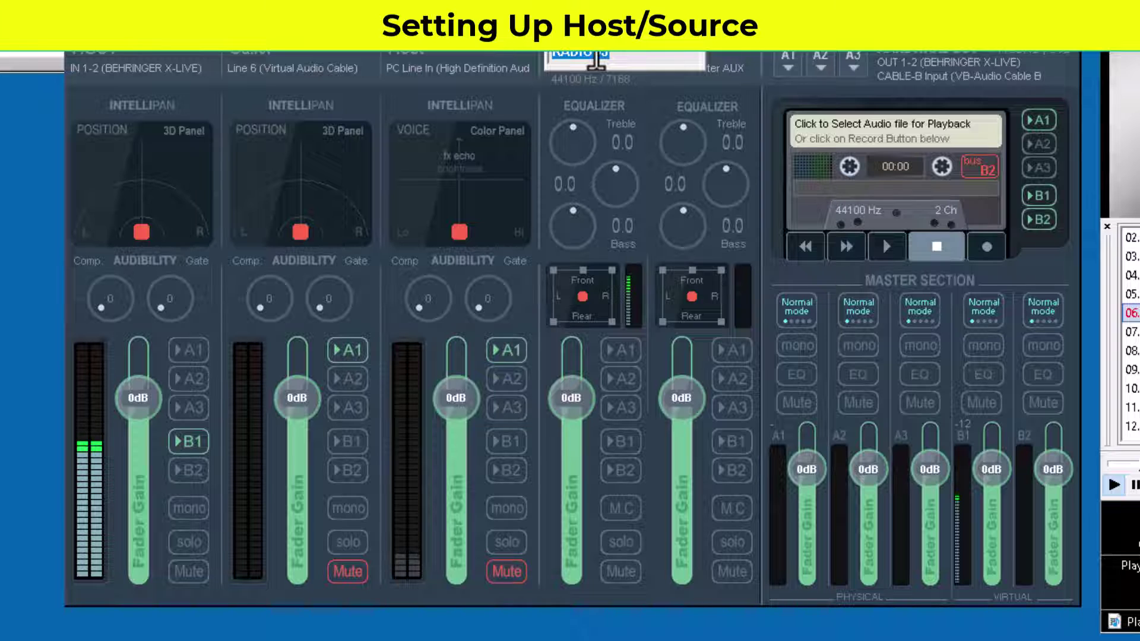
key("Return")
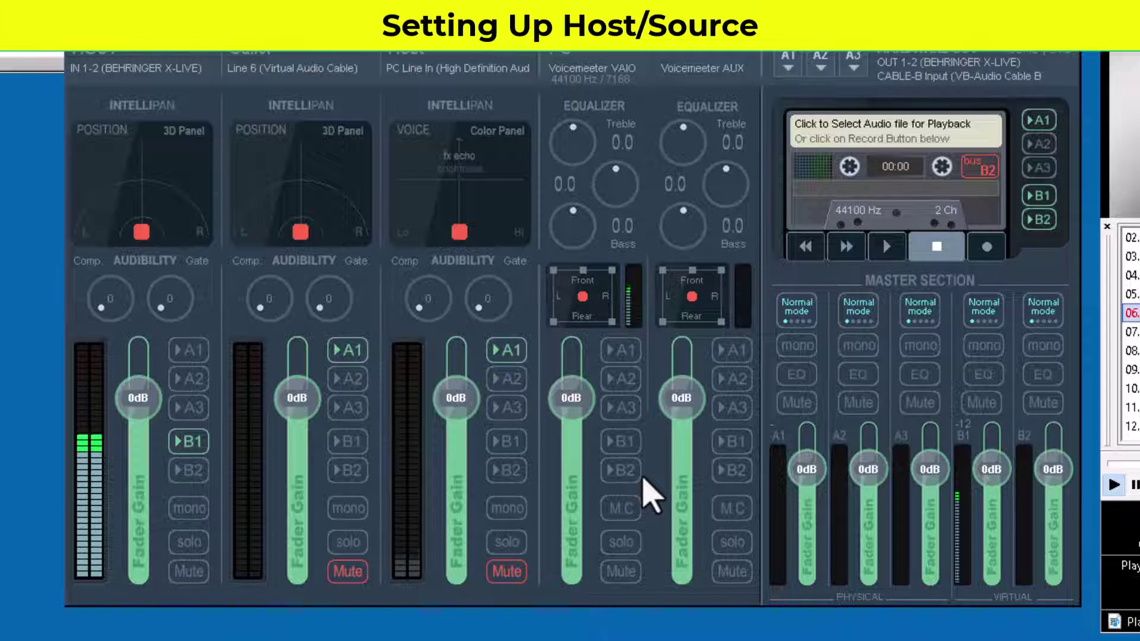
Step: Route the PC strip to B1 and A1, keeping A1 on OUT 1-2 (BEHRINGER X-LIVE)
left_click(619, 444)
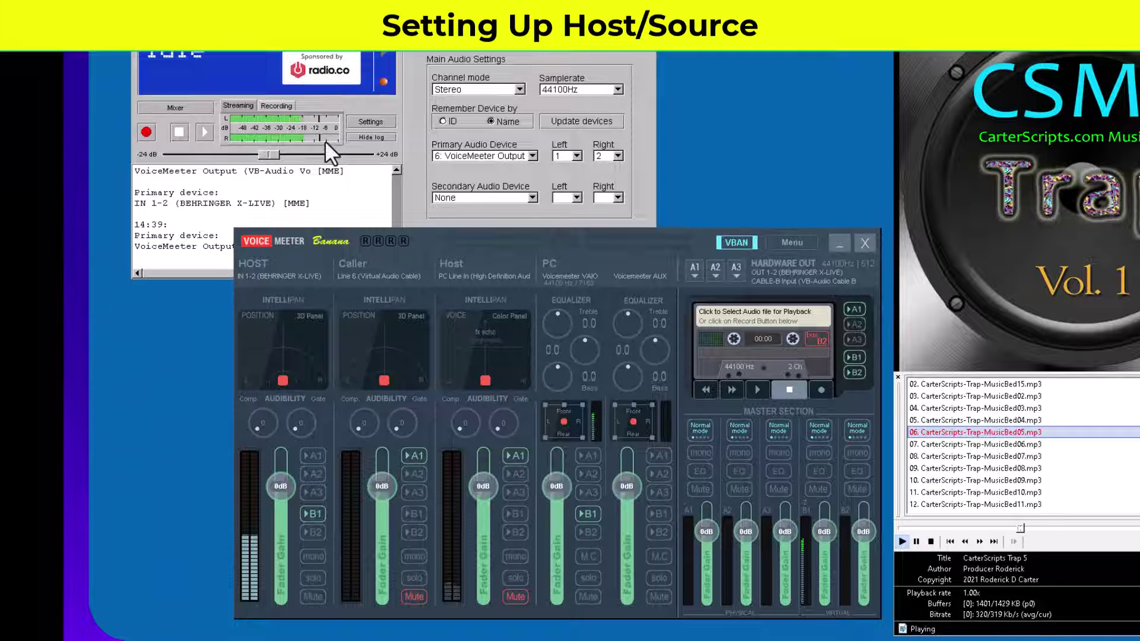
left_click(588, 455)
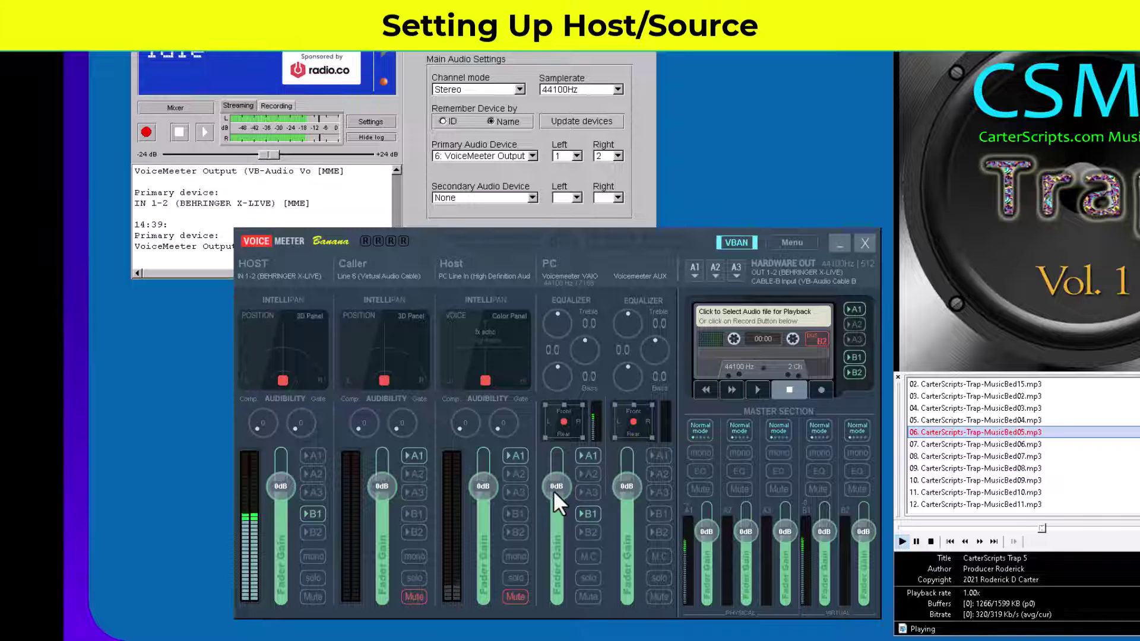
left_click_drag(557, 492, 564, 551)
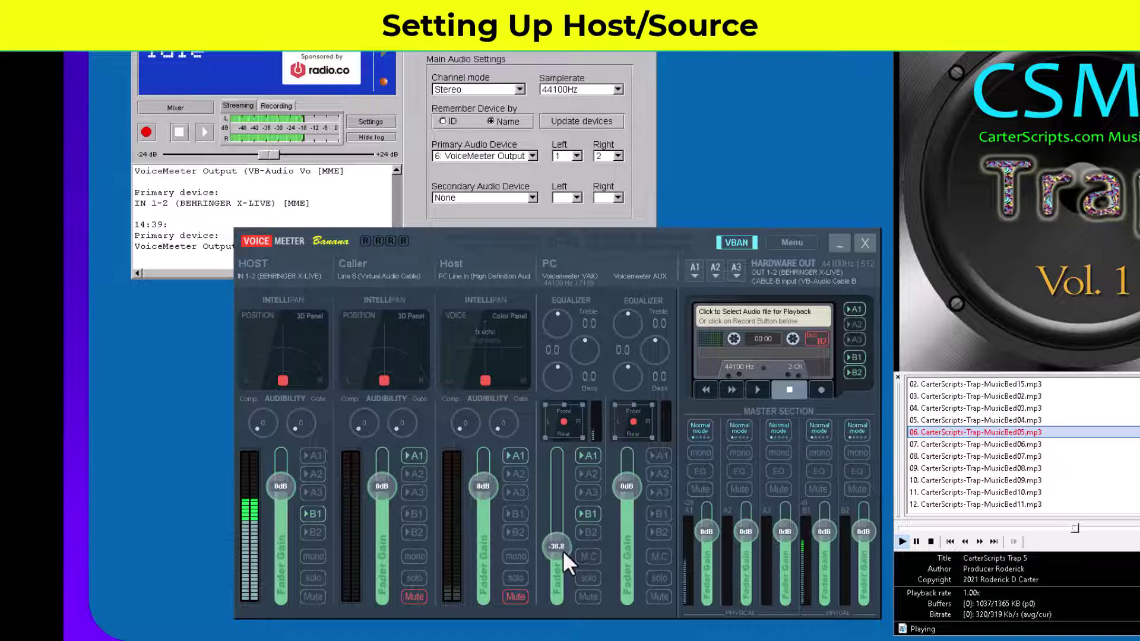
left_click(693, 272)
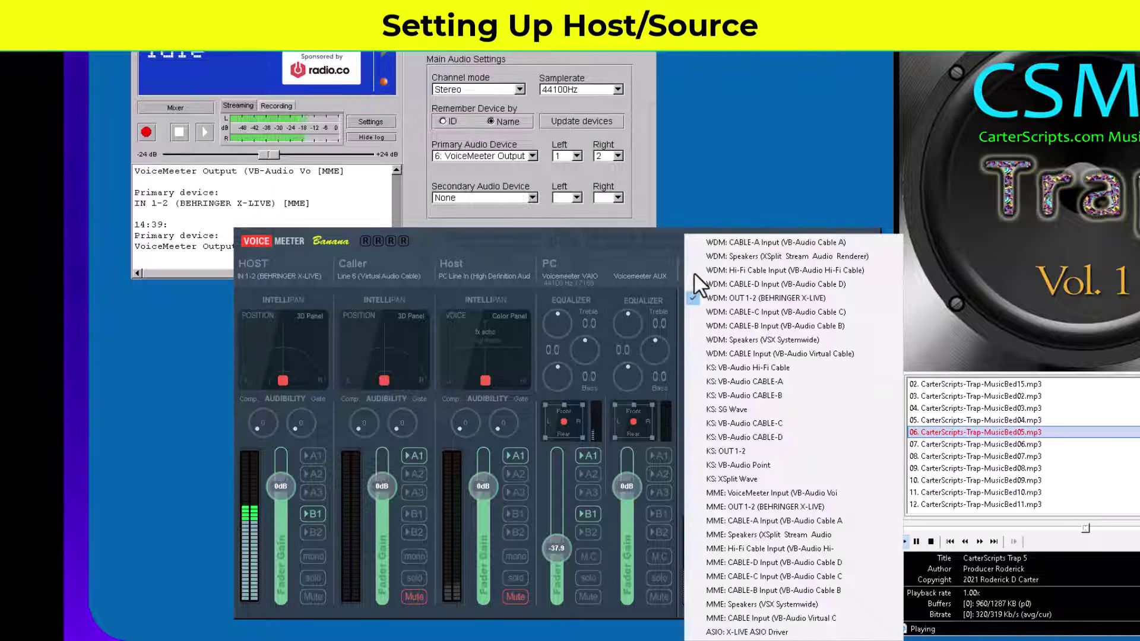
left_click(647, 255)
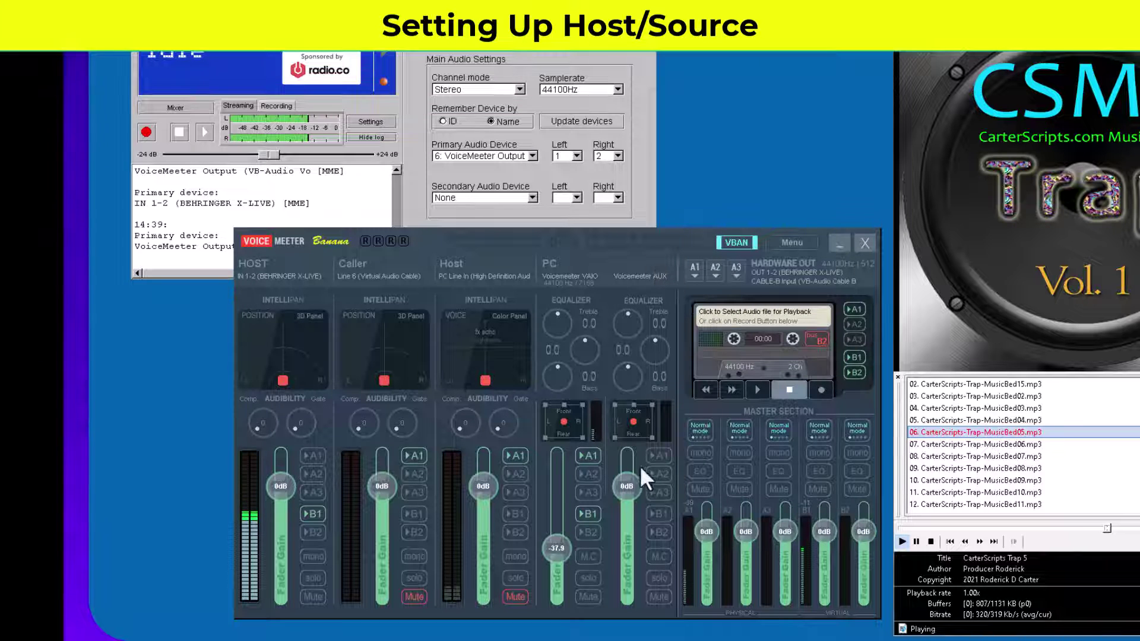
Step: Raise the PC fader to -49.2 dB and stop the music bed
mouse_move(555, 550)
left_mouse_down()
mouse_move(553, 519)
mouse_move(557, 550)
left_mouse_up()
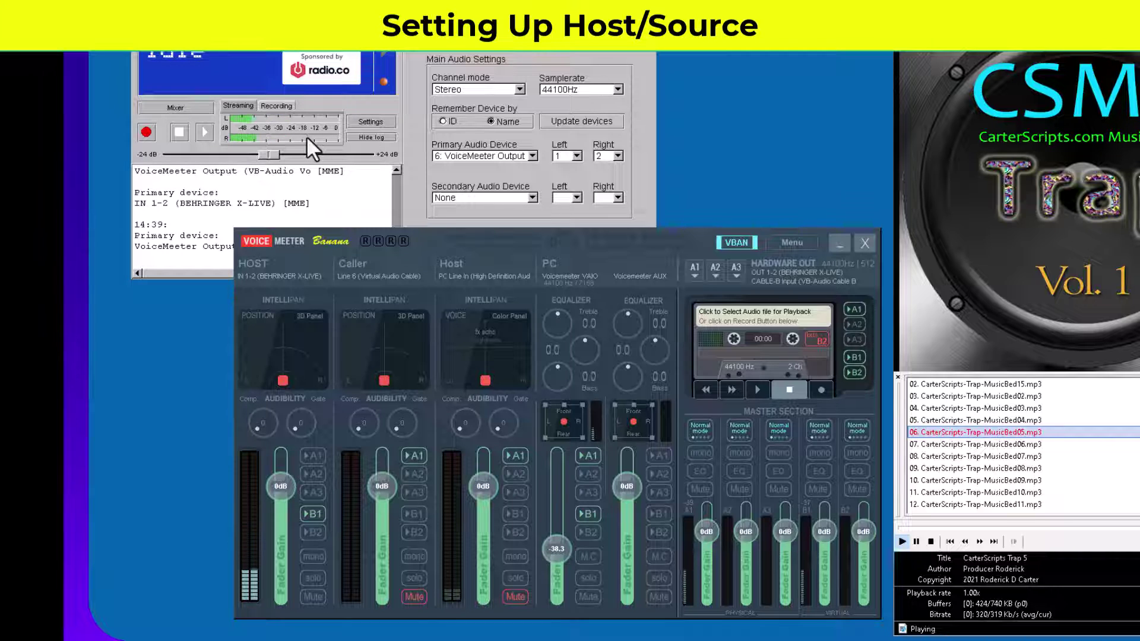
mouse_move(557, 553)
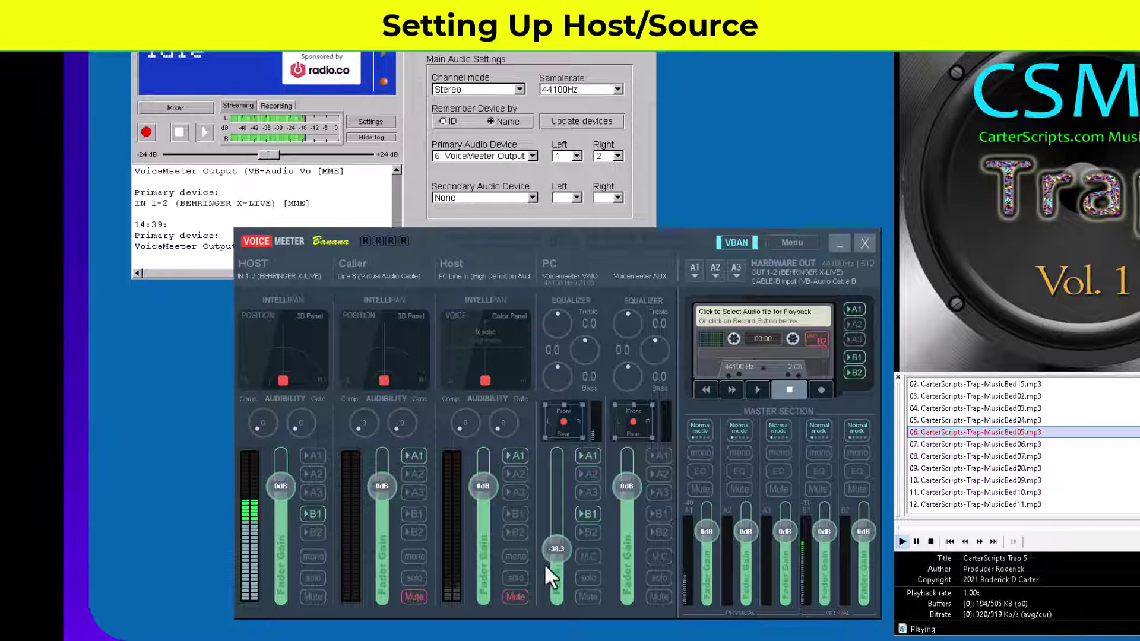
left_click_drag(547, 554, 554, 532)
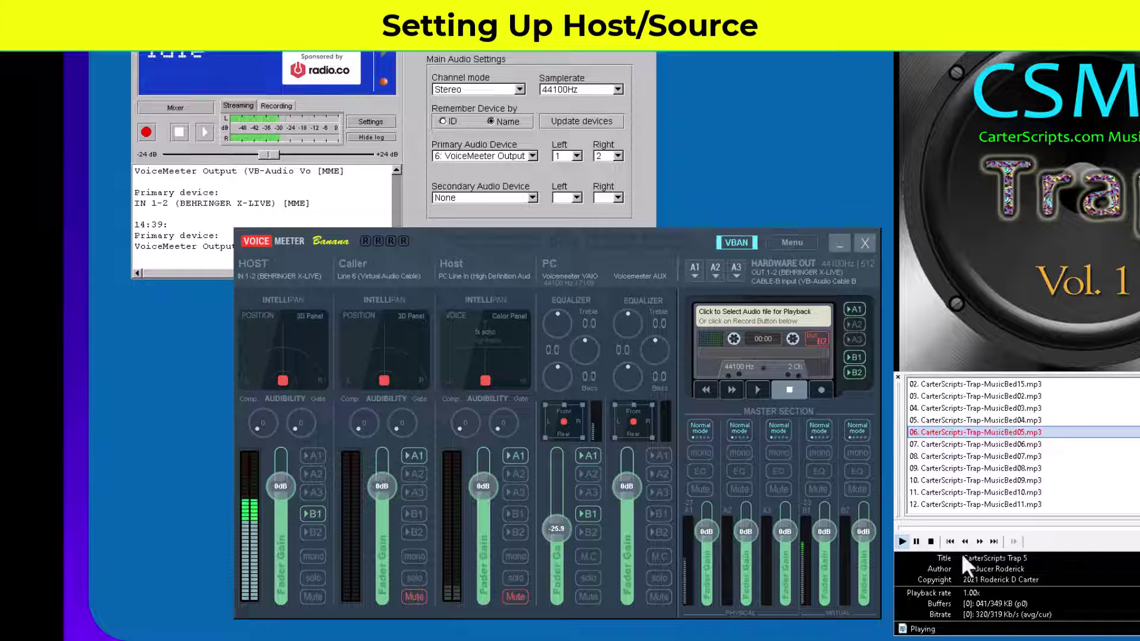
left_click(931, 541)
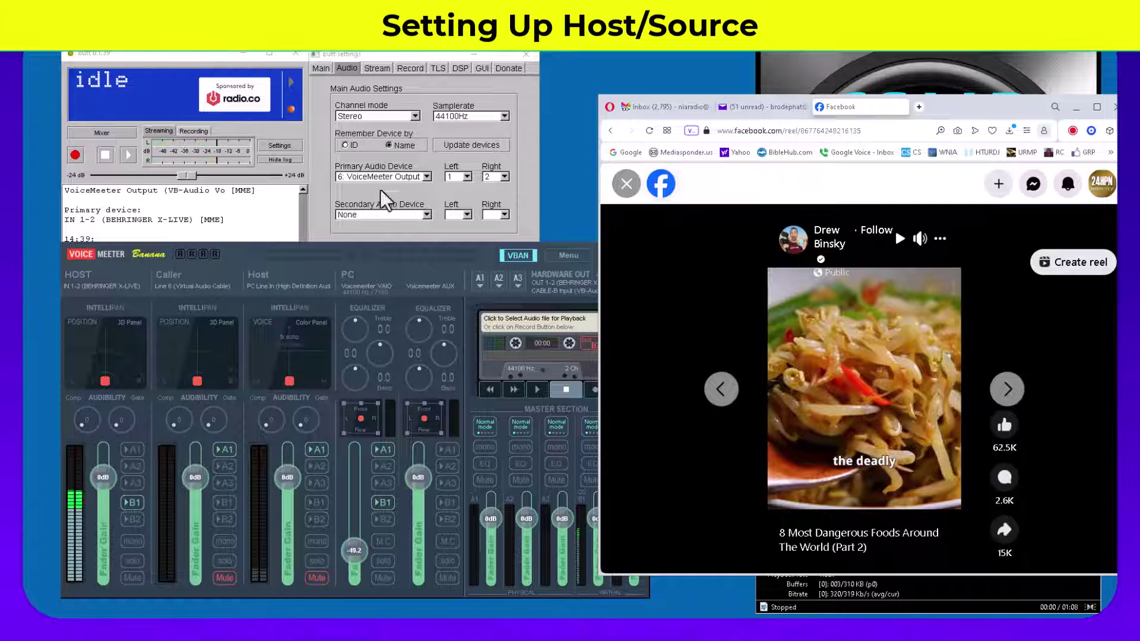
Step: Play the Facebook reel as test audio, set the PC fader to -47.2 dB, then pause
left_click(883, 430)
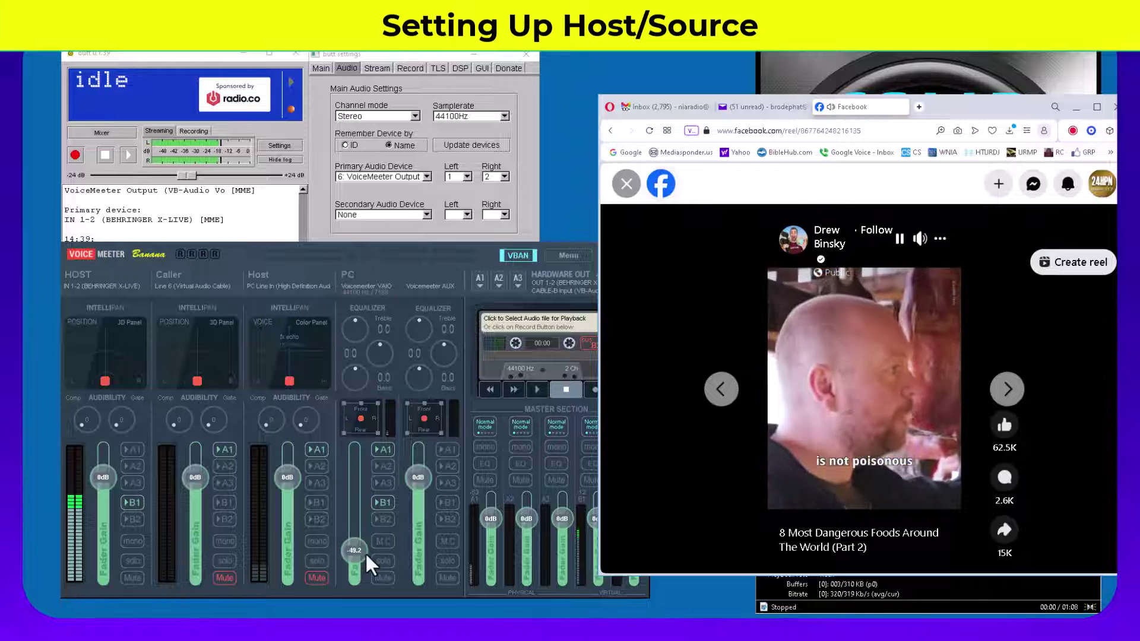
mouse_move(358, 558)
left_mouse_down()
mouse_move(347, 485)
mouse_move(360, 541)
left_mouse_up()
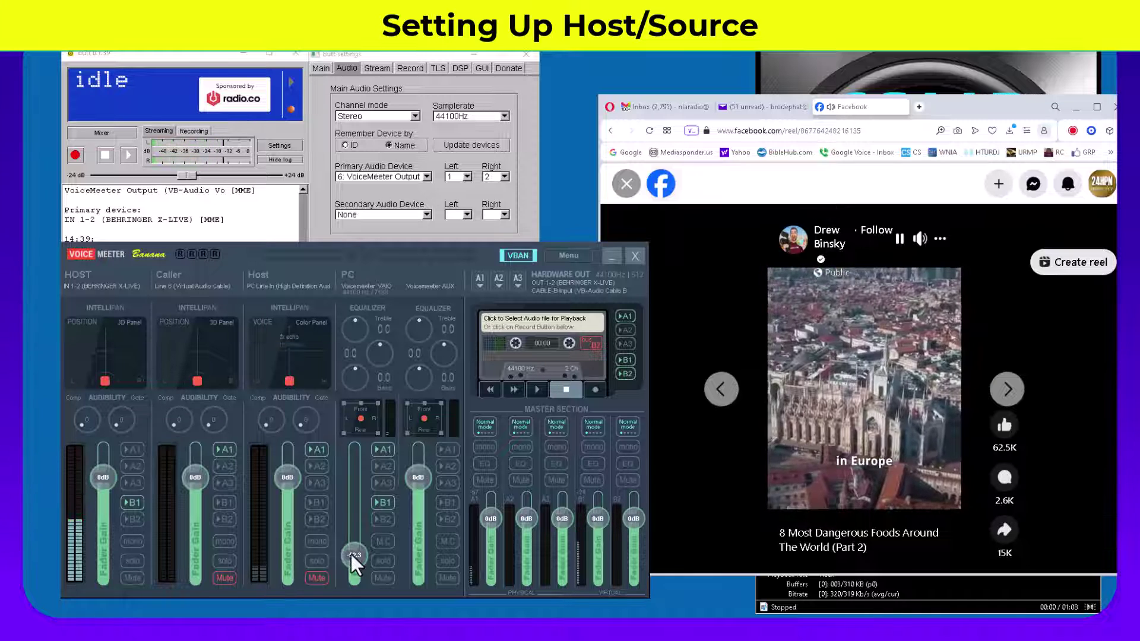
mouse_move(351, 554)
left_mouse_down()
mouse_move(348, 519)
mouse_move(354, 547)
left_mouse_up()
left_click(906, 406)
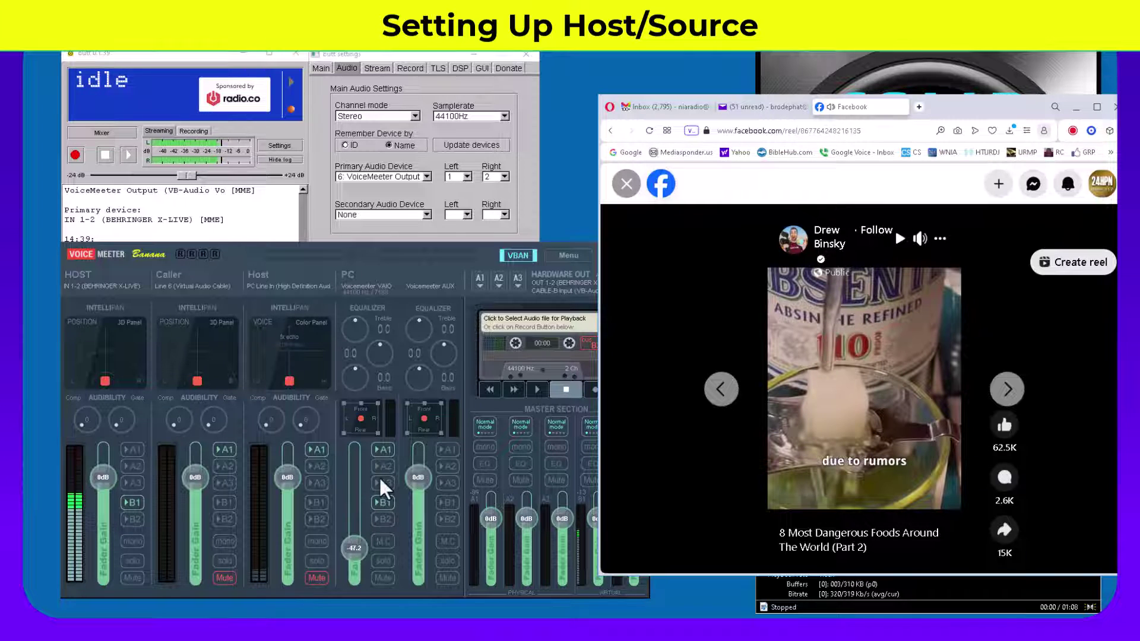
Step: Close the BUTT settings window and minimize the browser
left_click(176, 66)
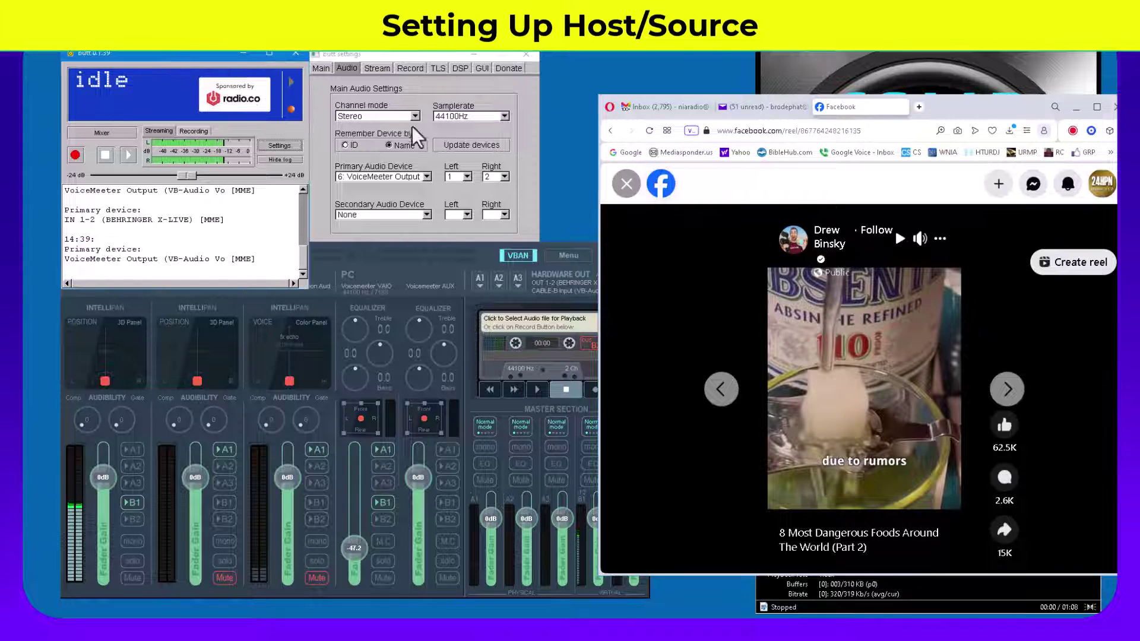
left_click(280, 146)
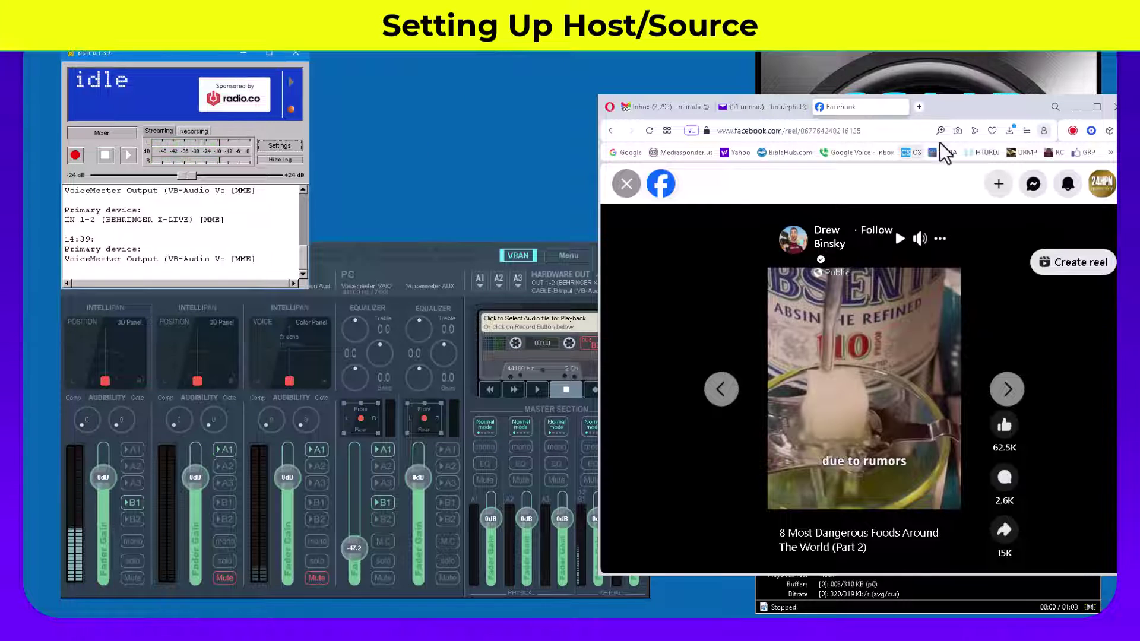
left_click(1075, 108)
Step: Close the music player, minimize Voicemeeter and centre the BUTT window
left_click(1034, 37)
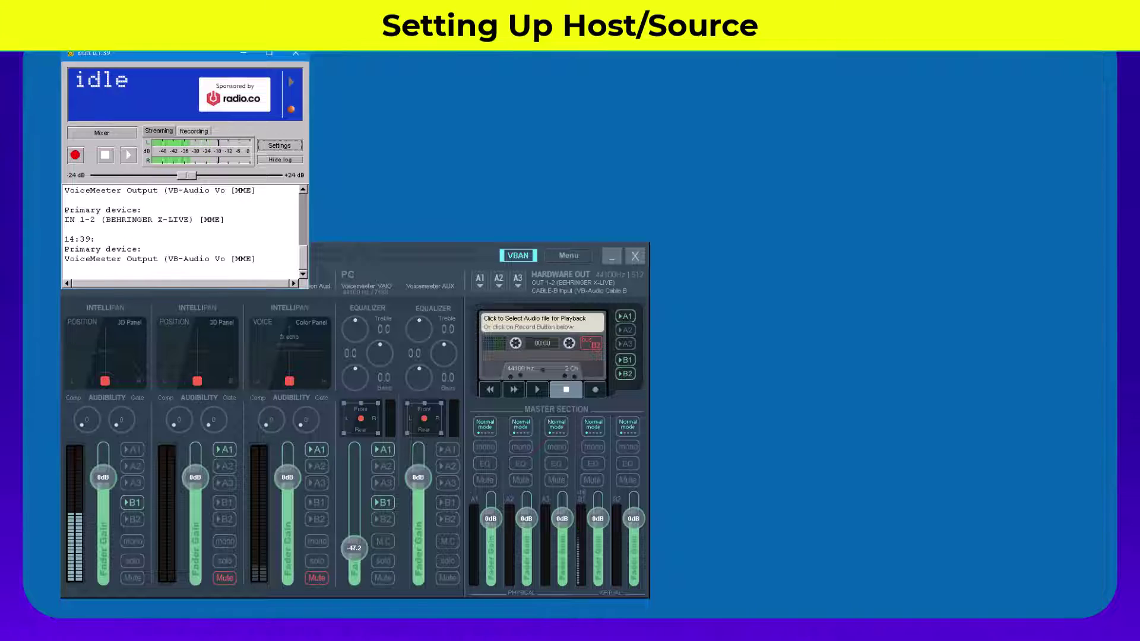
left_click(611, 260)
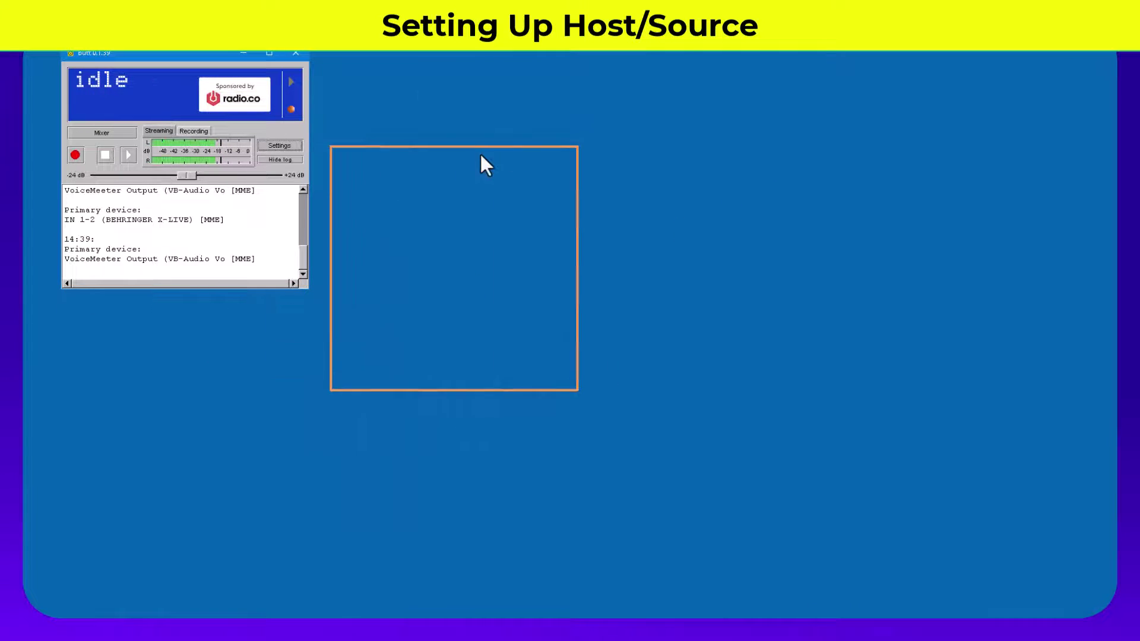
left_click_drag(500, 124, 496, 137)
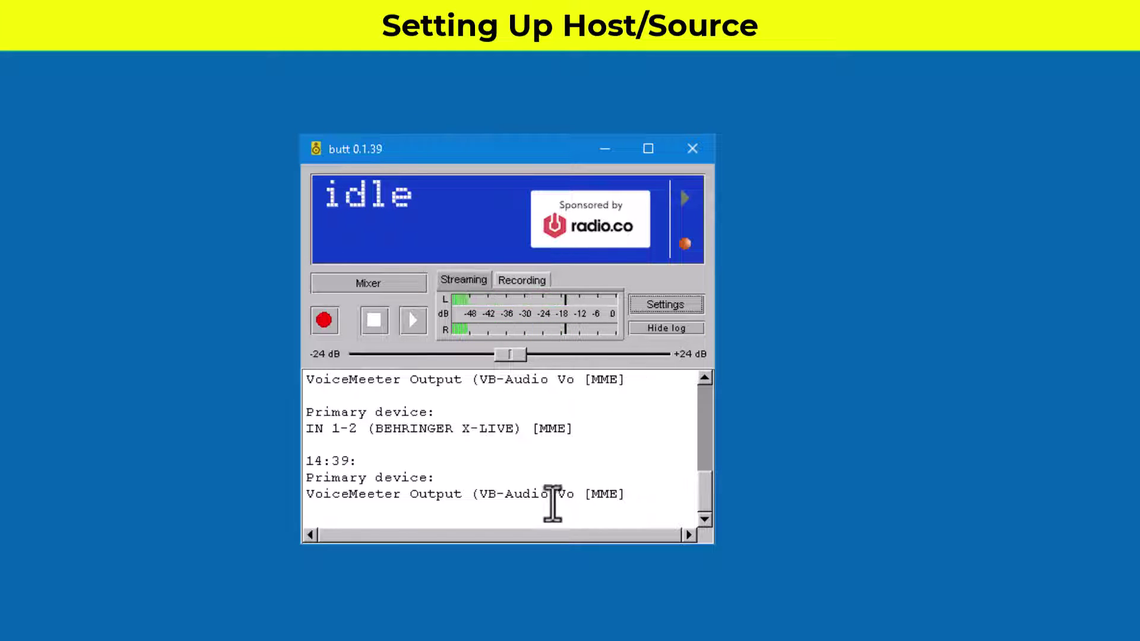
Step: In BUTT's Main settings, select the Remote DJ server and review its details without changes
left_click(665, 305)
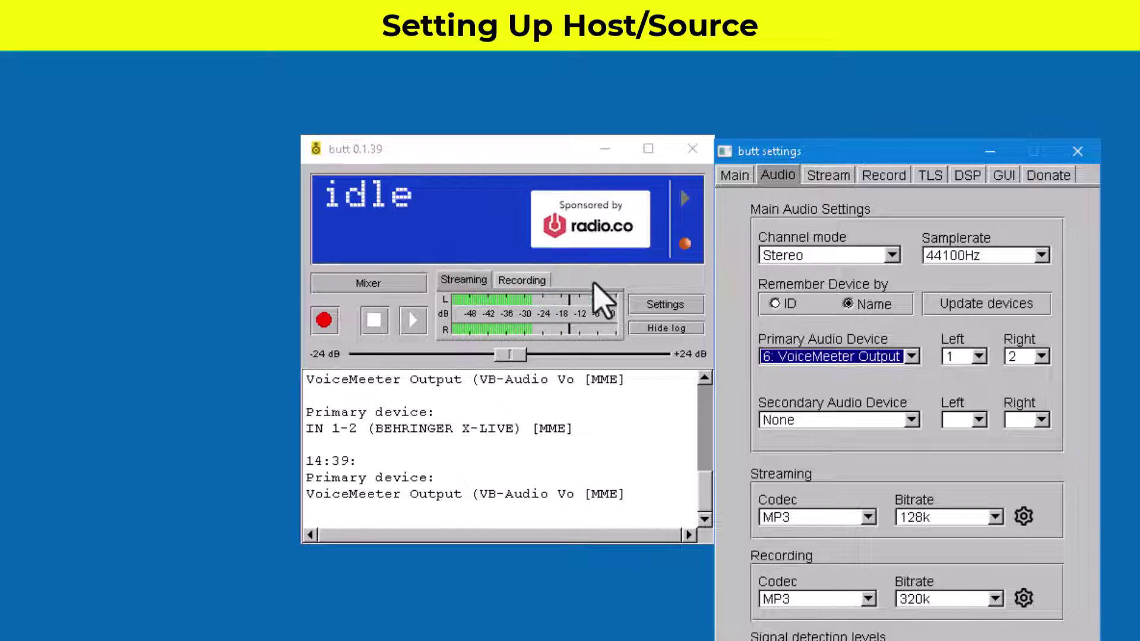
left_click(737, 175)
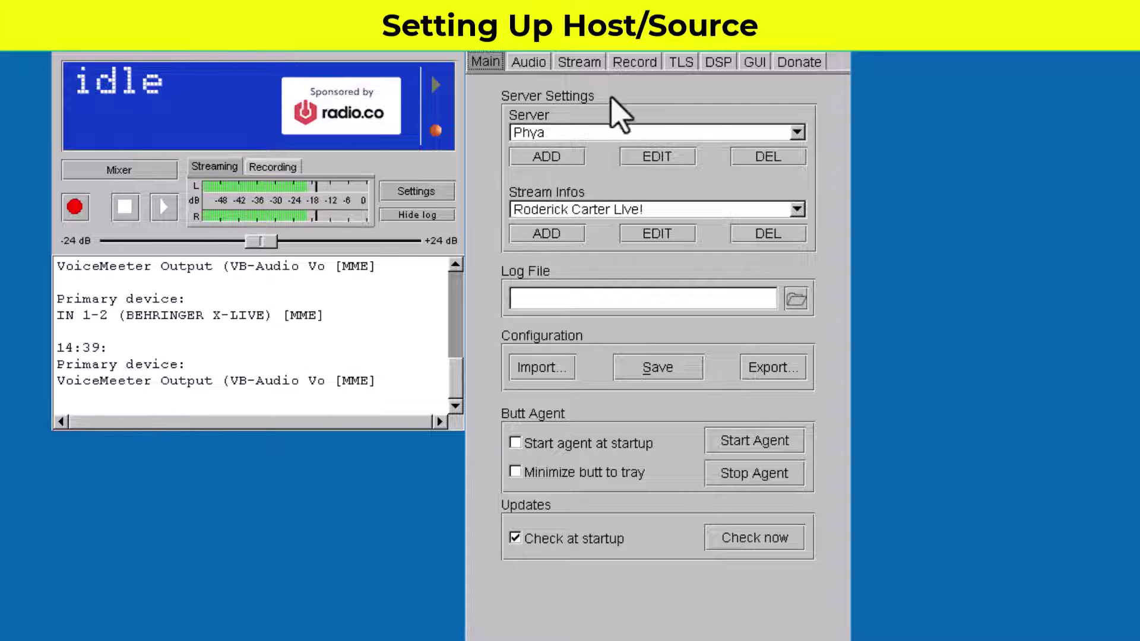
left_click(797, 133)
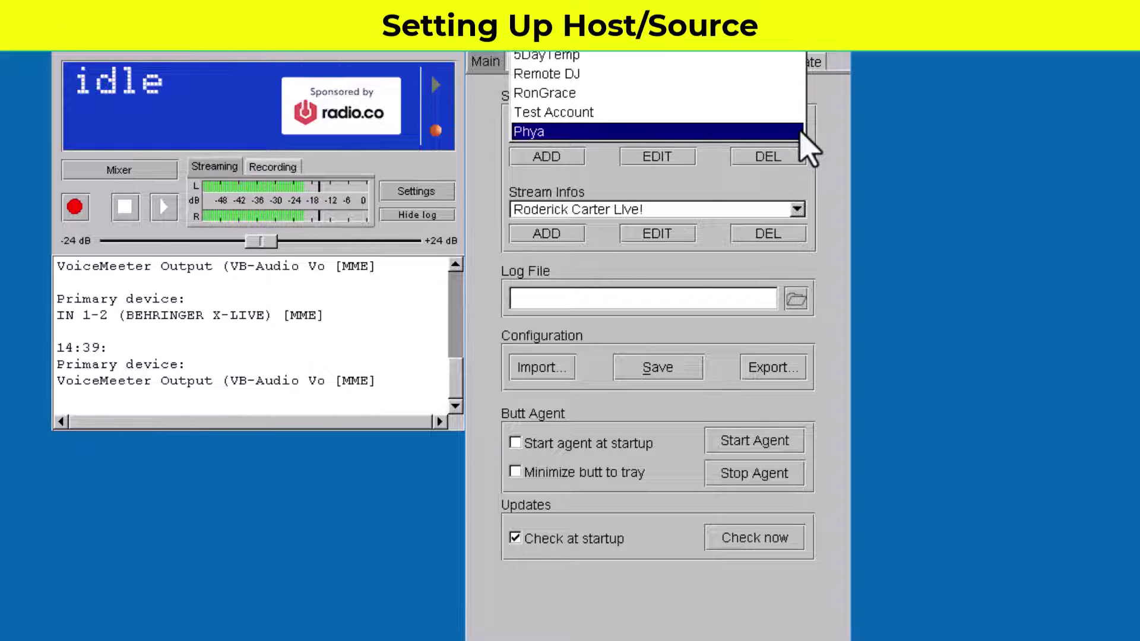
left_click(562, 81)
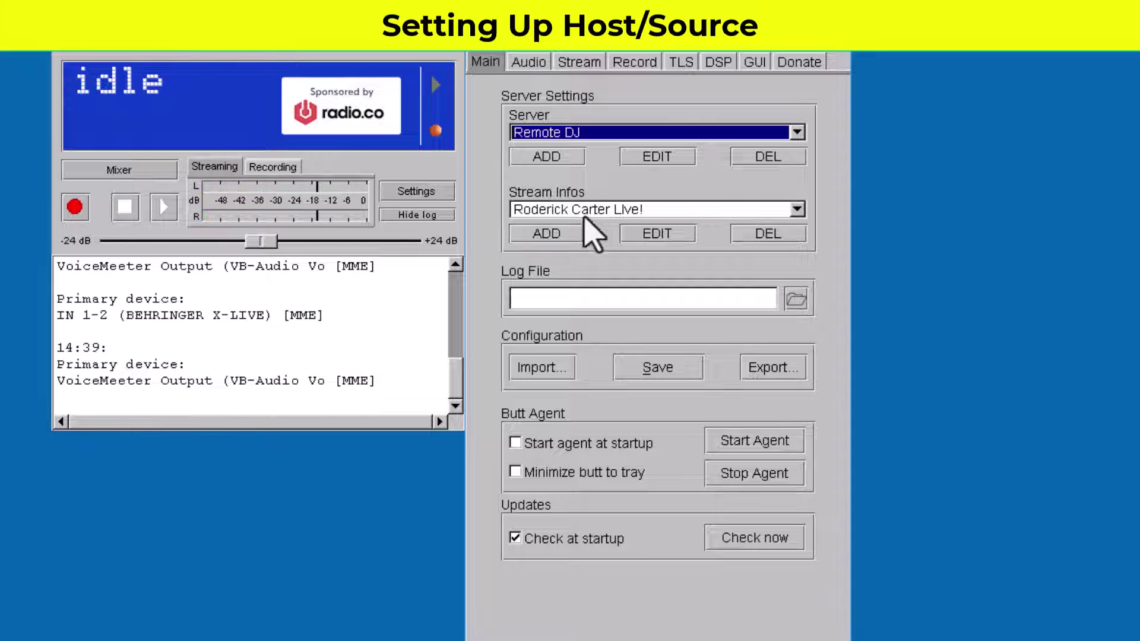
left_click(659, 156)
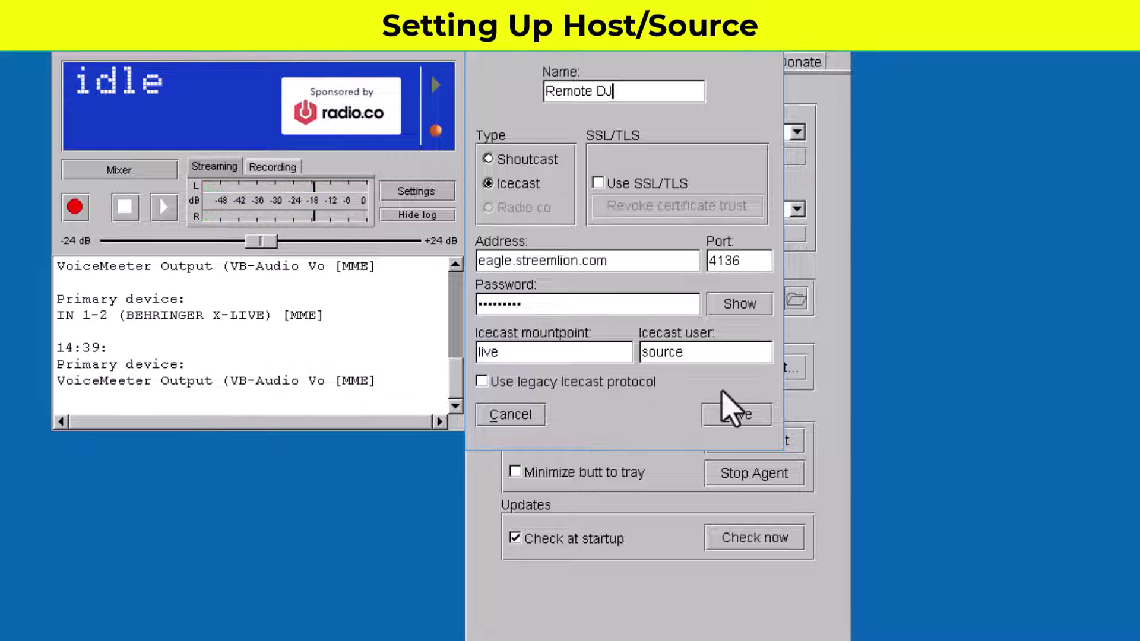
left_click(509, 415)
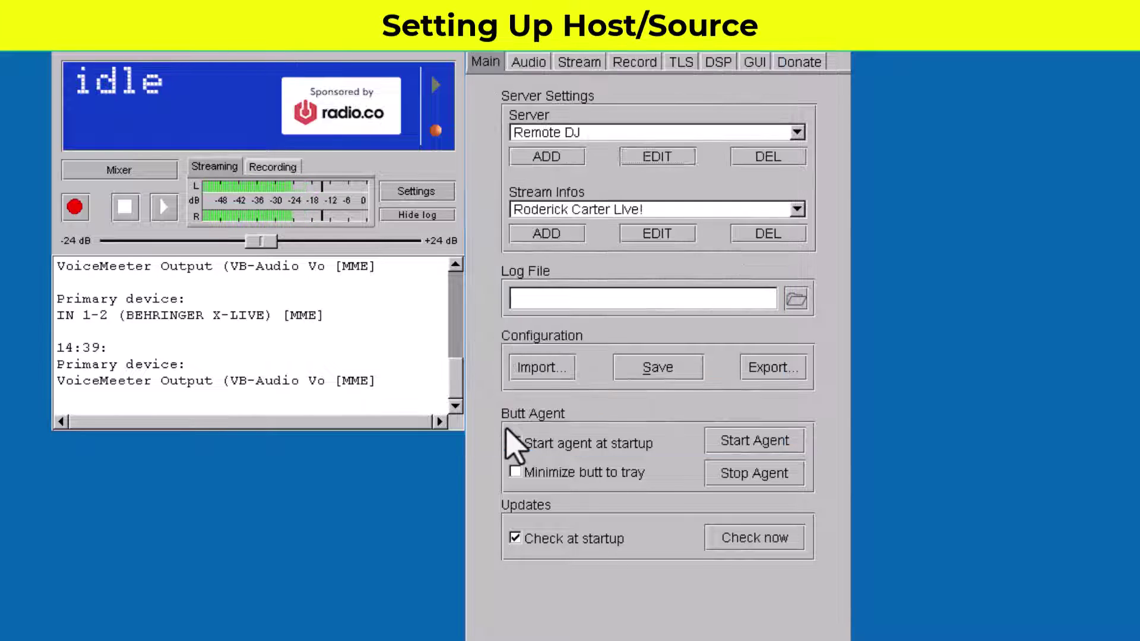
Step: Add a new server profile, replacing the placeholder name with 90.5FM
left_click(555, 155)
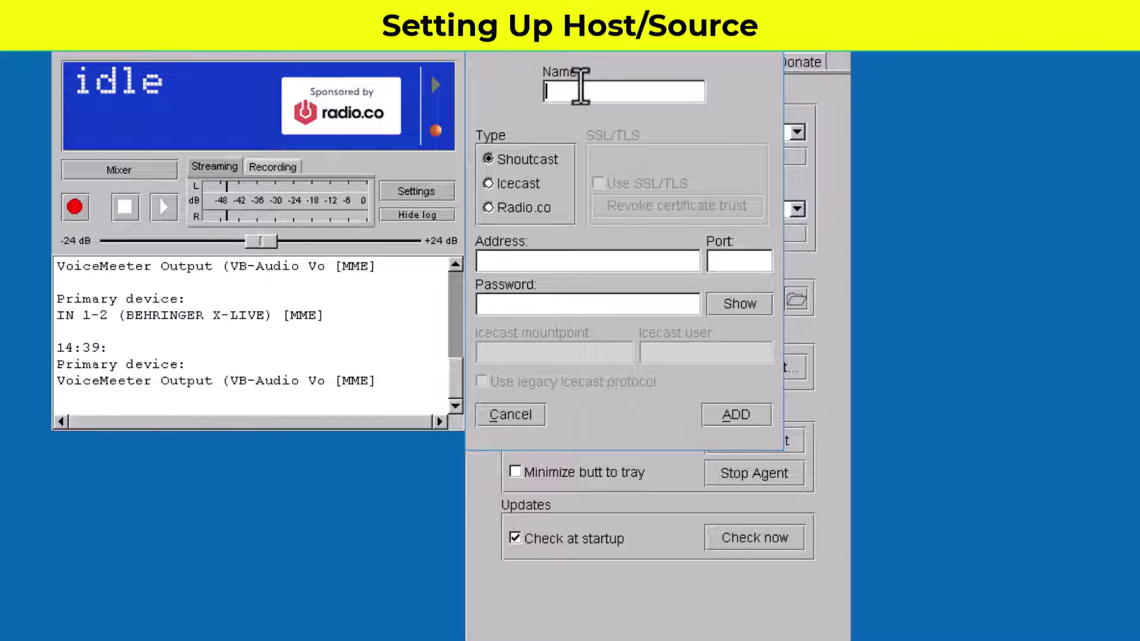
type("N")
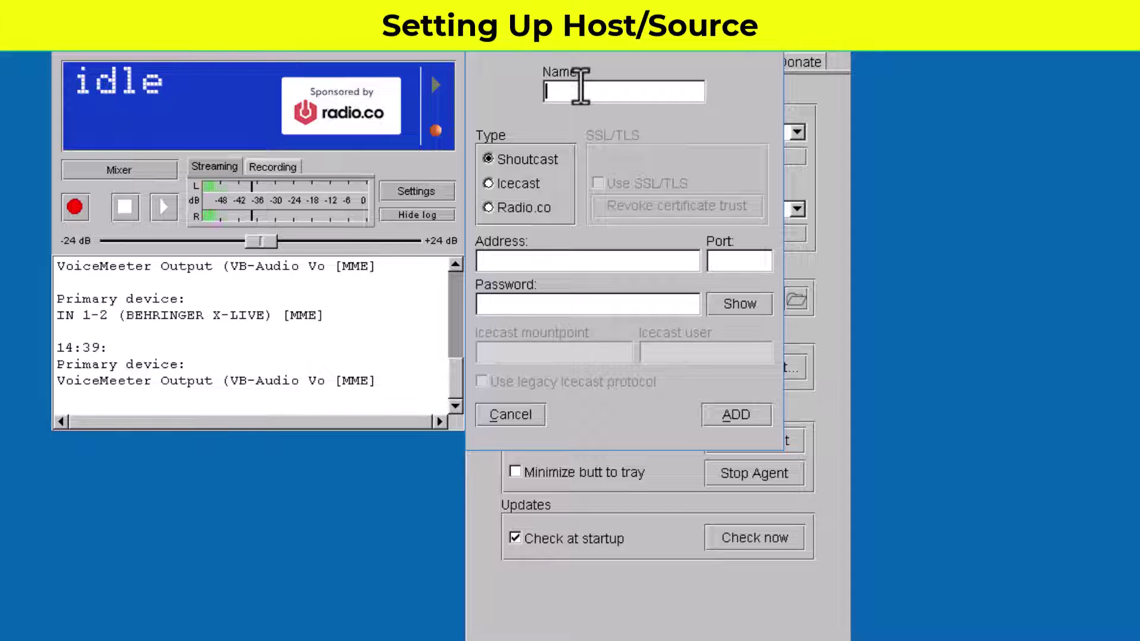
type("Remo")
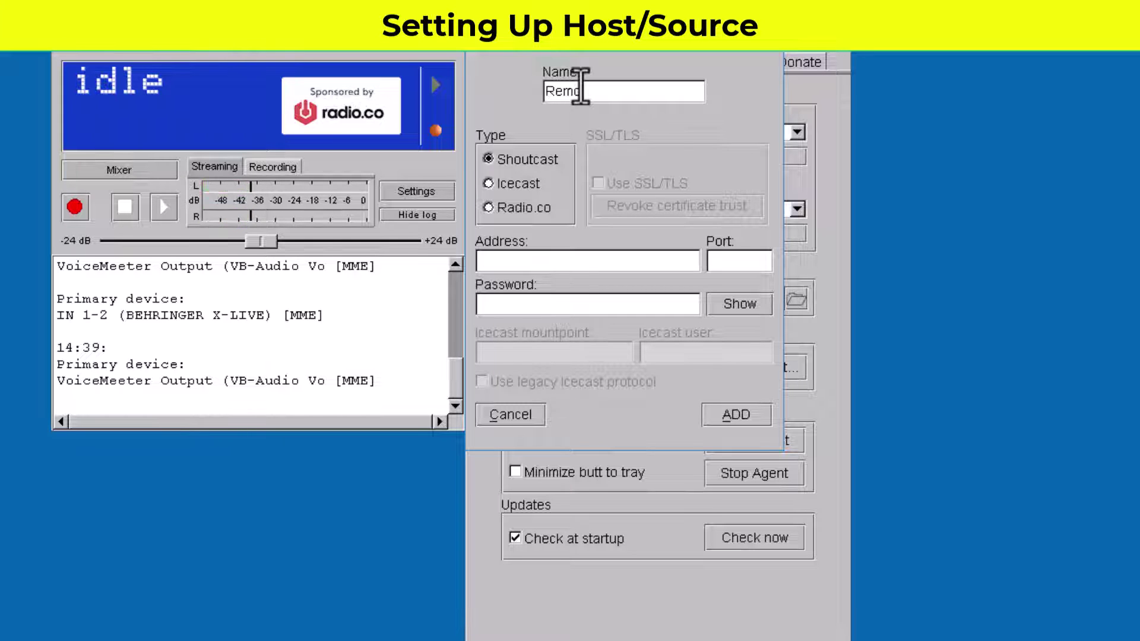
type("te Host")
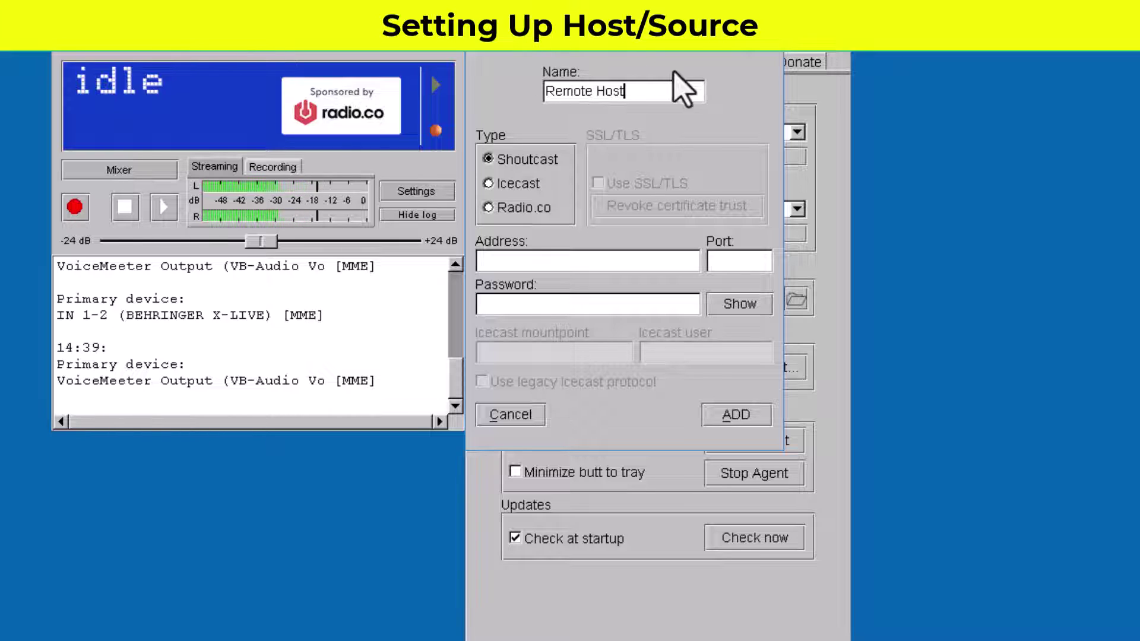
key("ctrl+a")
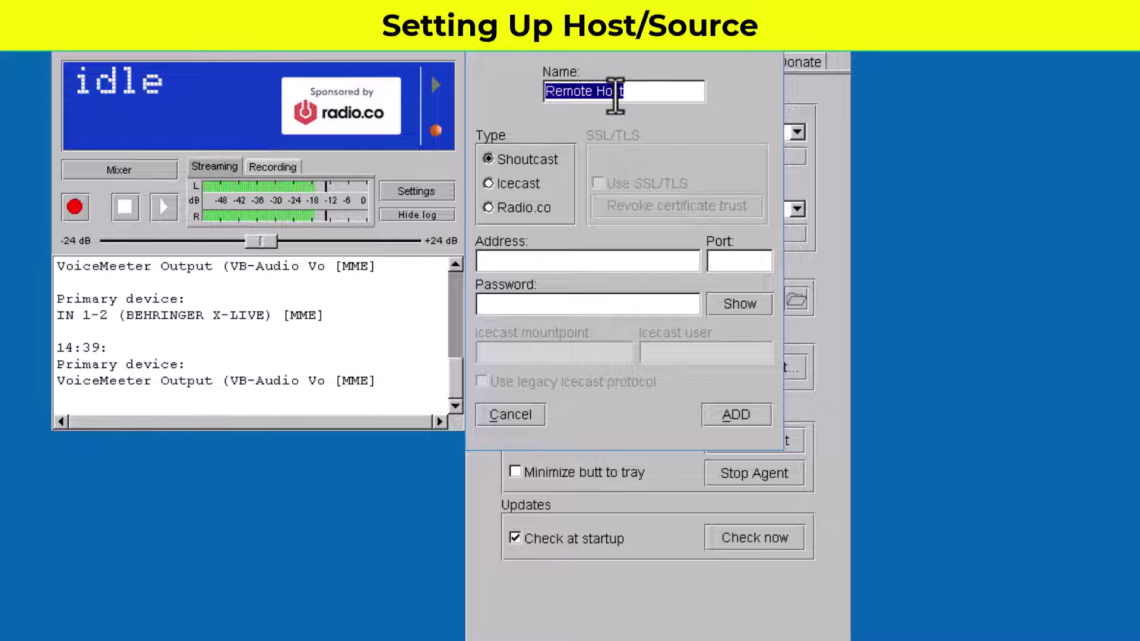
type("90.5")
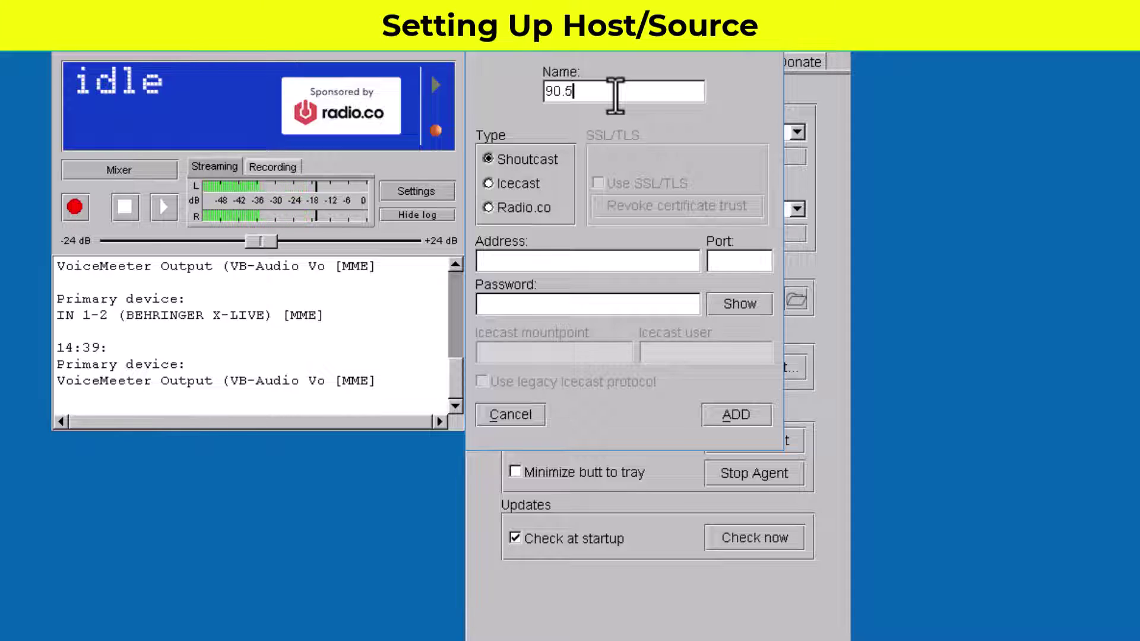
type("FM")
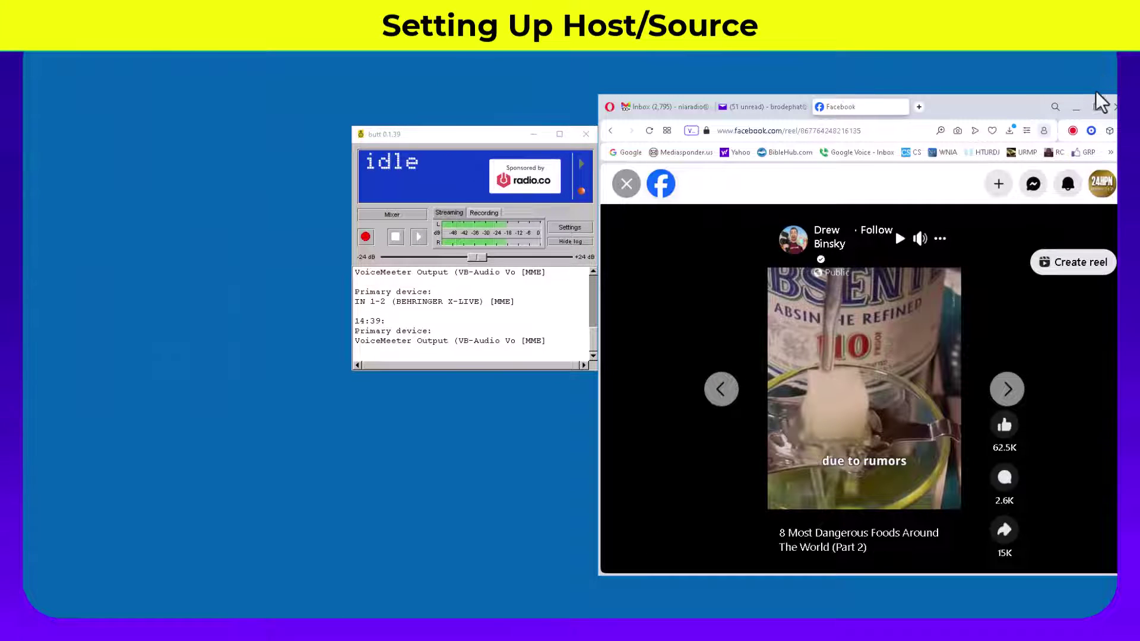
Step: Copy cheetah.streemlion.com from the first live source's Server IP in the Streamlion panel
left_click(1096, 107)
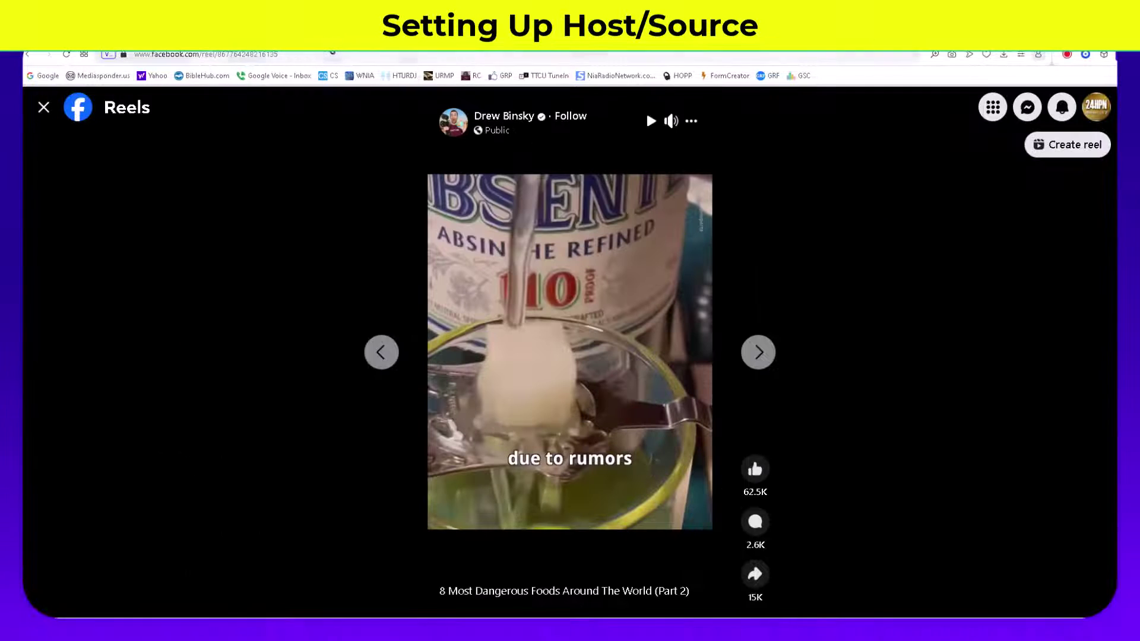
left_click(331, 50)
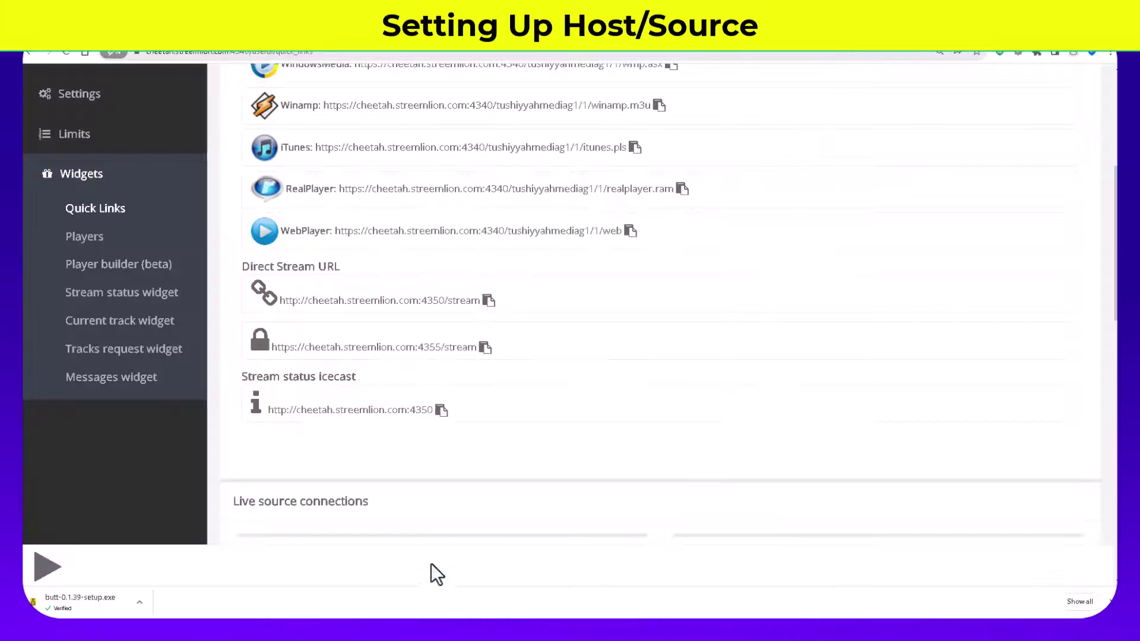
scroll(488, 354, "up", 5)
scroll(490, 355, "down", 14)
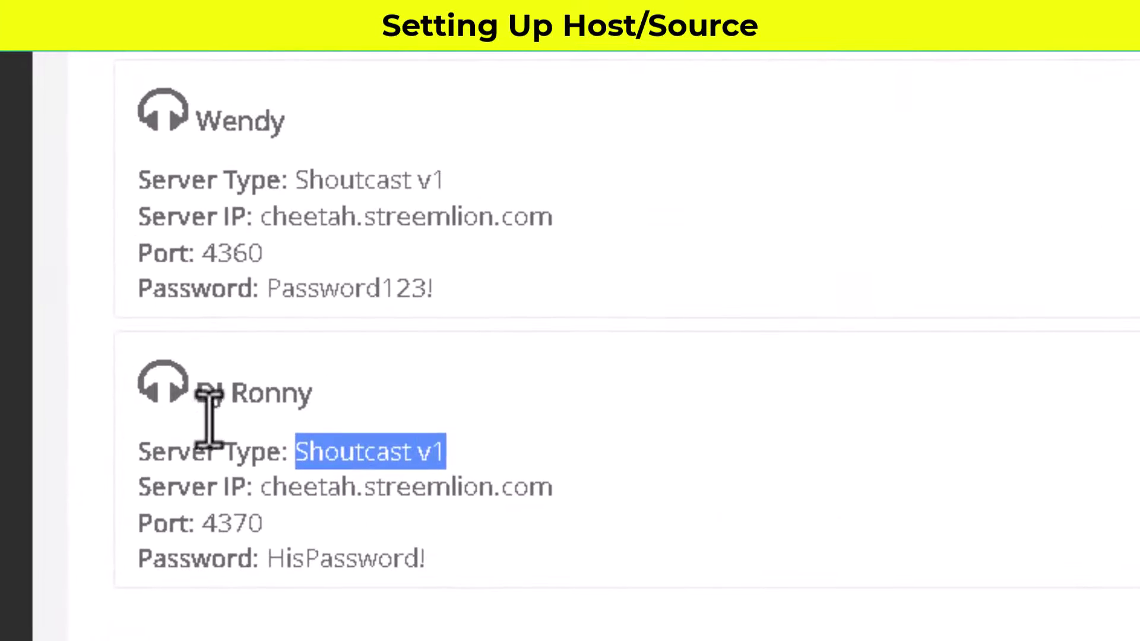
left_click(449, 182)
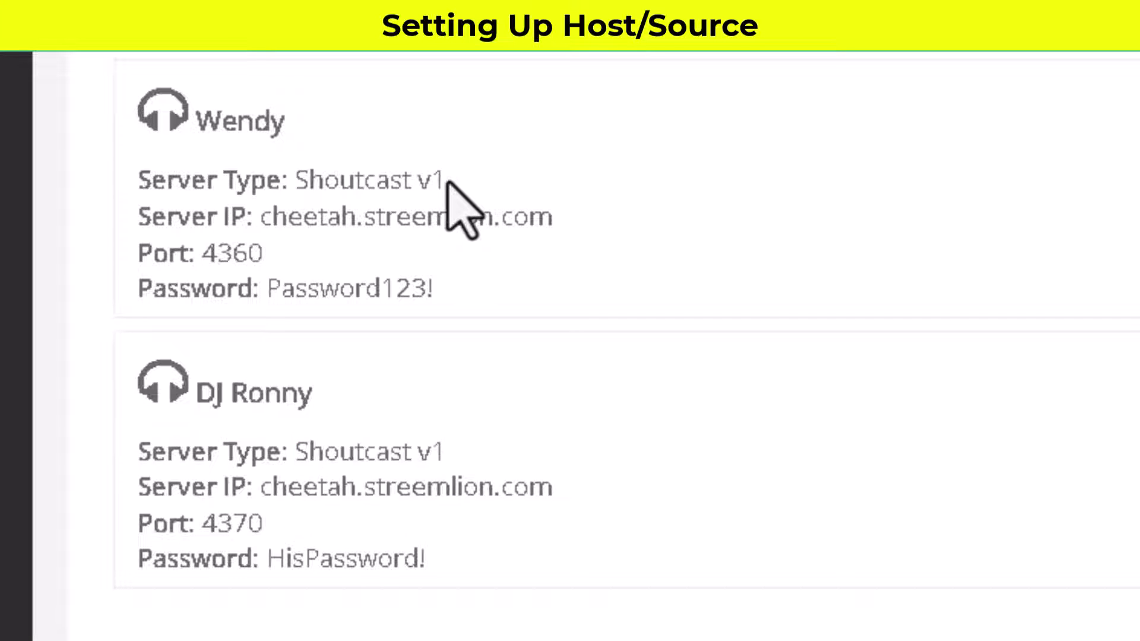
scroll(598, 288, "up", 5)
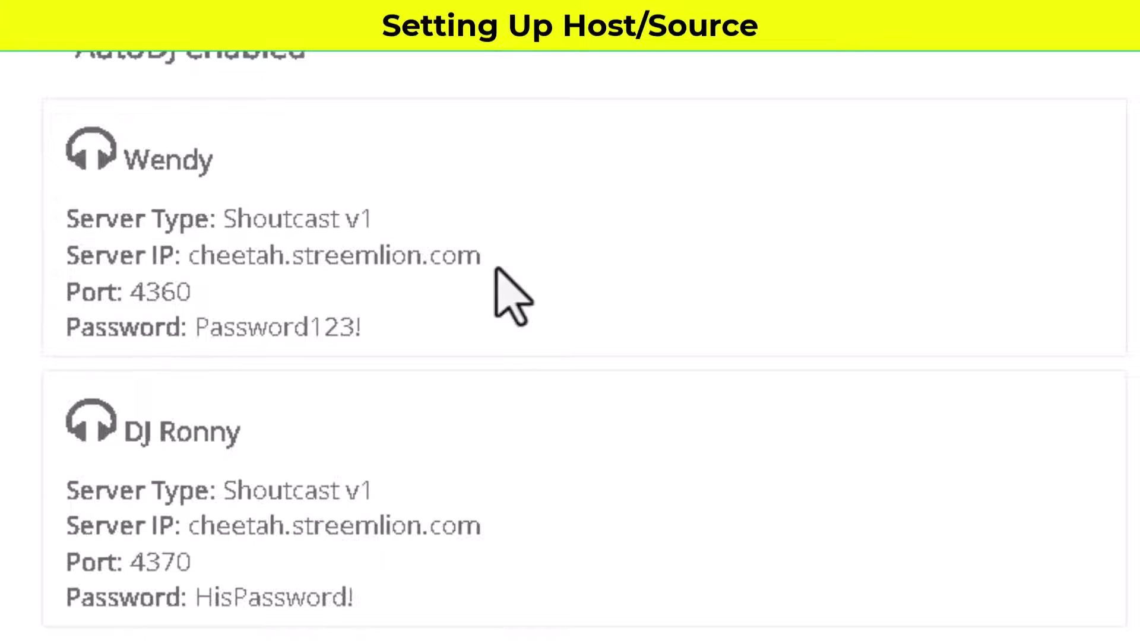
left_click_drag(482, 260, 187, 264)
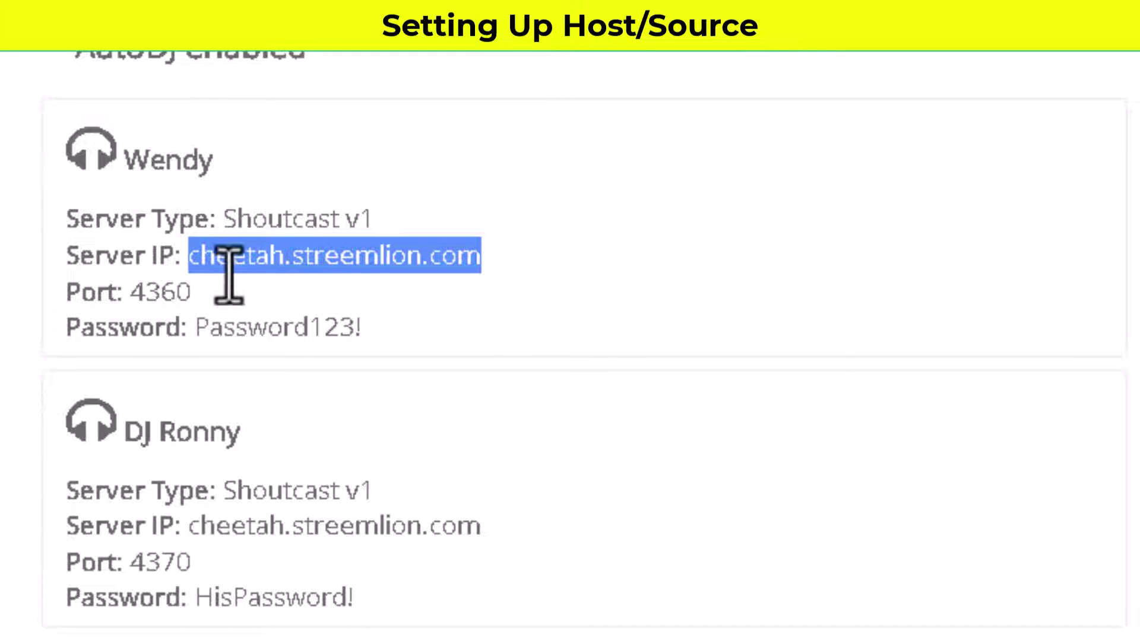
right_click(229, 268)
left_click(300, 290)
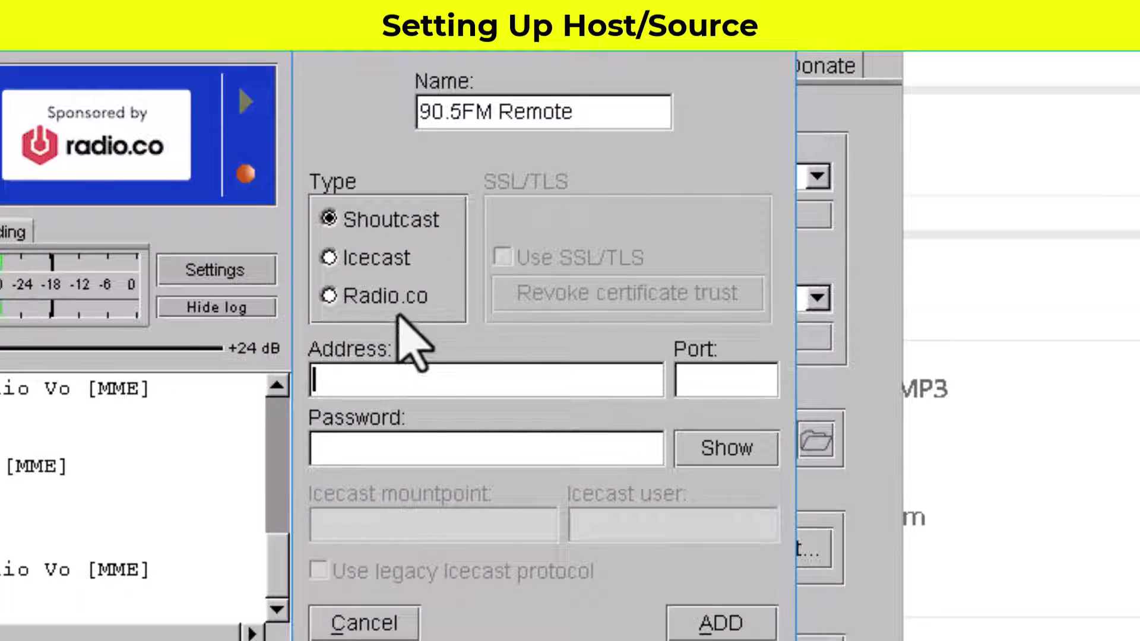
Step: Enter address cheetah.streemlion.com, port 4360 and the source password, then add the server
key("ctrl+v")
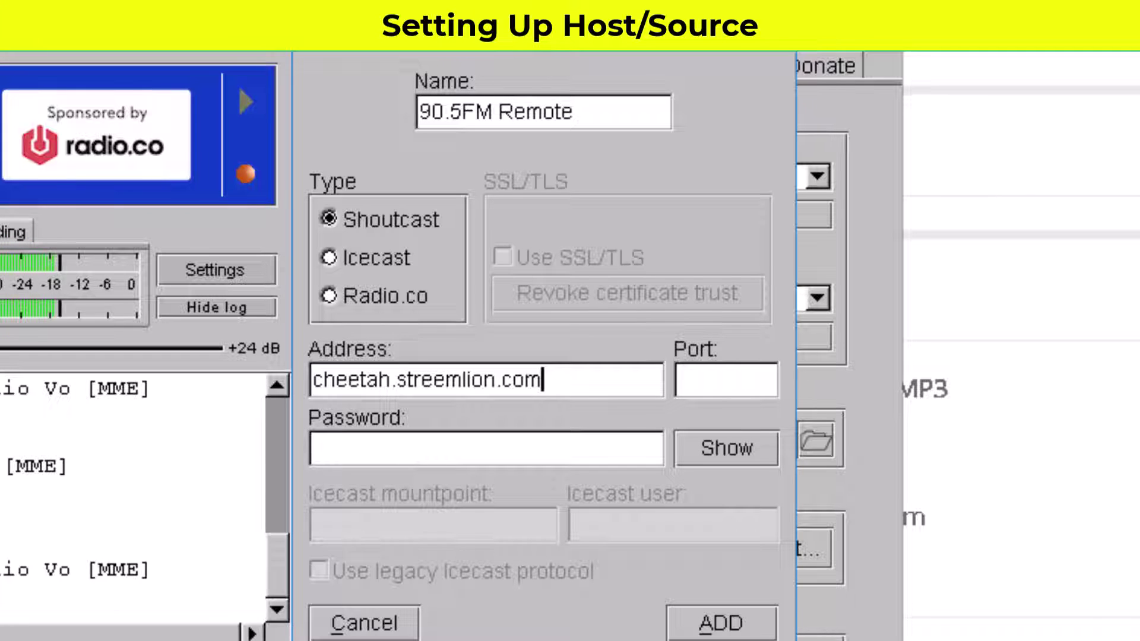
left_click(702, 374)
type("4360")
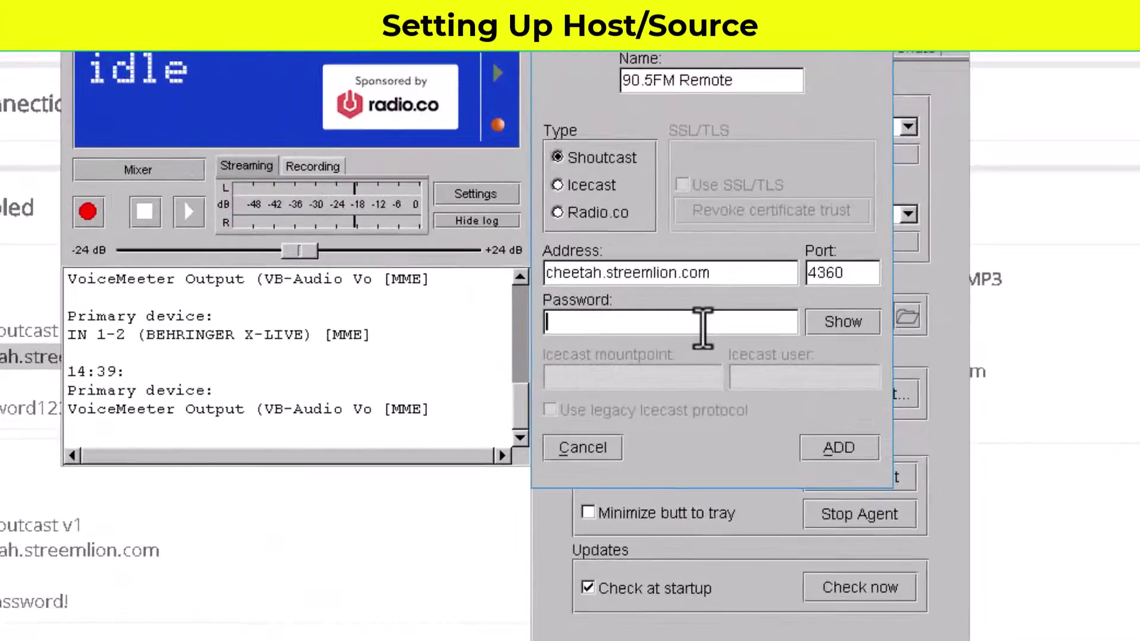
type("Password")
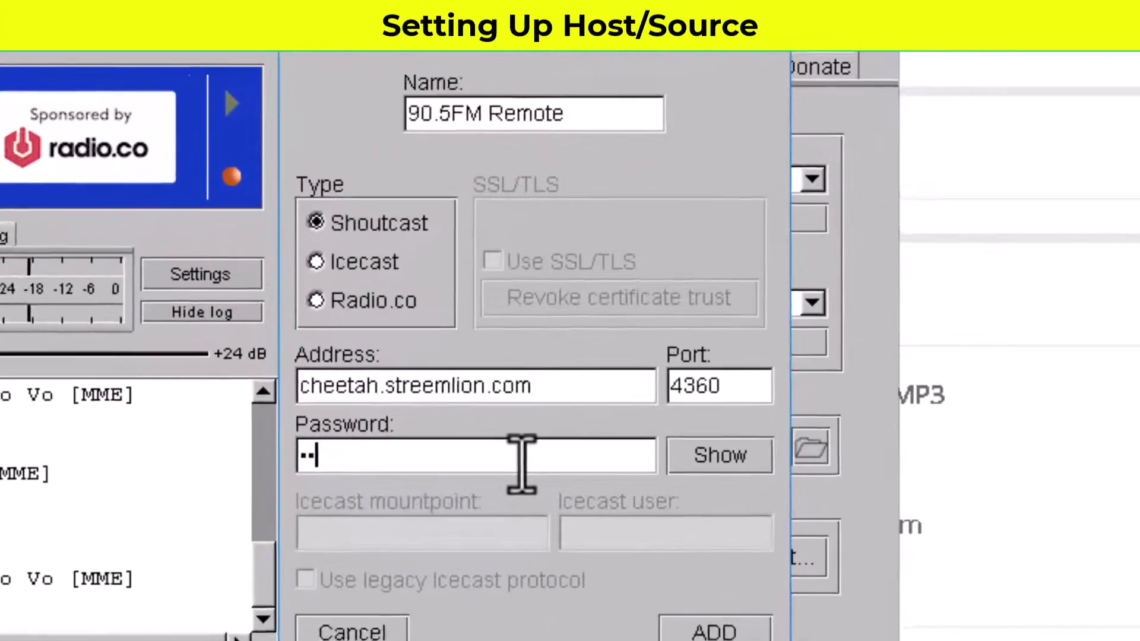
type("*****")
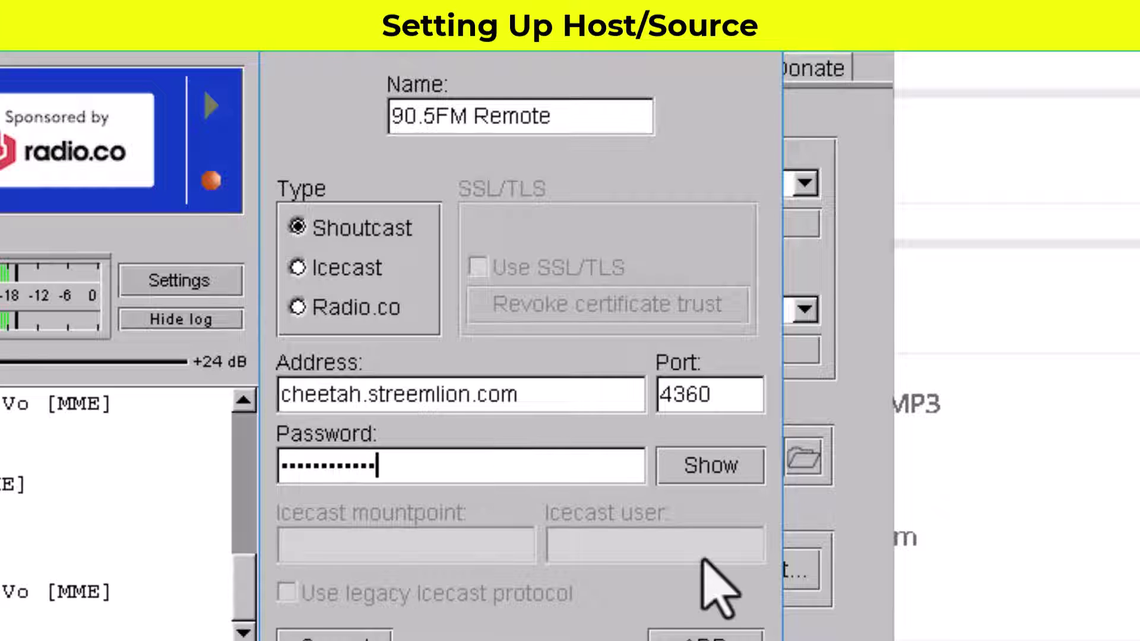
left_click(719, 466)
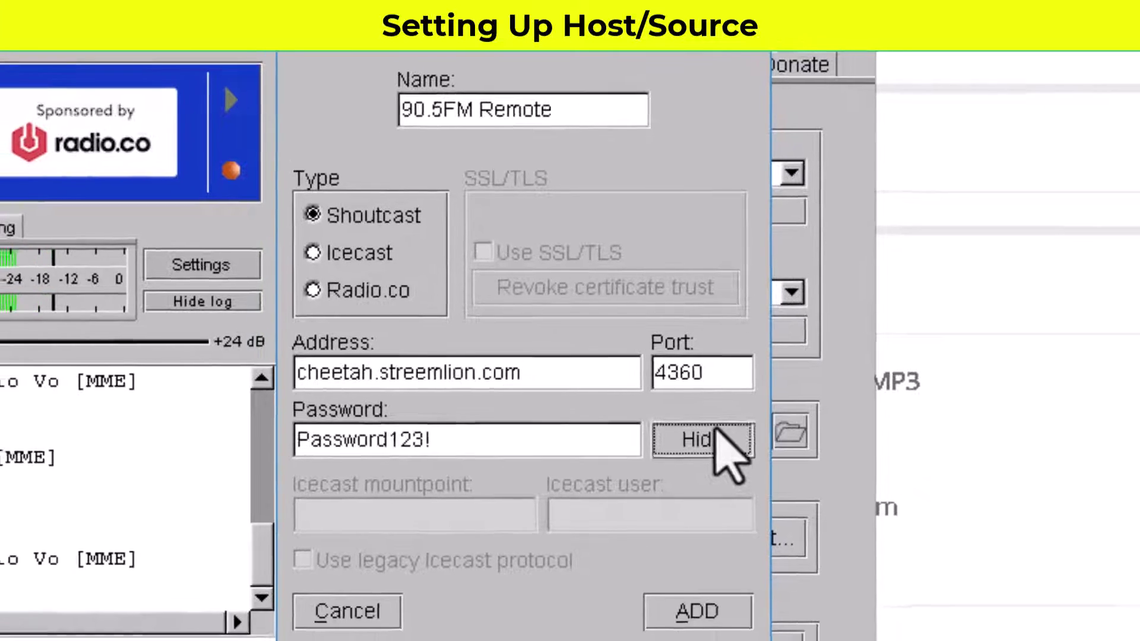
left_click(723, 460)
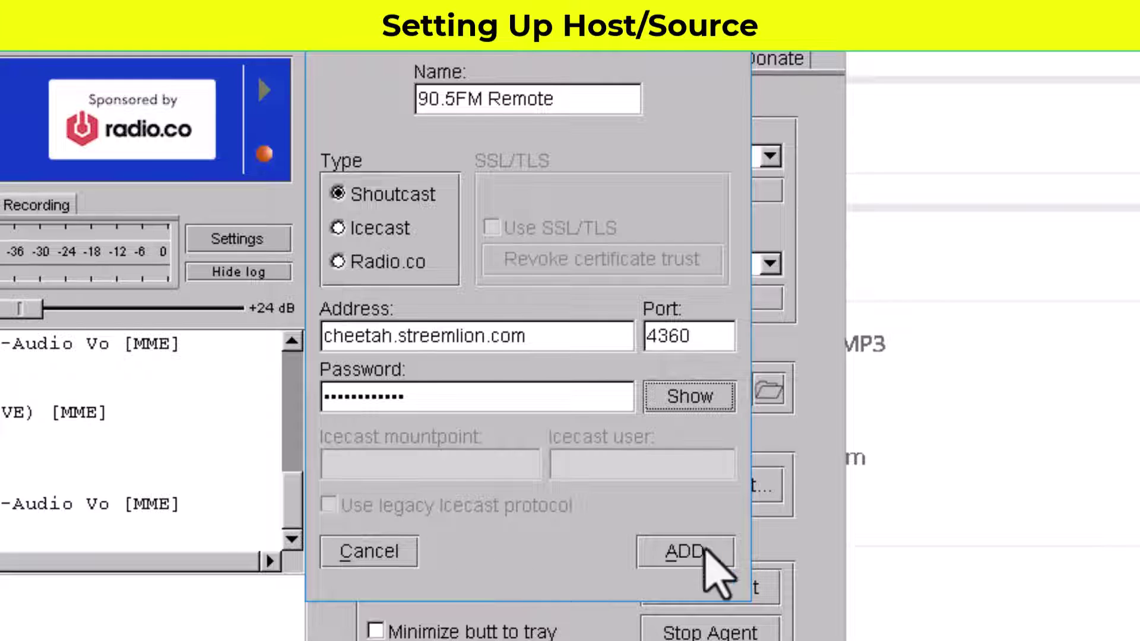
left_click(685, 552)
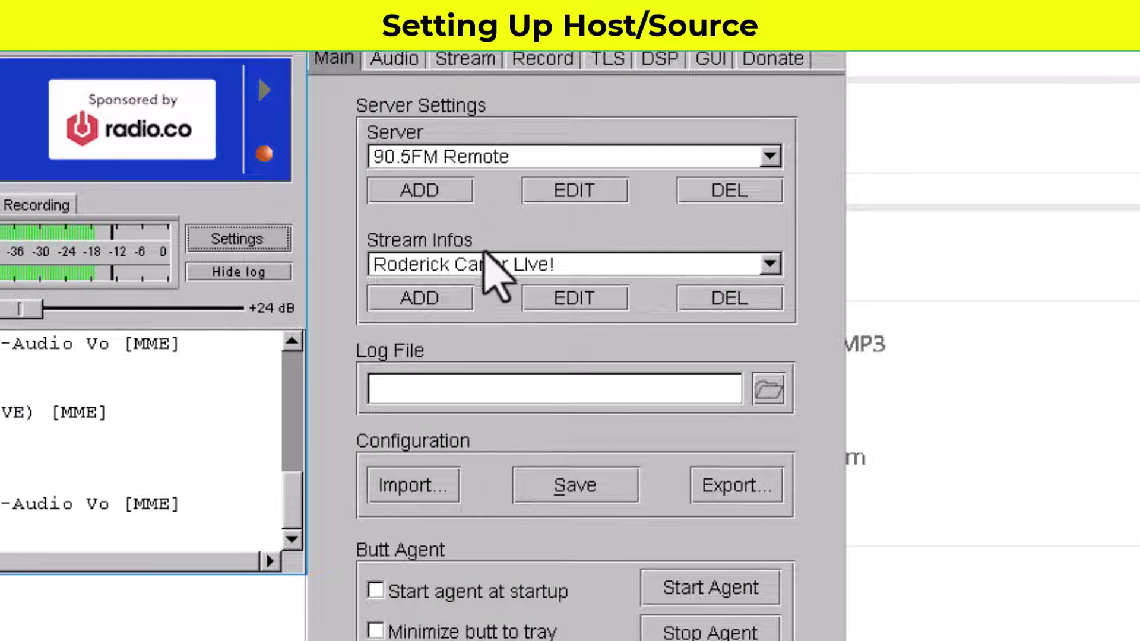
Step: Add a stream info entry named "Wendy's Book Reviews" with Reviews capitalised
left_click(420, 297)
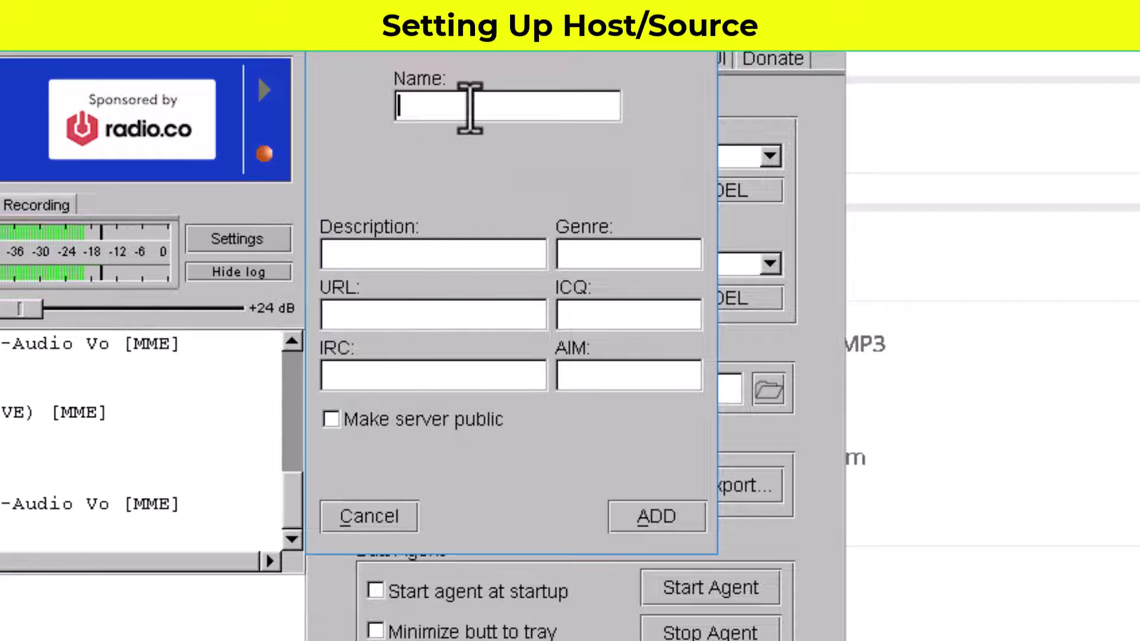
type("Wendy's")
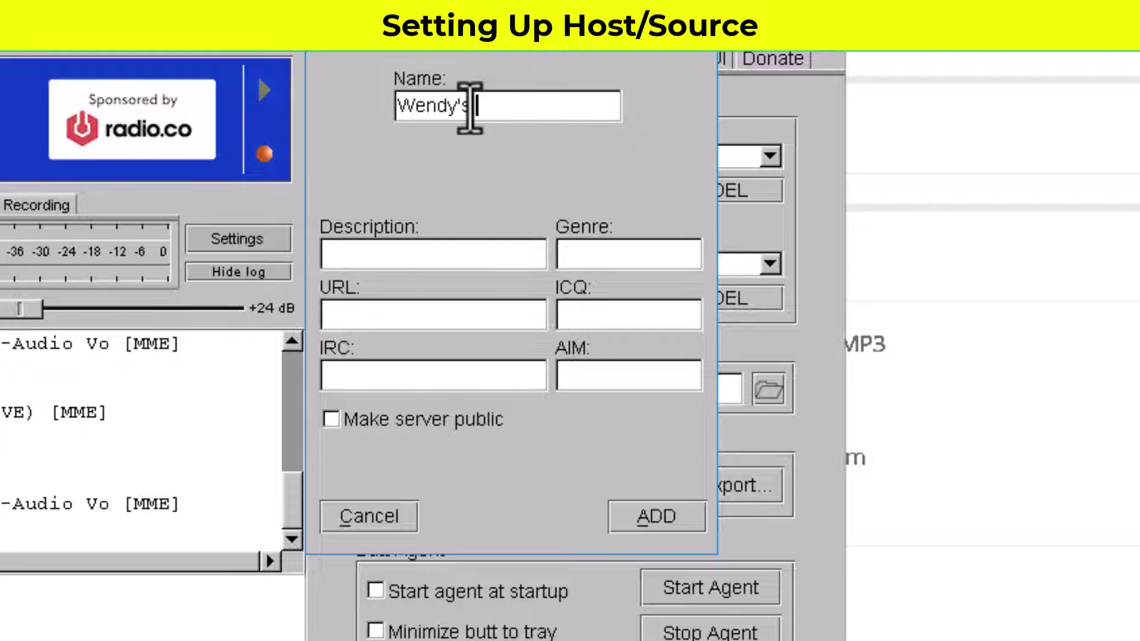
type("Book reviews")
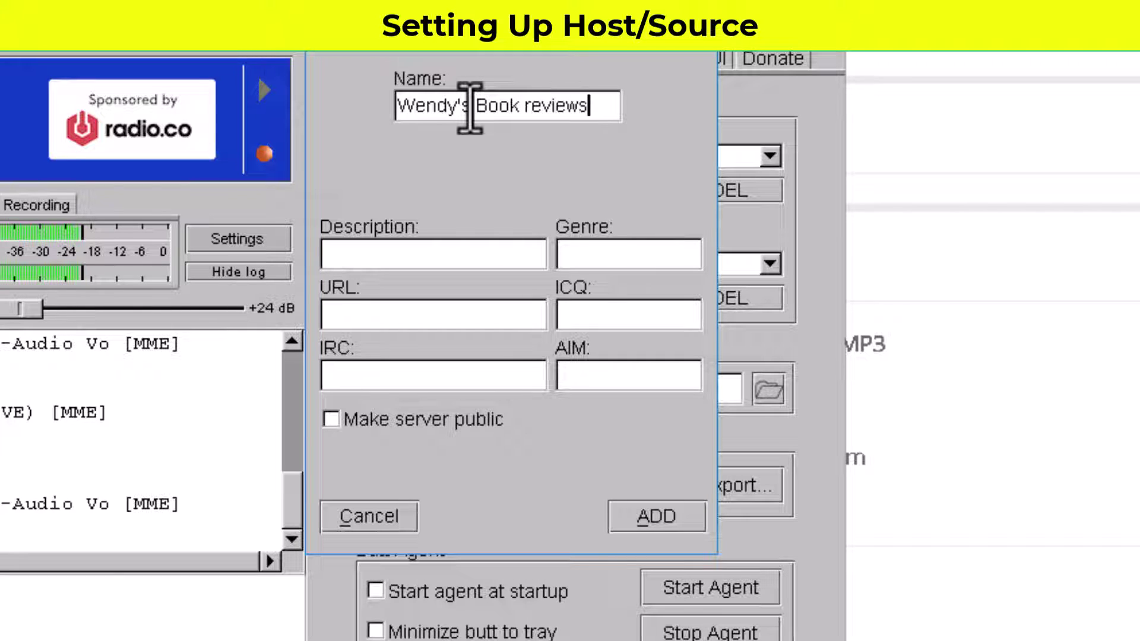
left_click(526, 106)
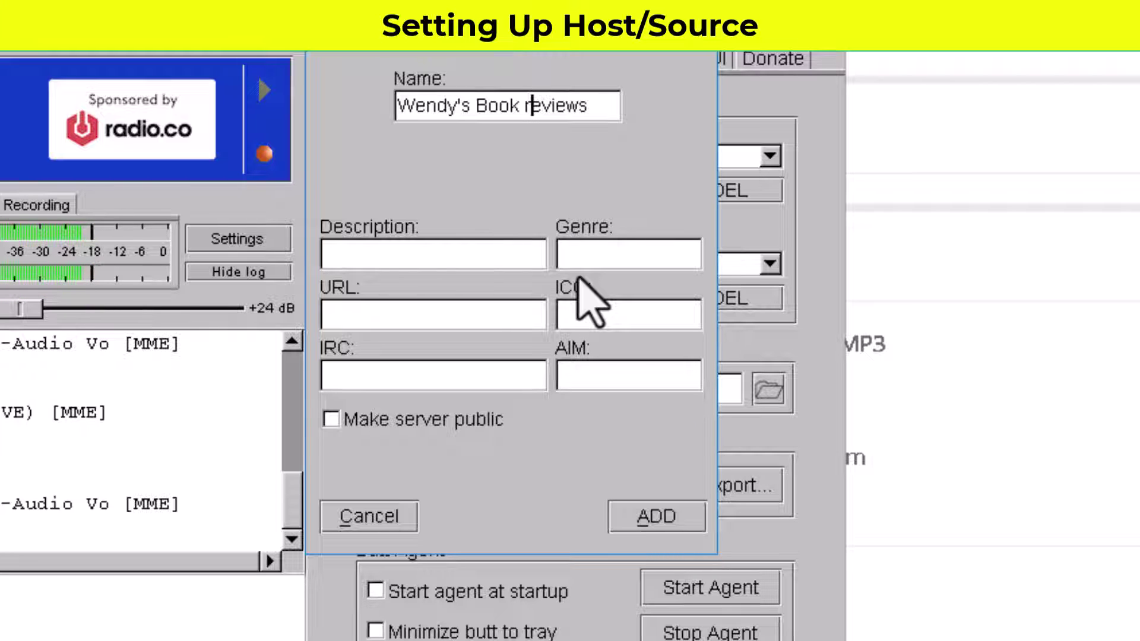
key("BackSpace")
type("R")
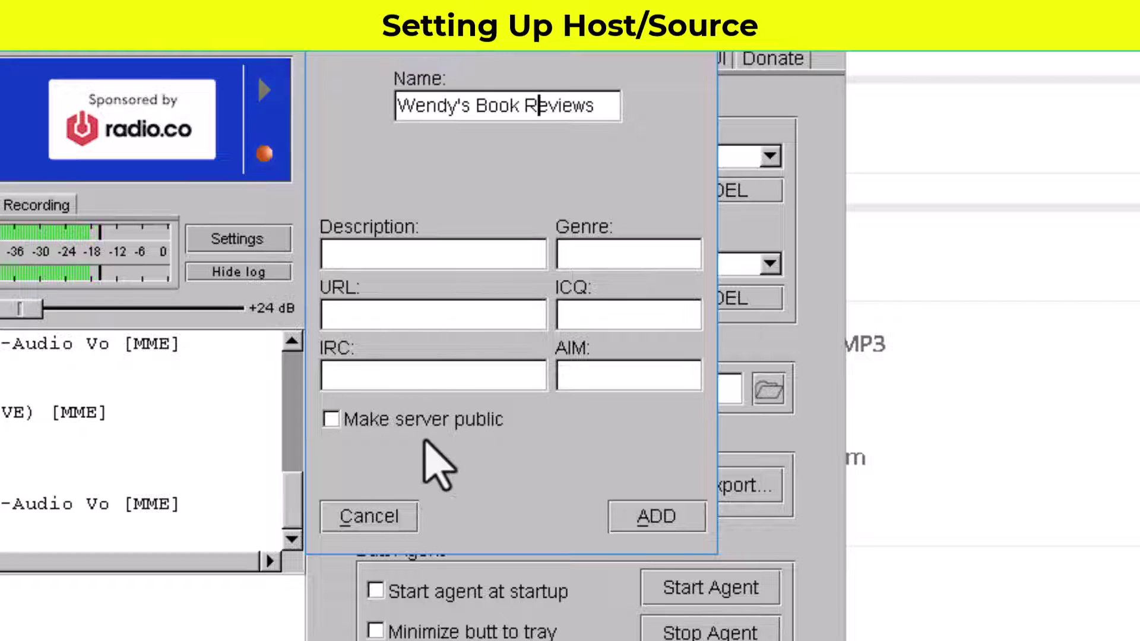
left_click(659, 520)
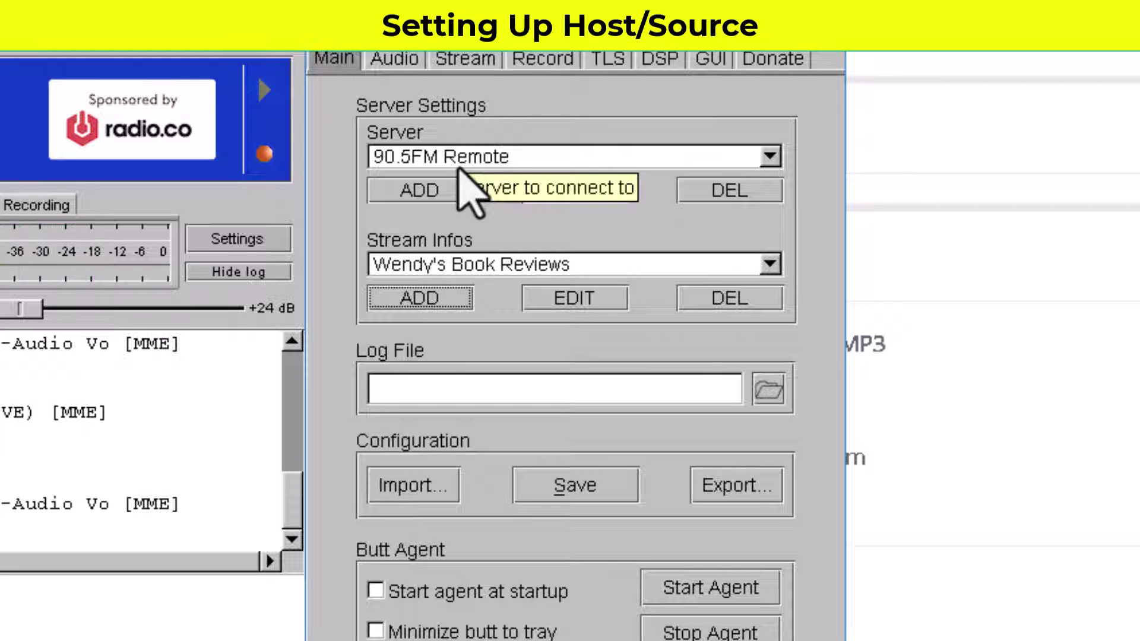
Step: Re-save the 90.5FM Remote profile unchanged, check the Audio tab and close Settings
left_click(575, 189)
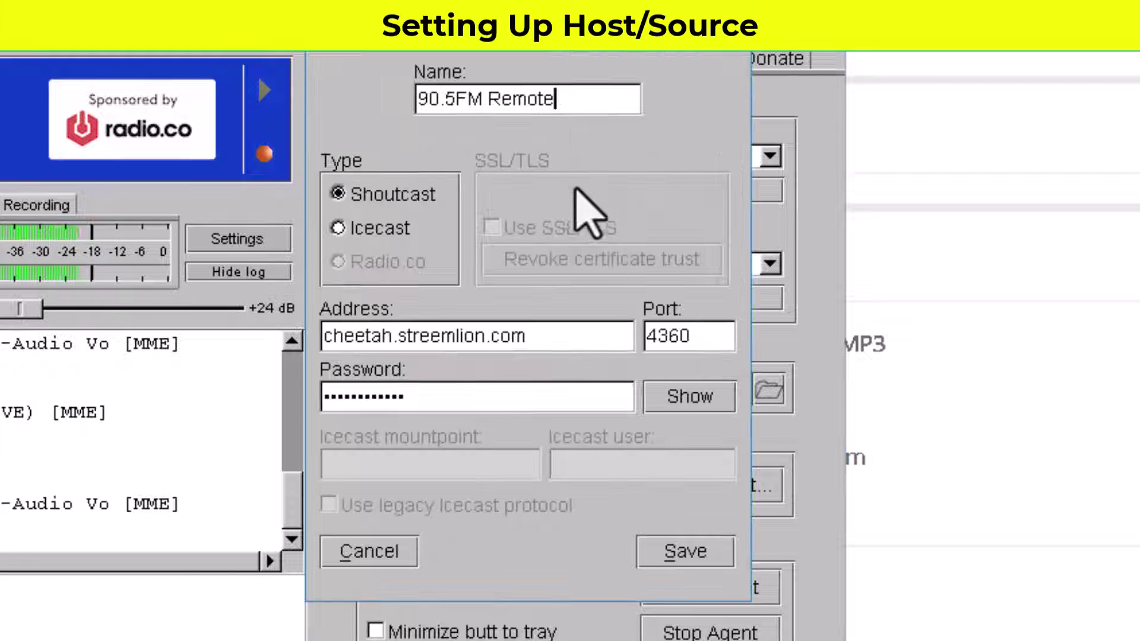
left_click(703, 556)
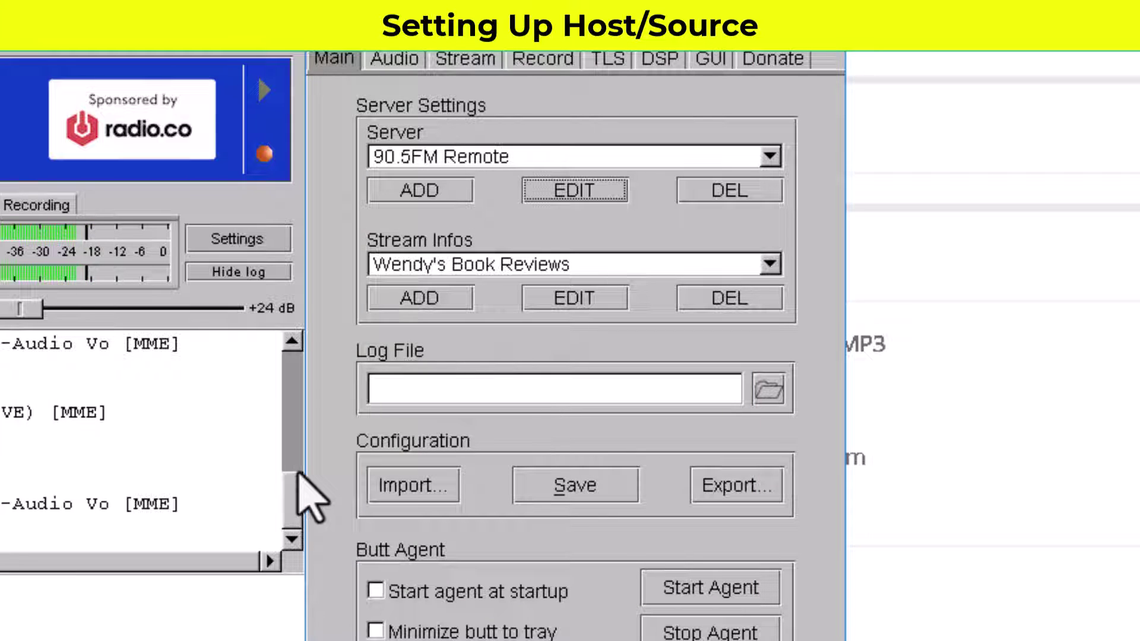
left_click(394, 58)
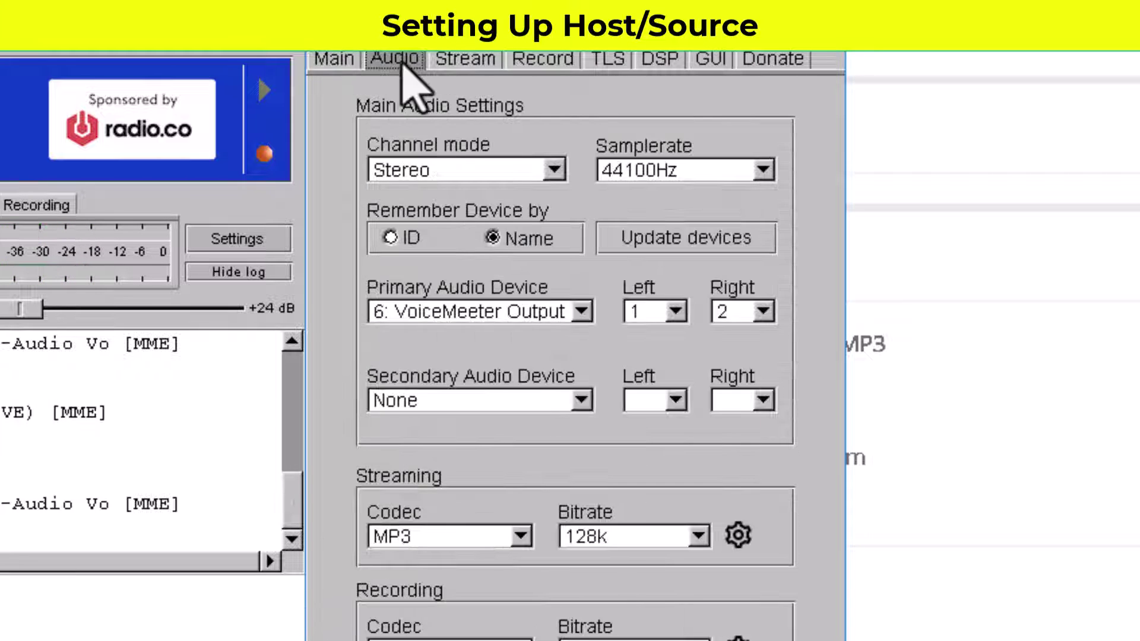
left_click(344, 59)
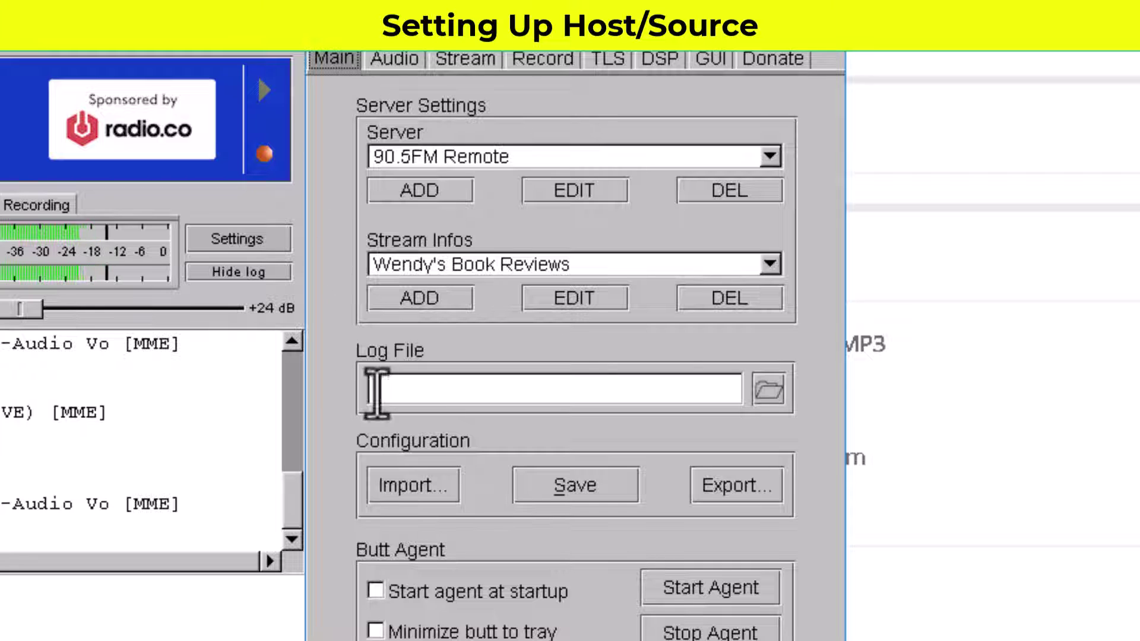
left_click(254, 240)
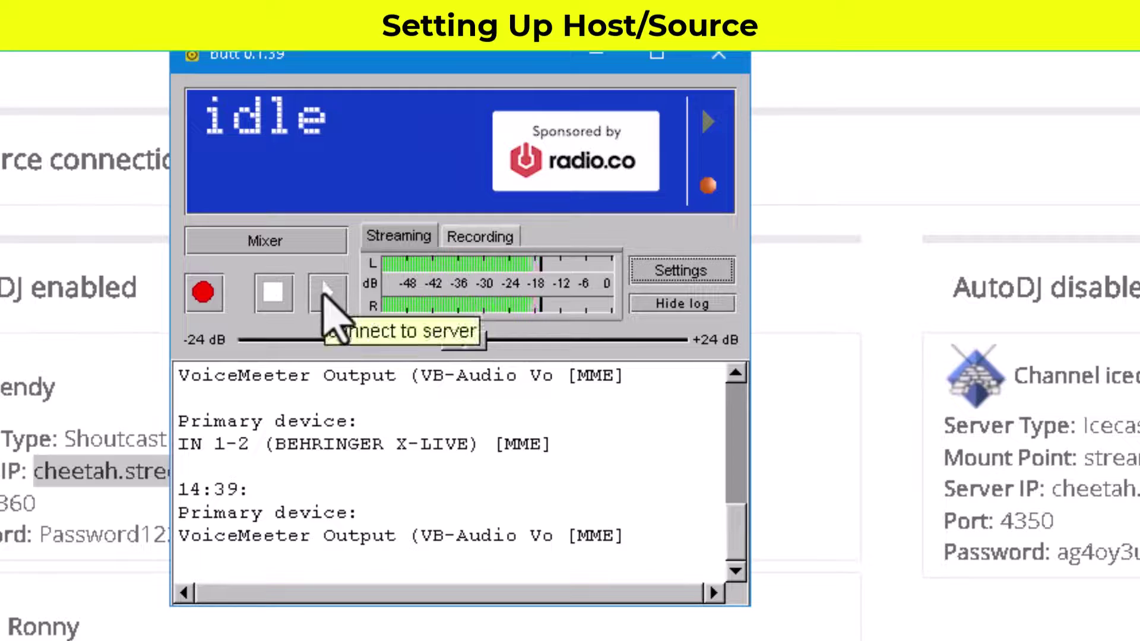
Step: Start streaming, dismiss the recording-folder error and view Streamlion's stream URLs
left_click(332, 291)
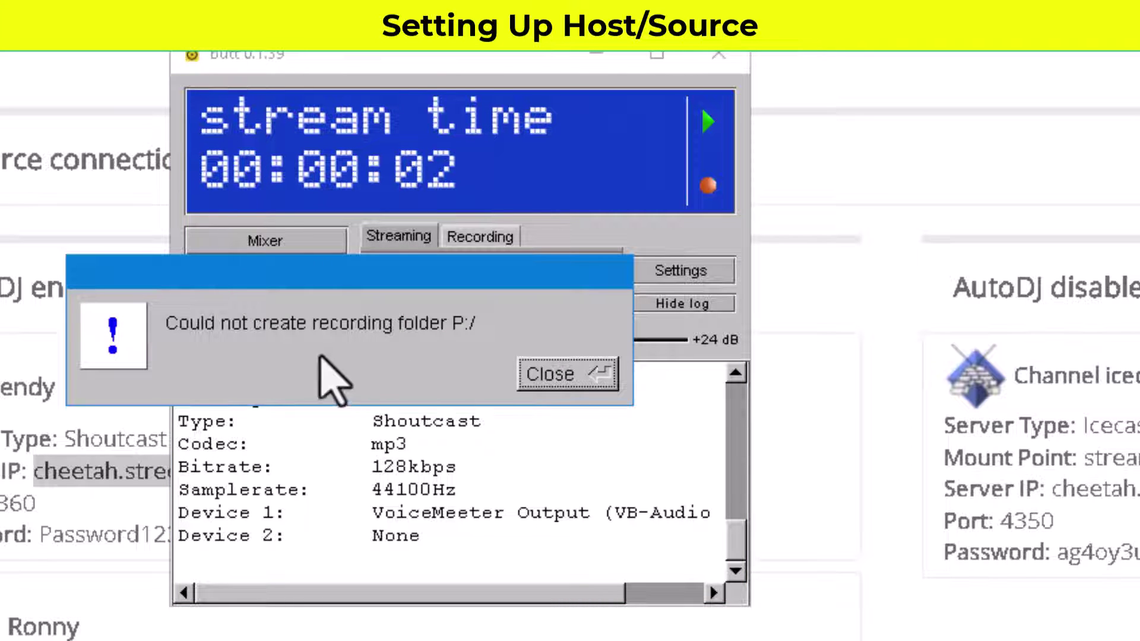
left_click(579, 381)
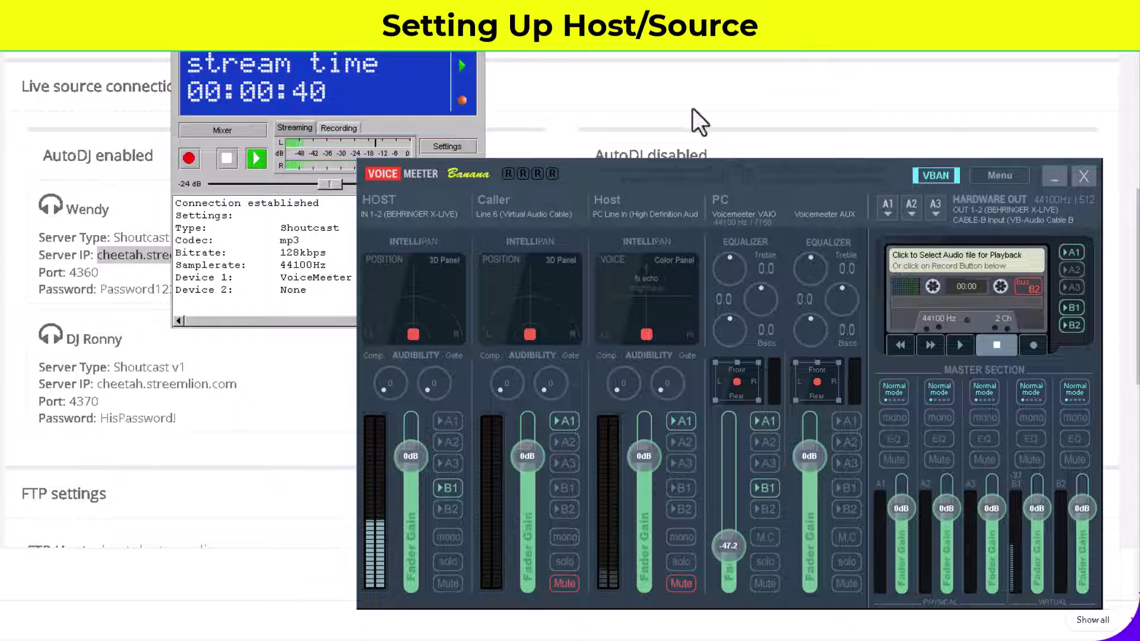
left_click(299, 434)
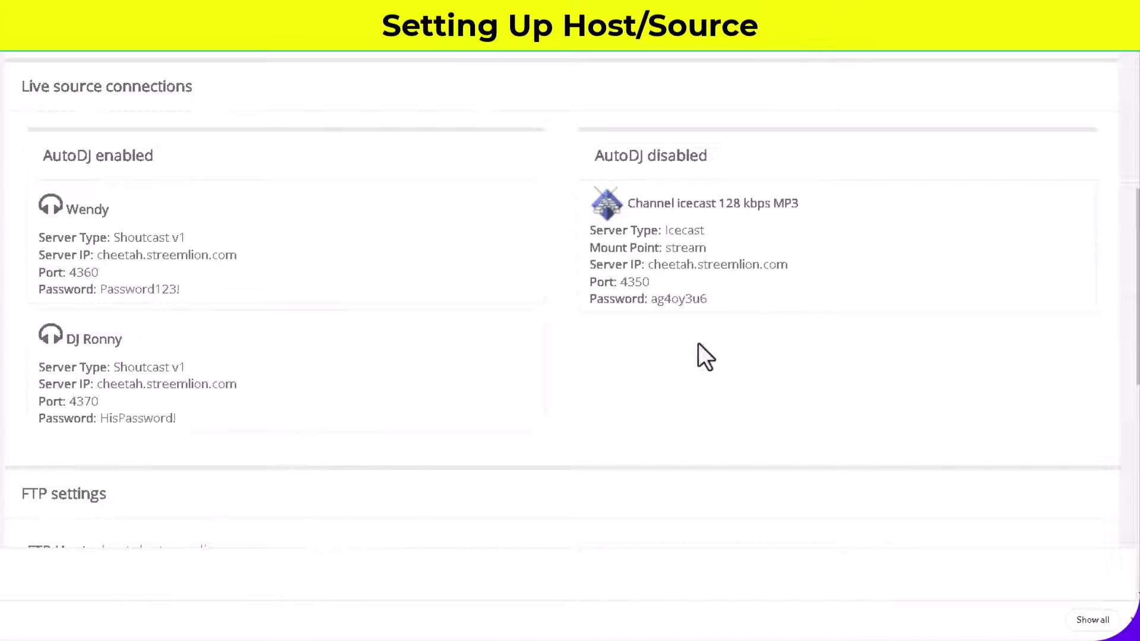
scroll(330, 311, "up", 5)
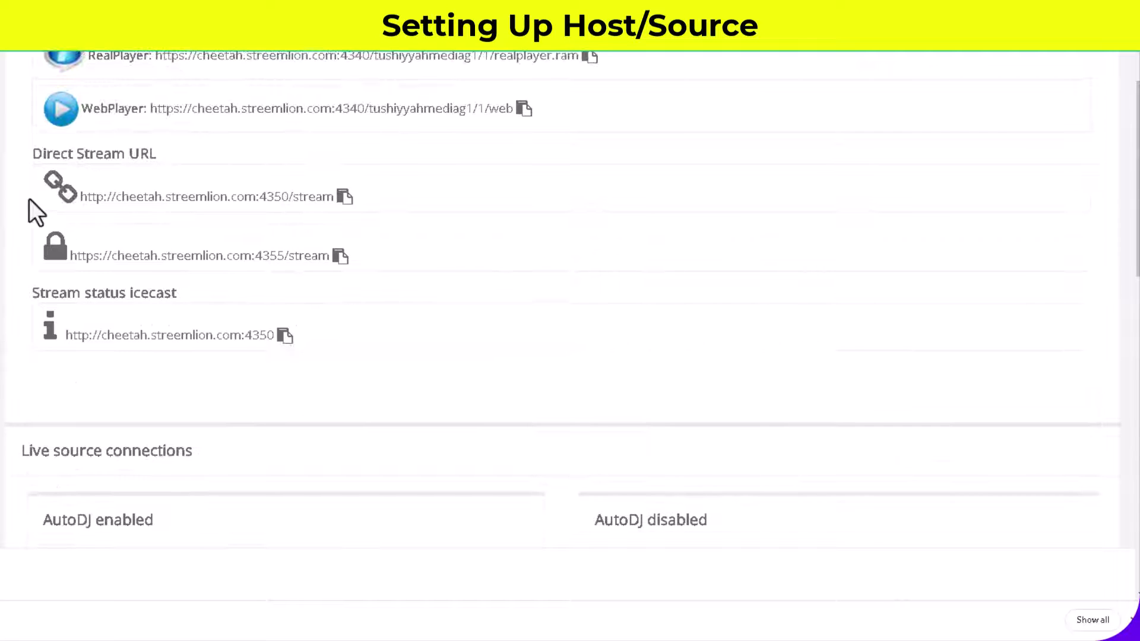
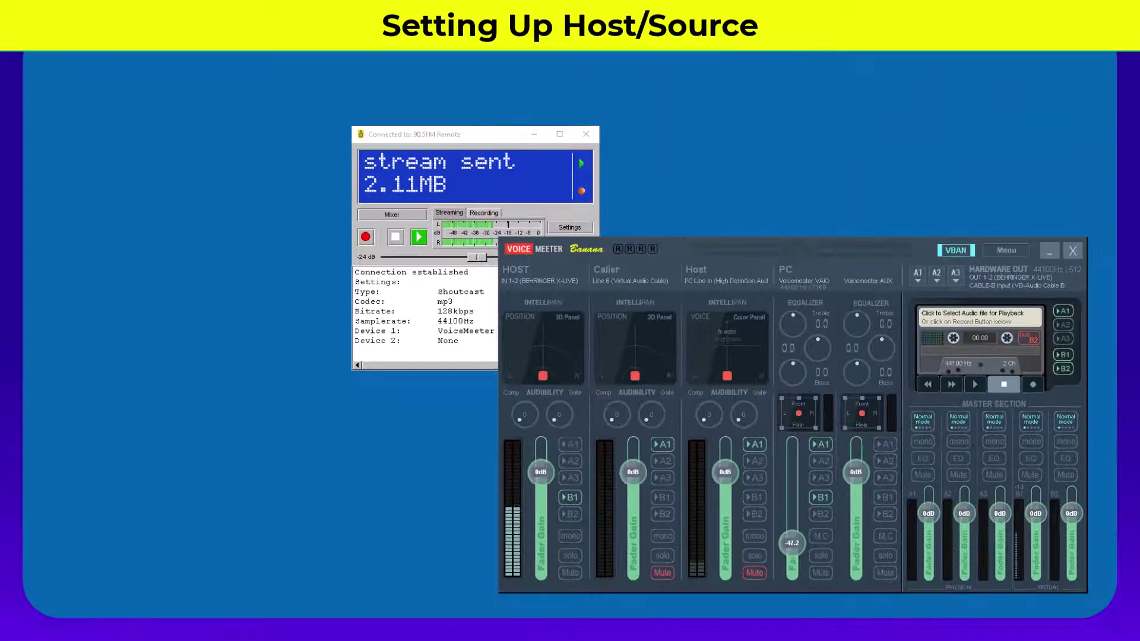
Step: Play MusicBed04 and raise the PC channel to about -10.5 dB with HOST muted
key("alt+Tab")
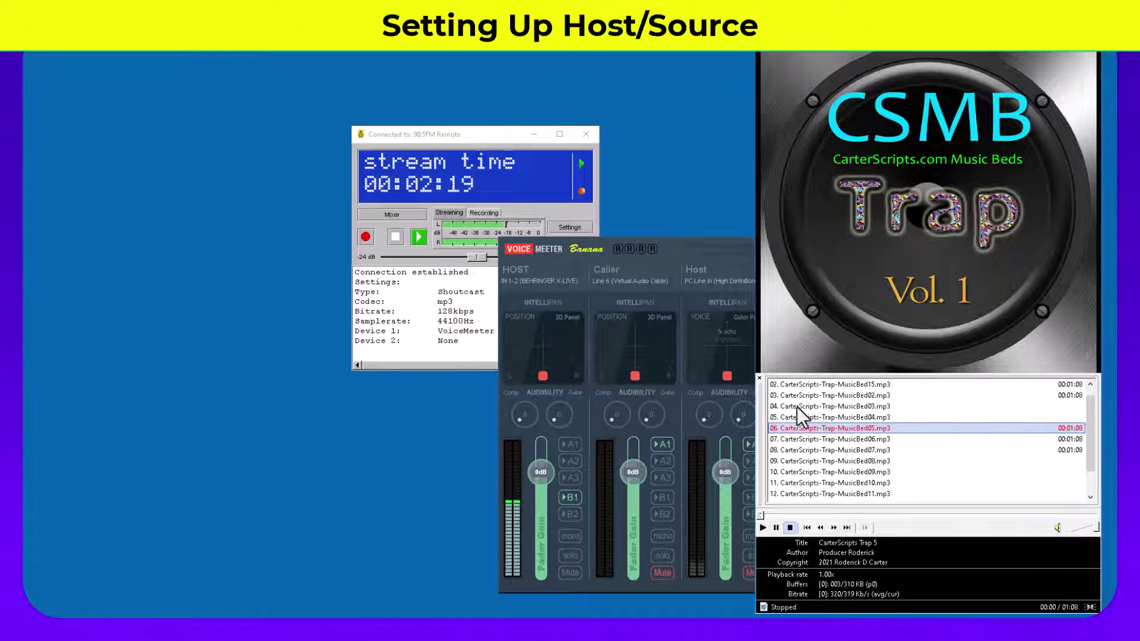
double_click(792, 417)
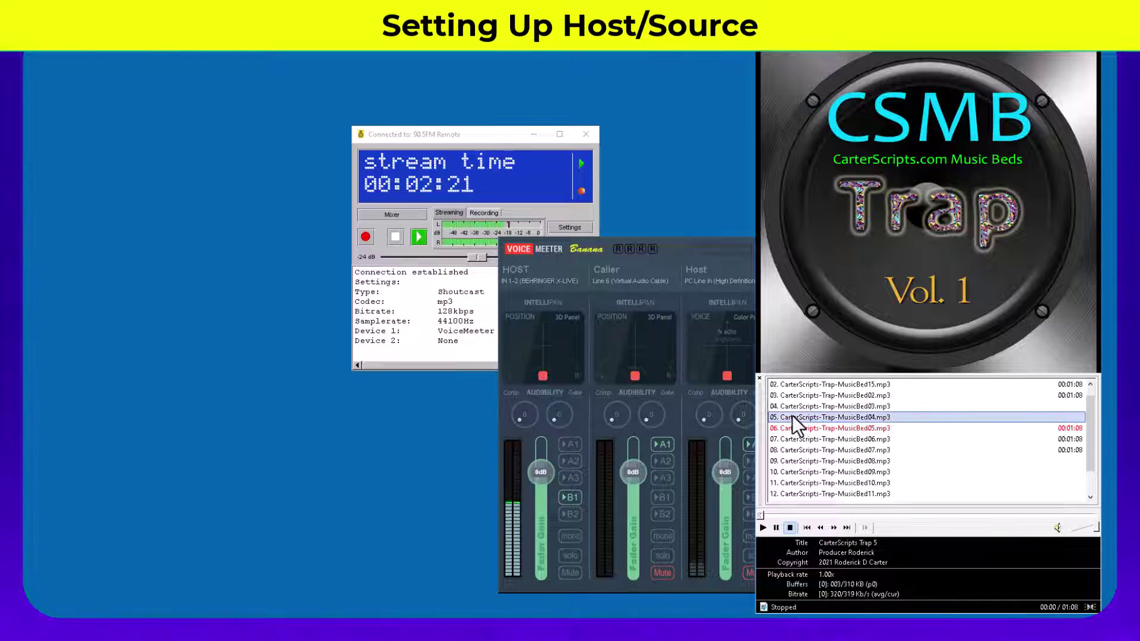
left_click_drag(719, 249, 472, 193)
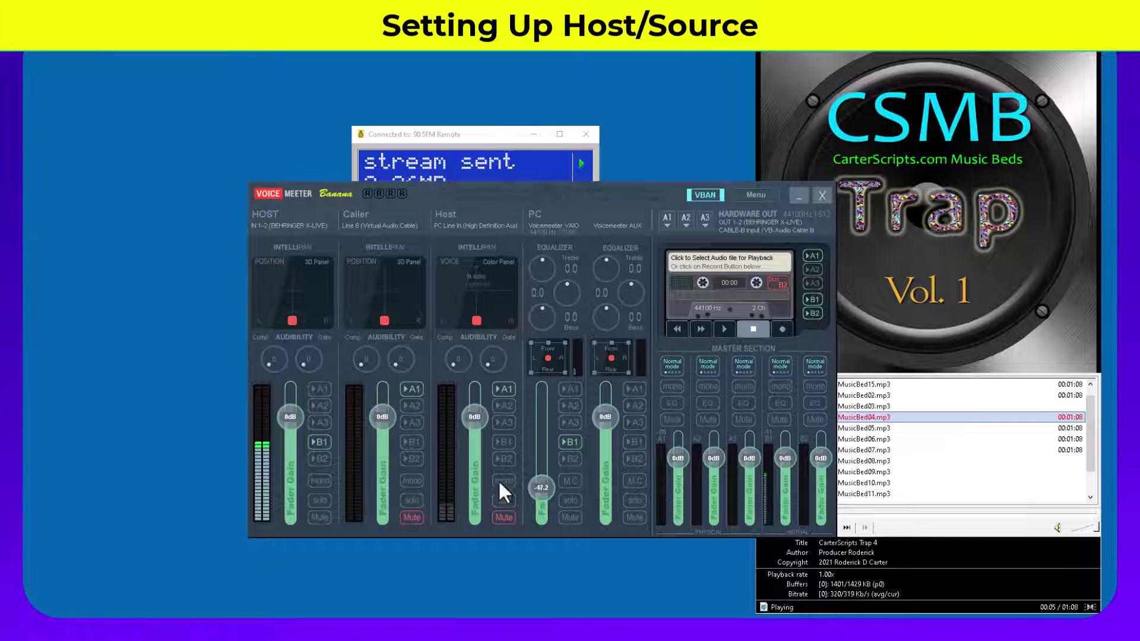
left_click_drag(538, 490, 539, 460)
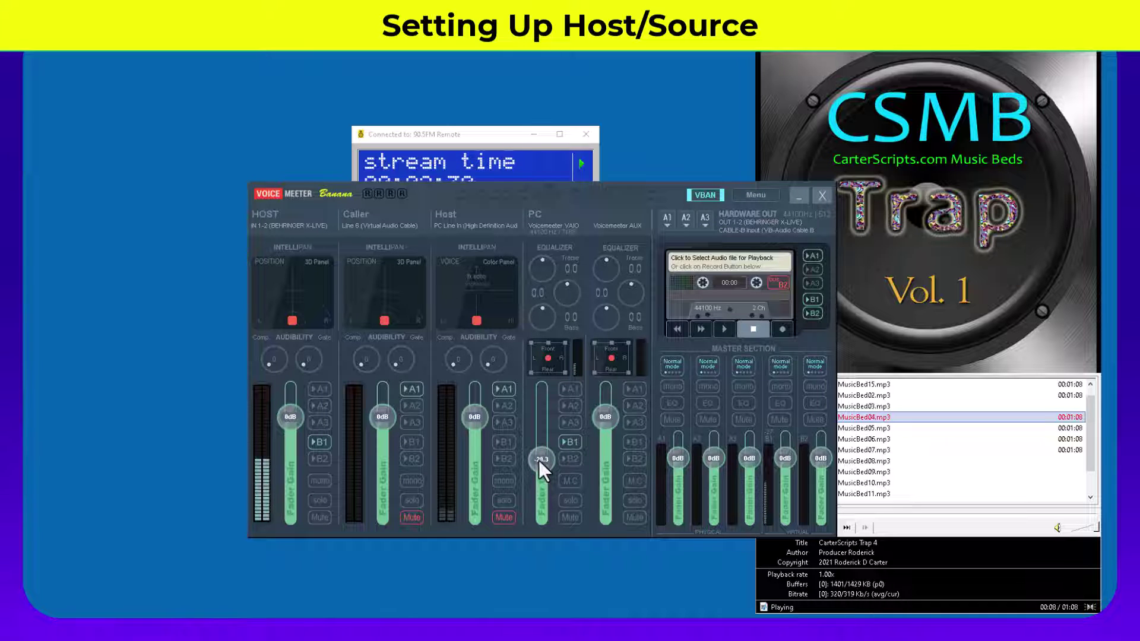
left_click(321, 514)
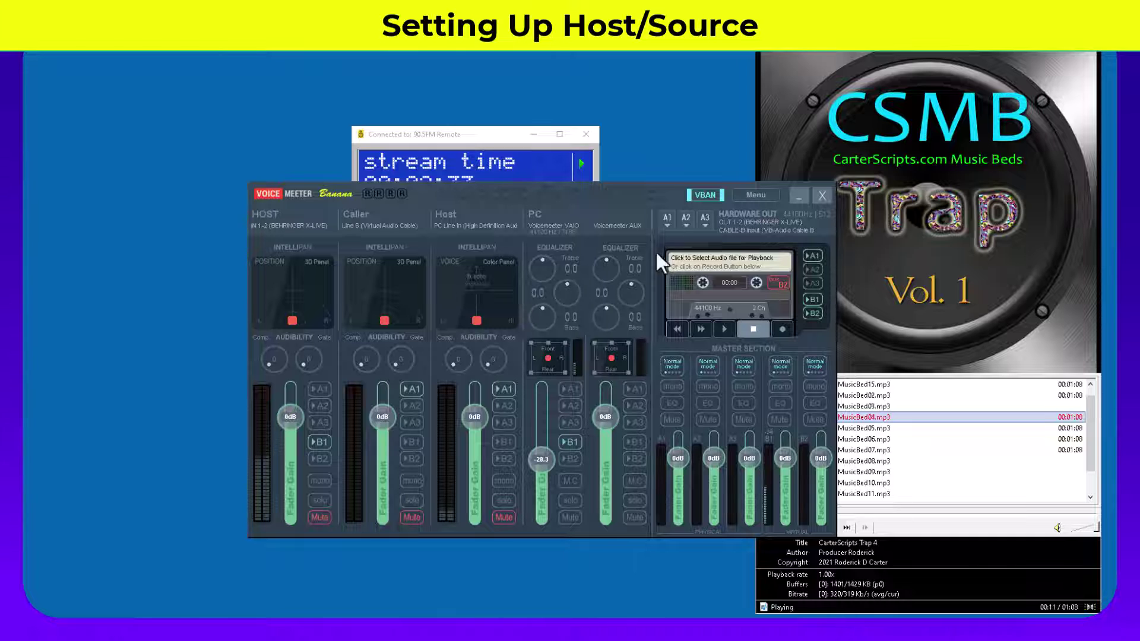
left_click_drag(665, 190, 653, 269)
left_click_drag(530, 543, 532, 515)
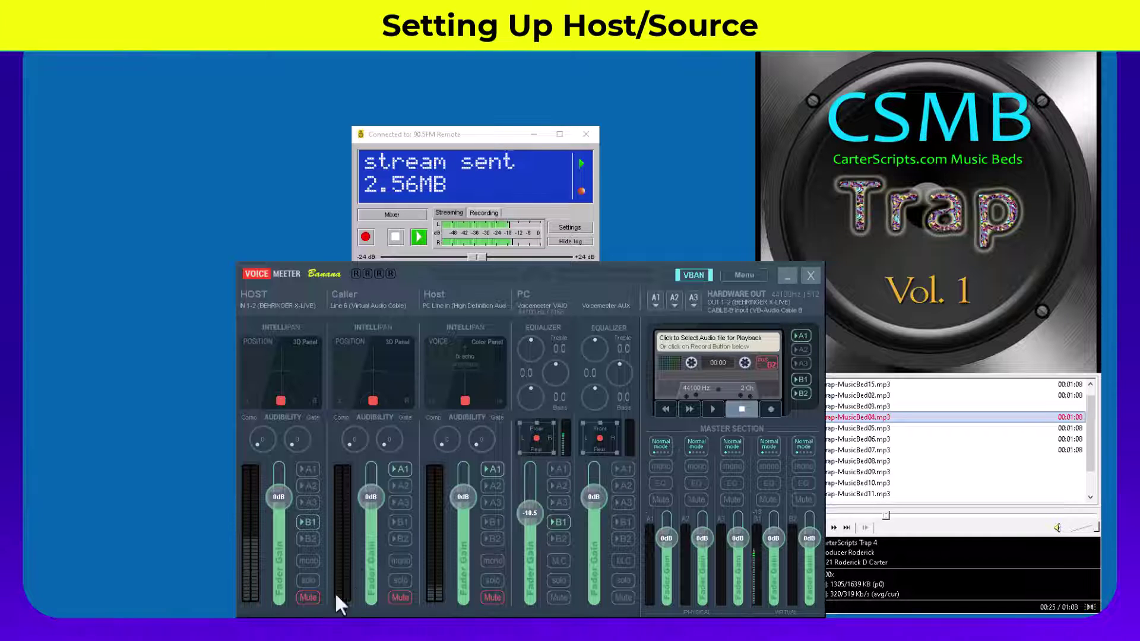
Step: Unmute HOST, fade the PC channel down to about -57 dB, and stop the music bed
left_click(315, 597)
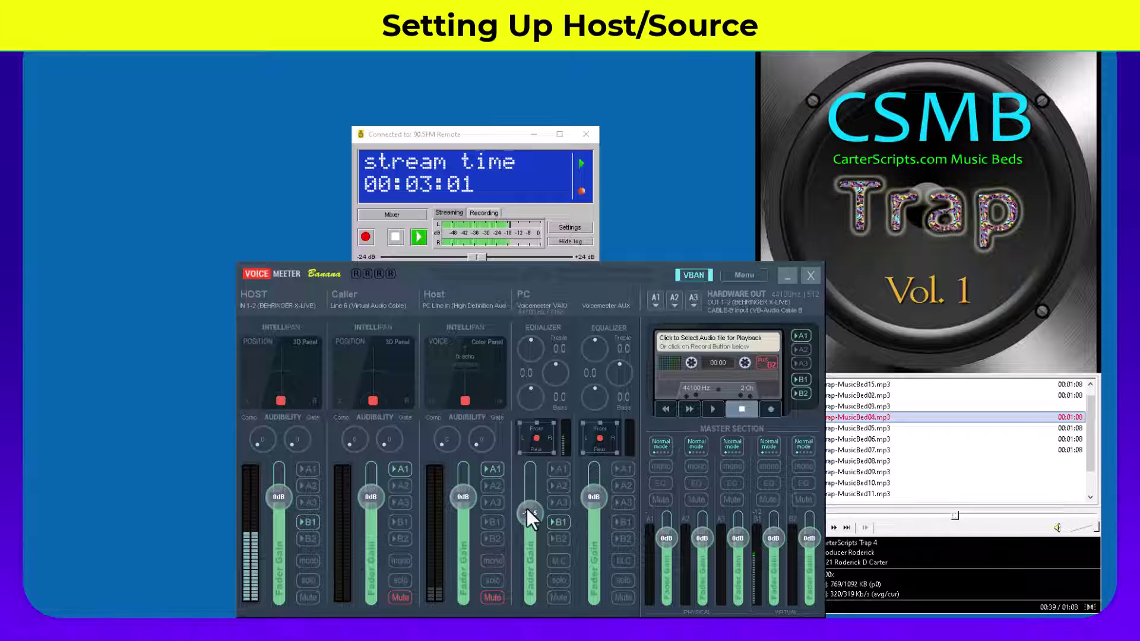
left_click_drag(527, 508, 533, 576)
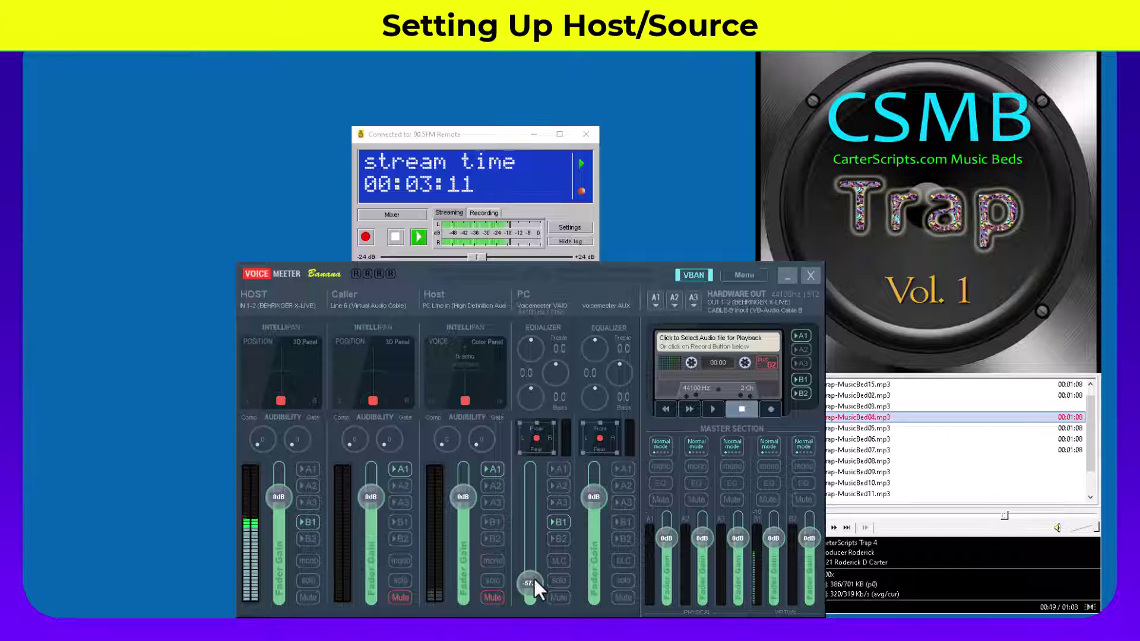
left_click(957, 458)
left_click(789, 527)
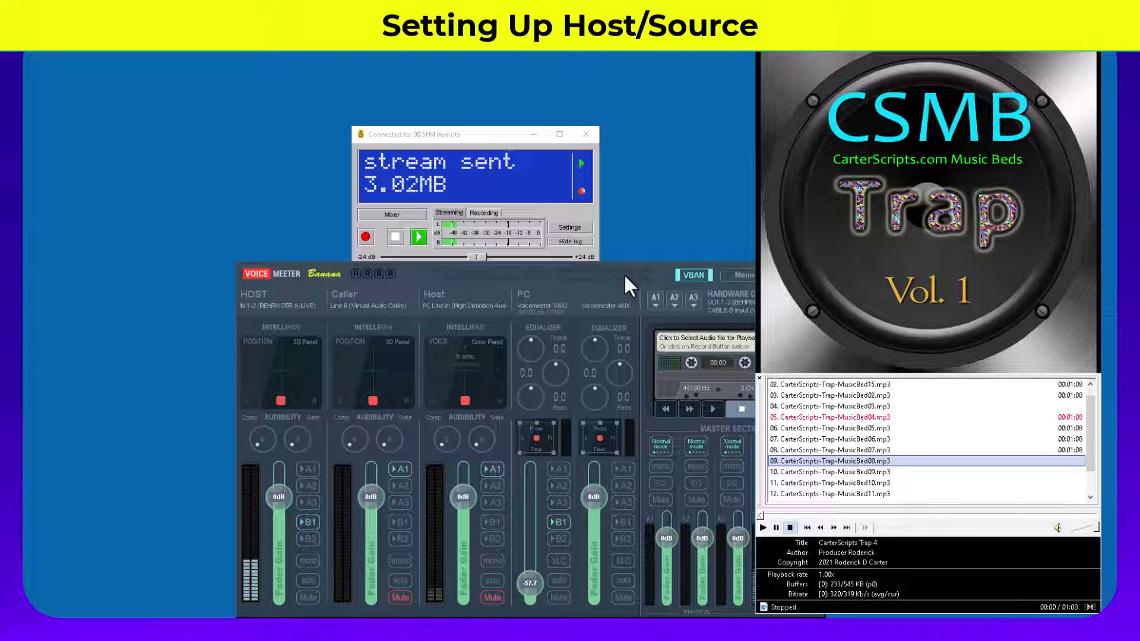
Step: Place the BUTT window at the upper left, with the mixer and media player repositioned below it
left_click_drag(479, 135, 195, 52)
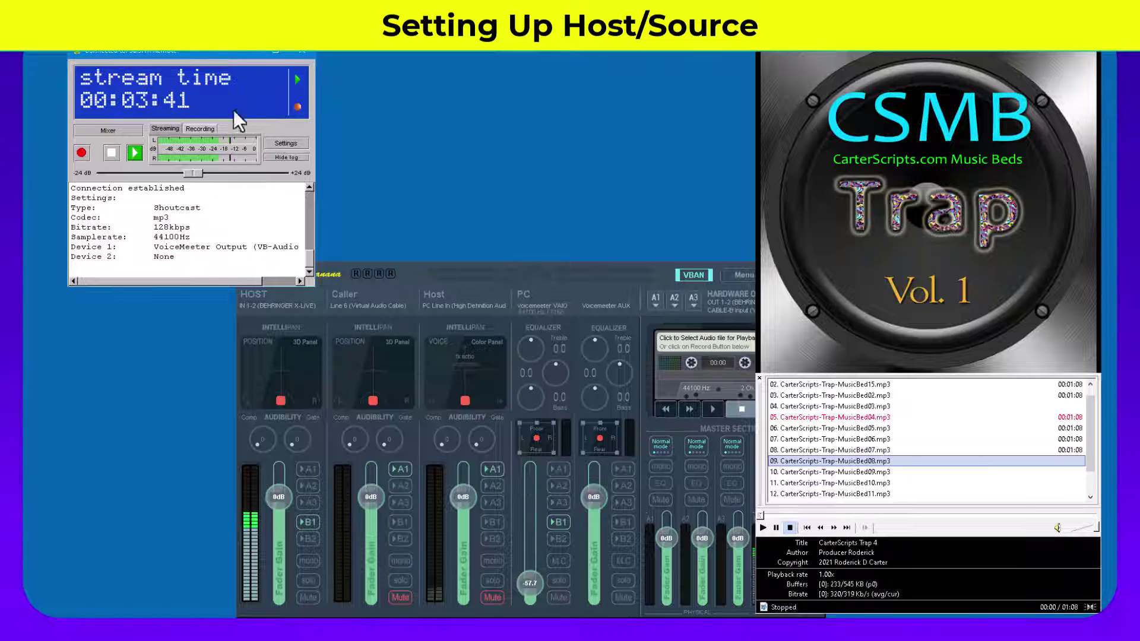
left_click(627, 279)
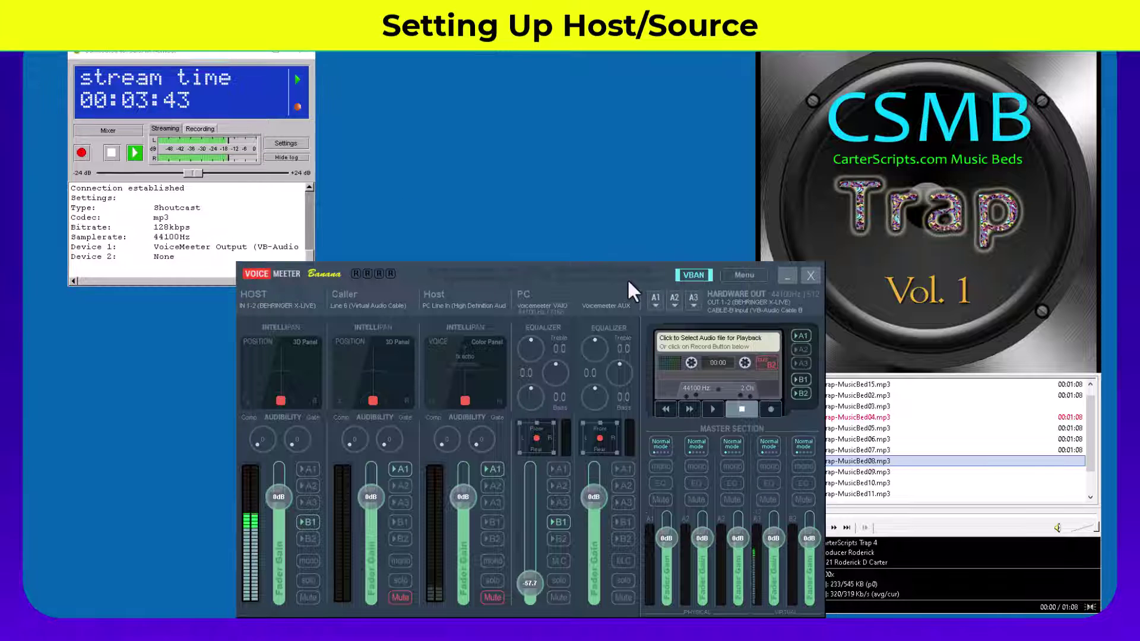
left_click_drag(627, 279, 584, 243)
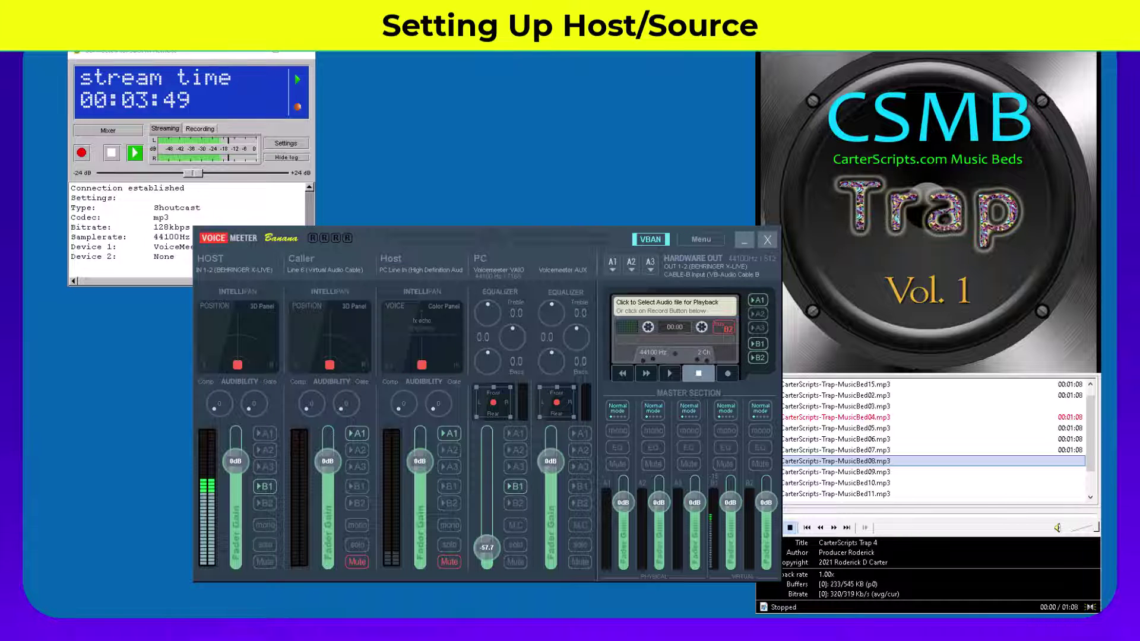
key("alt+Tab")
left_click_drag(966, 29, 956, 51)
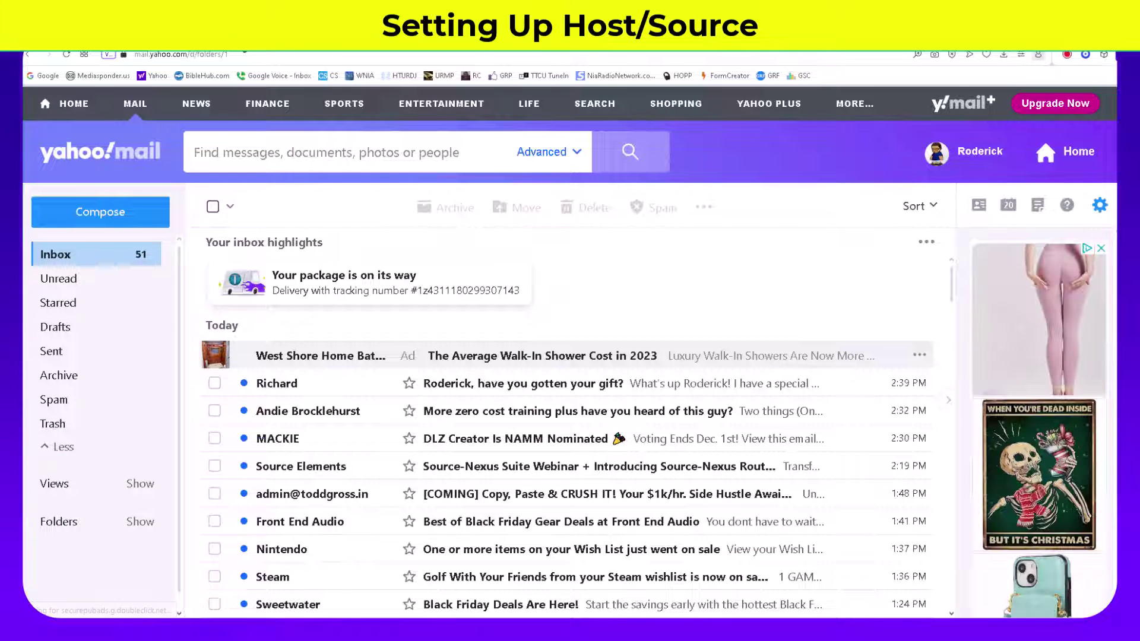
Step: Open YouTube in a new tab and play 'Video Podcast Player: Bring Video Podcasts To Your Site!'
left_click(233, 36)
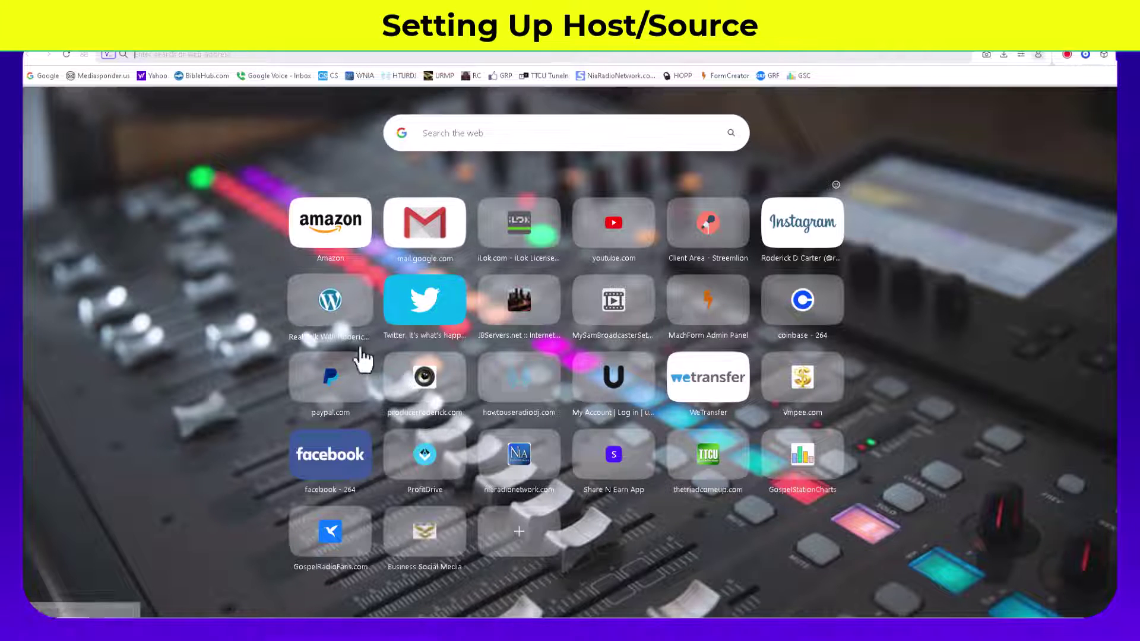
left_click(613, 224)
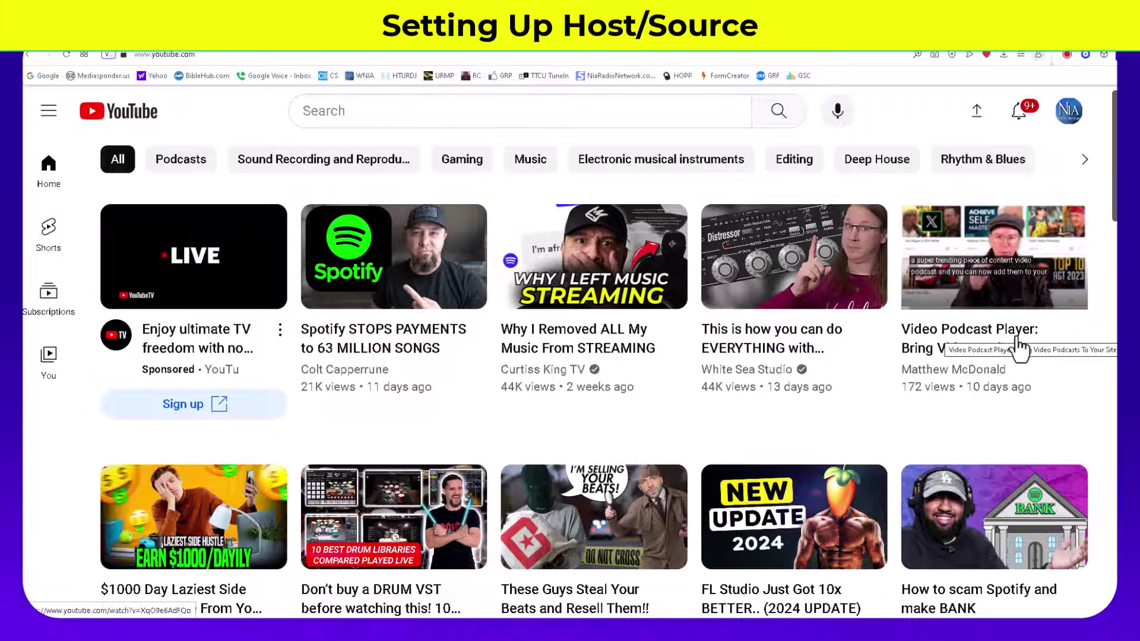
left_click(982, 236)
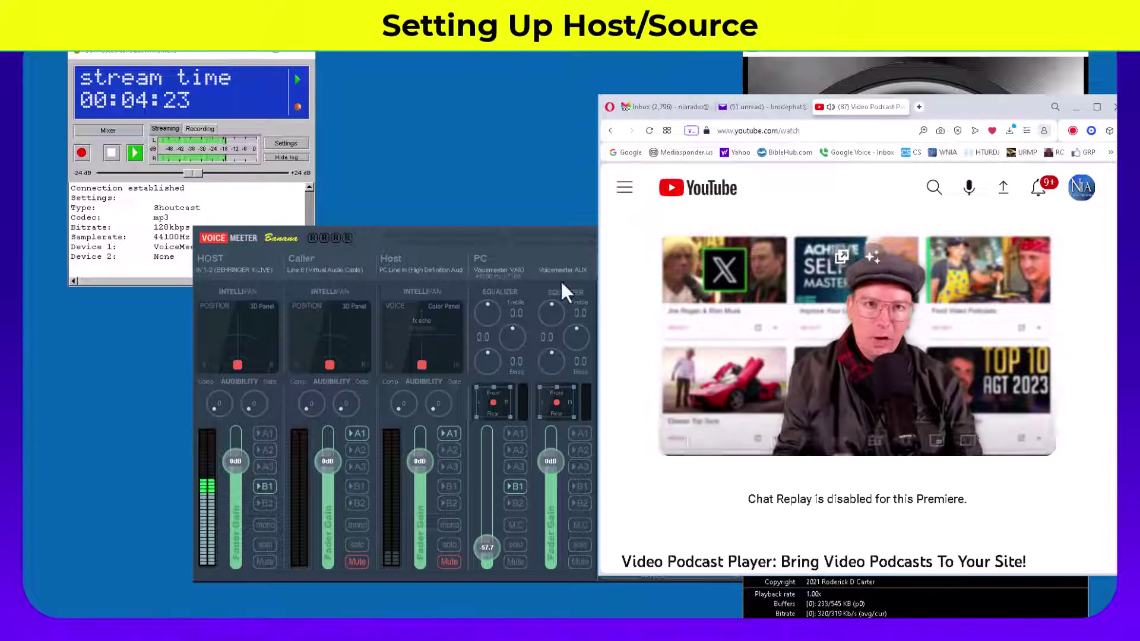
Step: Raise the PC channel, route it to A1, then pull it down to -60 dB
left_click(569, 239)
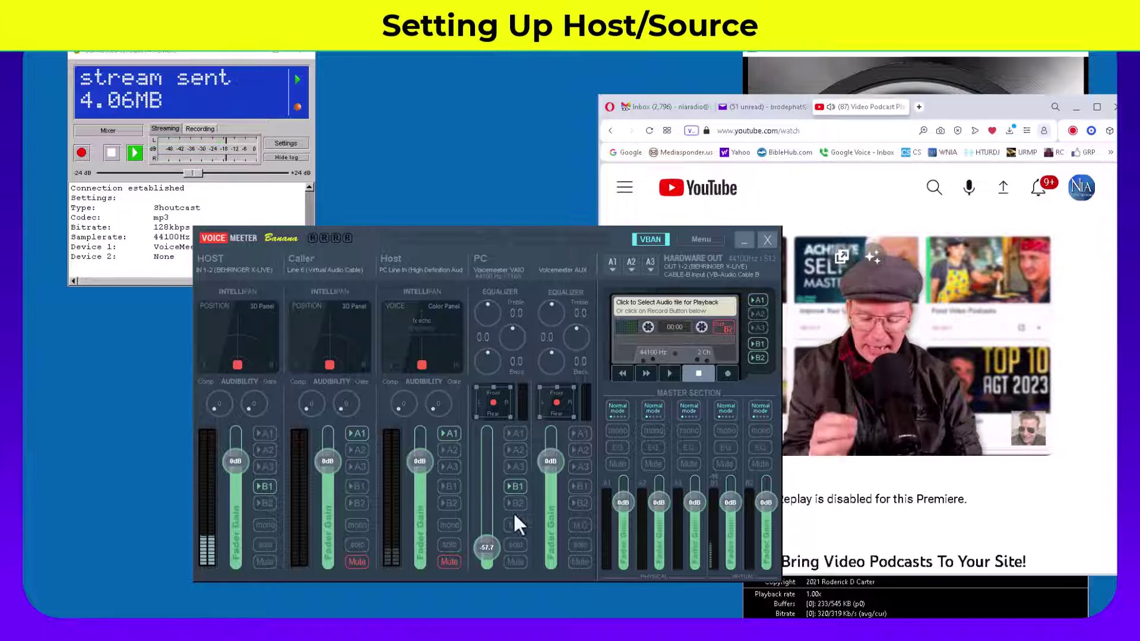
left_click_drag(489, 545, 489, 451)
left_click(515, 434)
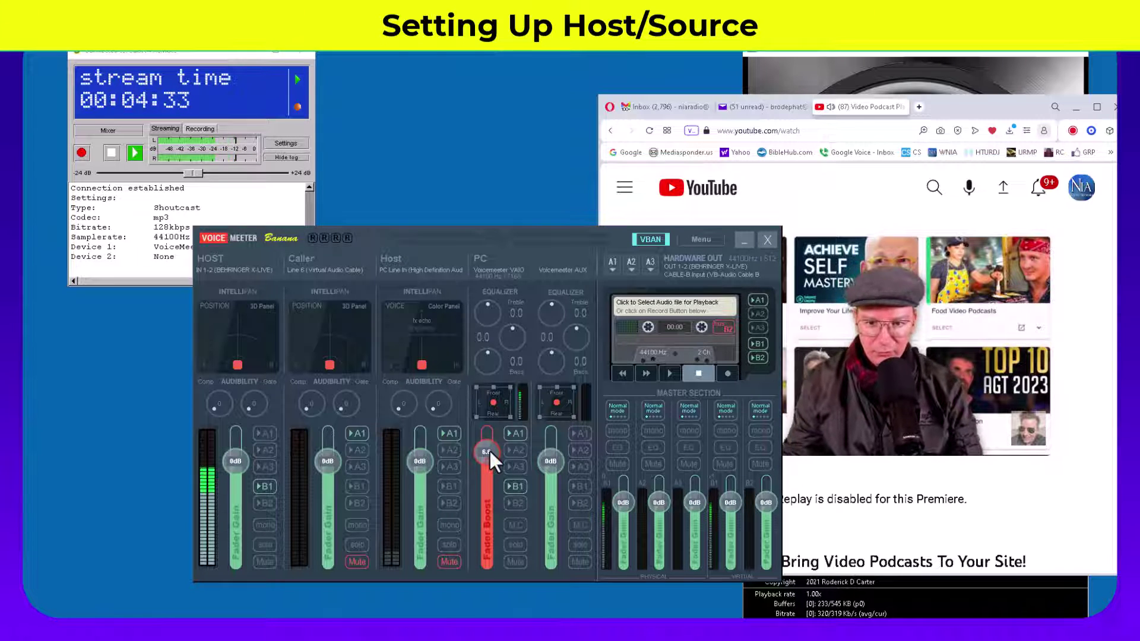
left_click_drag(489, 450, 515, 572)
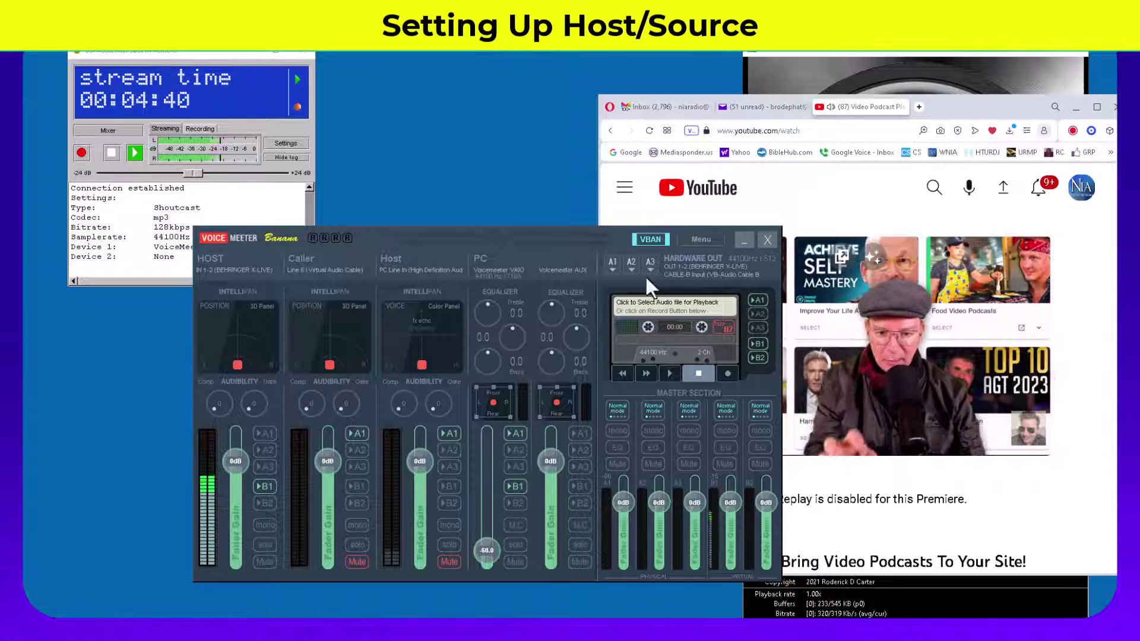
Step: Shift the mixer left and bring the music-bed player and BUTT window forward
left_click_drag(576, 237, 490, 247)
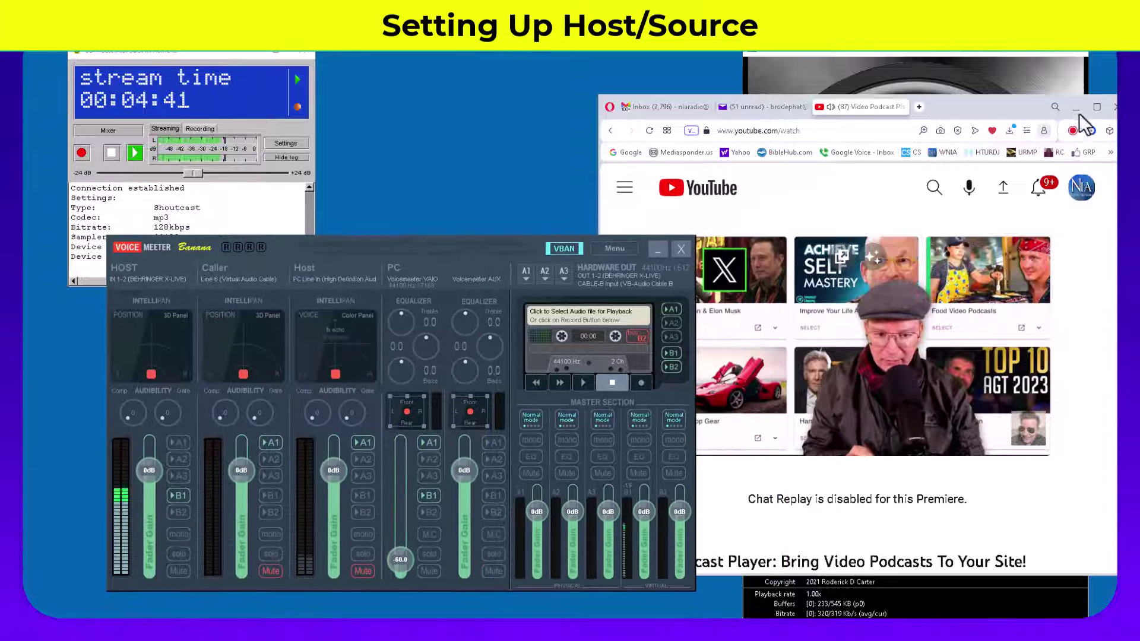
left_click(996, 56)
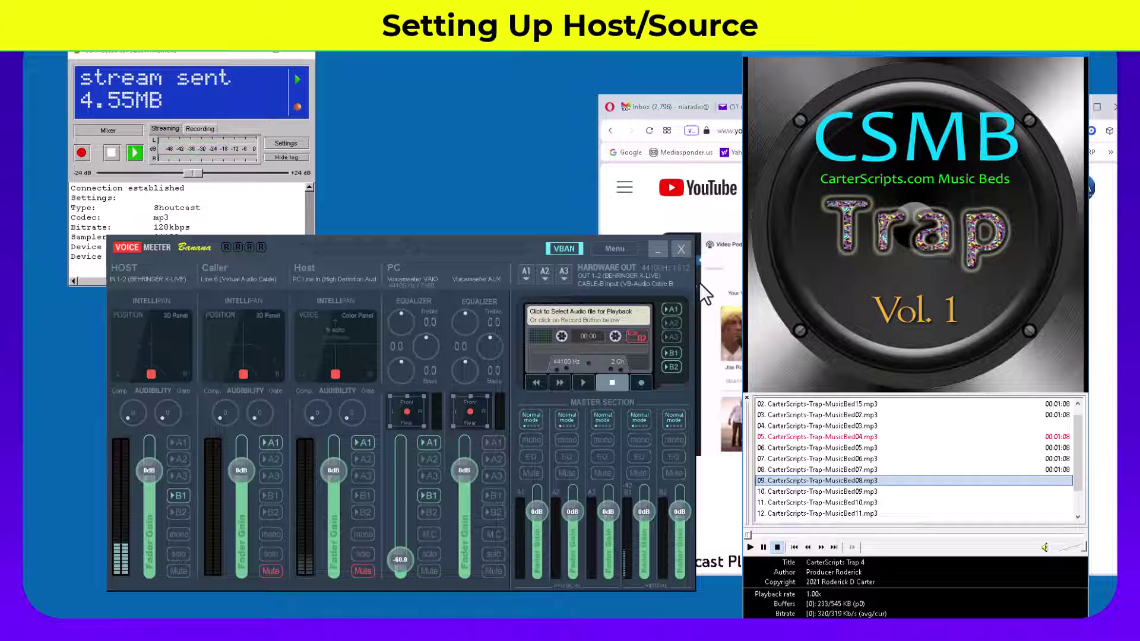
left_click(211, 51)
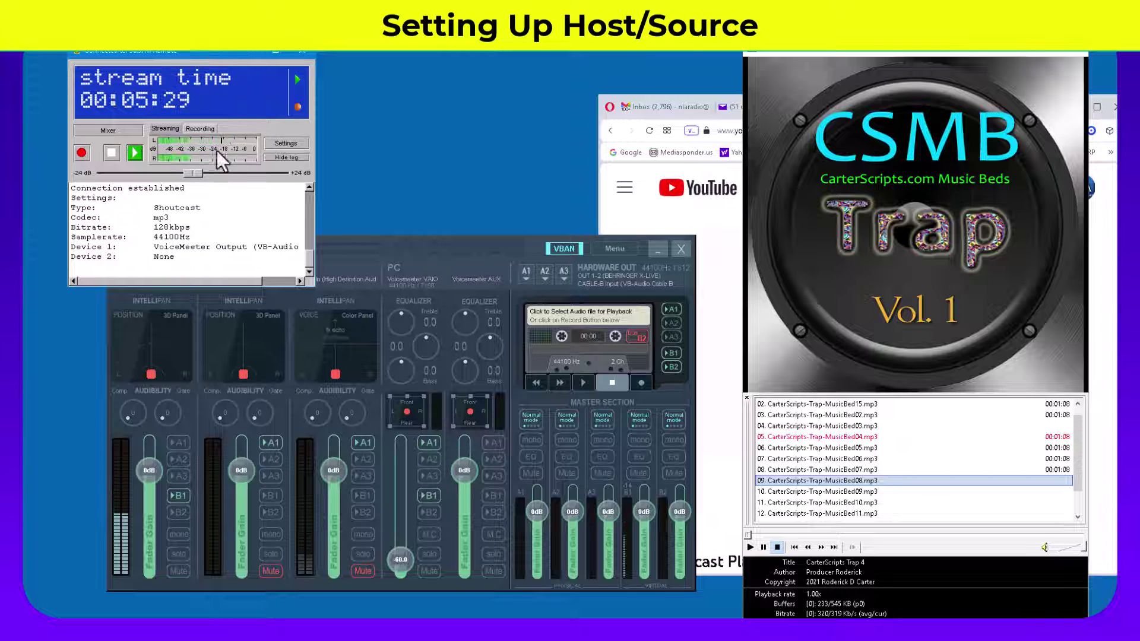
left_click(289, 142)
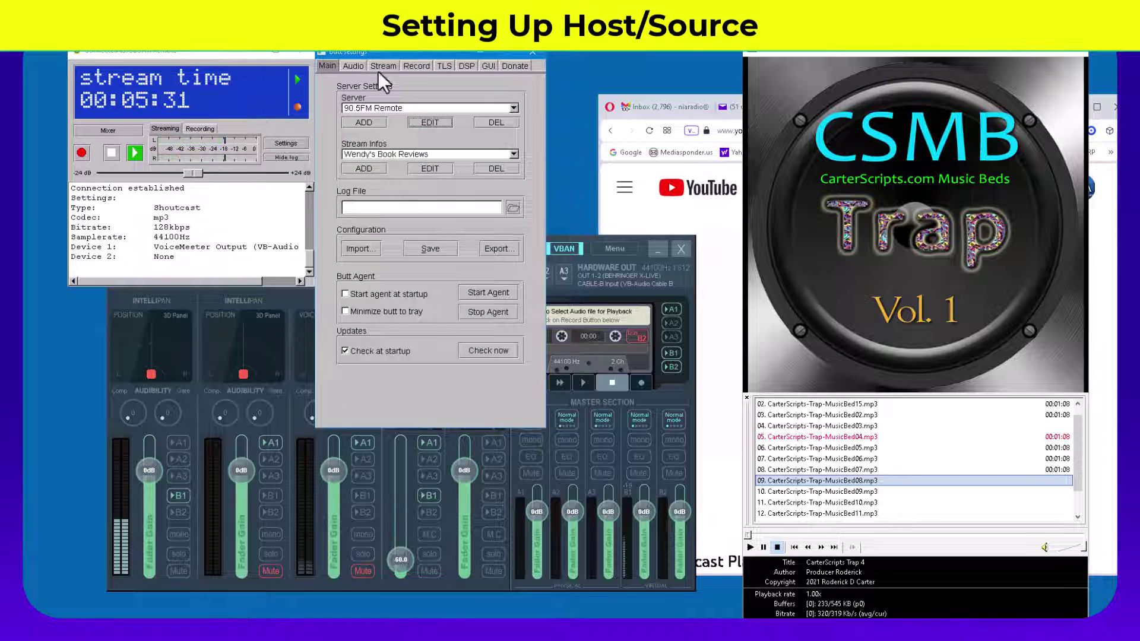
left_click(353, 66)
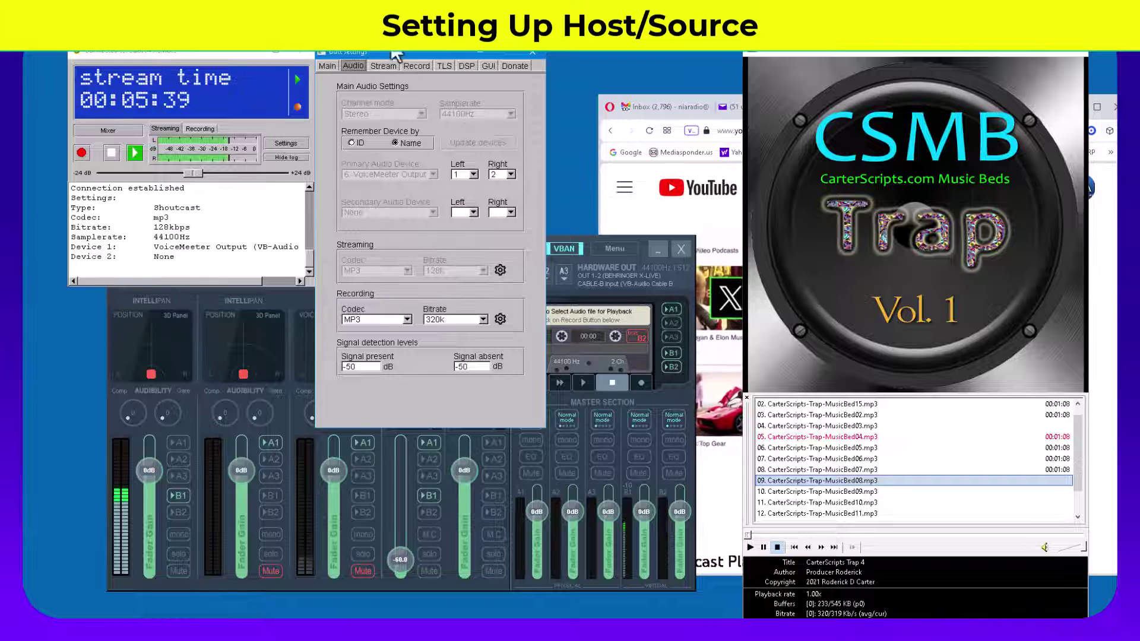
left_click(532, 53)
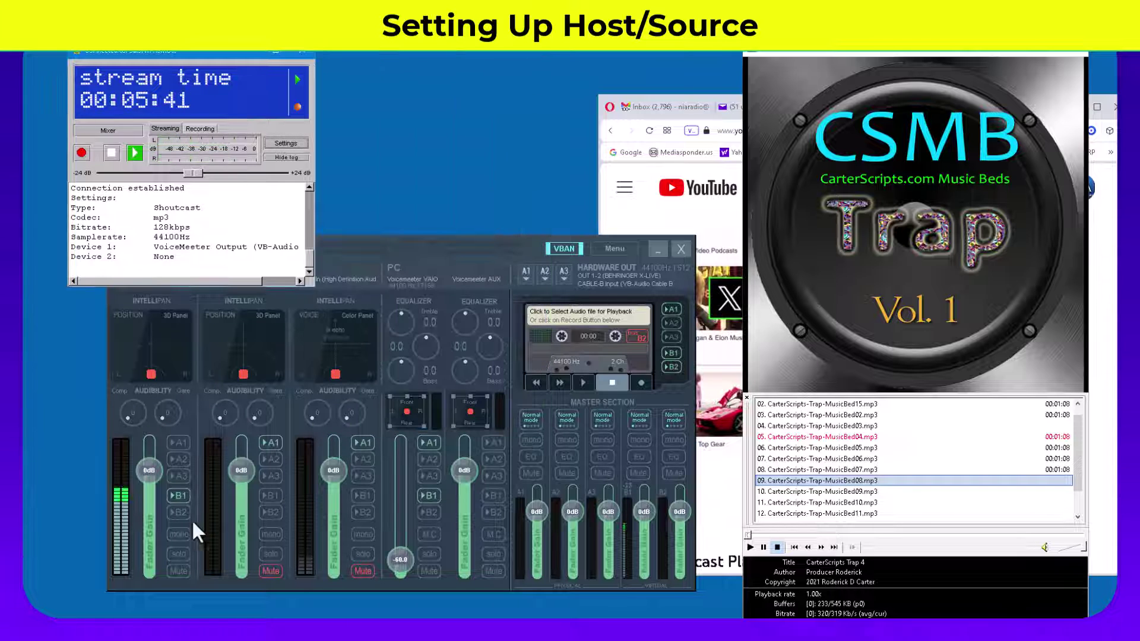
Step: Leave HOST routed to B1 only and raise the PC channel to about -51.5 dB
left_click(178, 494)
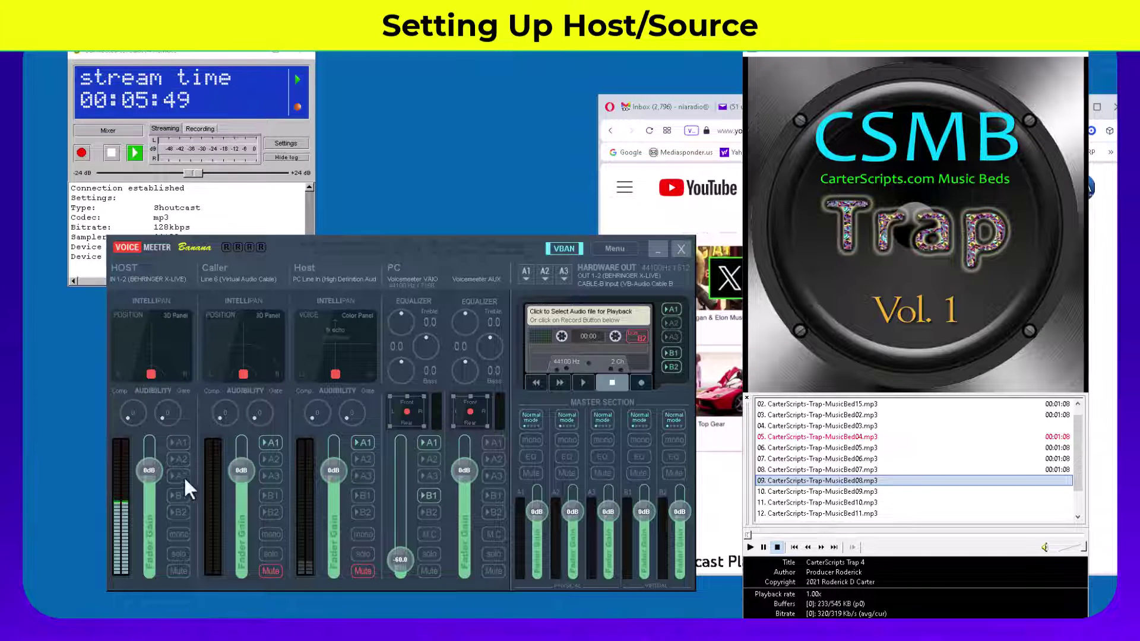
left_click(178, 496)
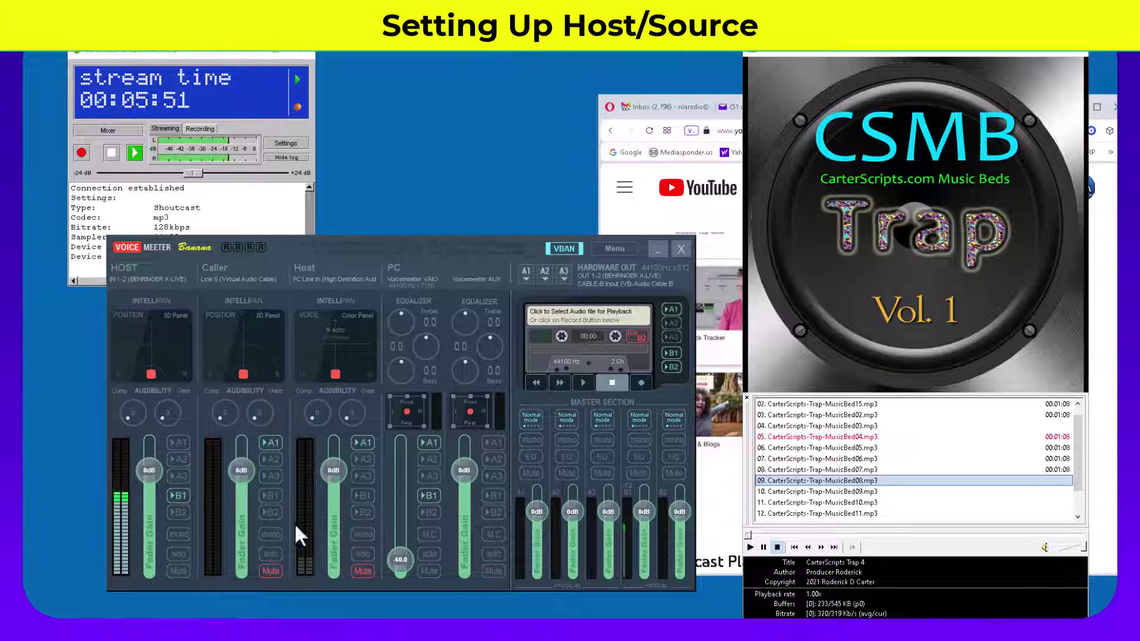
left_click(180, 512)
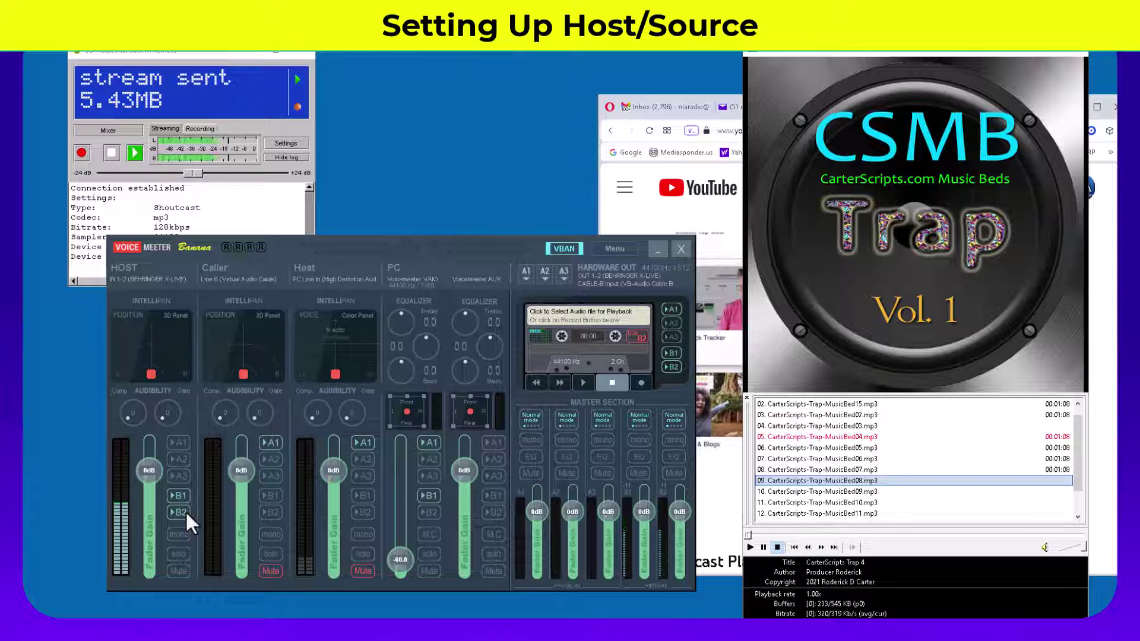
left_click(185, 512)
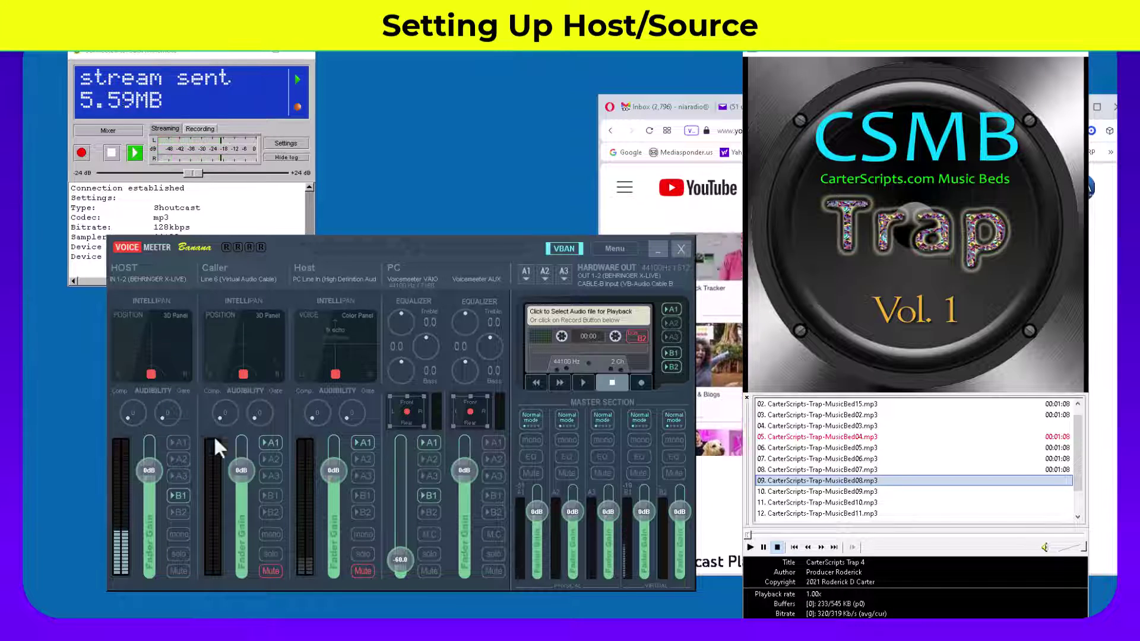
mouse_move(397, 553)
left_mouse_down()
mouse_move(408, 494)
mouse_move(406, 549)
left_mouse_up()
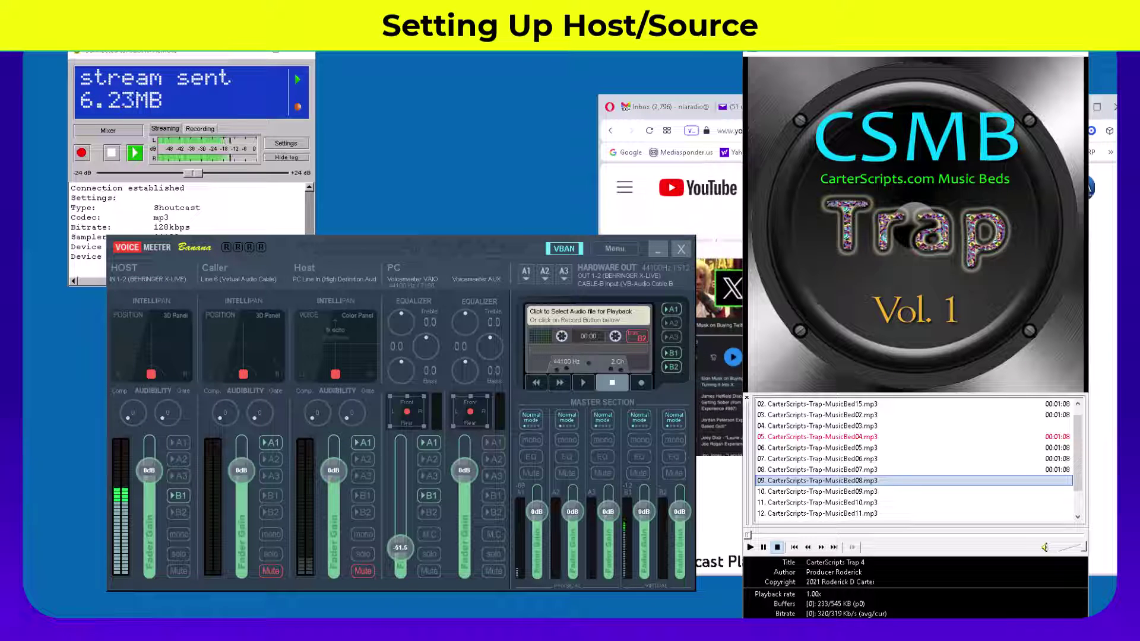
Step: Stop the broadcast, then review and save the 90.5FM Remote server details
left_click(204, 48)
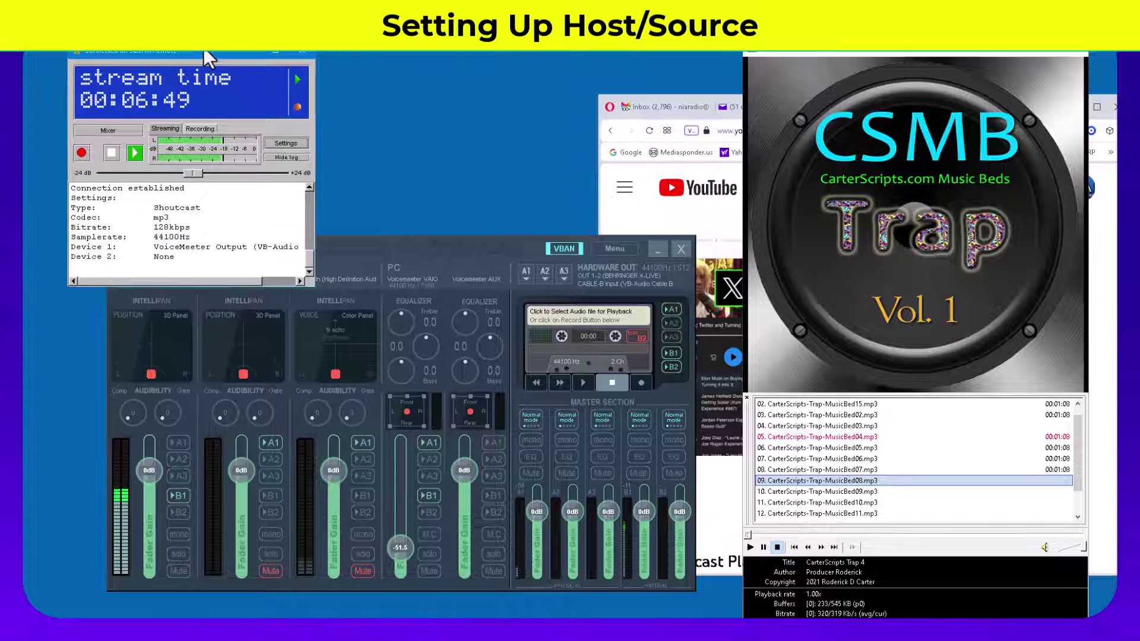
left_click(115, 153)
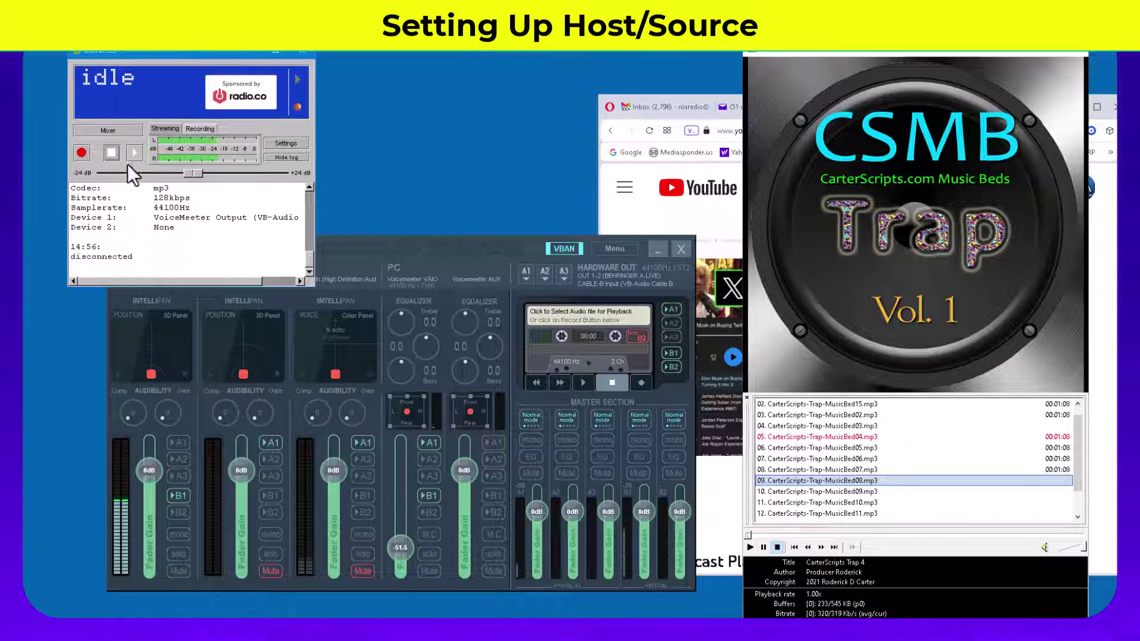
left_click(285, 144)
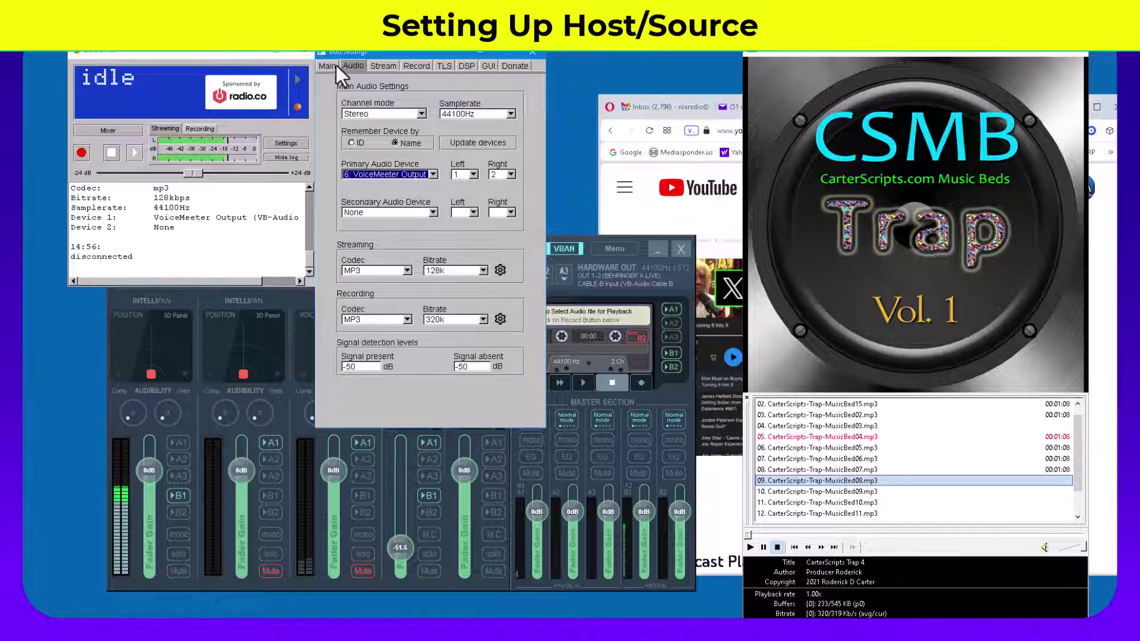
left_click(319, 65)
left_click(431, 126)
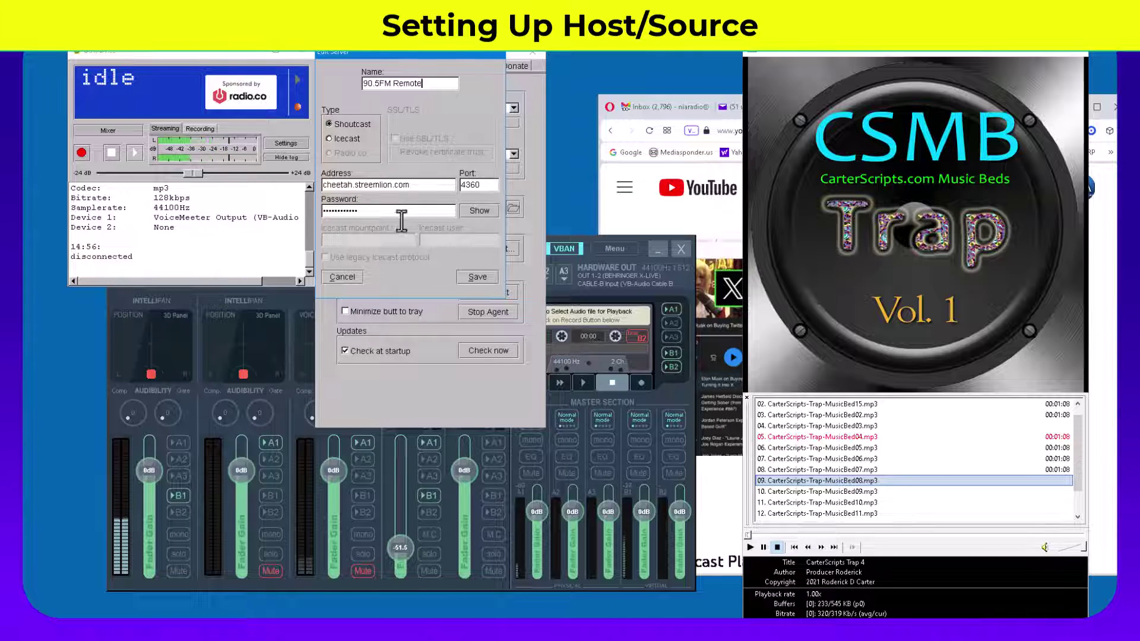
left_click(475, 278)
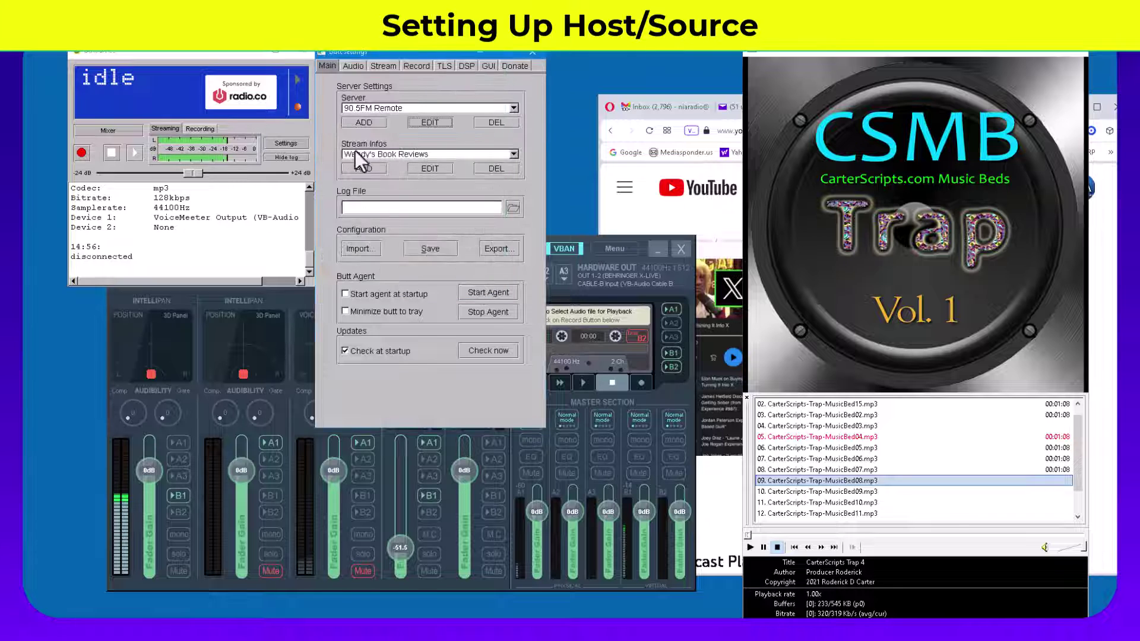
Step: Restart streaming to 90.5FM Remote, dismiss the recording-folder error, and close Settings
left_click(137, 153)
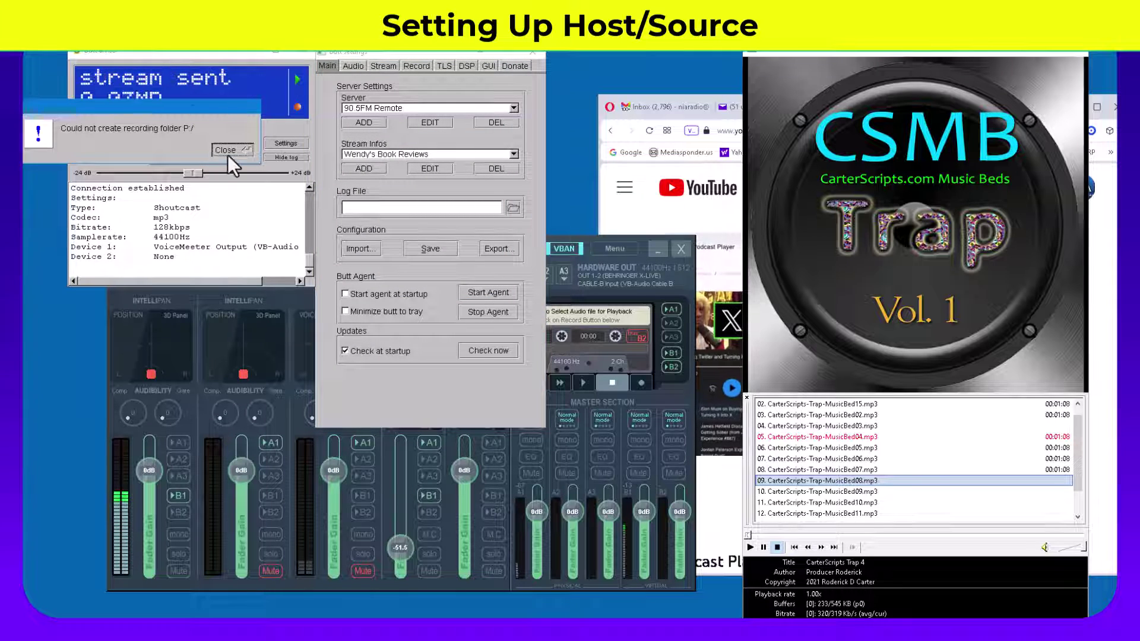
left_click(227, 153)
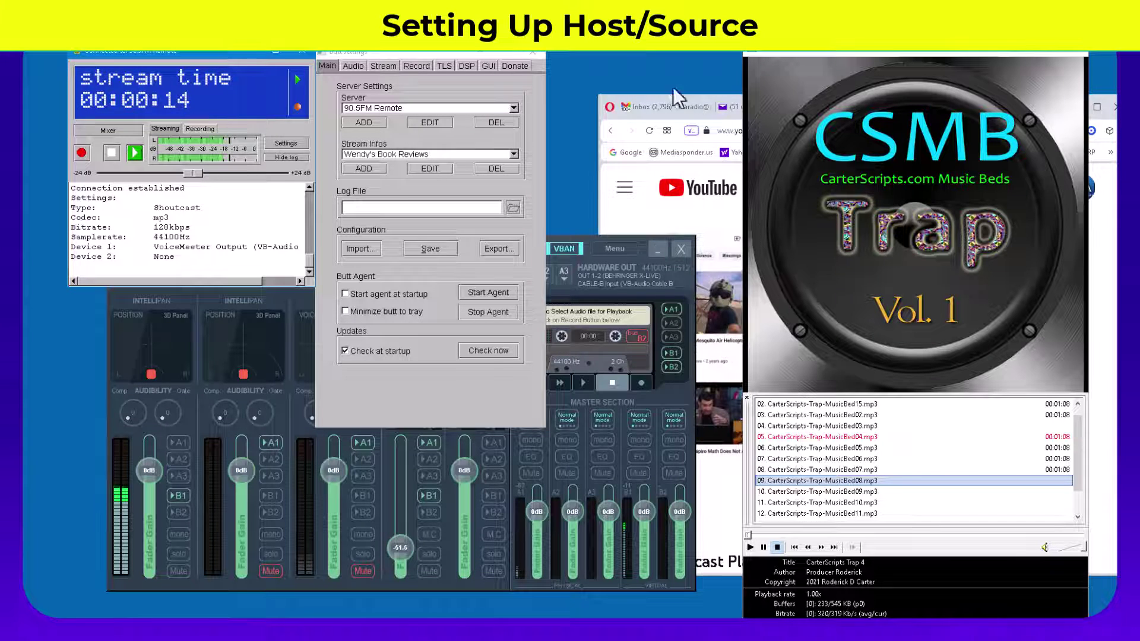
left_click(534, 52)
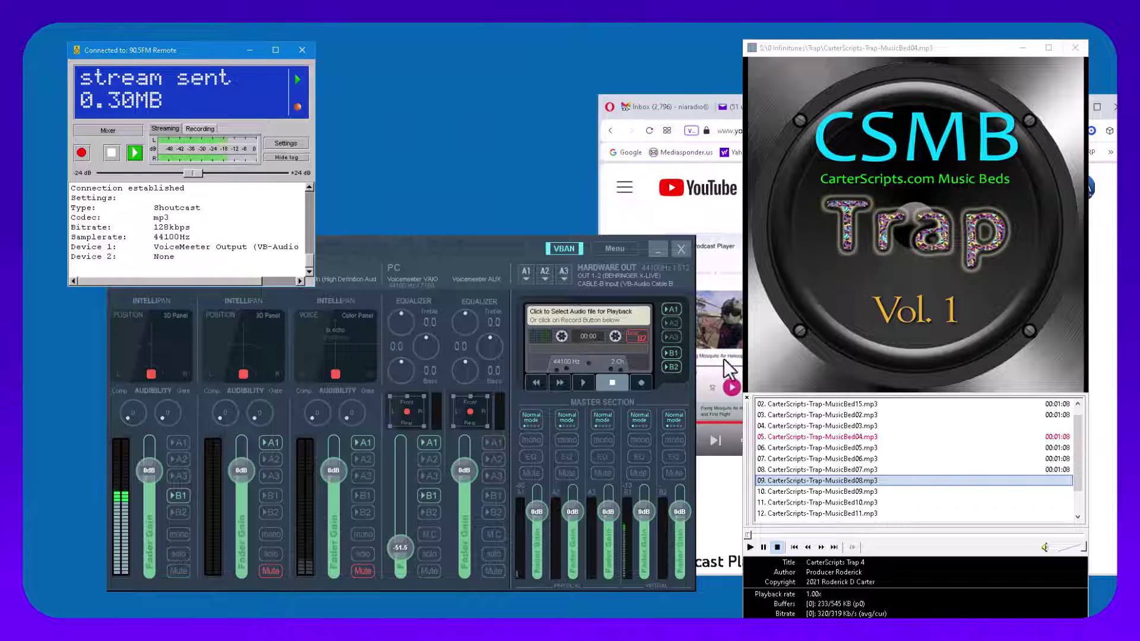
Step: Hide the mixer and player, skip ahead in the YouTube video, then minimize Opera
left_click(658, 248)
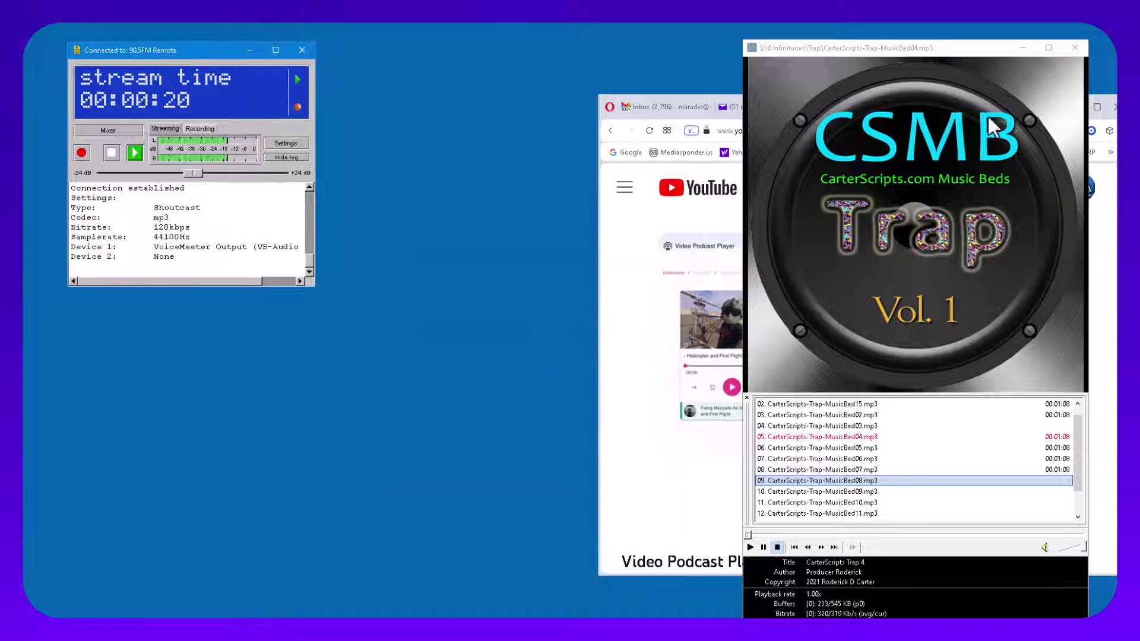
left_click(1029, 55)
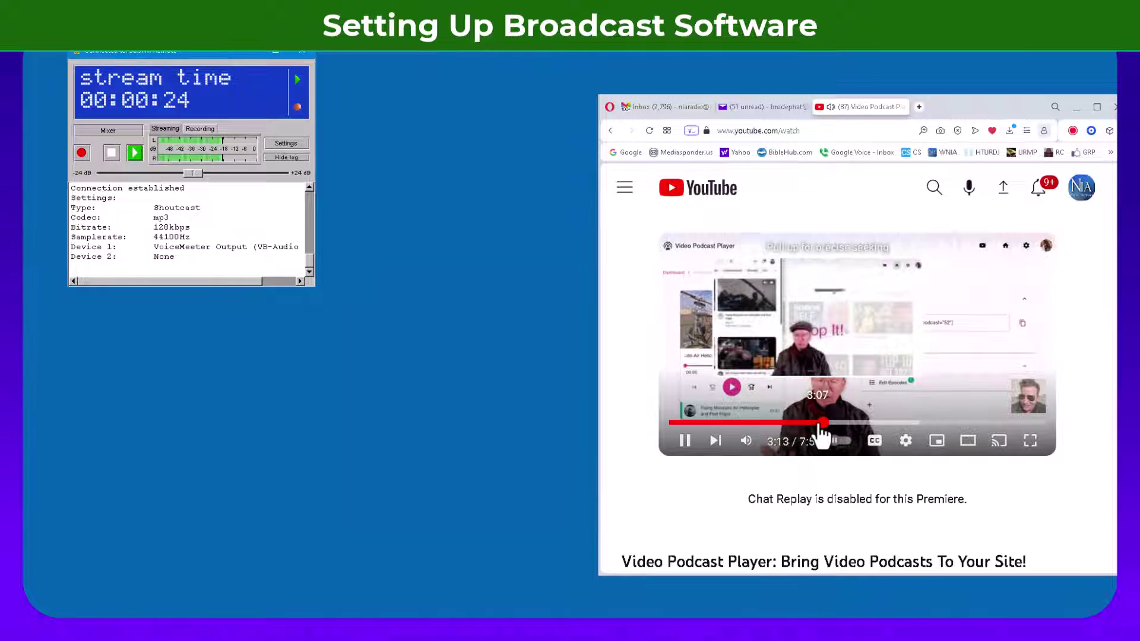
left_click_drag(822, 433, 823, 434)
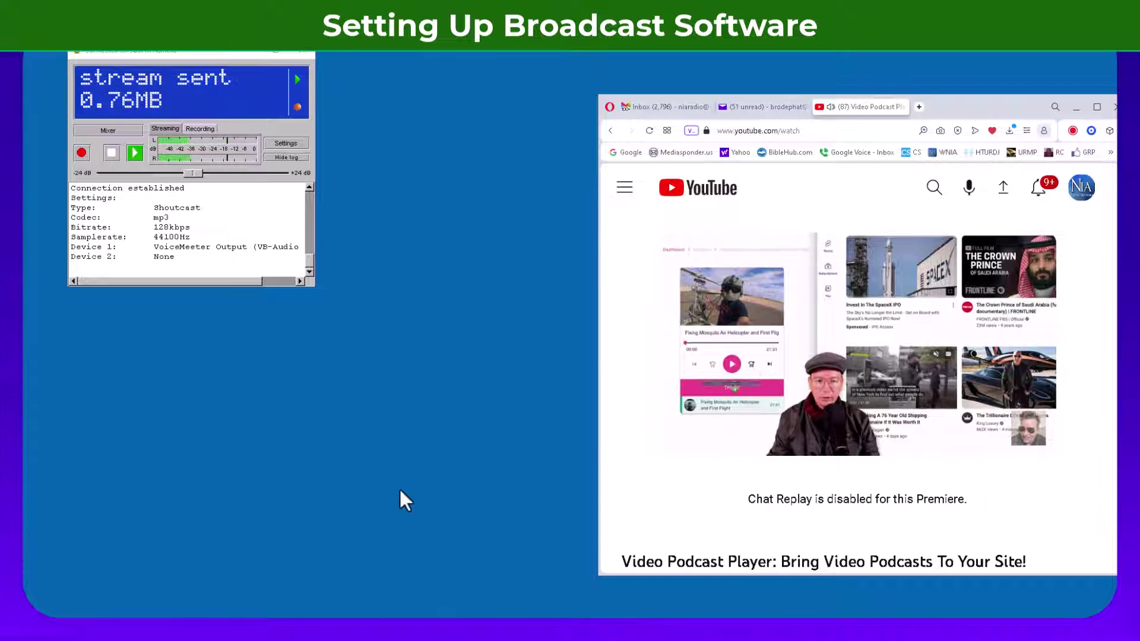
left_click(1074, 106)
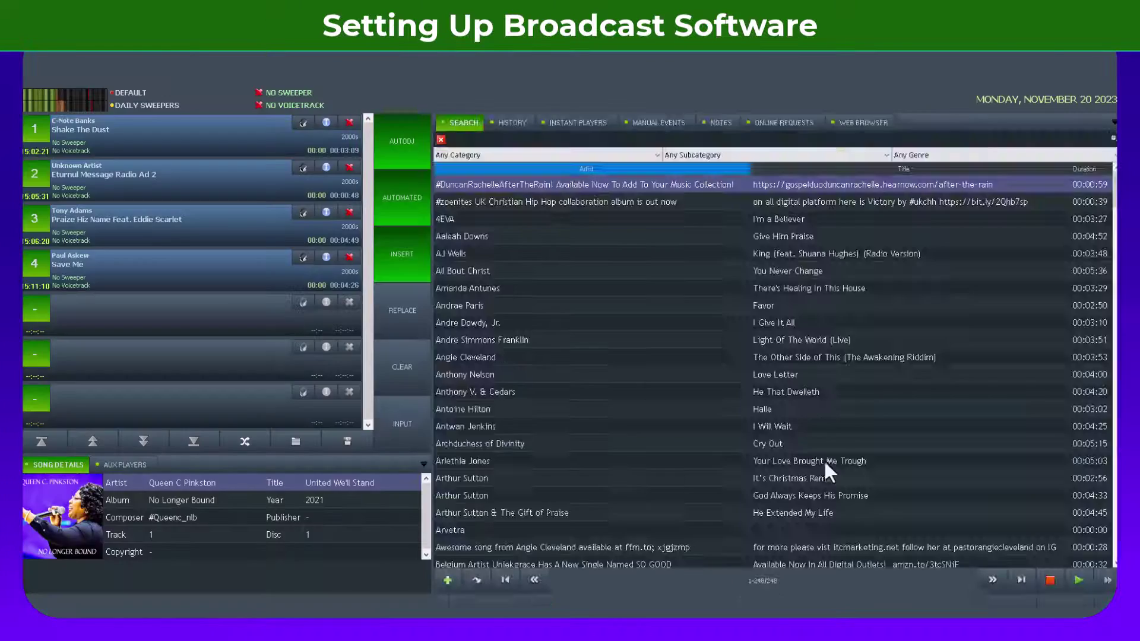
Step: Set RadioDJ's Main 1 sound device to CABLE-A Input (VB-Audio Cable A)
left_click(1051, 608)
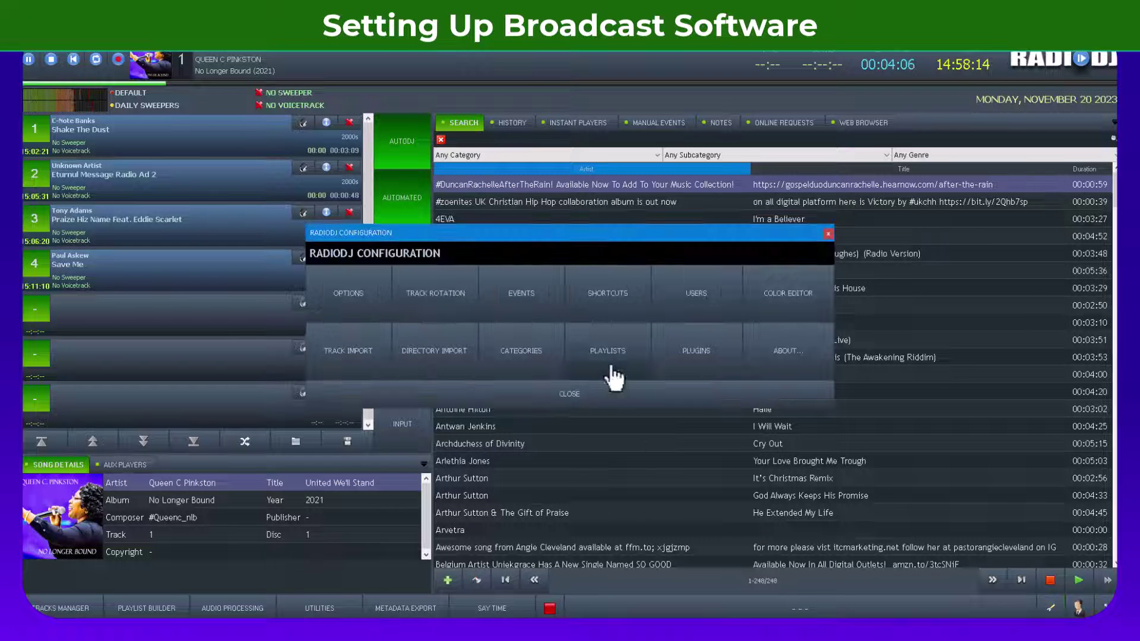
left_click(344, 299)
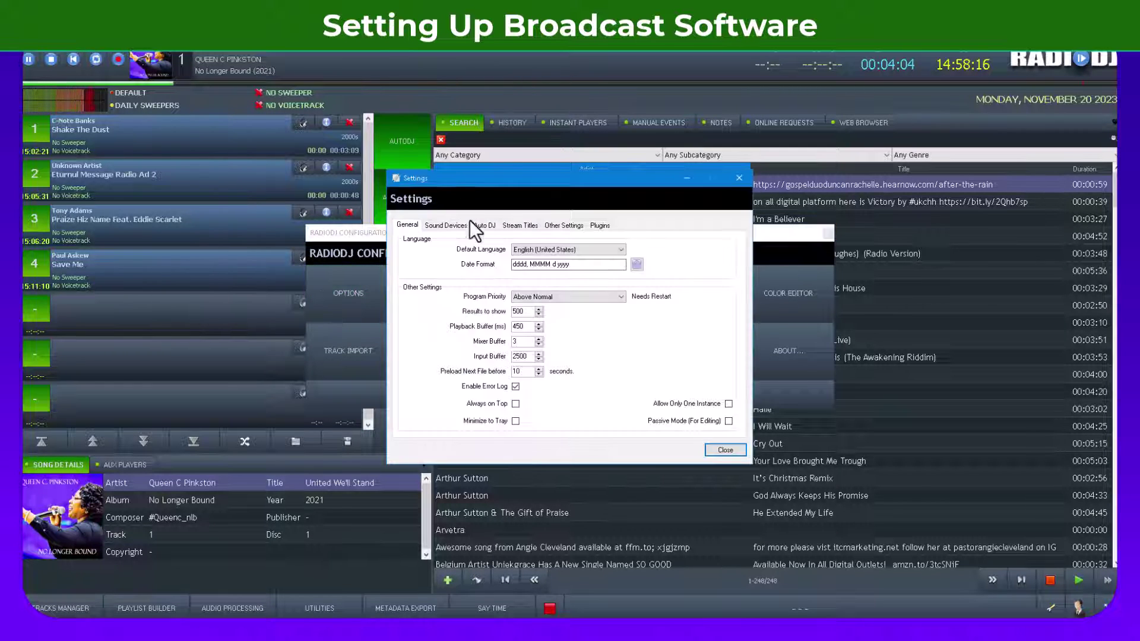
left_click(450, 225)
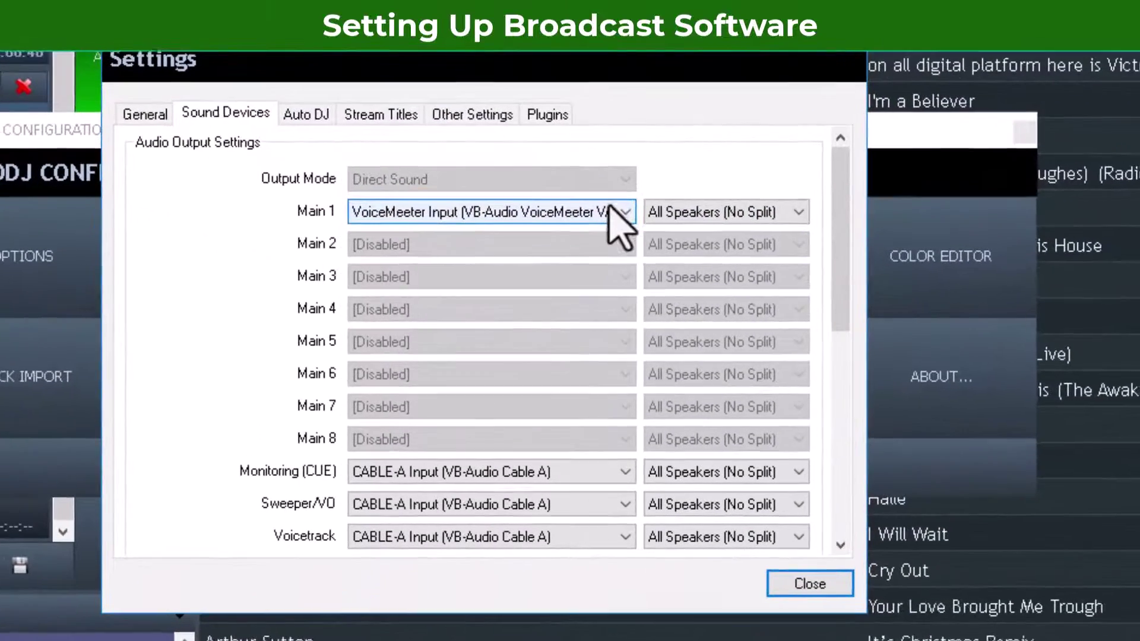
left_click(620, 213)
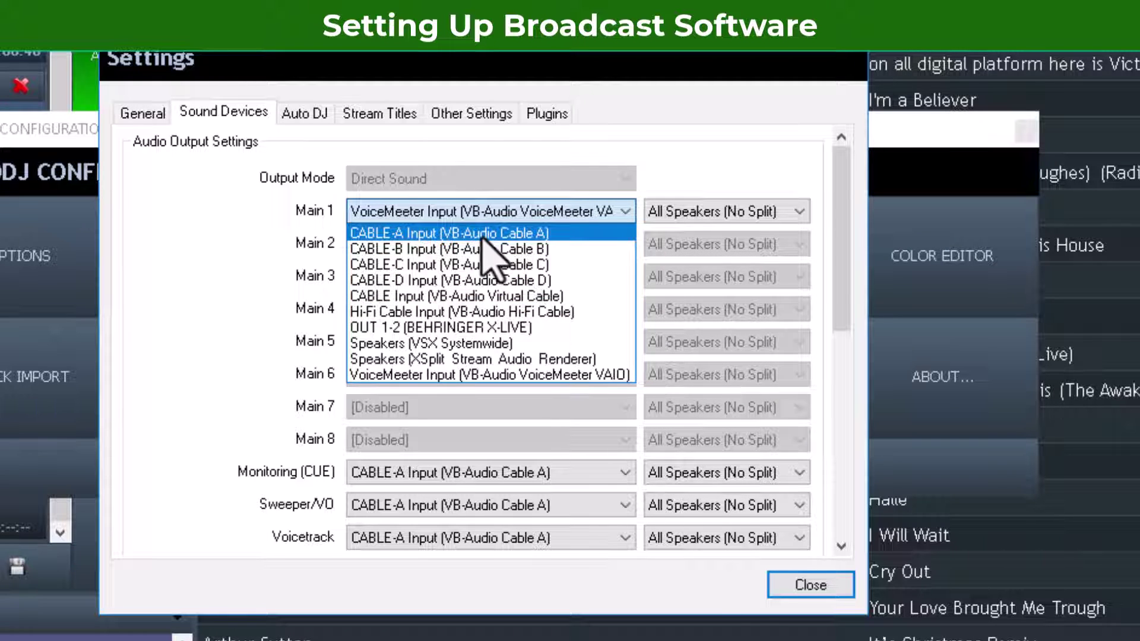
left_click(456, 232)
left_click(810, 585)
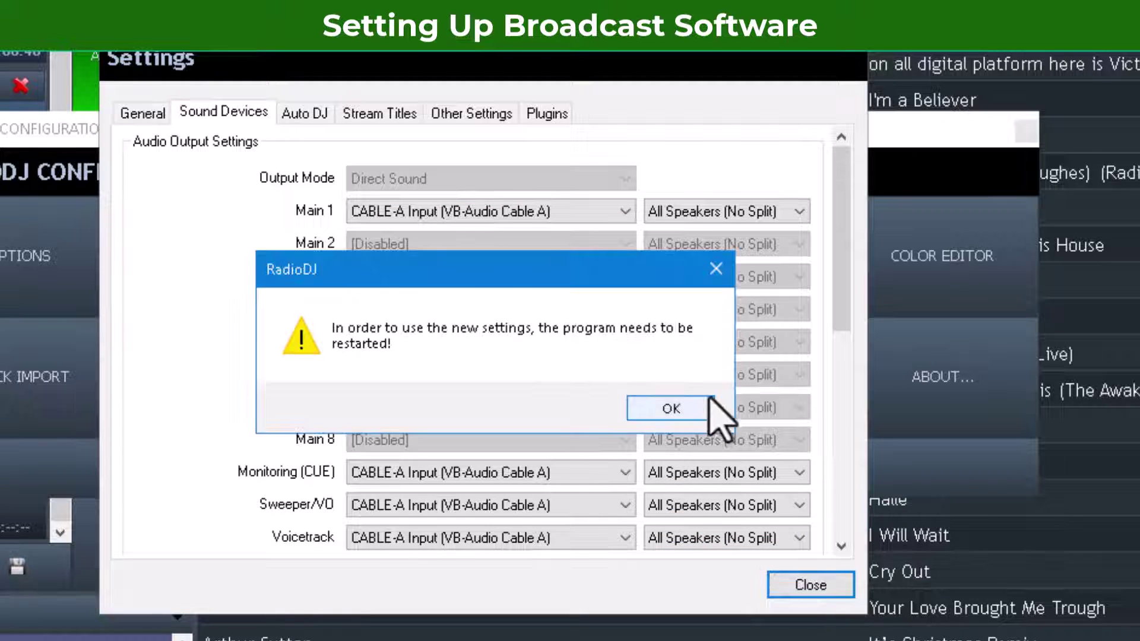
Step: Acknowledge the restart notice and quit RadioDJ so the change applies
left_click(700, 410)
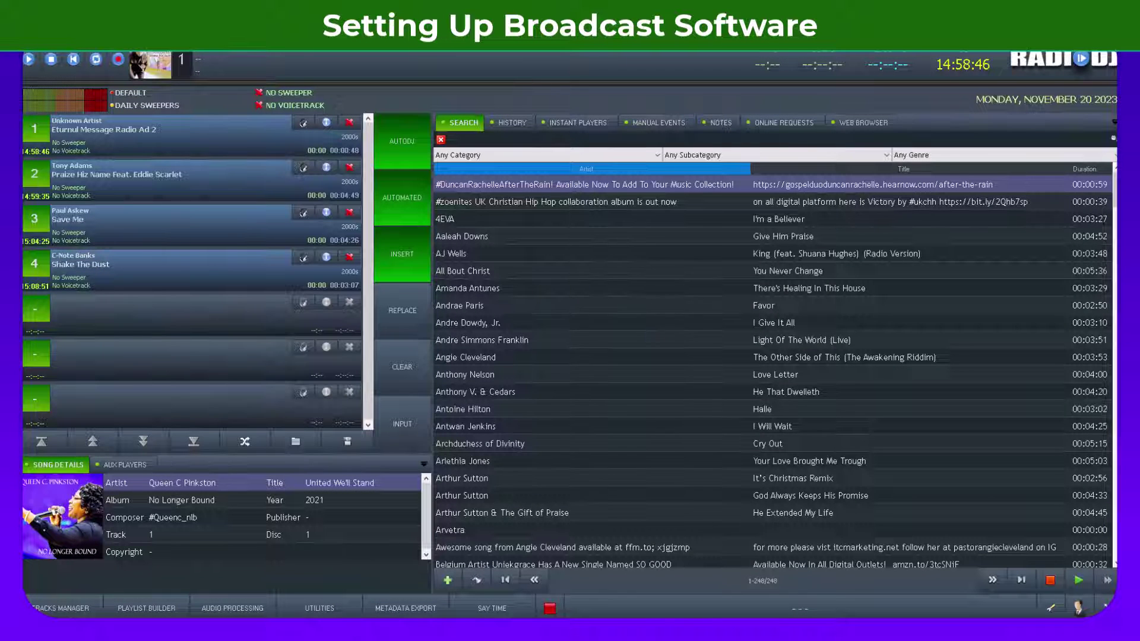
key("alt+F4")
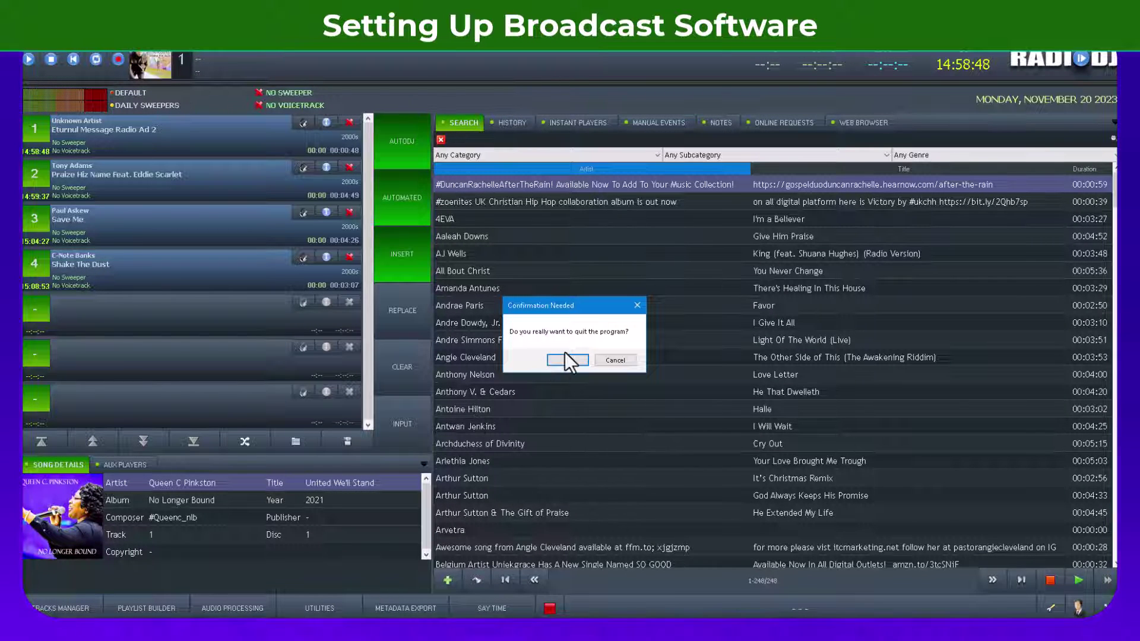
left_click(564, 360)
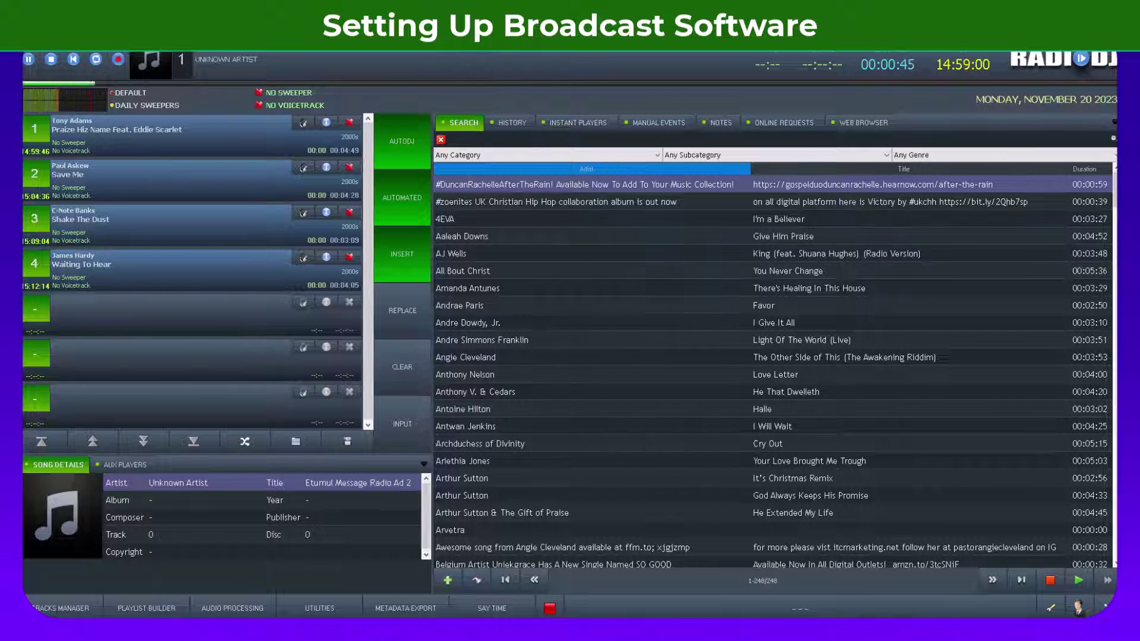
Step: Set the Voicemeeter Caller strip's input to WDM CABLE-A Output
left_click(782, 579)
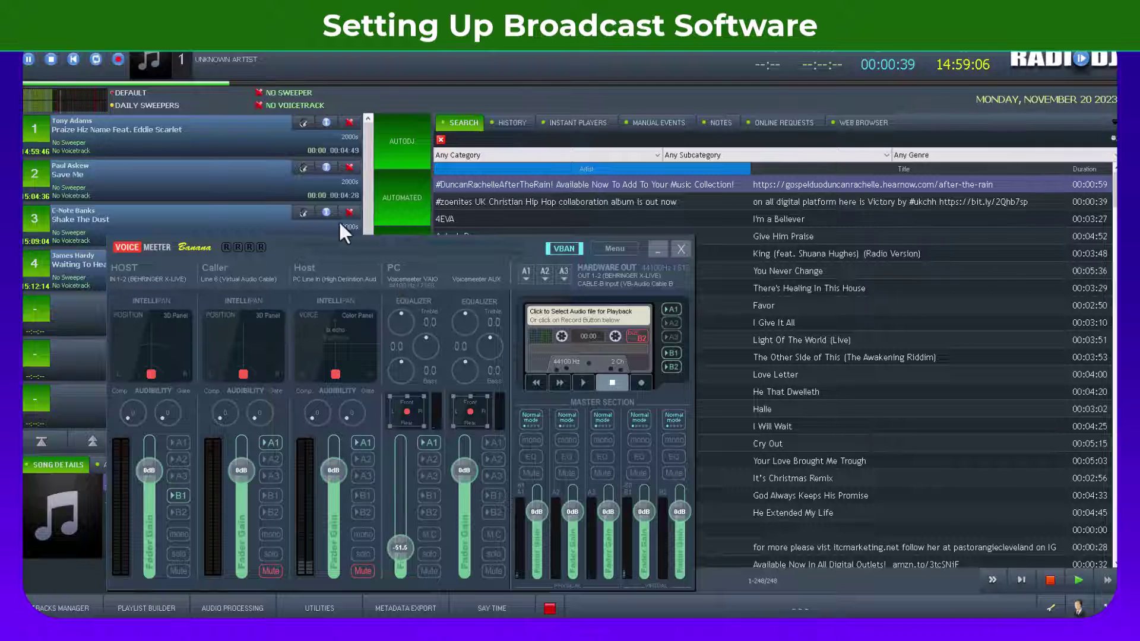
left_click(239, 278)
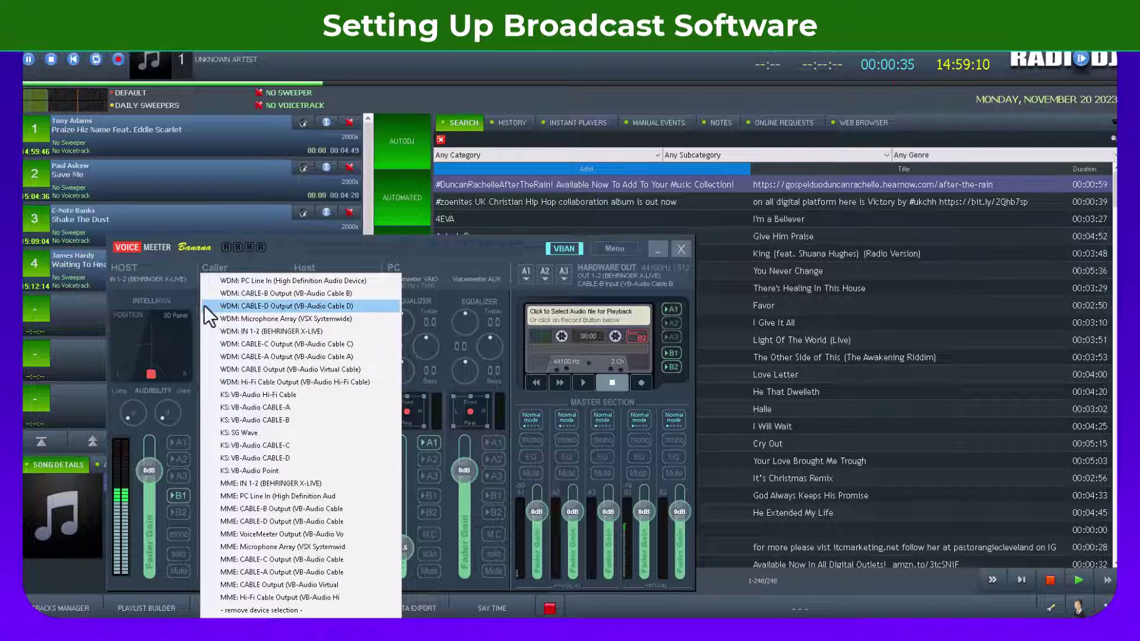
left_click(282, 356)
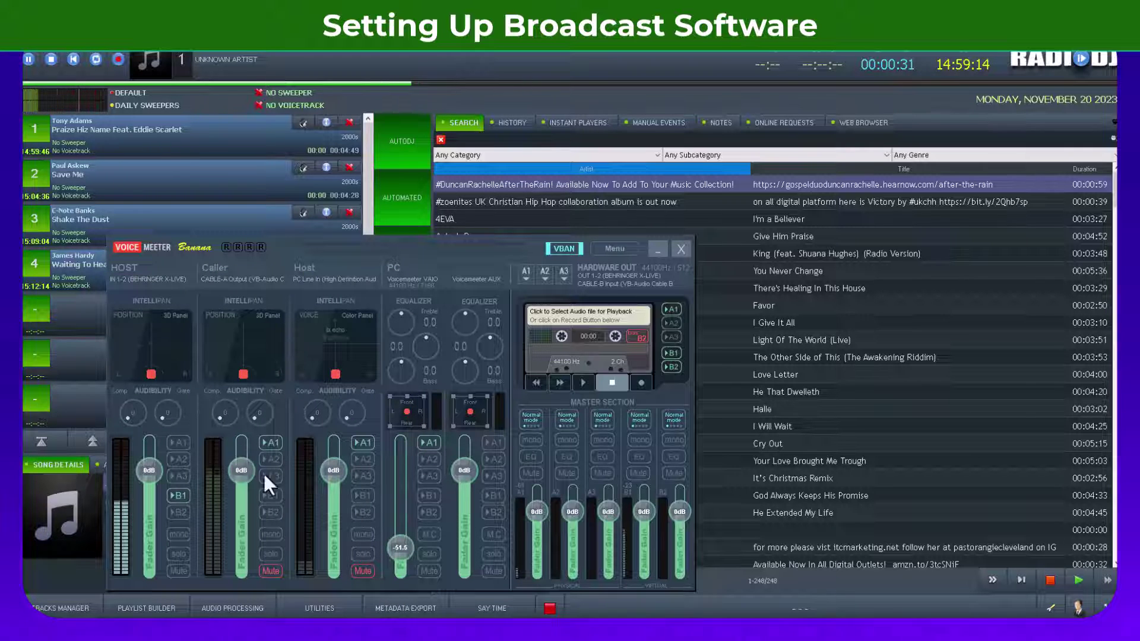
Step: Unmute the Caller strip at a low level, hide the mixer, and turn on RadioDJ automation
left_click_drag(242, 476, 238, 594)
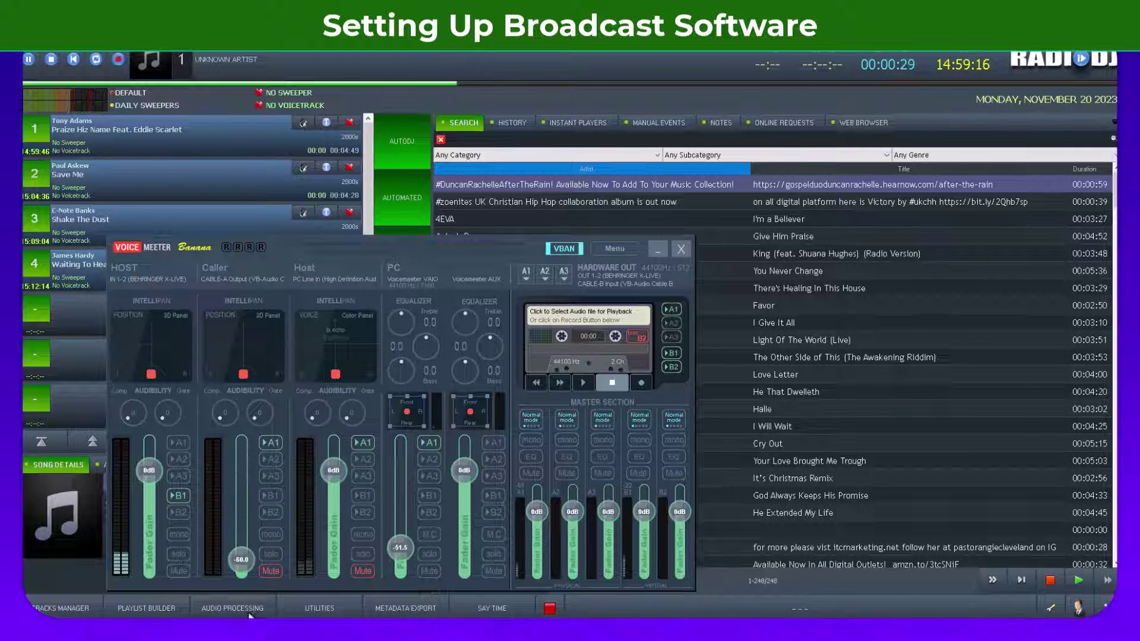
left_click(270, 570)
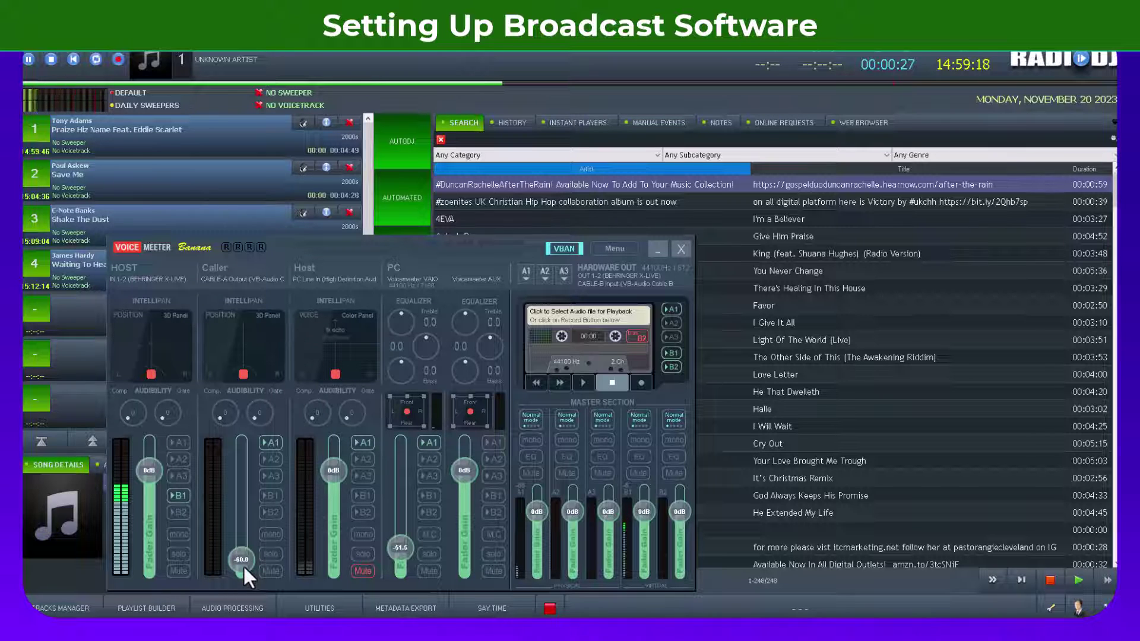
left_click_drag(244, 559, 255, 582)
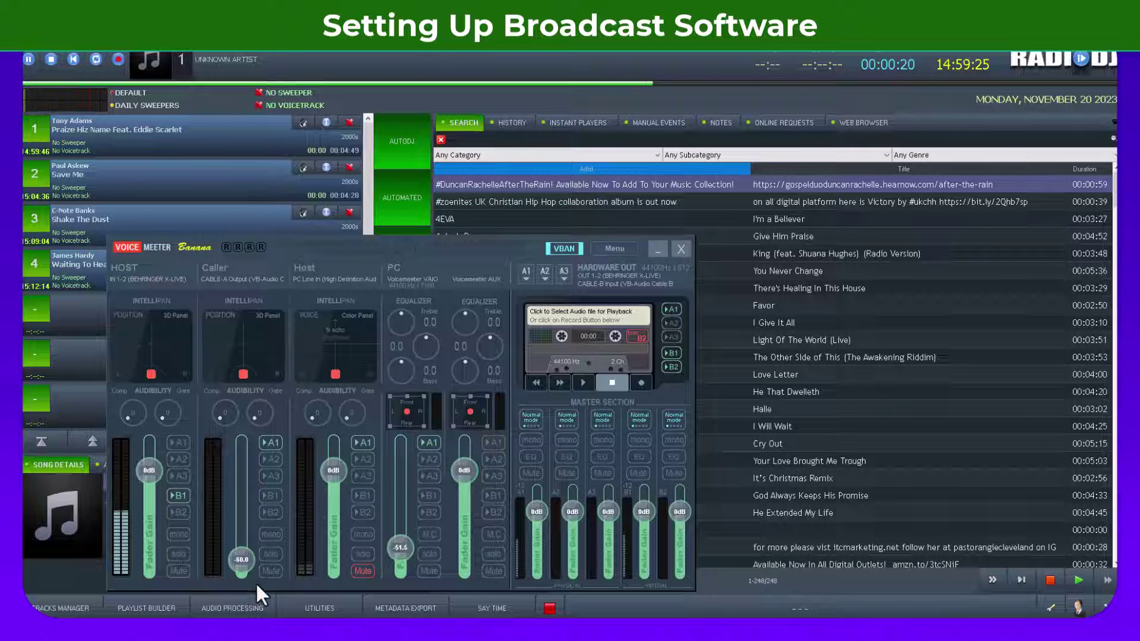
left_click(657, 250)
left_click(404, 219)
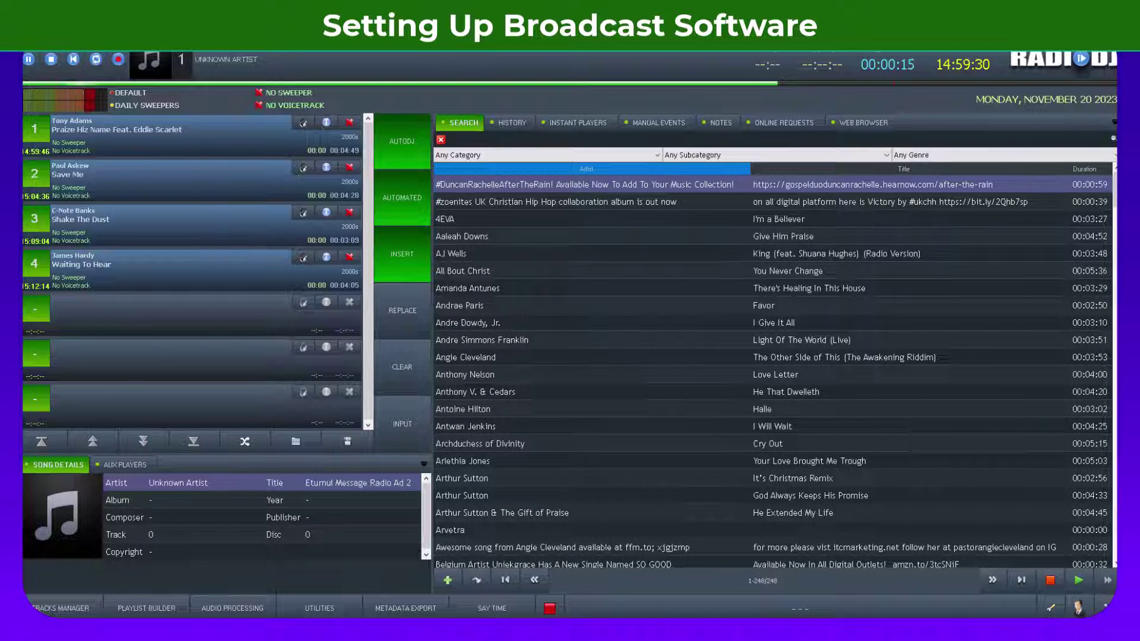
Step: Open RadioDJ's Track Import and set the Track Type to Internet Stream
left_click(1051, 608)
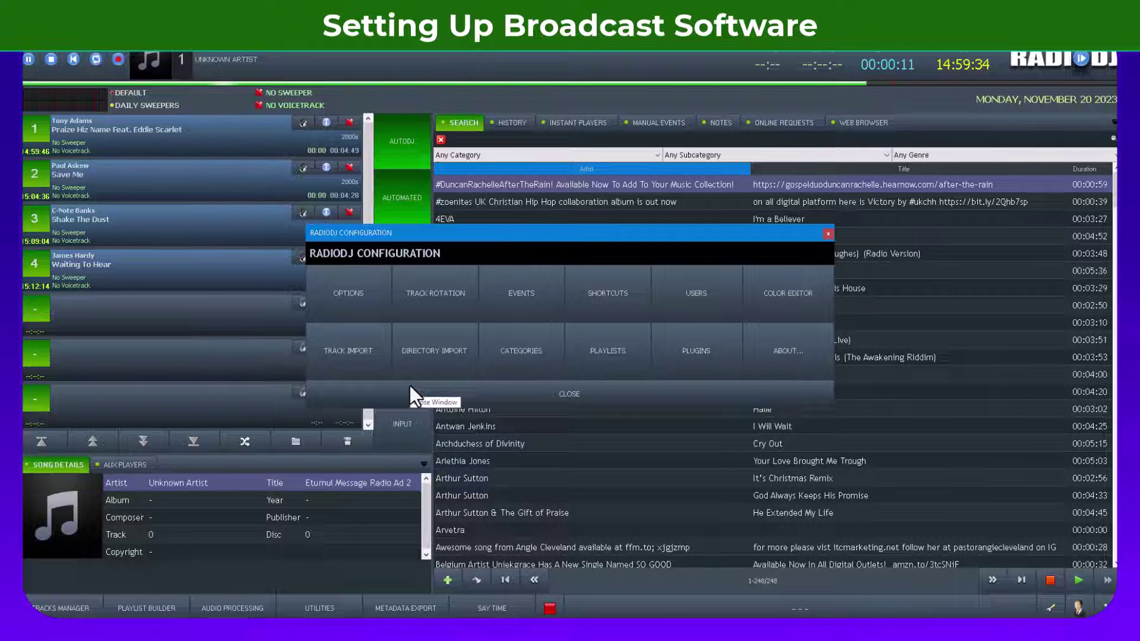
left_click(343, 351)
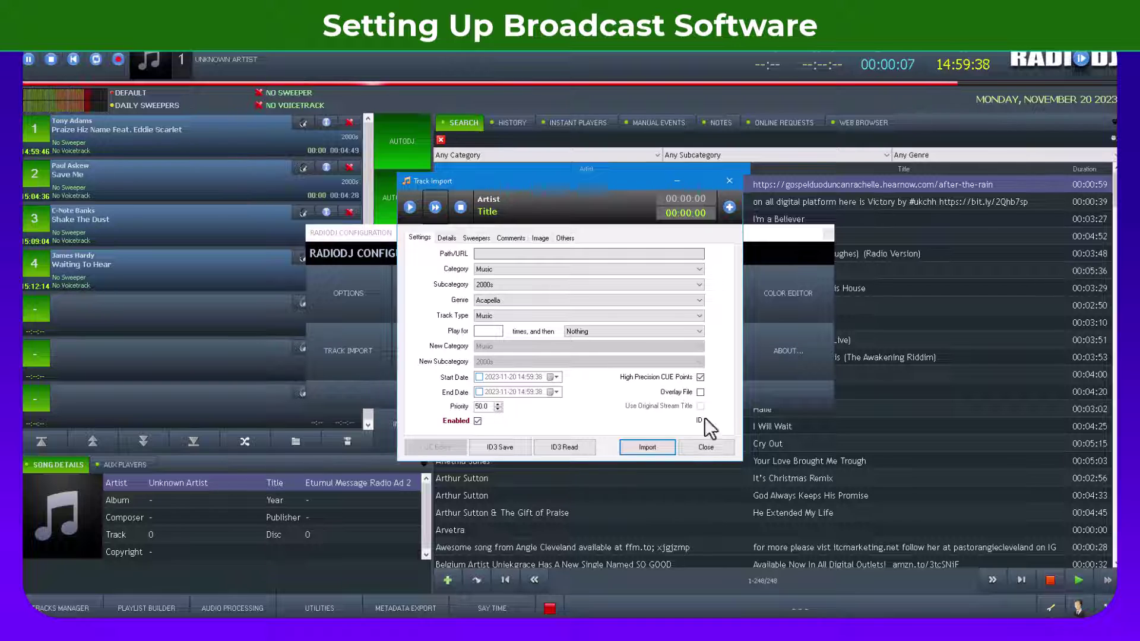
left_click(710, 450)
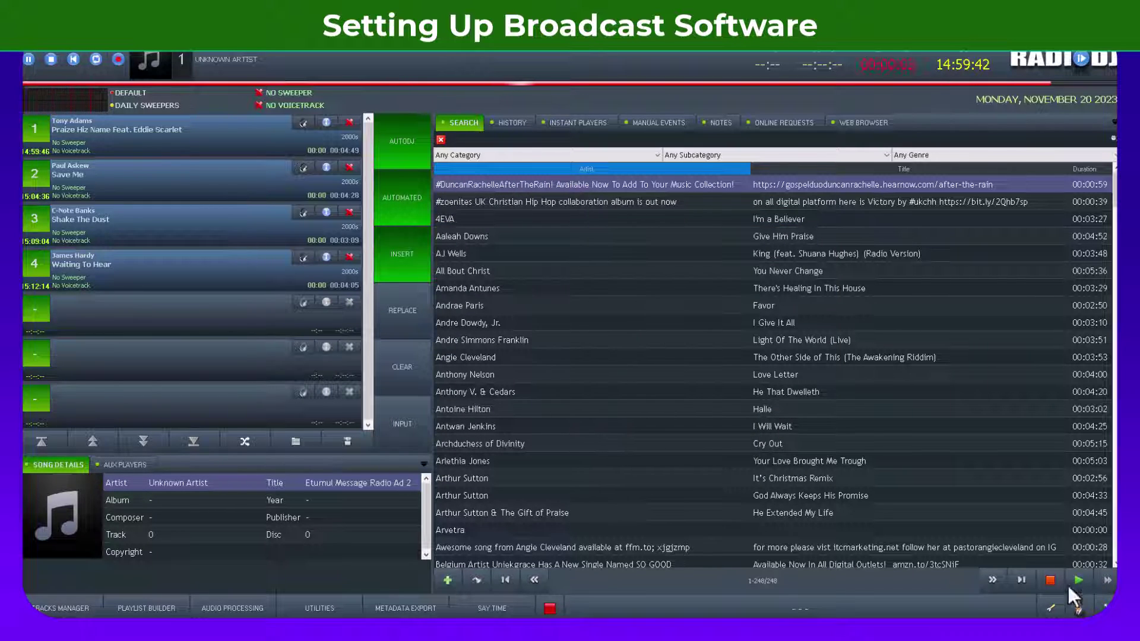
left_click(1051, 608)
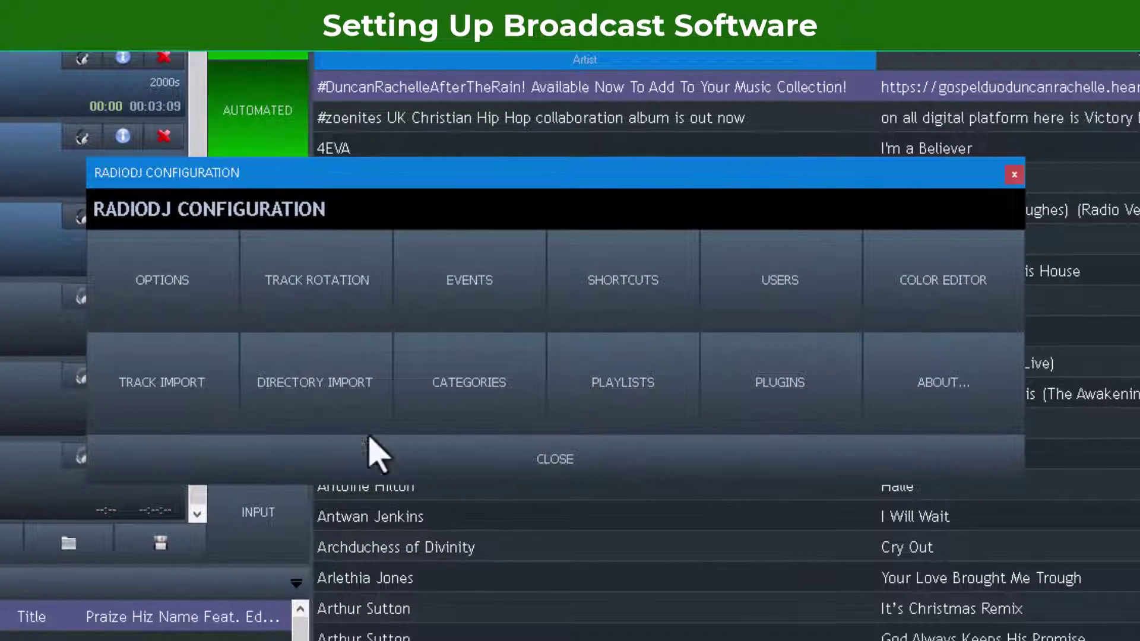
left_click(203, 394)
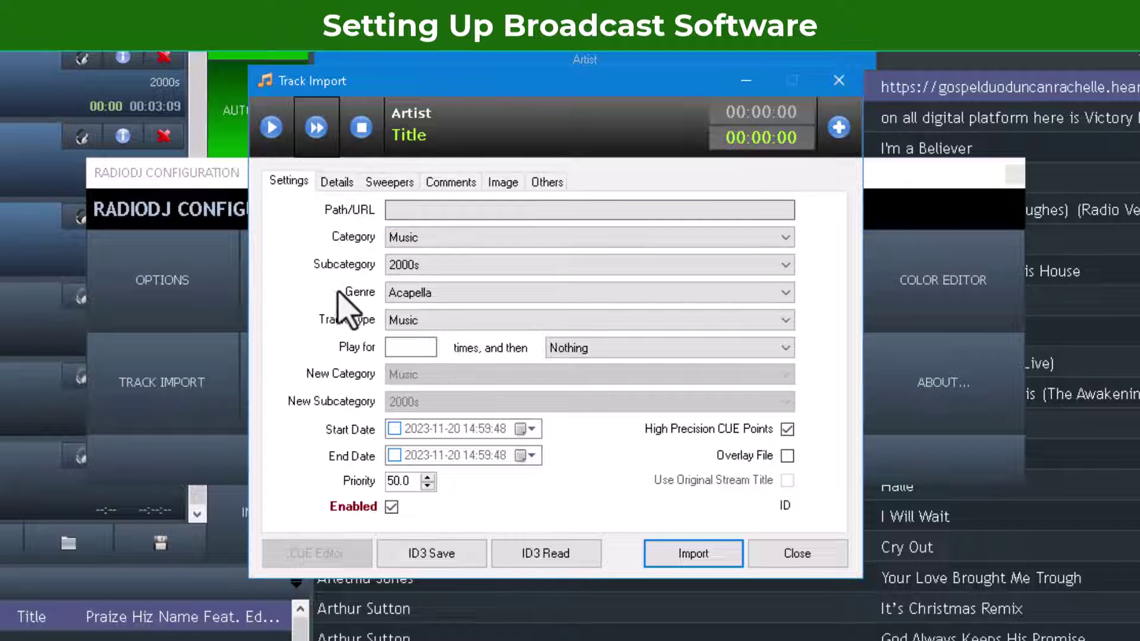
left_click(416, 320)
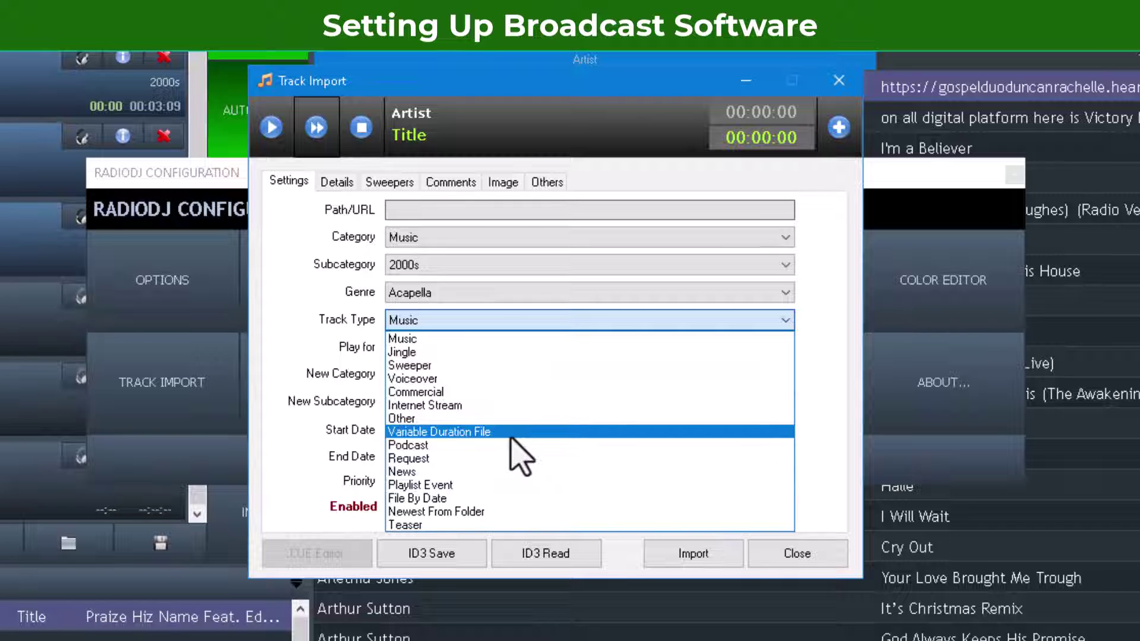
left_click(438, 410)
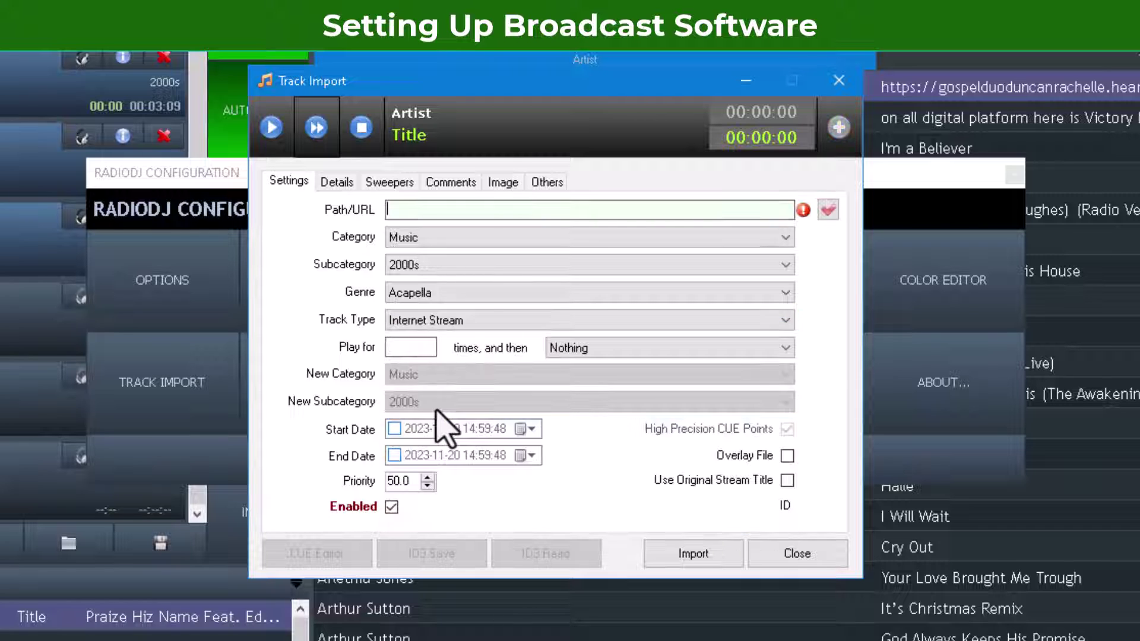
Step: Paste the stream URL into Path/URL and set the Category to Radio Shows
left_click(412, 208)
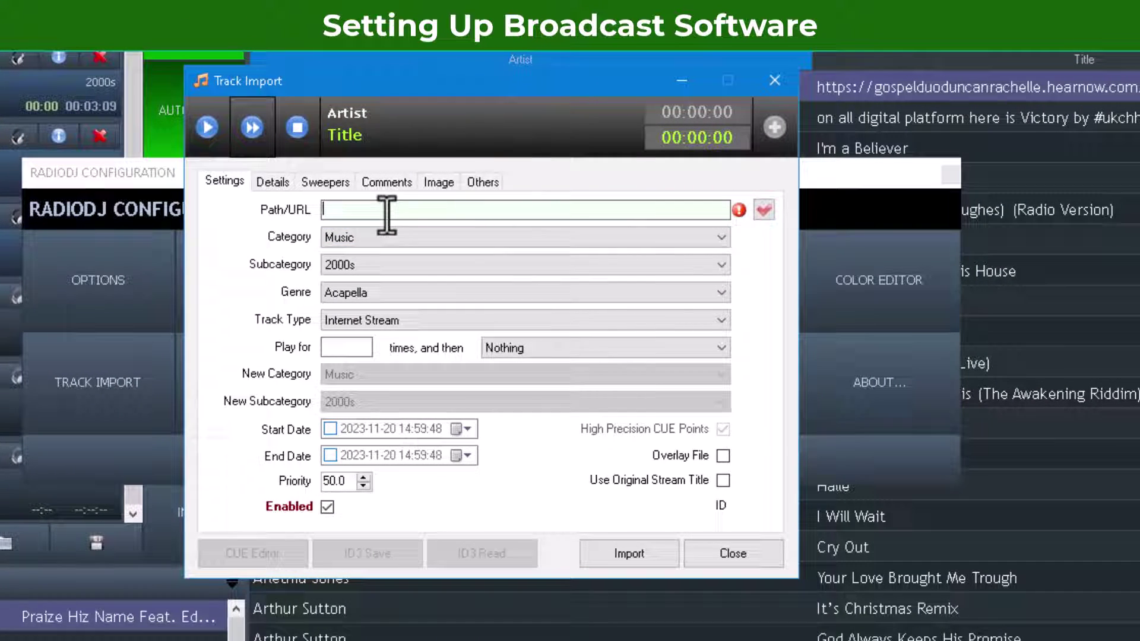
right_click(387, 215)
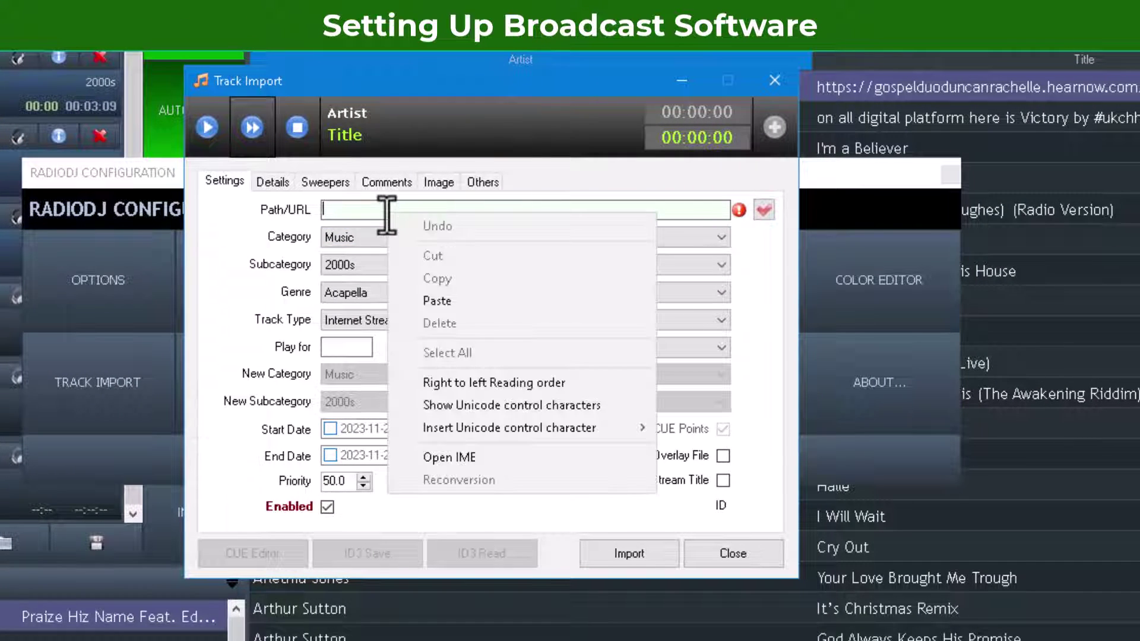
left_click(445, 297)
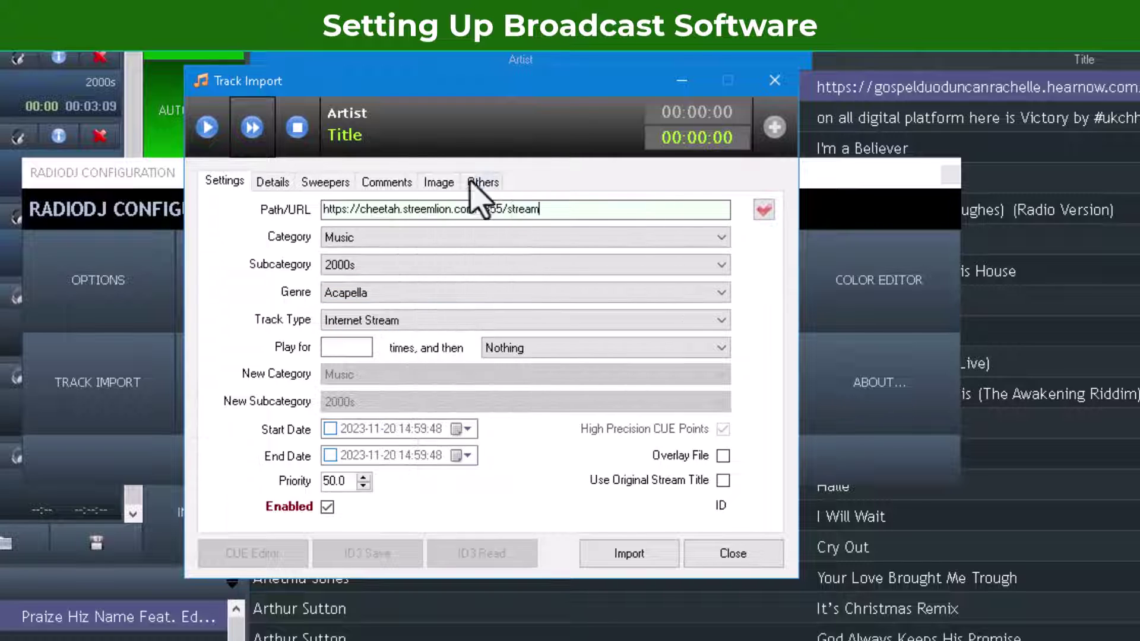
left_click(359, 238)
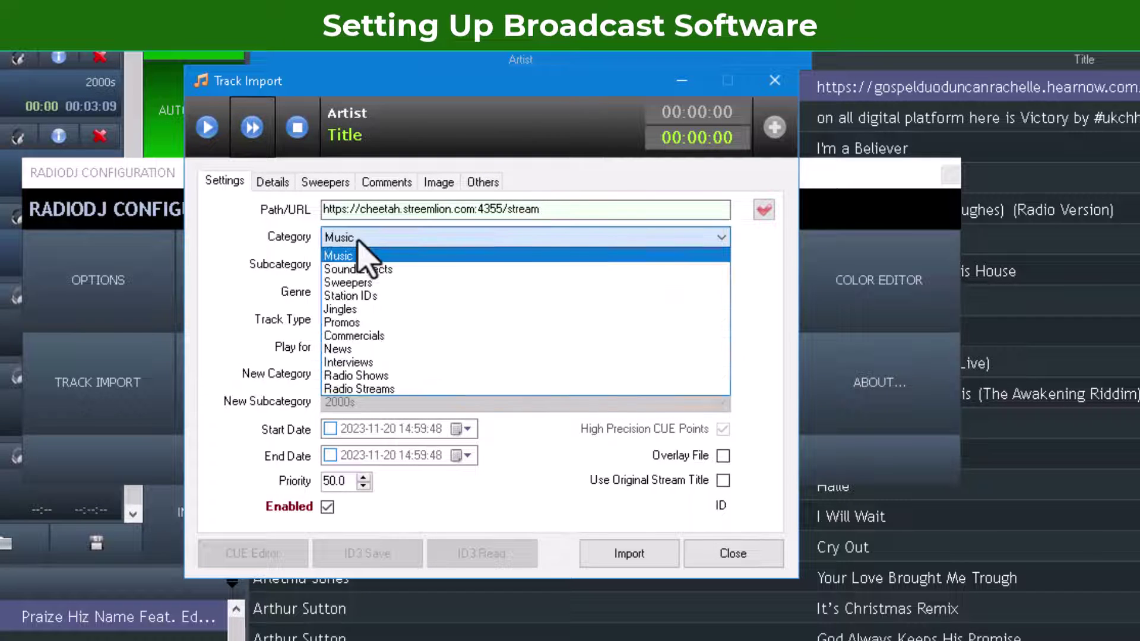
left_click(368, 375)
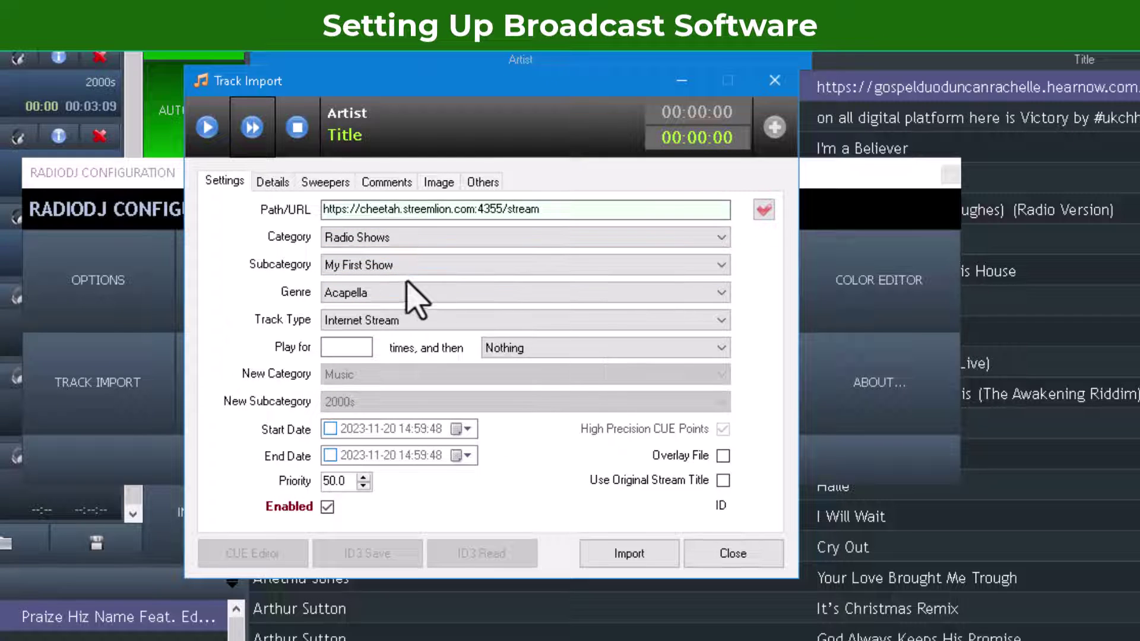
Step: Enter Remote Host as the stream's artist on the Details tab
left_click(272, 181)
left_click(351, 209)
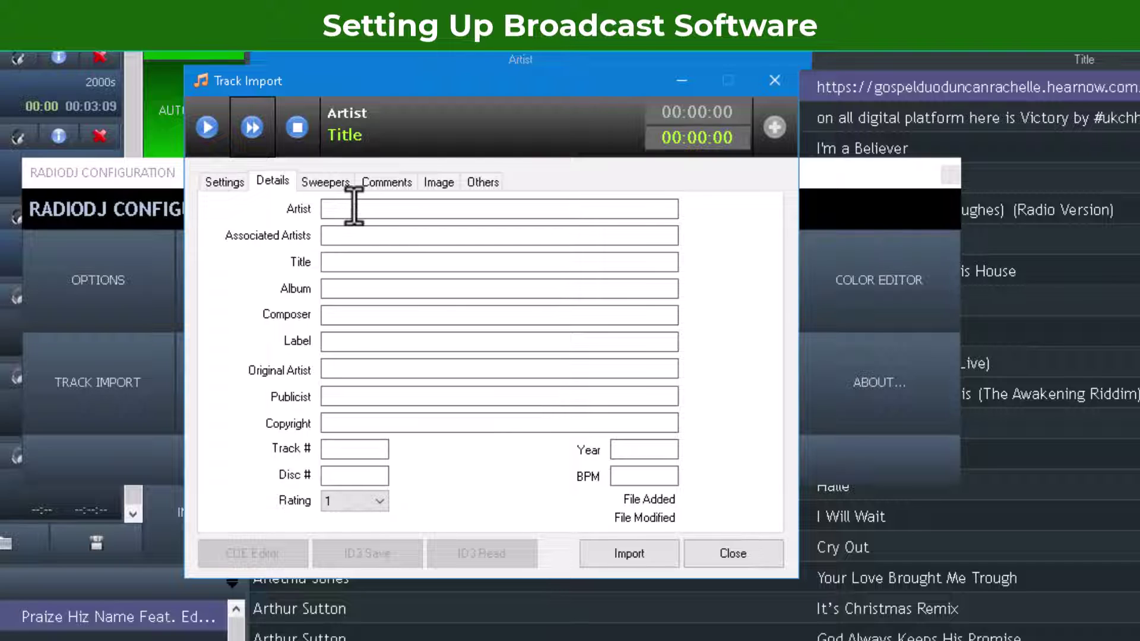
mouse_move(438, 232)
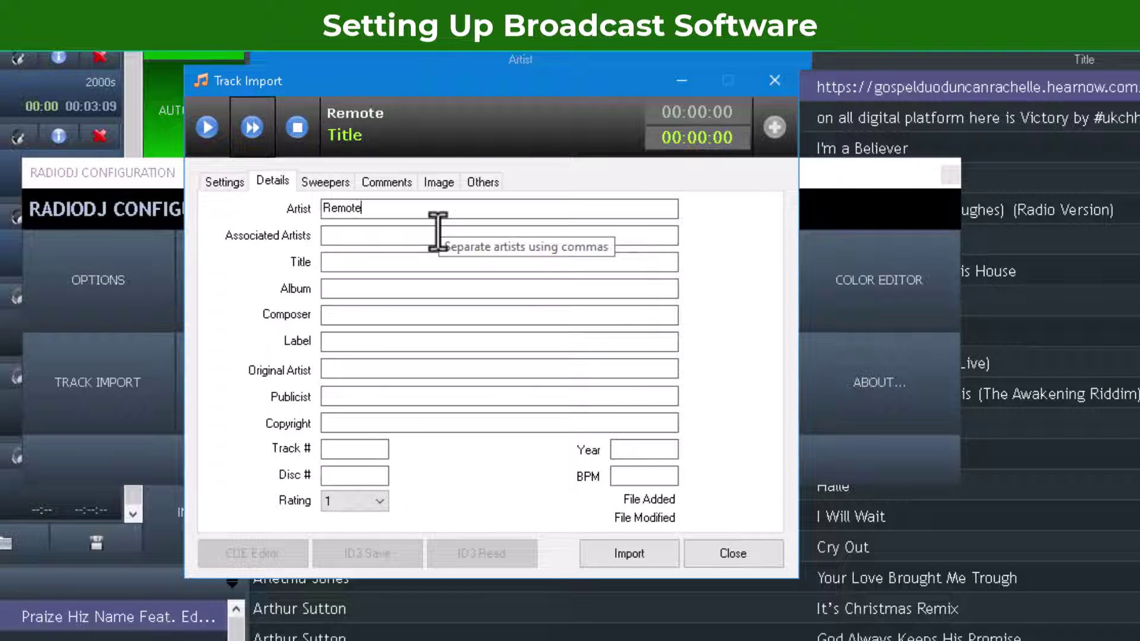
type("ost")
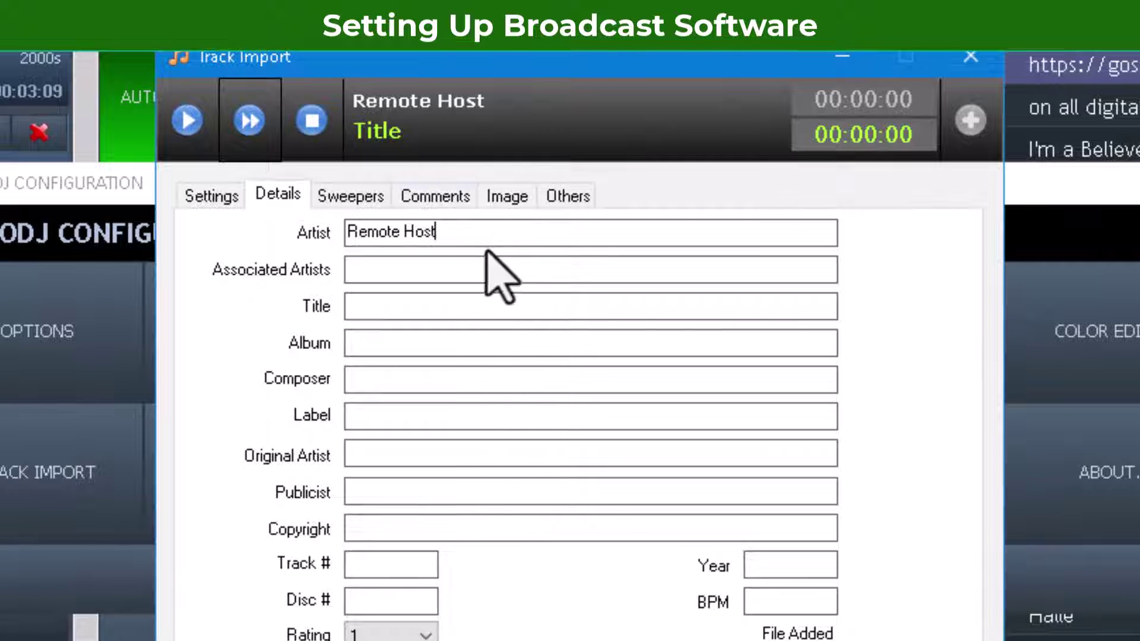
left_click_drag(458, 229, 224, 261)
key("ctrl+c")
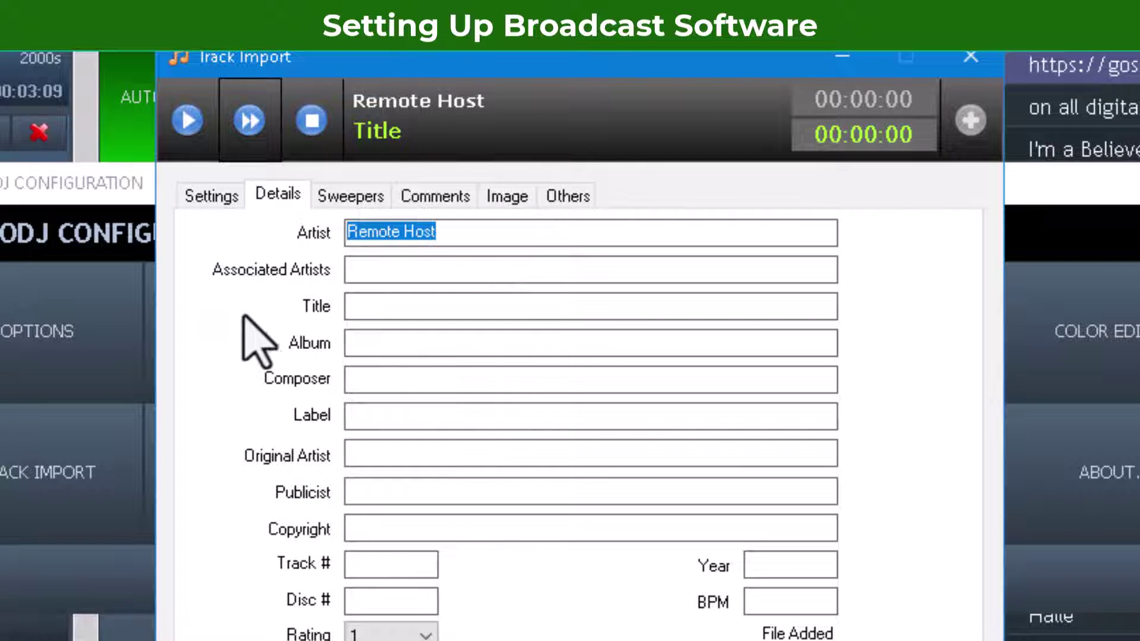
Step: Paste Remote Host as the album and enter Live Audio Stream as the title
left_click(368, 313)
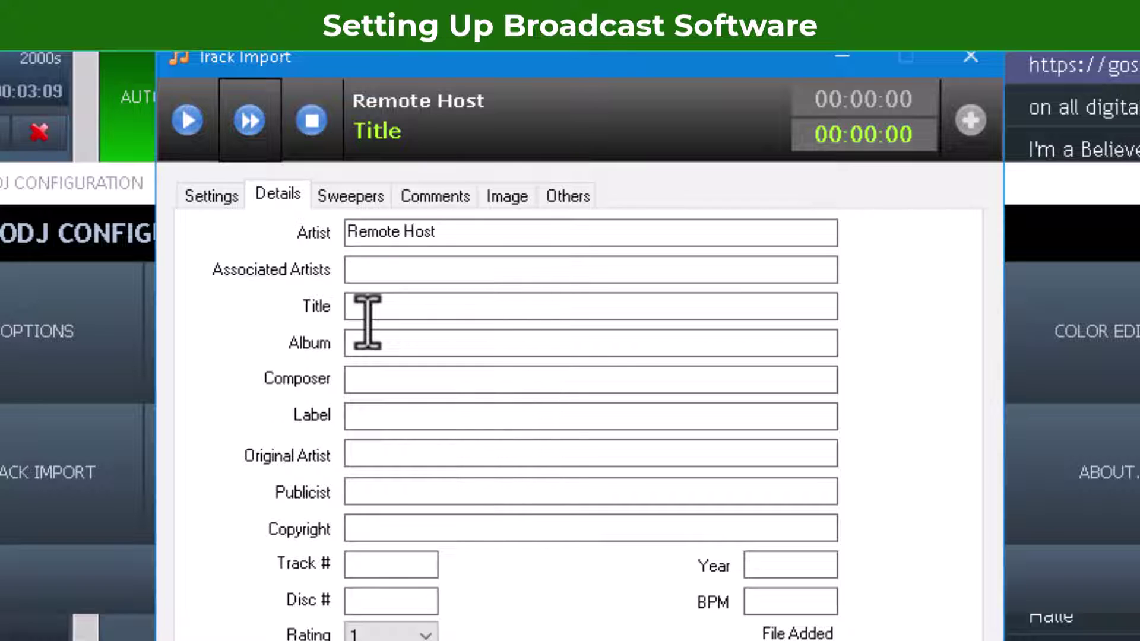
left_click(390, 348)
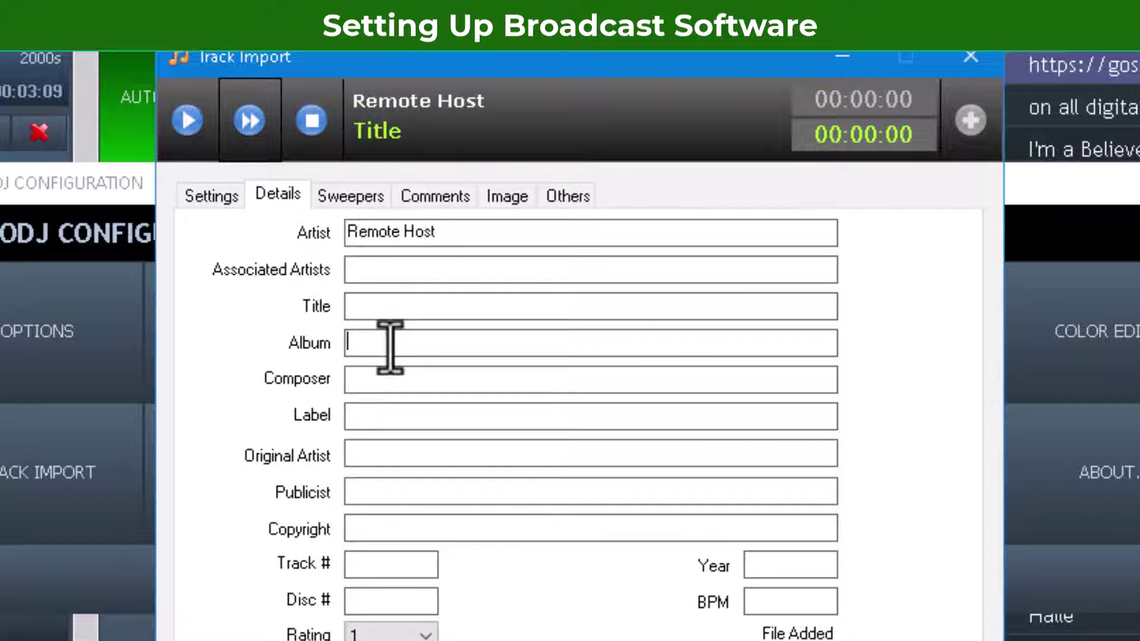
key("ctrl+v")
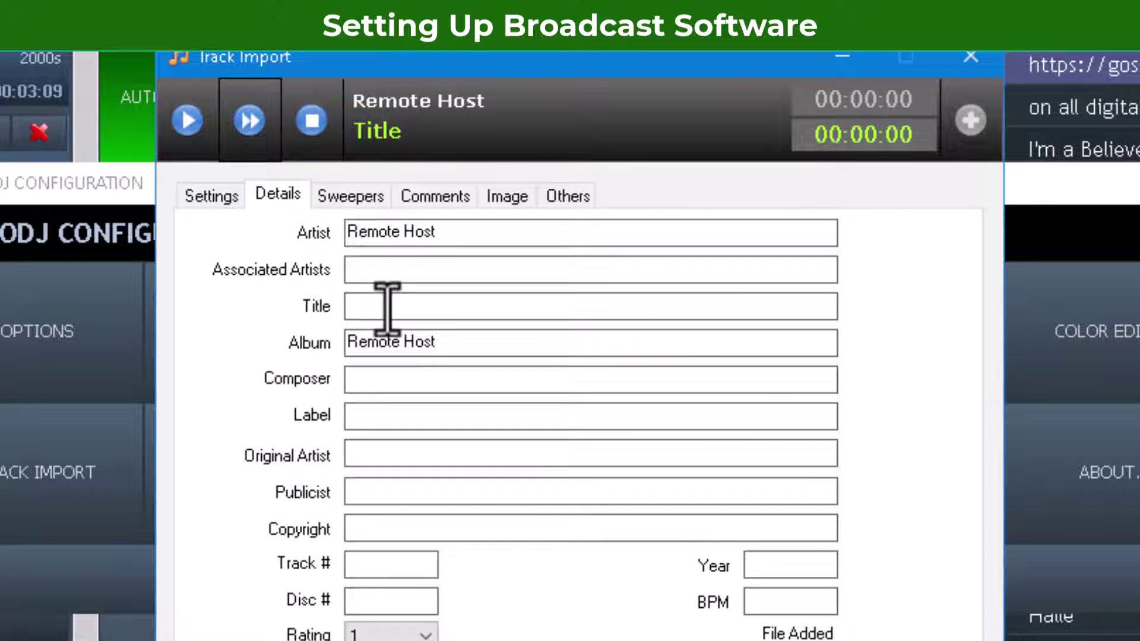
left_click(387, 308)
type("Live Audio Stream")
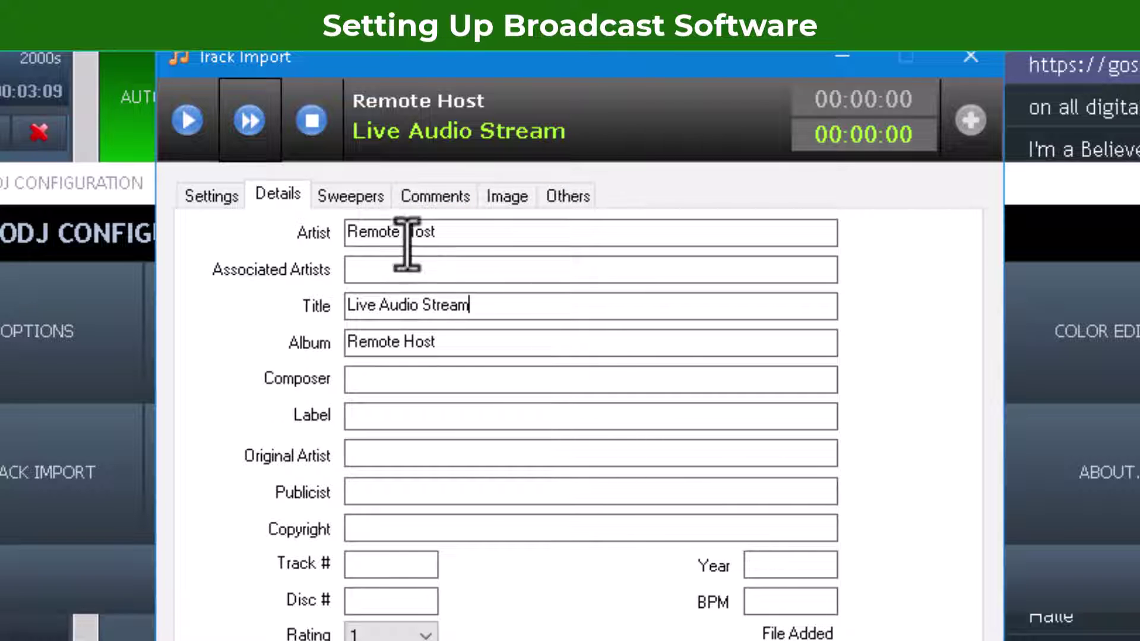
Step: Review the main and image settings, then import the stream into the library
left_click(212, 199)
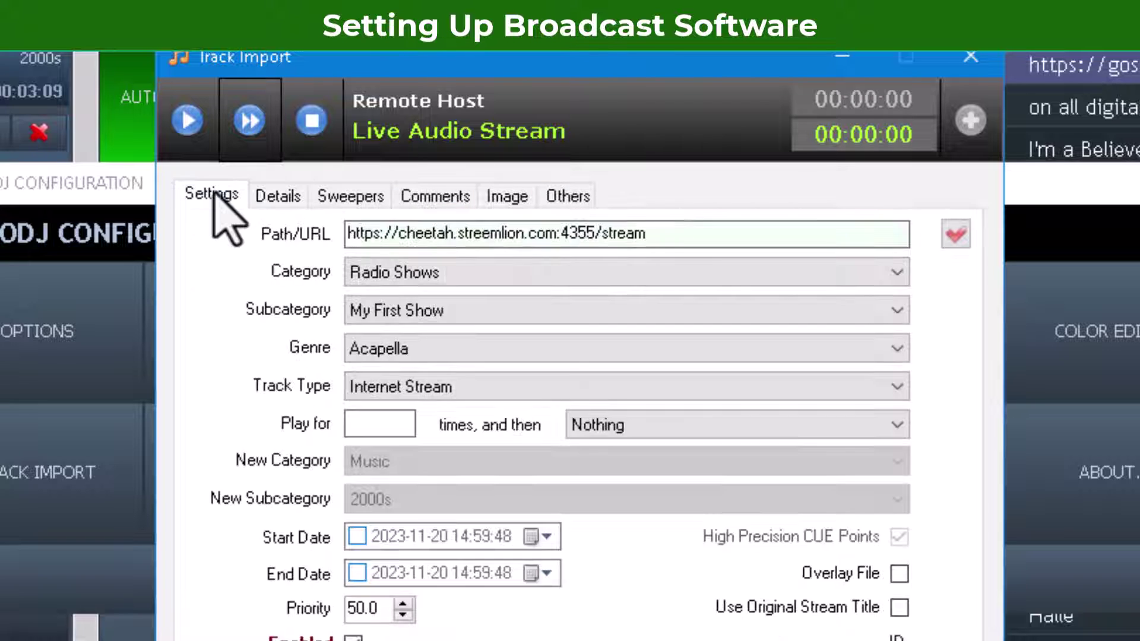
left_click(524, 197)
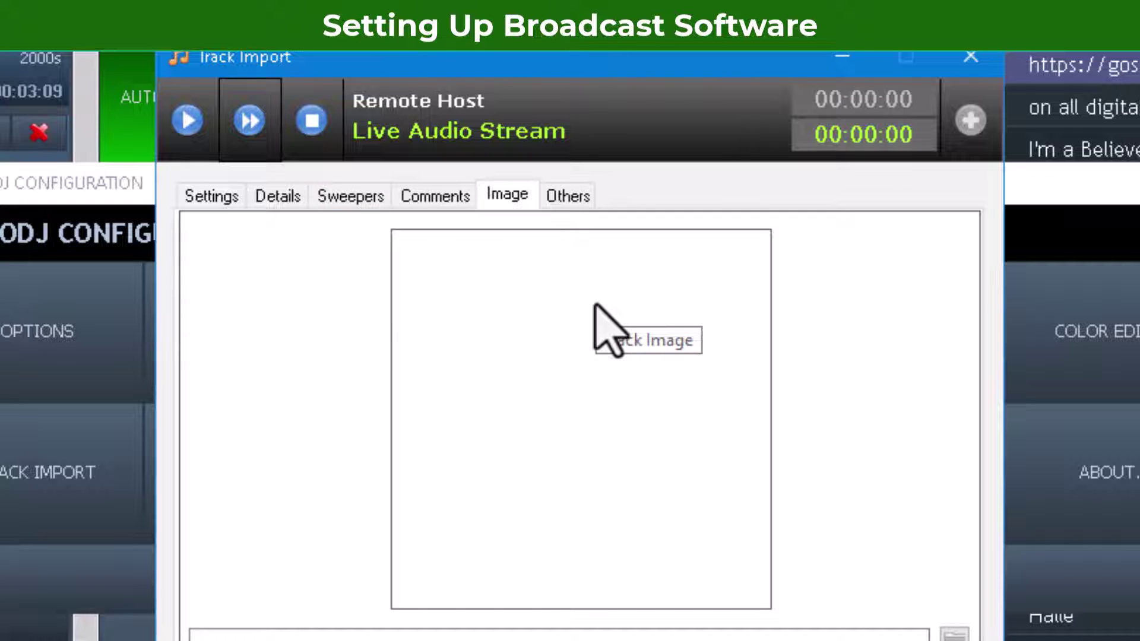
left_click(212, 196)
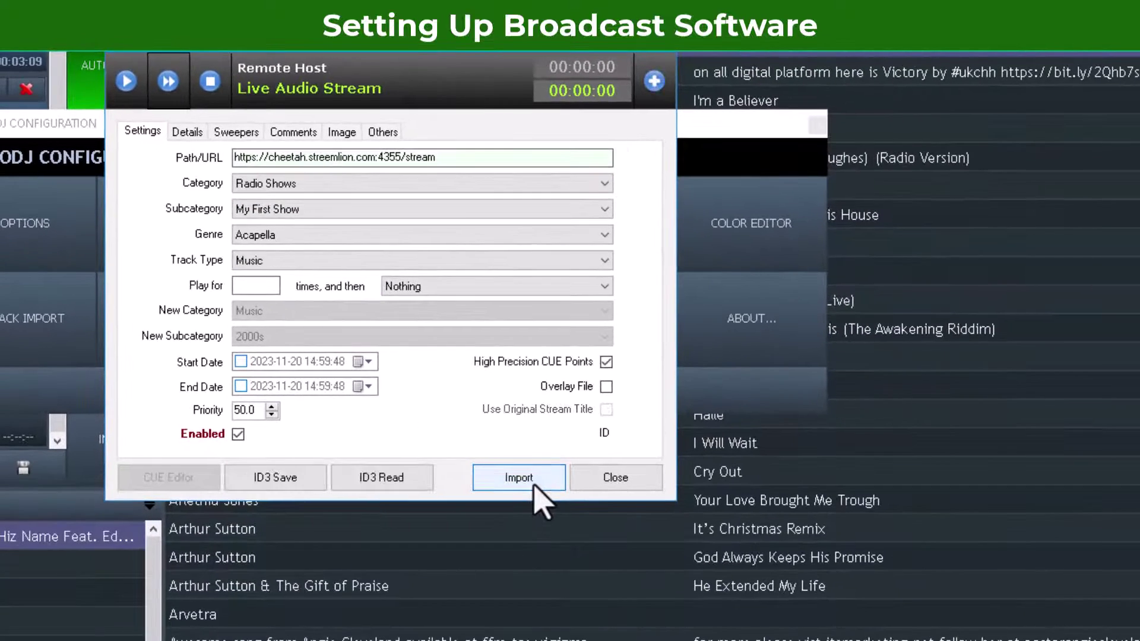
left_click(621, 481)
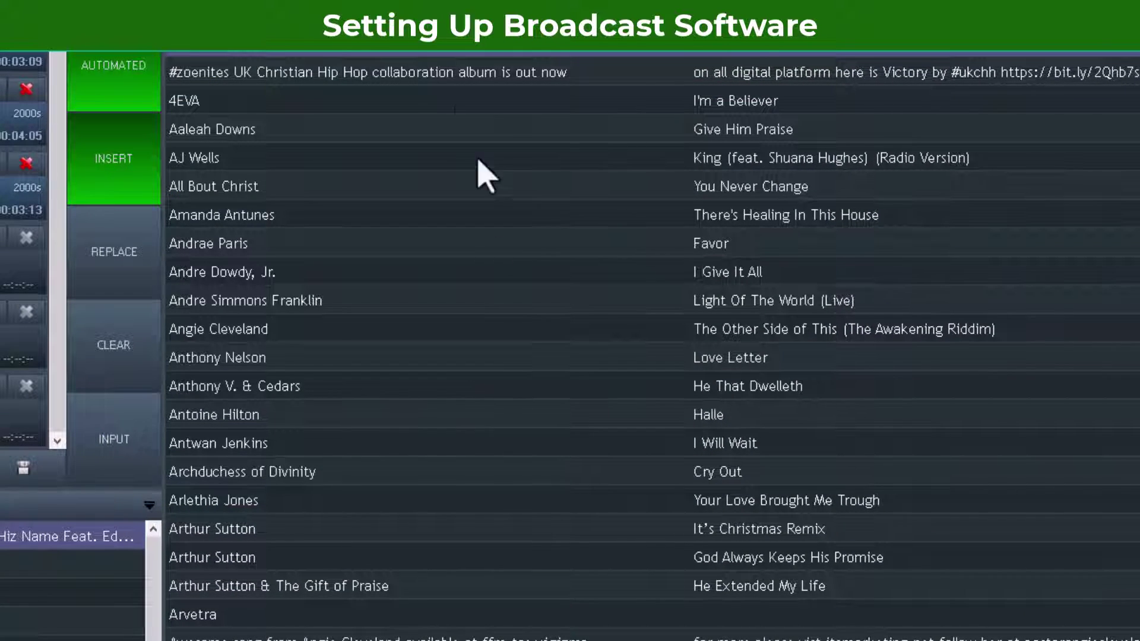
left_click(442, 41)
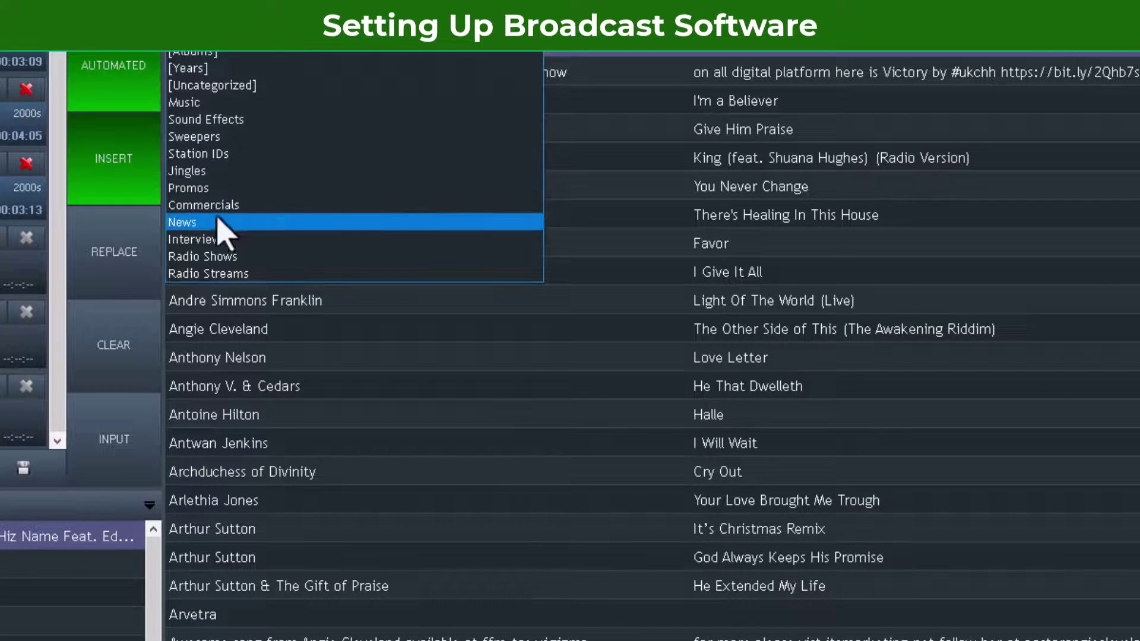
Step: Filter the library to Radio Shows and switch to the BUTT encoder window
left_click(226, 257)
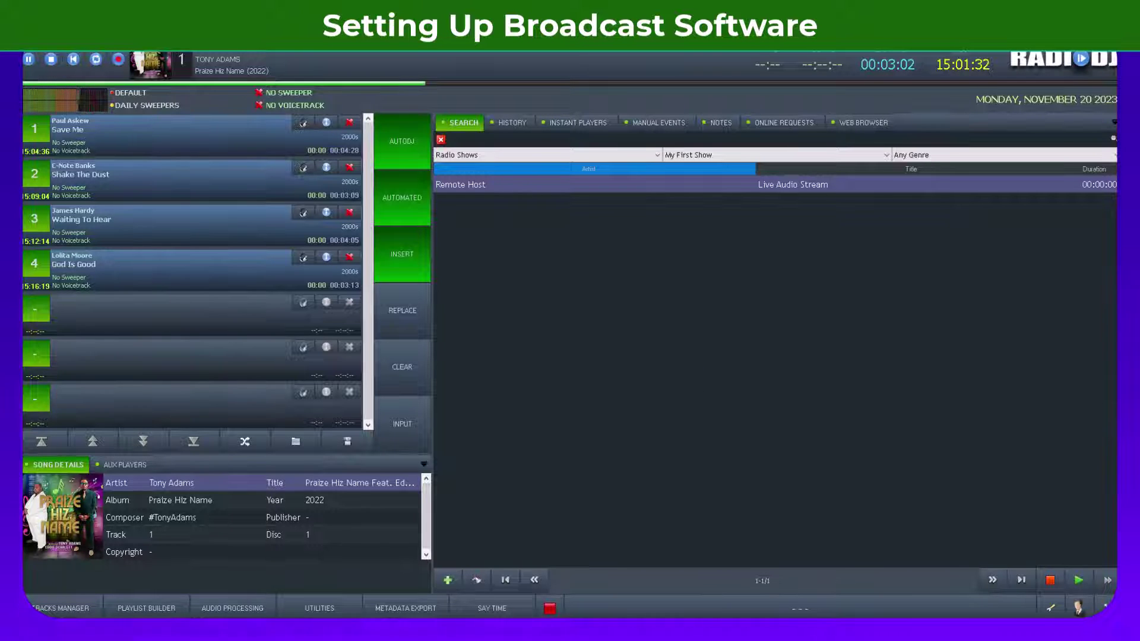
key("alt+Tab")
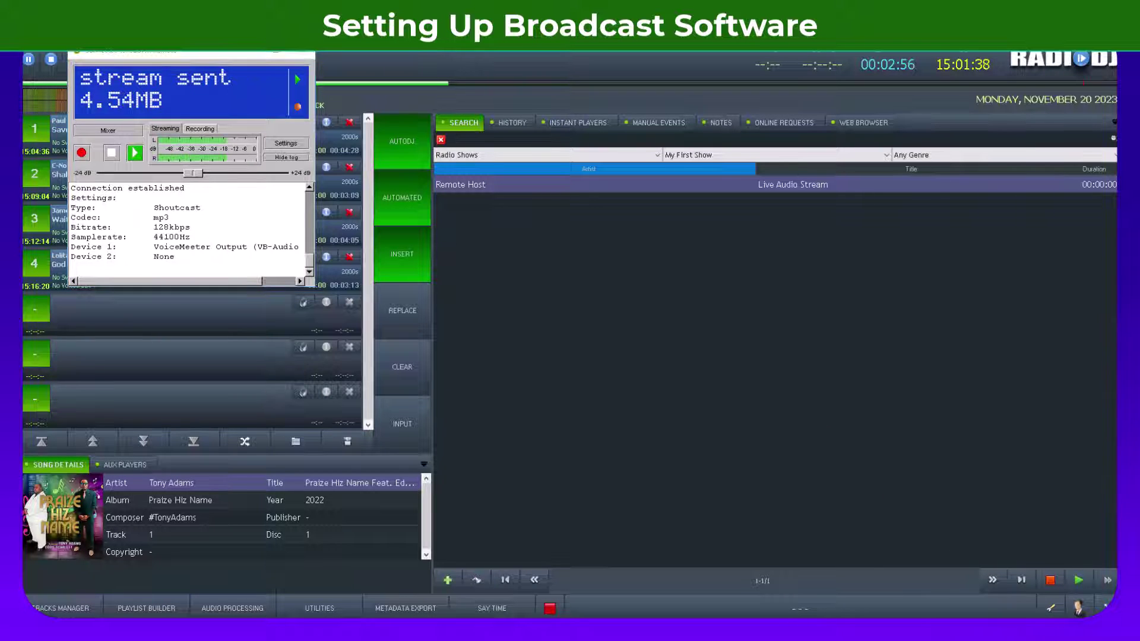
Step: Switch to the browser and restart the Video Podcast Player video from 0:00
key("alt+Tab")
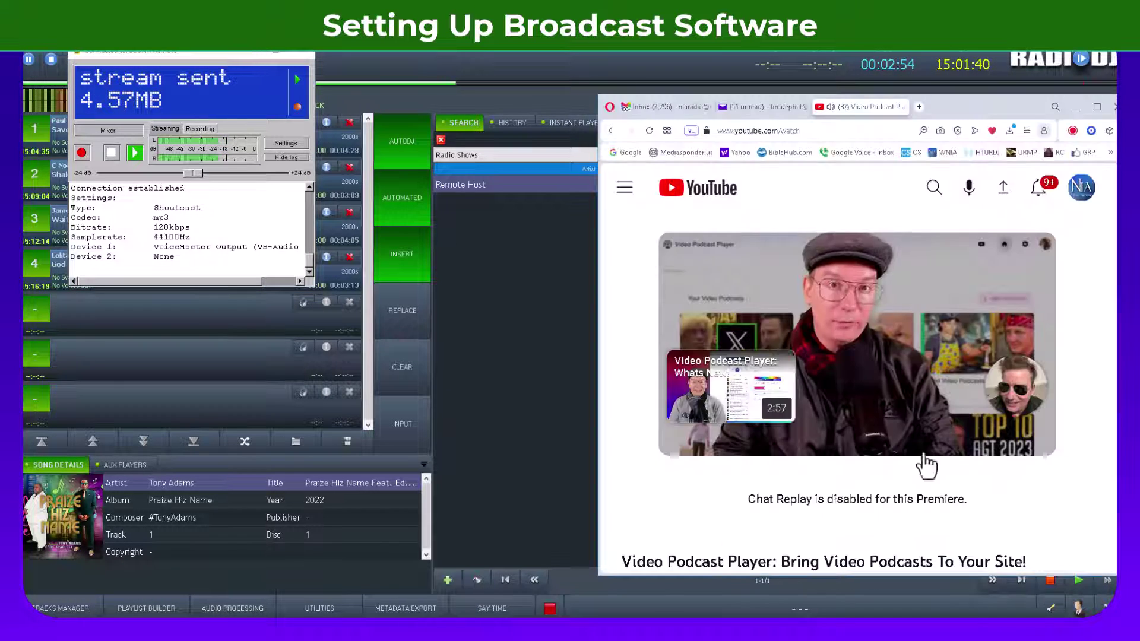
left_click_drag(1043, 423, 653, 415)
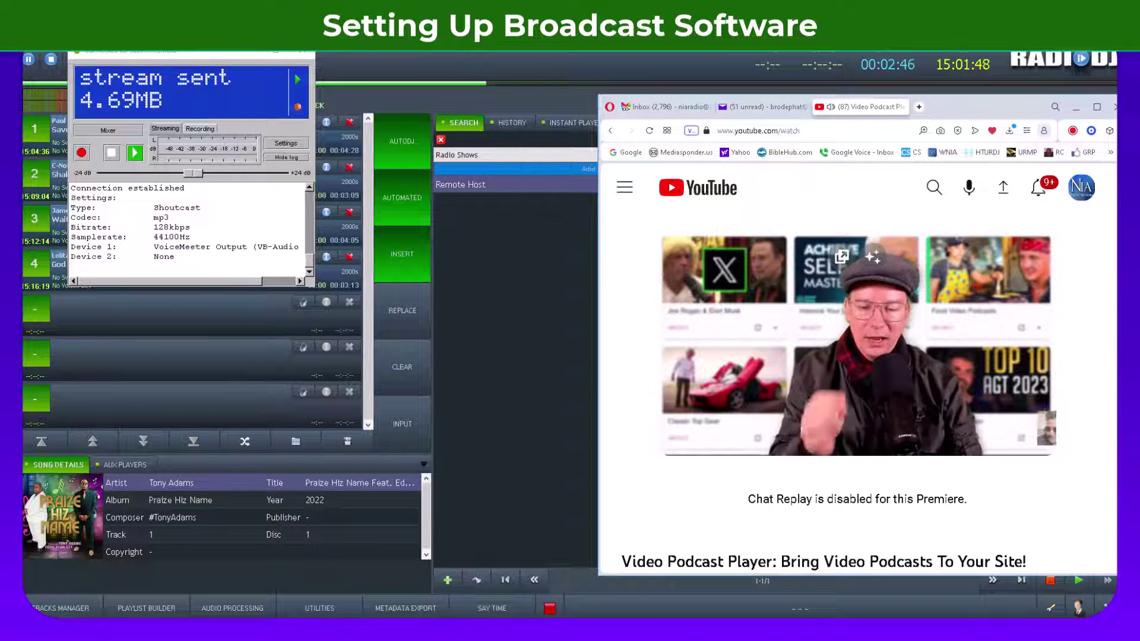
Step: In Voicemeeter, raise the PC channel to about +2 dB and route it to B2
left_click(879, 628)
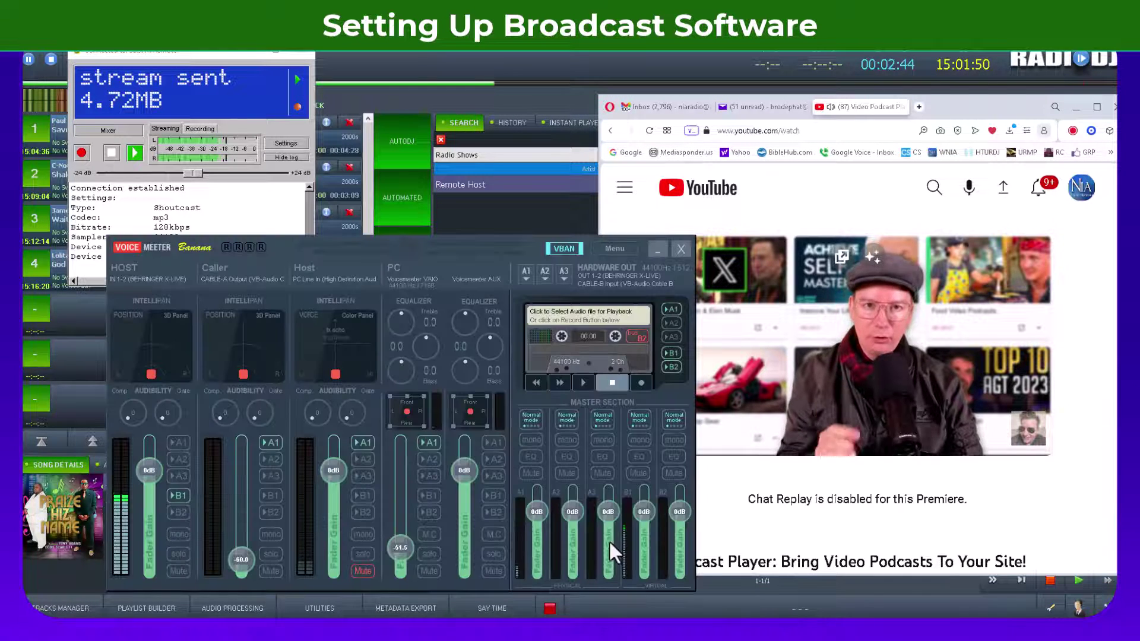
left_click_drag(404, 543, 397, 499)
left_click(430, 512)
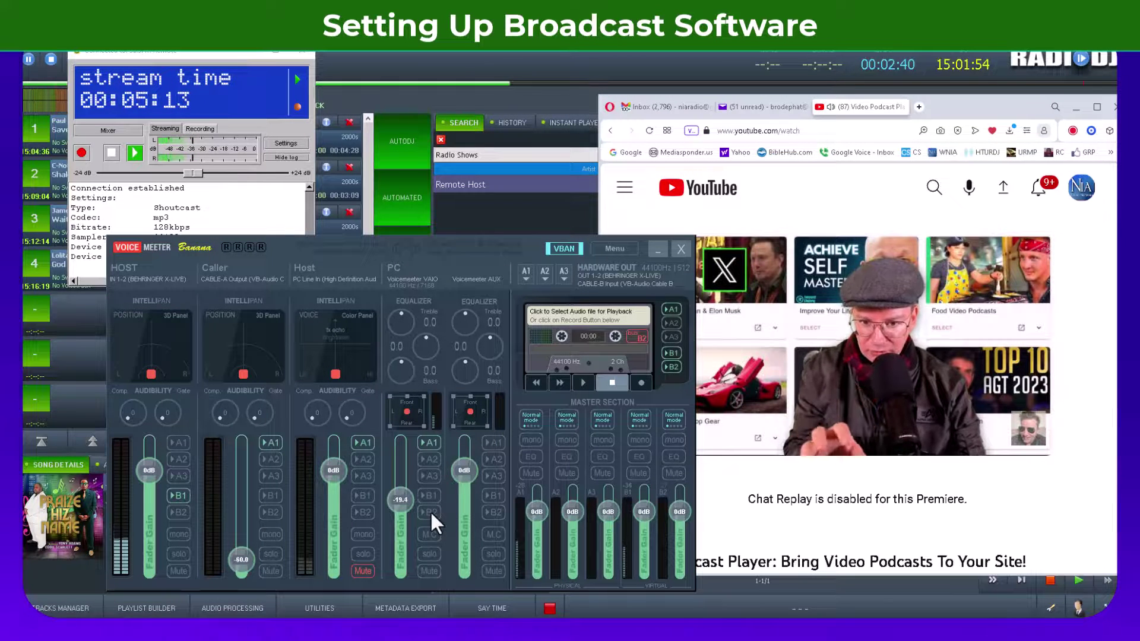
mouse_move(399, 504)
left_mouse_down()
mouse_move(397, 472)
mouse_move(401, 490)
left_mouse_up()
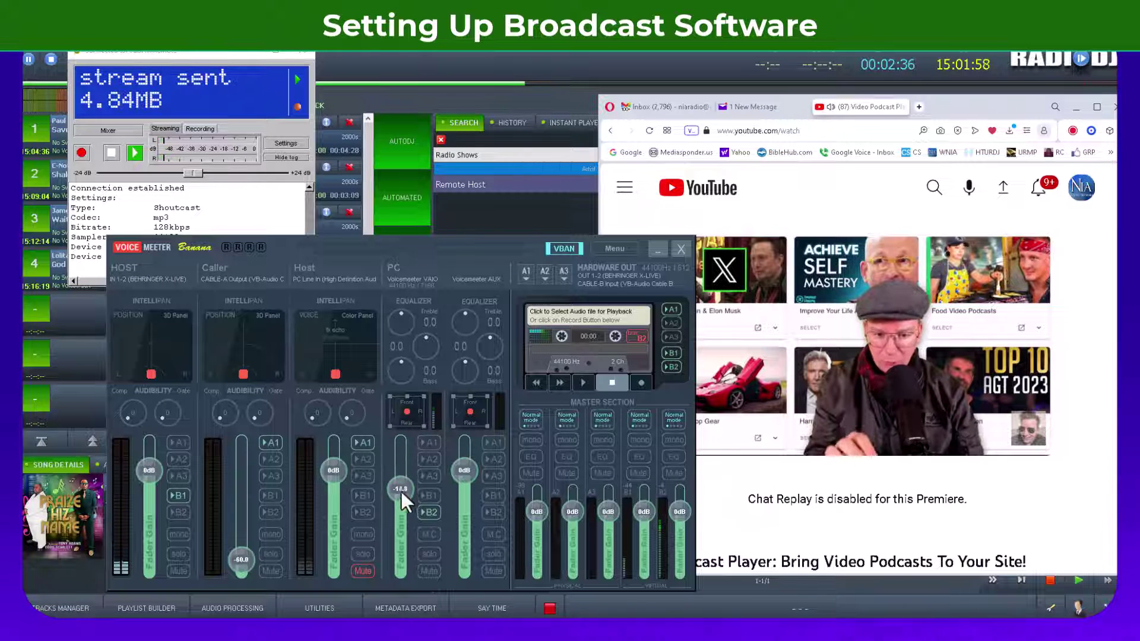
Step: Move PC to bus B1 at about -3 dB, then put the mixer away behind RadioDJ
left_click(434, 497)
left_click(430, 513)
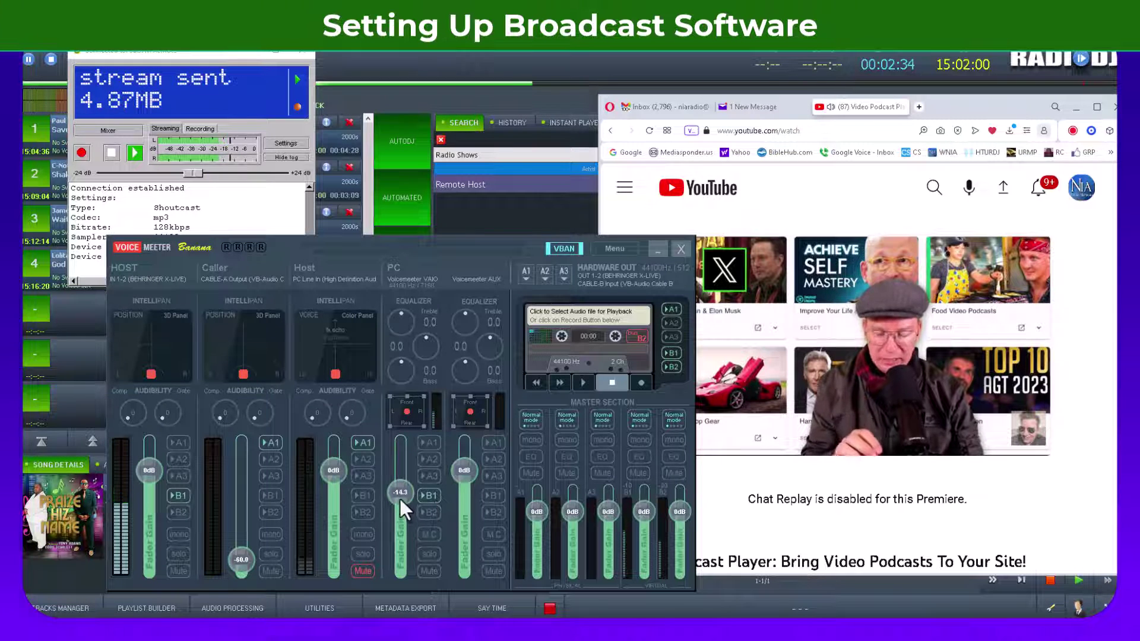
left_click_drag(400, 500, 403, 492)
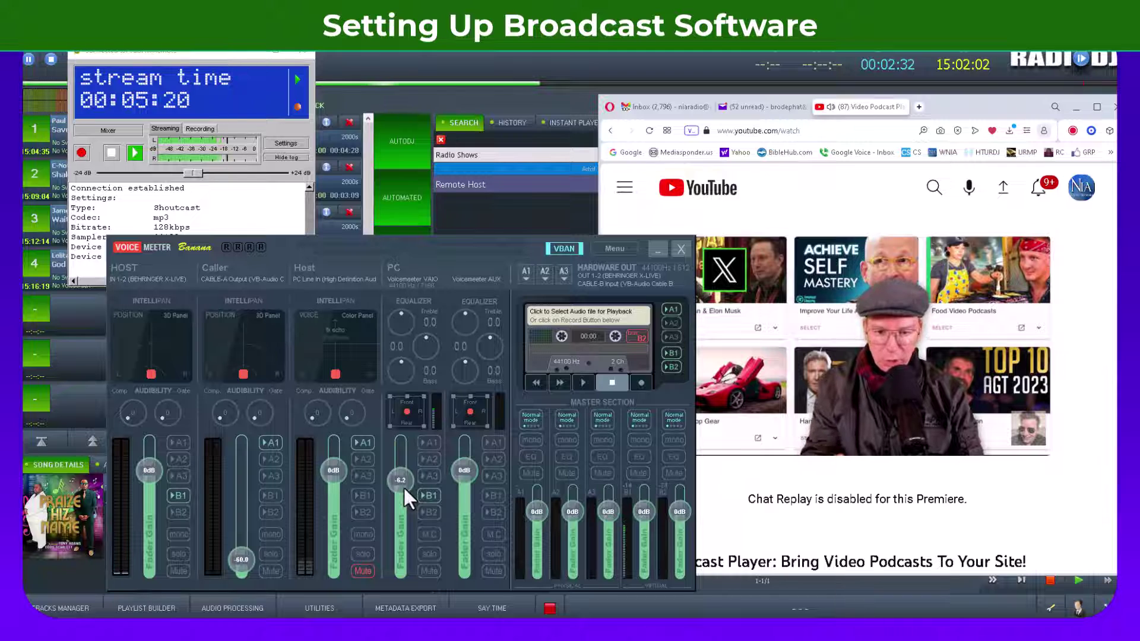
mouse_move(403, 486)
left_mouse_down()
mouse_move(409, 468)
mouse_move(411, 479)
left_mouse_up()
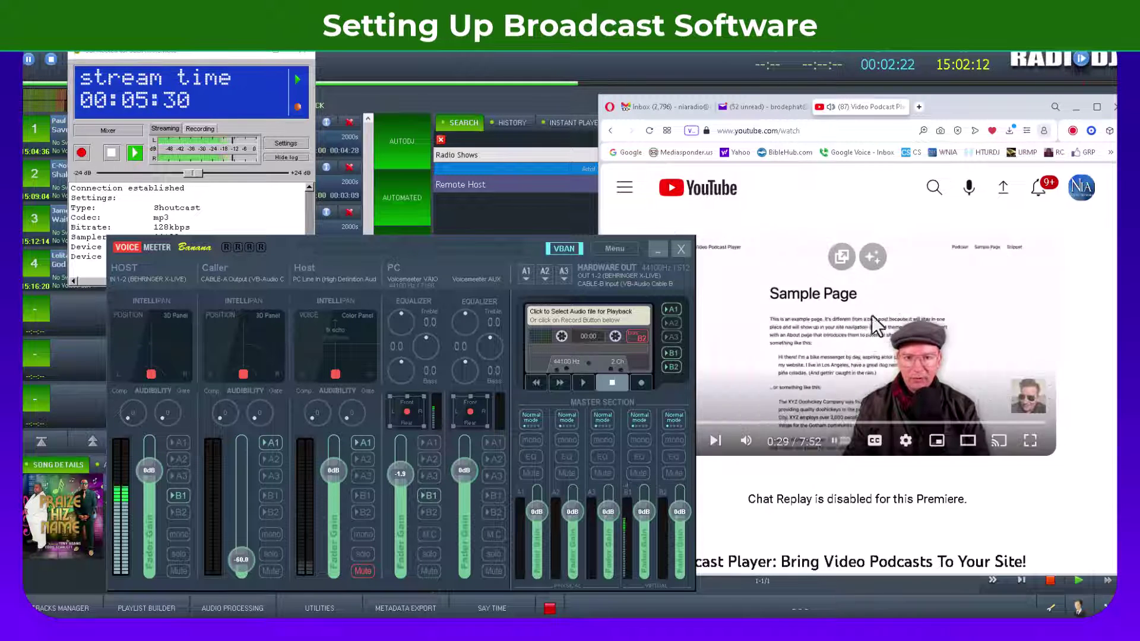
left_click(658, 249)
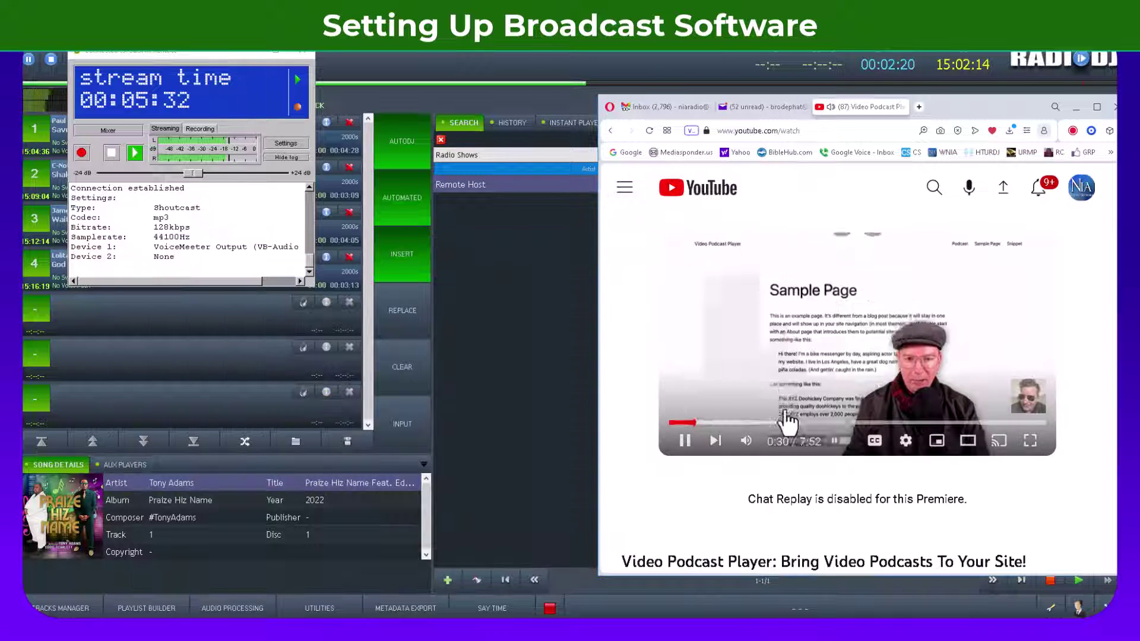
left_click(515, 242)
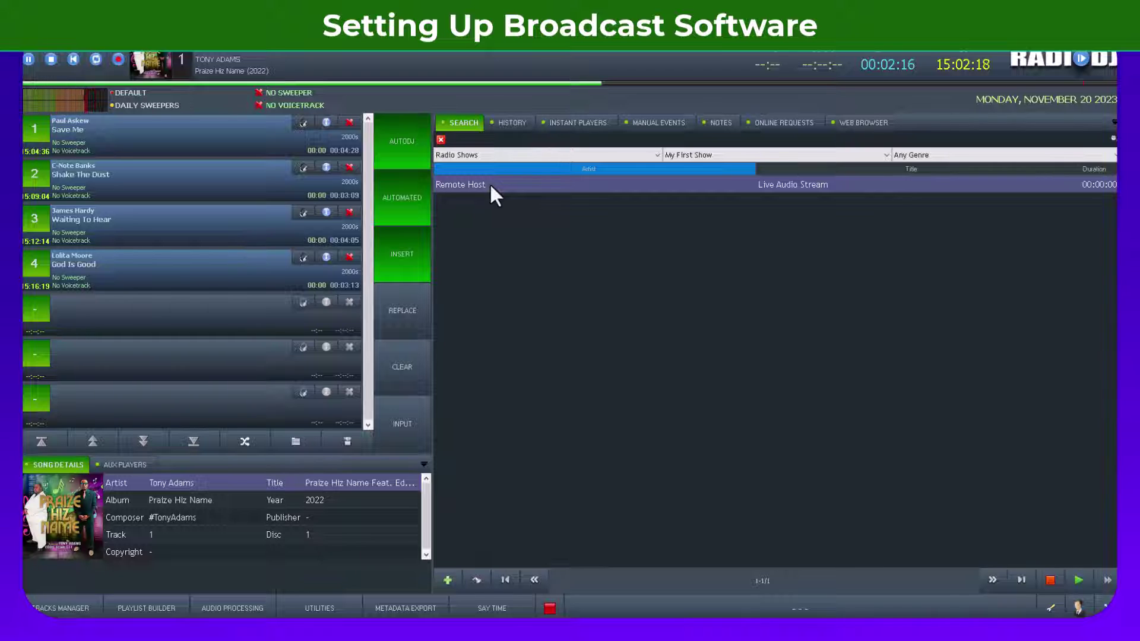
Step: Drag Remote Host's Live Audio Stream to the top of the playlist so it plays
left_click_drag(489, 183, 250, 135)
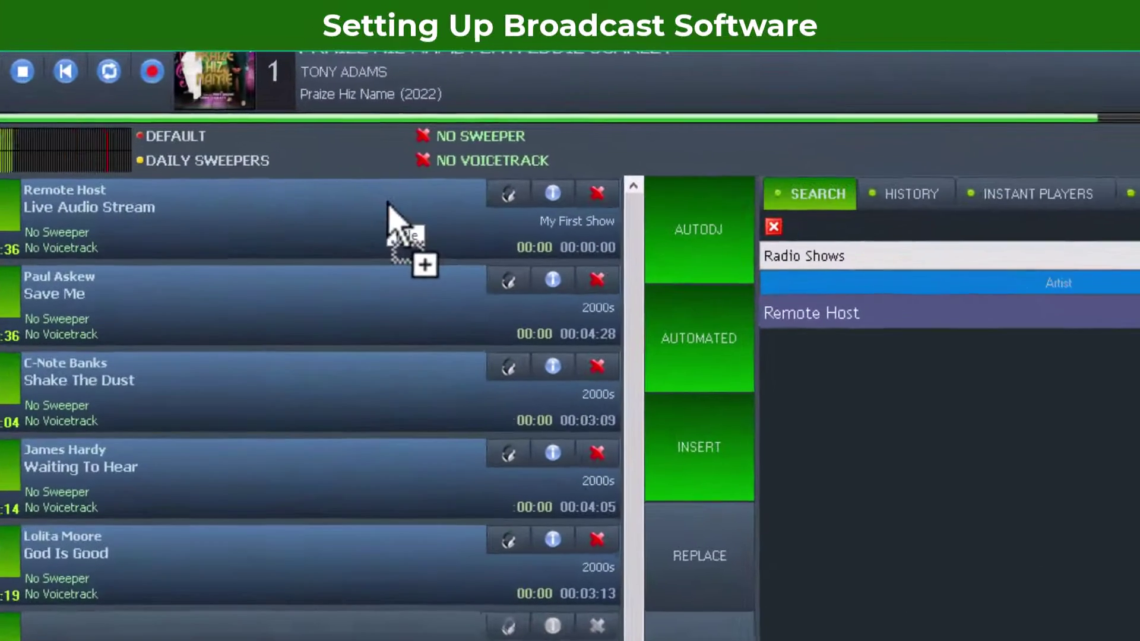
left_click_drag(389, 205, 391, 208)
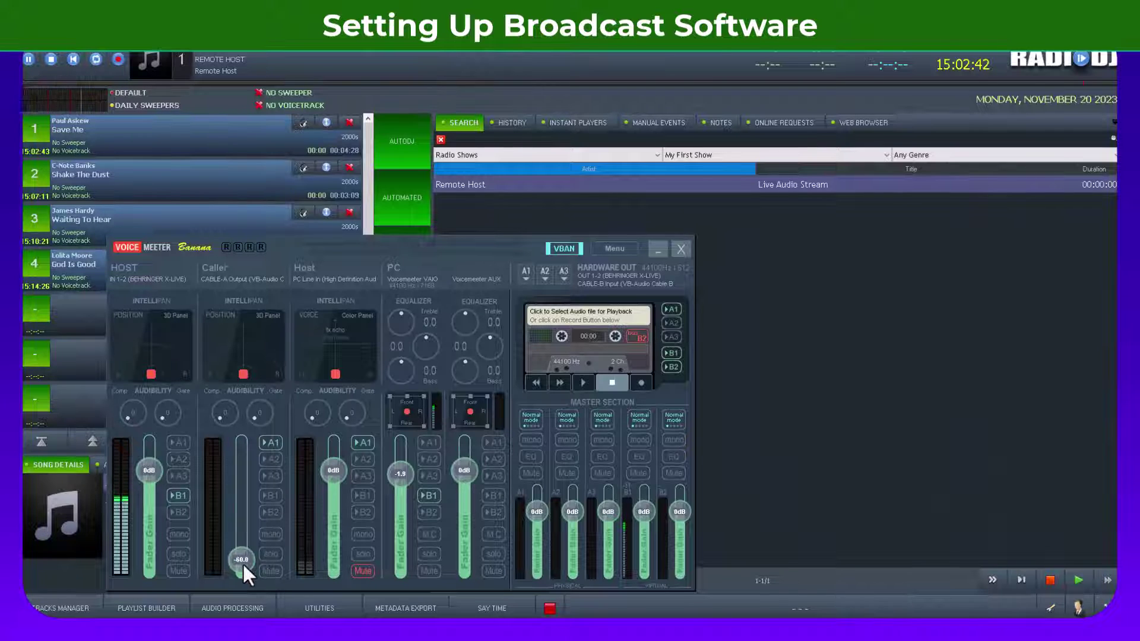
Step: Raise the Caller fader from silence to about -7.0 dB
left_click_drag(242, 561, 240, 494)
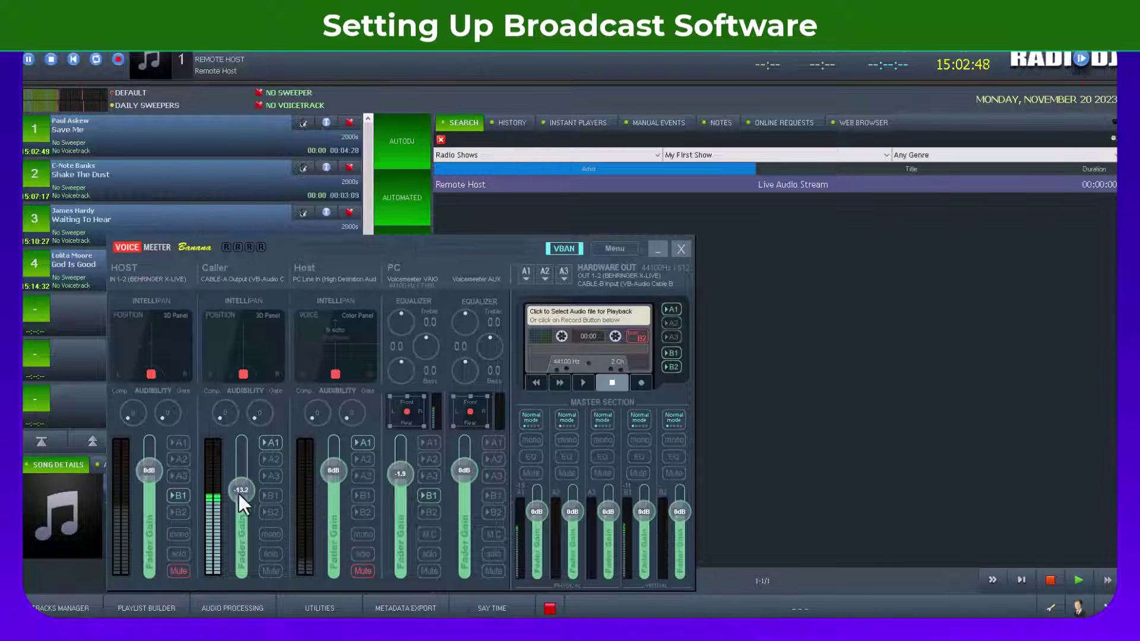
mouse_move(238, 494)
left_mouse_down()
mouse_move(248, 471)
mouse_move(247, 483)
left_mouse_up()
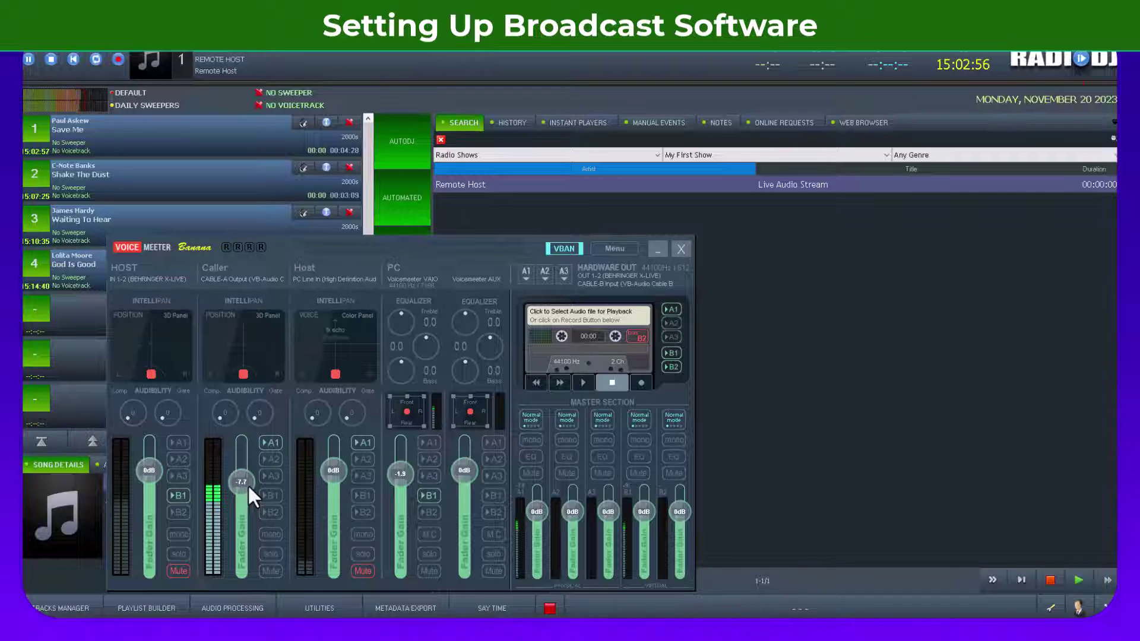
left_click_drag(247, 482, 248, 481)
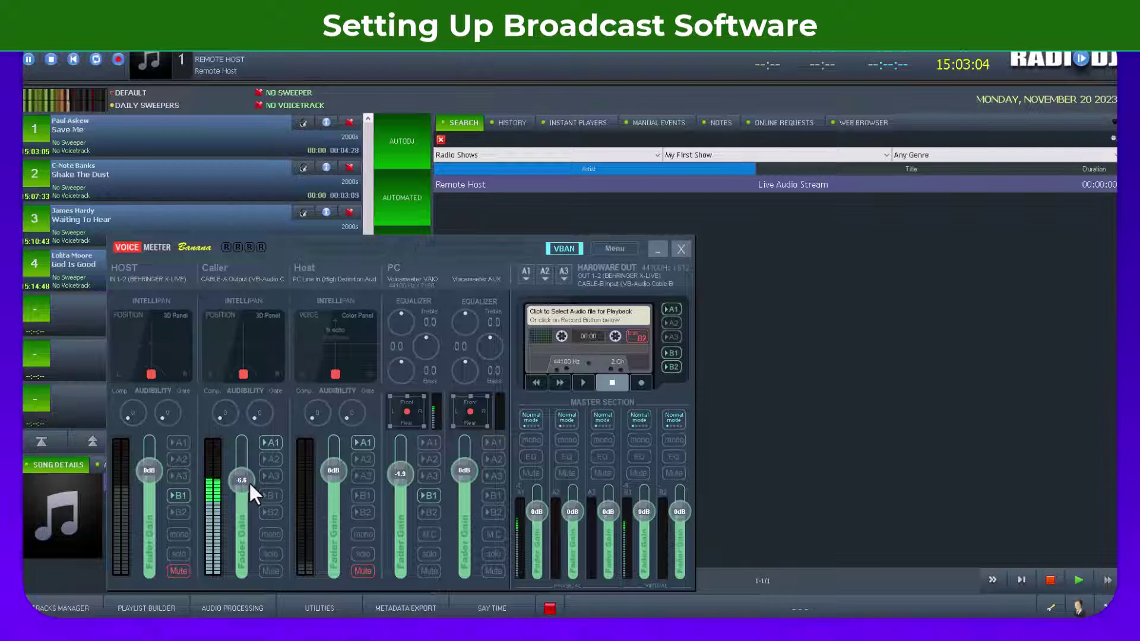
left_click_drag(248, 481, 250, 482)
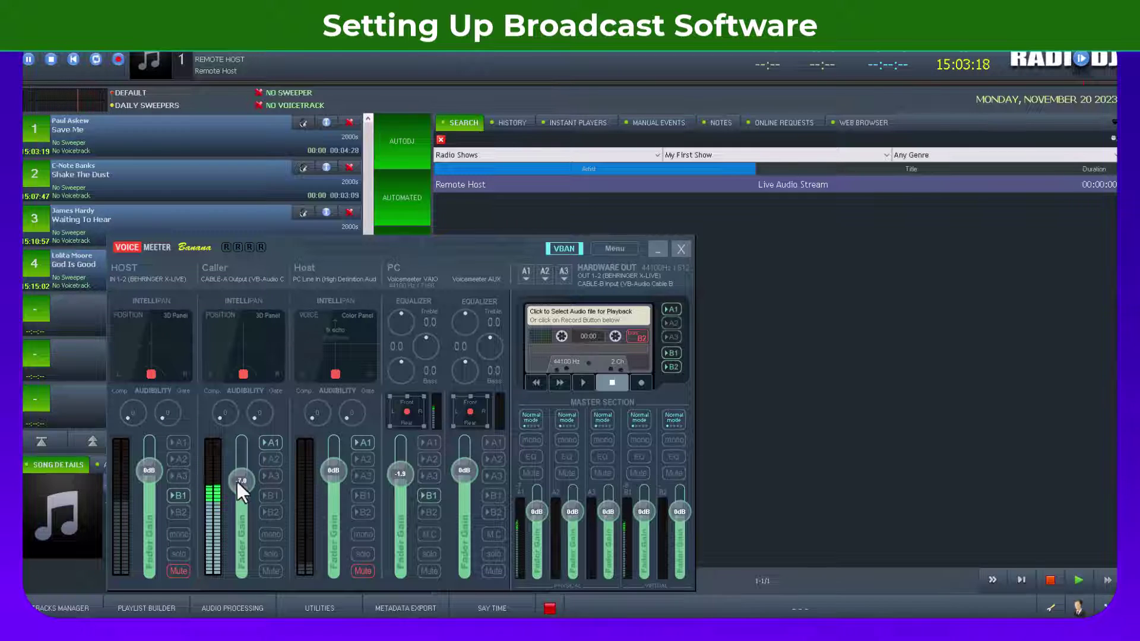
Step: Mute Caller, unmute HOST, and take HOST off the B1 bus
left_click(270, 571)
left_click(181, 572)
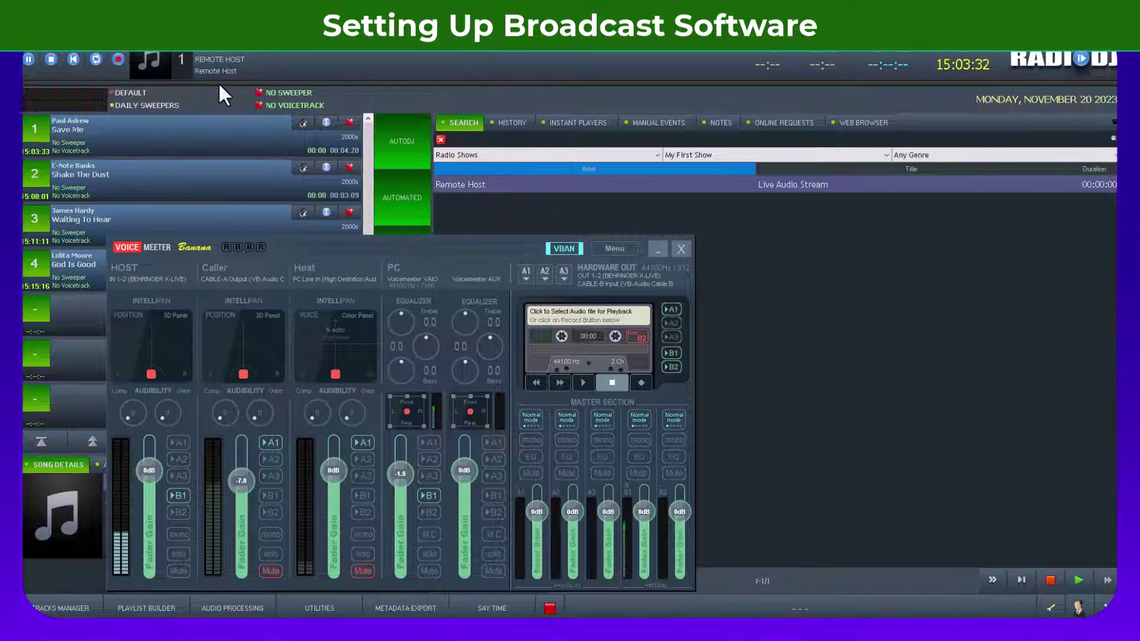
left_click(177, 496)
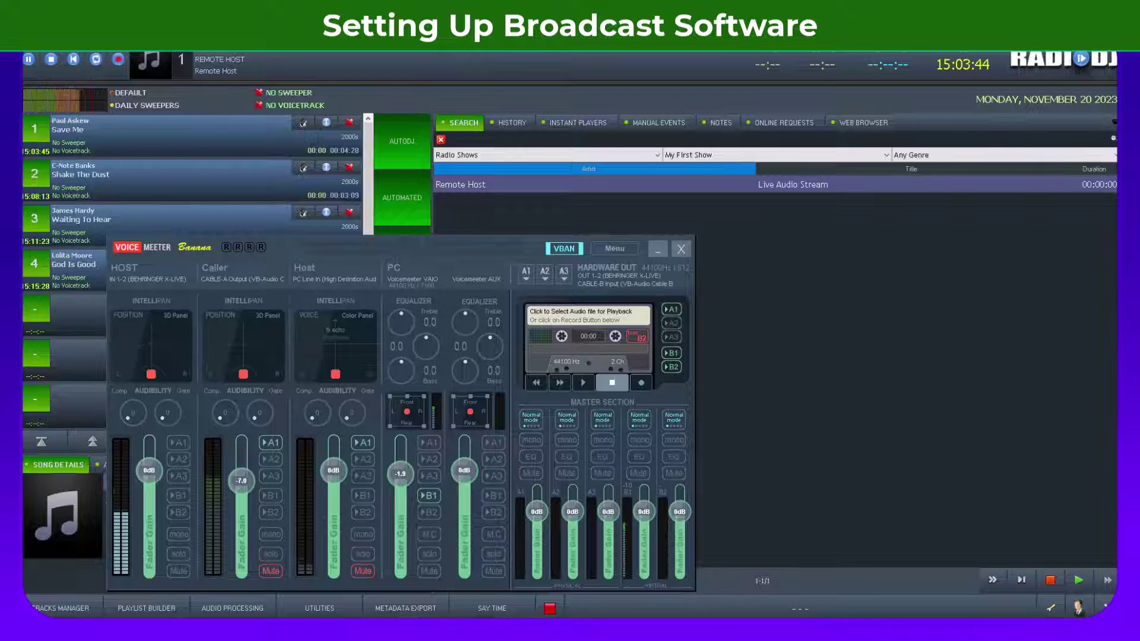
left_click(534, 630)
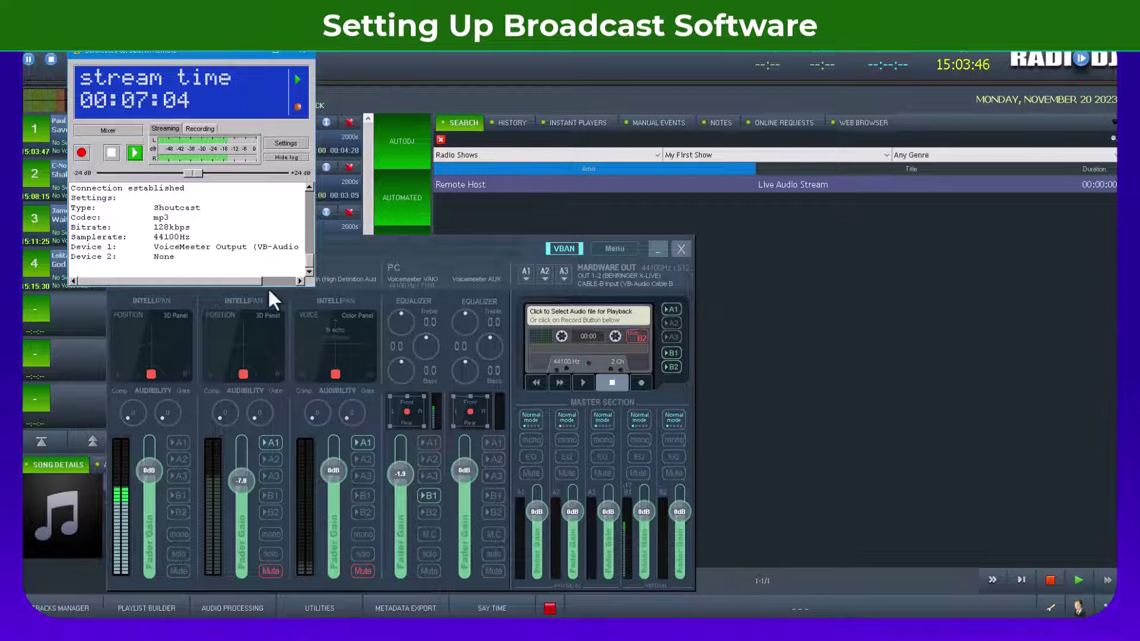
Step: Move the BUTT window right of the mixer and lower Caller to about -45 dB
left_click_drag(203, 51, 863, 250)
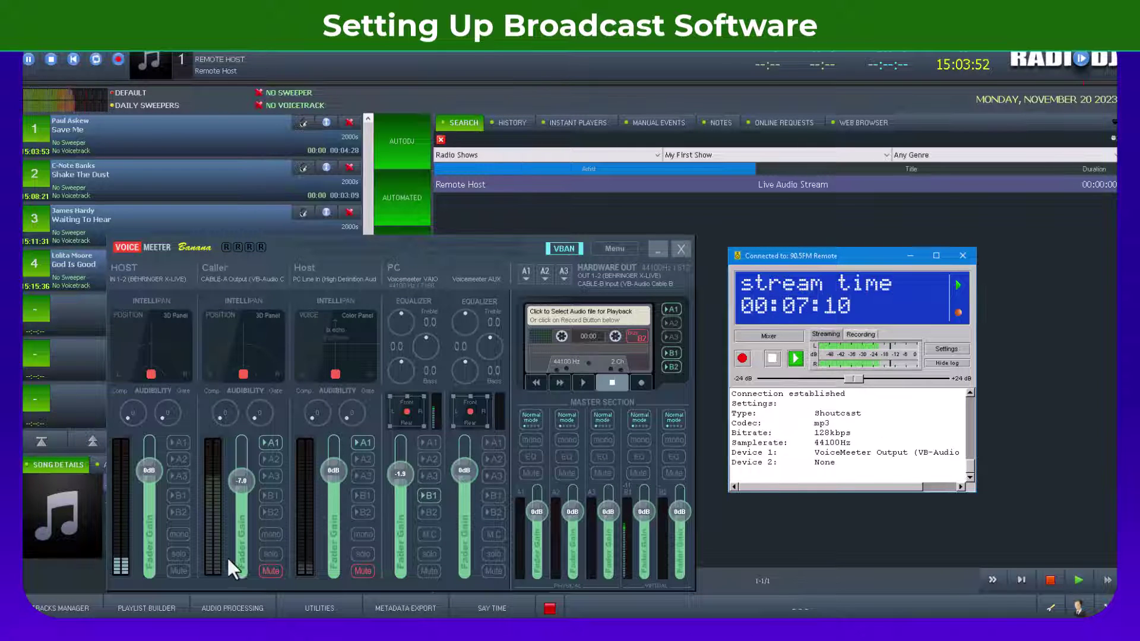
mouse_move(241, 479)
left_mouse_down()
mouse_move(243, 543)
mouse_move(227, 479)
left_mouse_up()
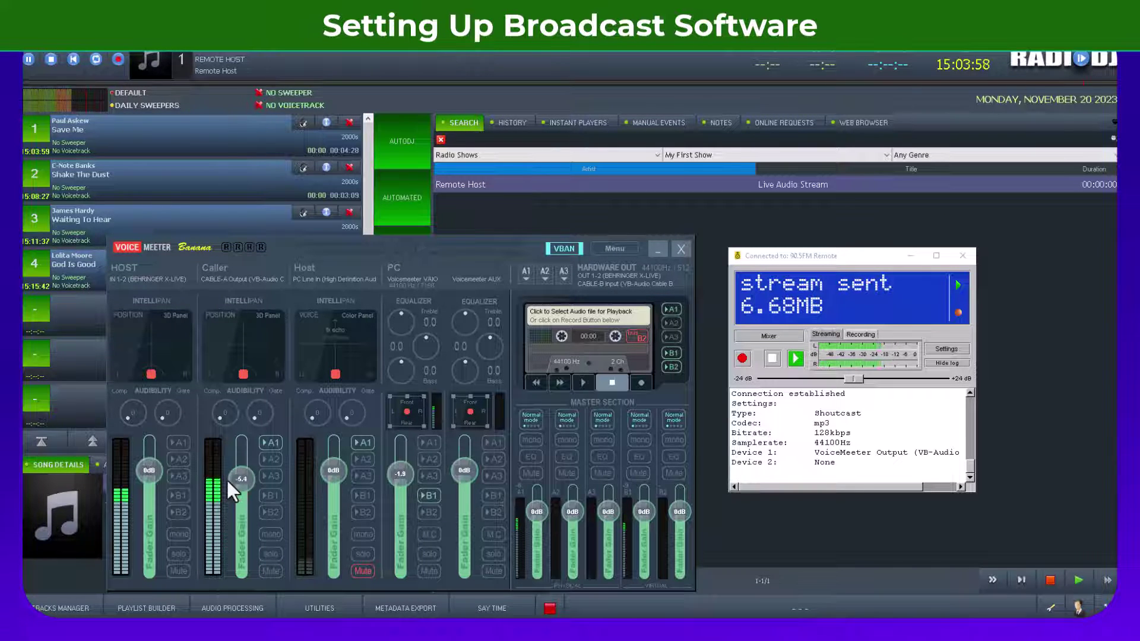
left_click_drag(228, 482, 237, 550)
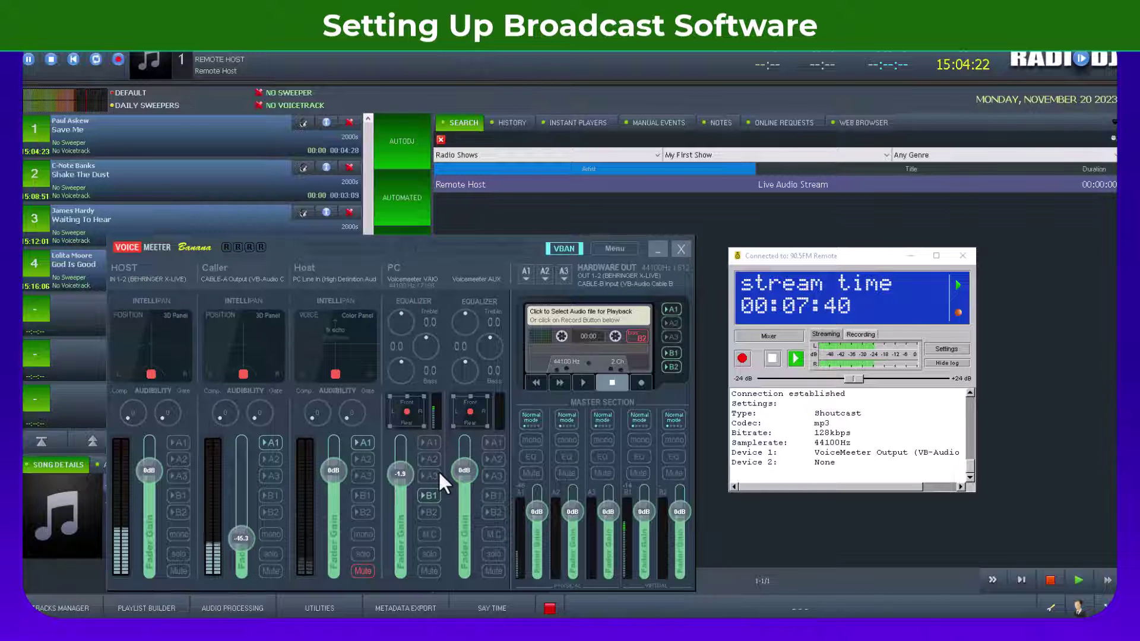
Step: Raise Caller to about -20.5 dB and mute the PC and HOST channels
left_click_drag(239, 541, 243, 504)
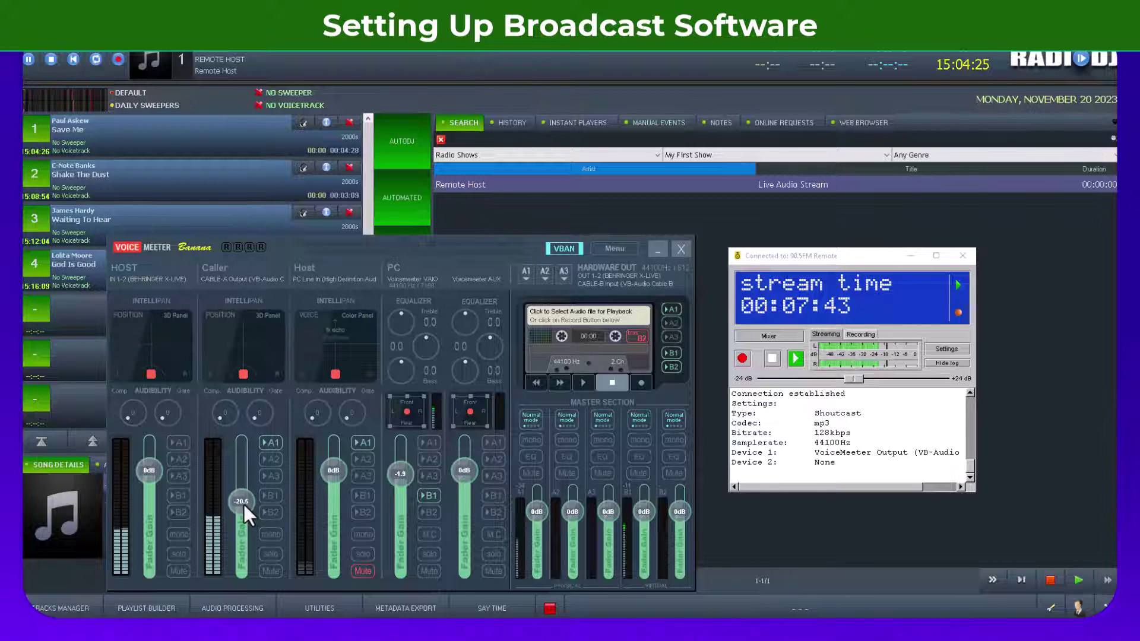
left_click(430, 571)
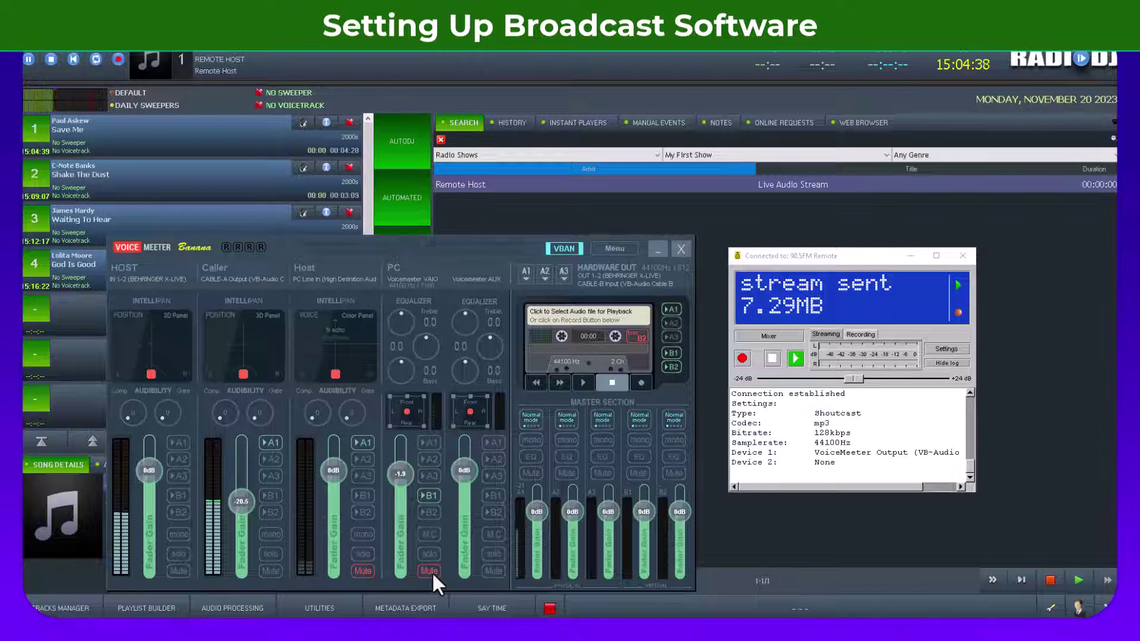
left_click(171, 569)
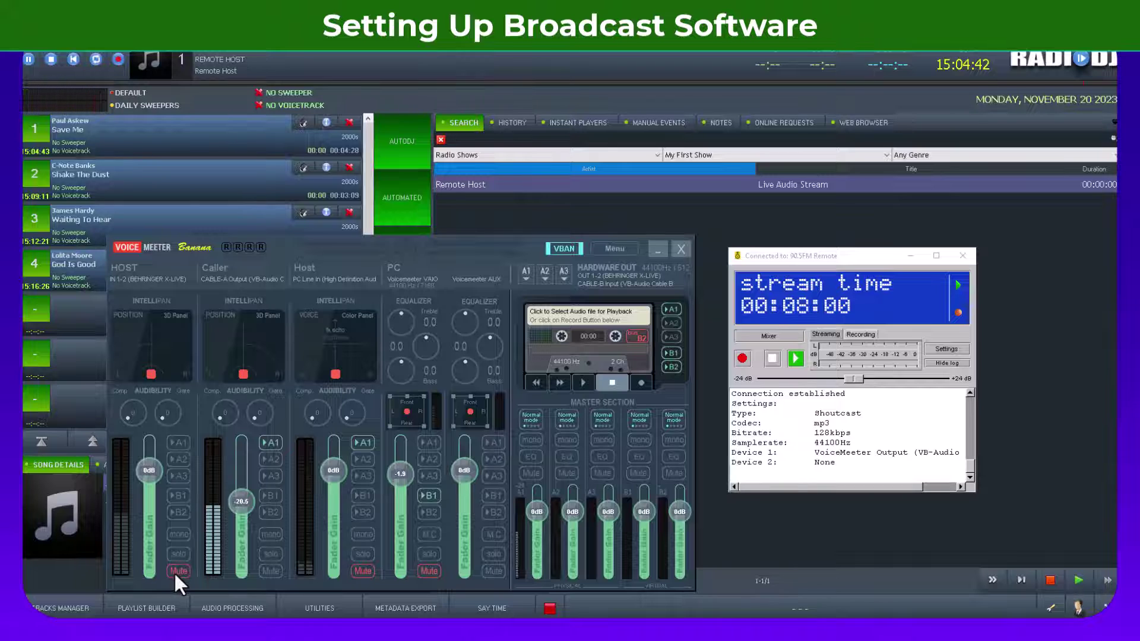
Step: Unmute HOST and PC, fade Caller back down, and bring RadioDJ forward
left_click(175, 571)
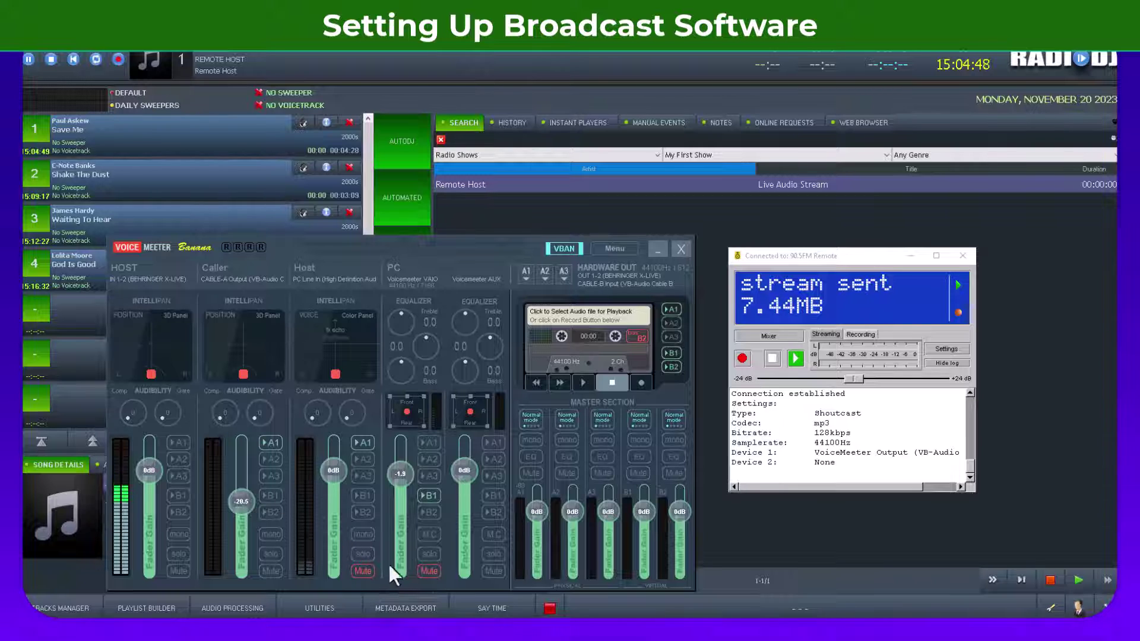
left_click(426, 574)
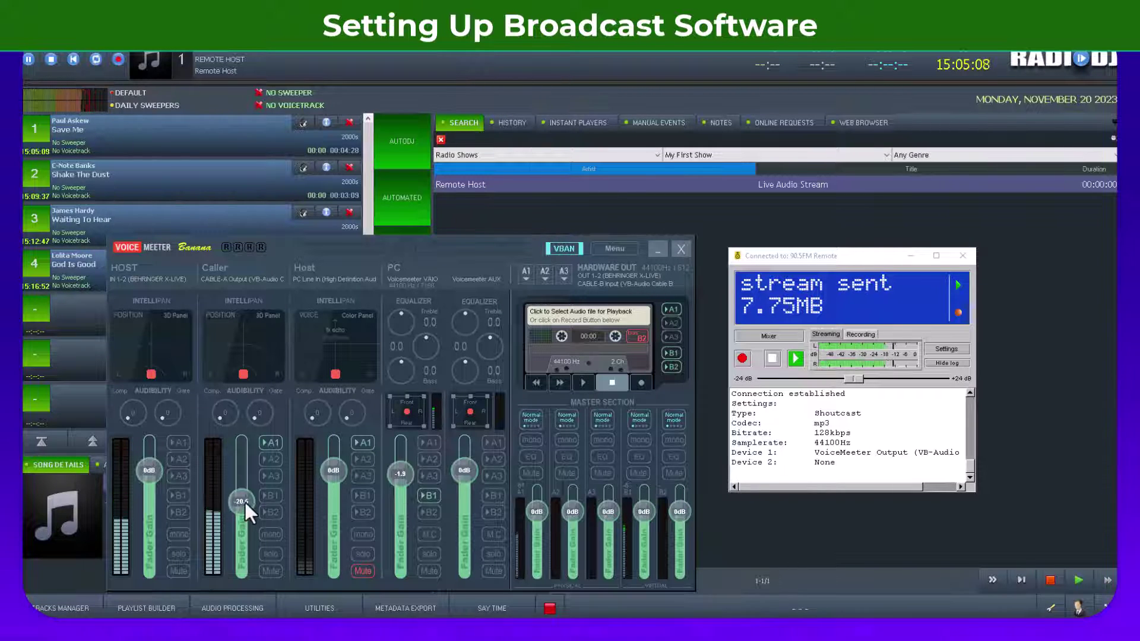
left_click_drag(244, 501, 240, 549)
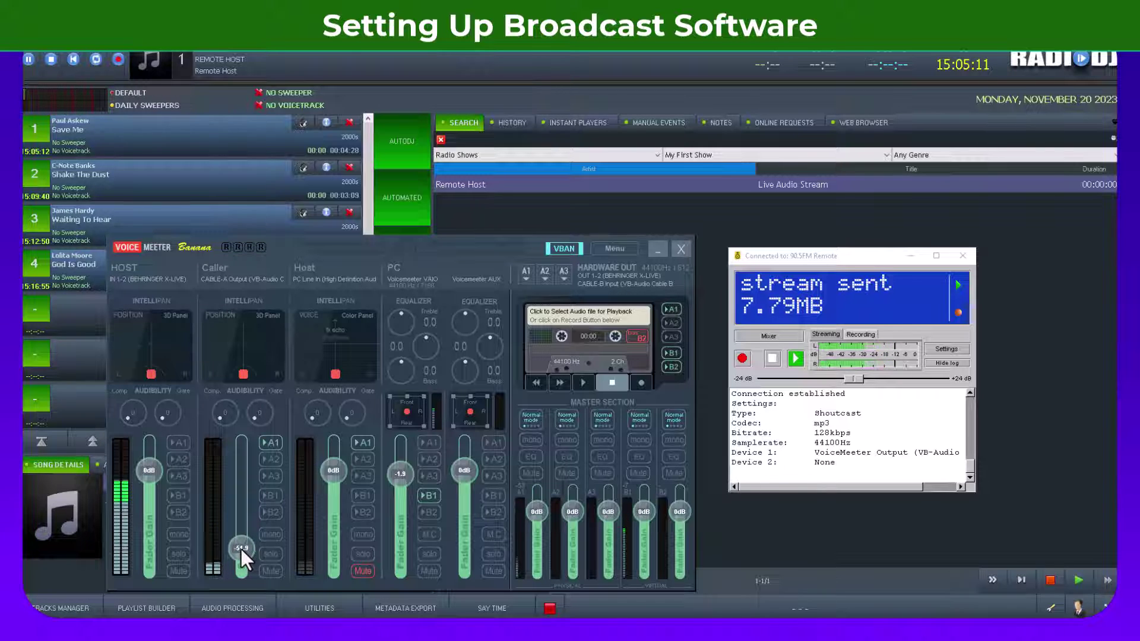
left_click(496, 205)
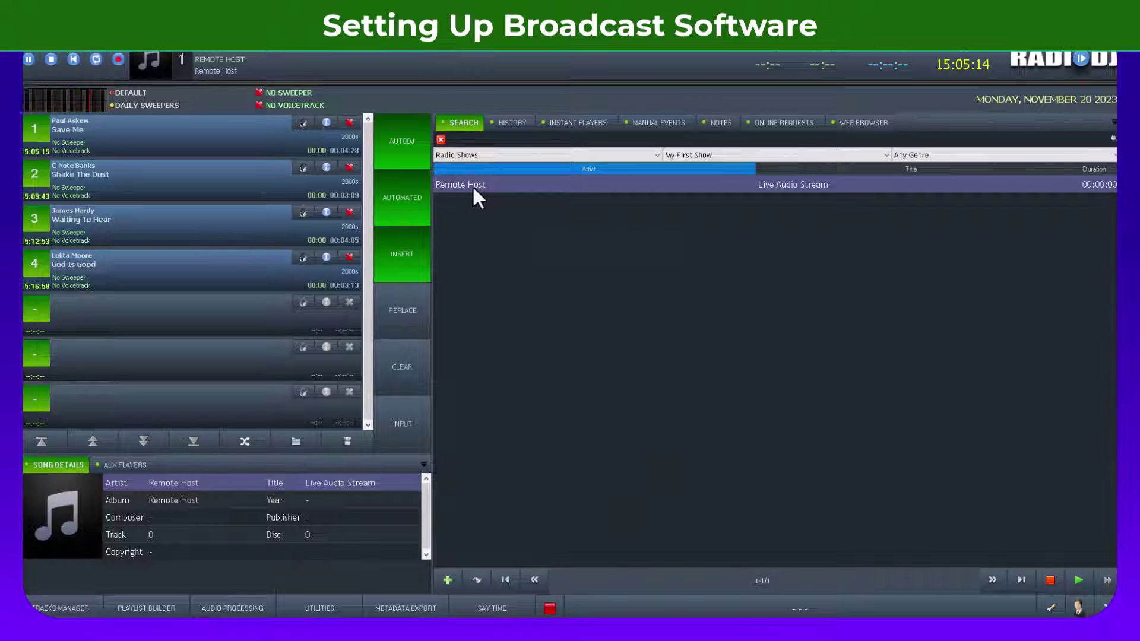
Step: Check the Remote Host track settings without changes, then start the next song, Save Me
right_click(472, 185)
left_click(501, 220)
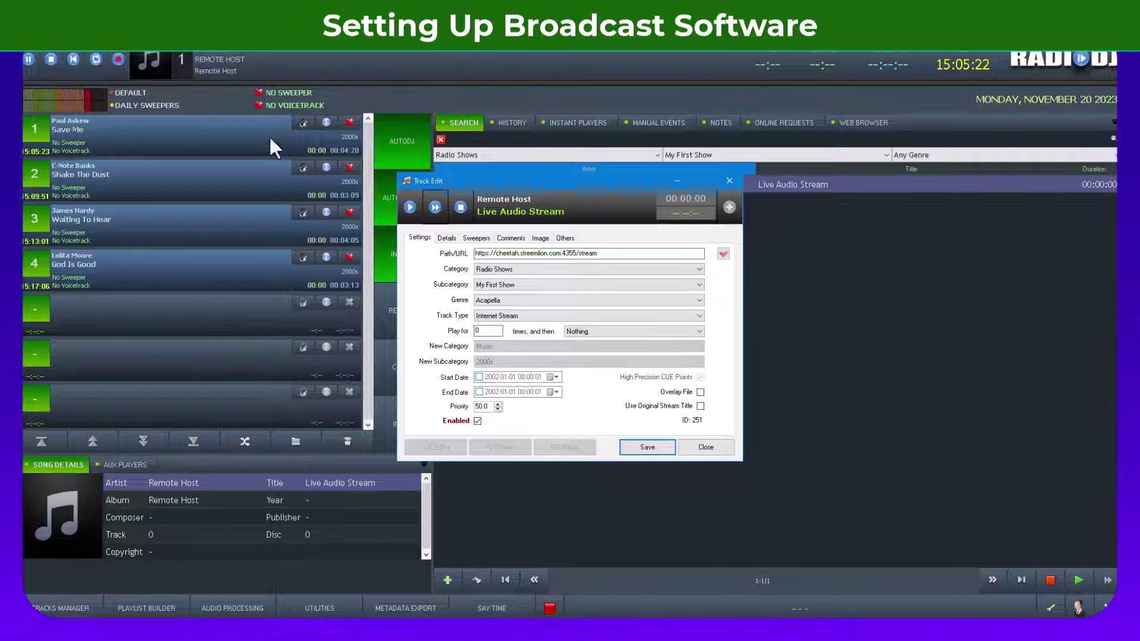
left_click(707, 447)
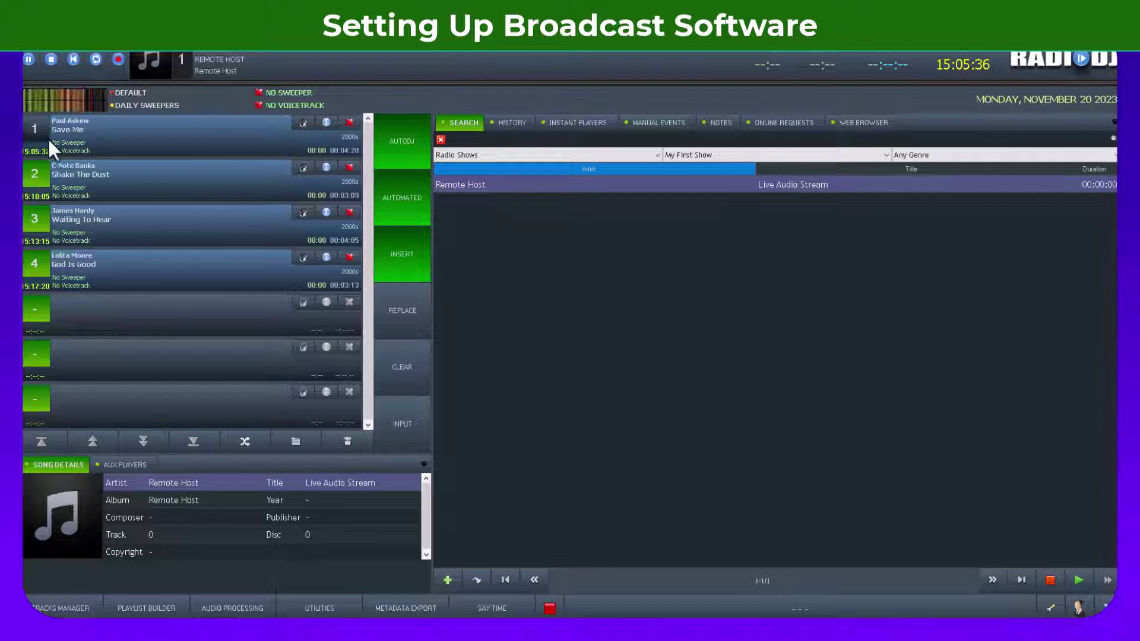
left_click(32, 132)
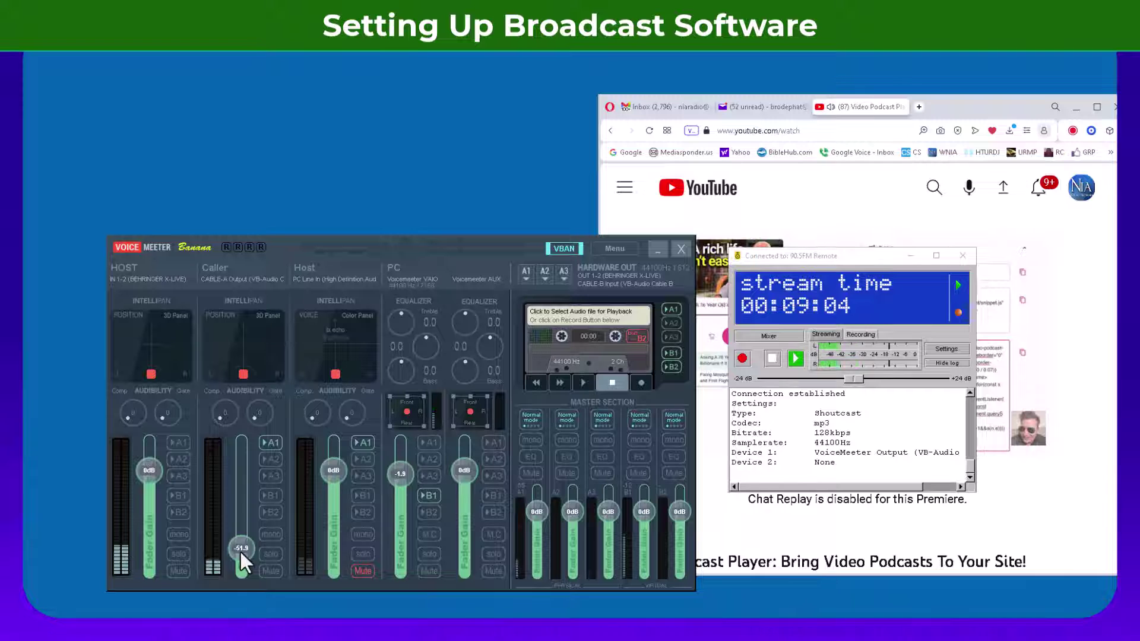
Step: Fade Caller to -60 dB, move the mixer aside, and stop the BUTT broadcast
left_click_drag(239, 551, 250, 597)
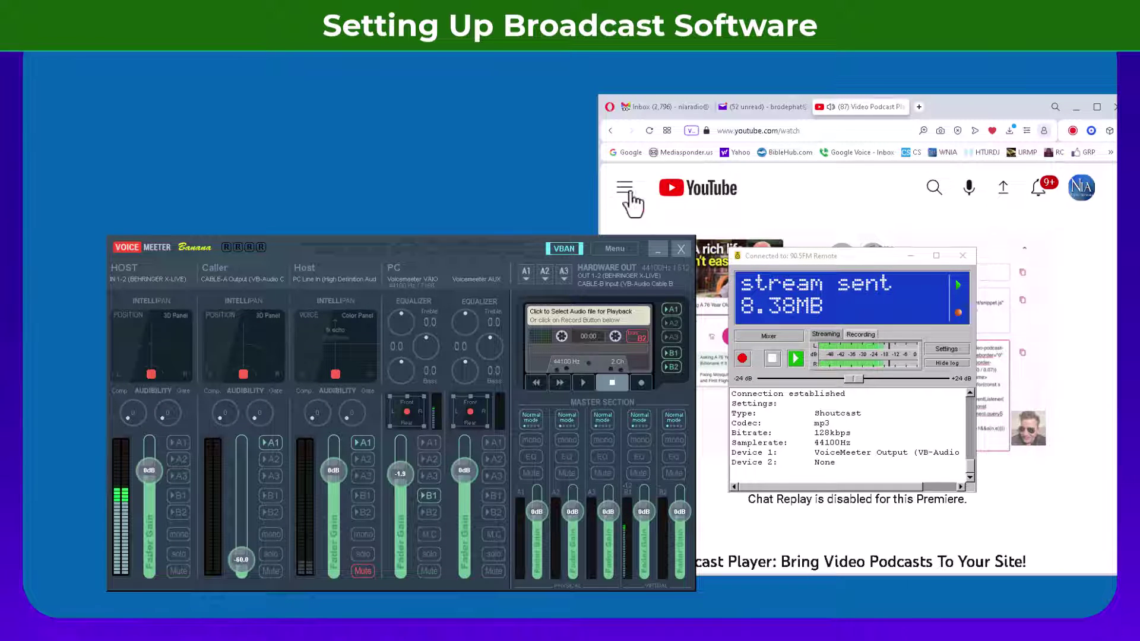
left_click_drag(528, 243, 480, 152)
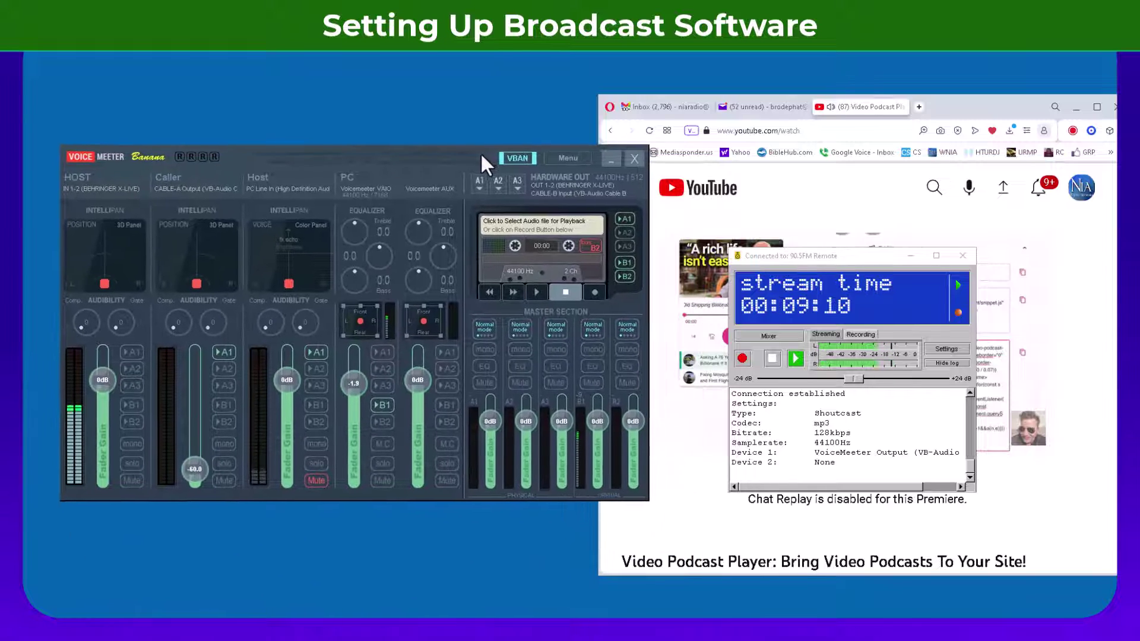
mouse_move(685, 330)
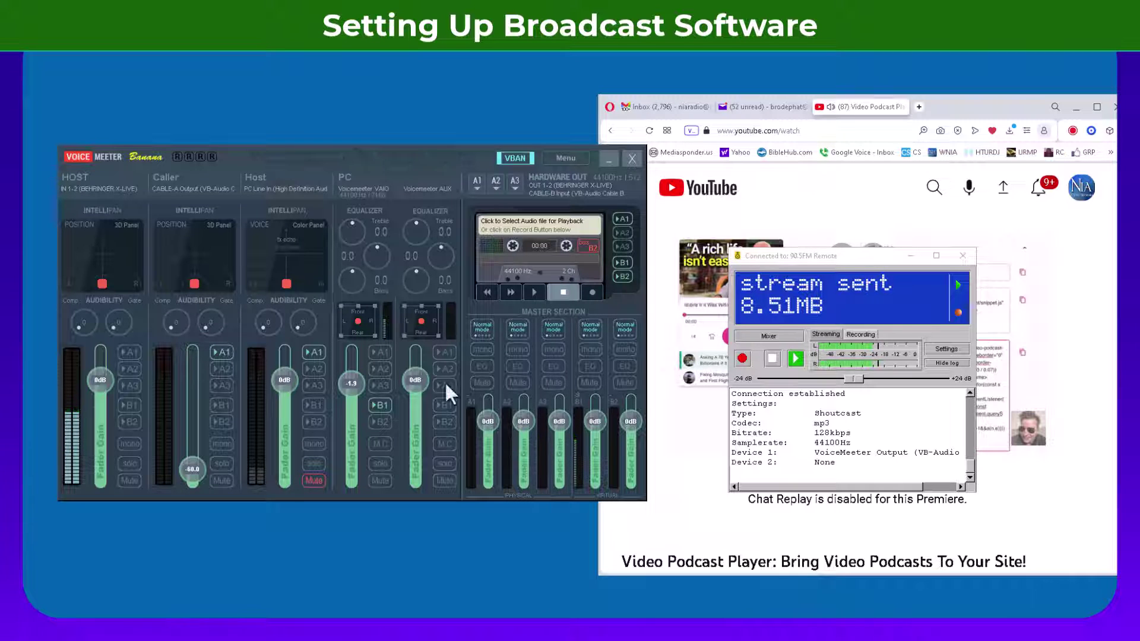
left_click(772, 358)
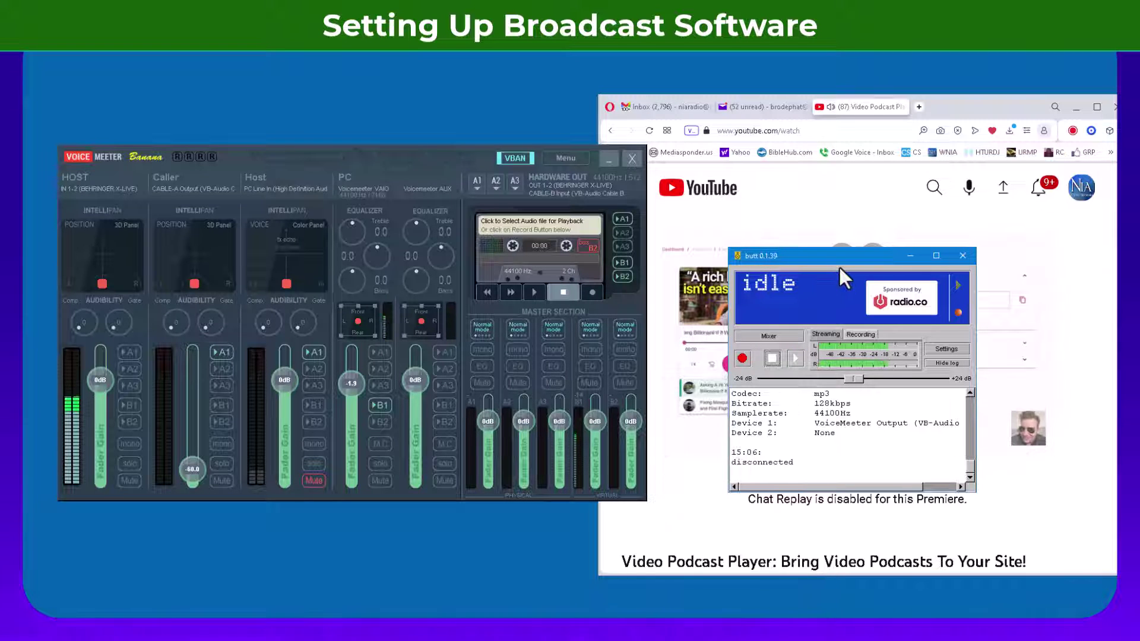